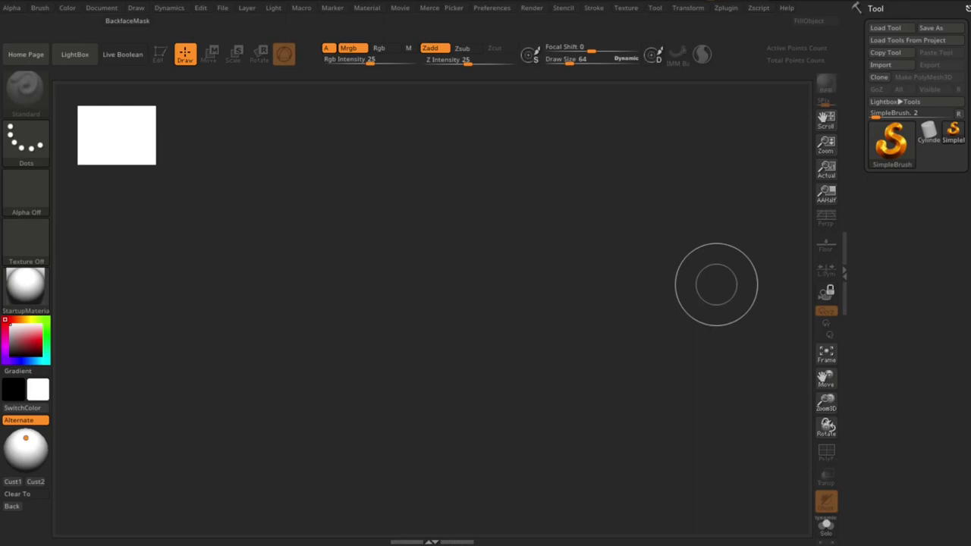
- Draw a Sphere3D onto the canvas and put it in Edit mode
{"action": "left_click_drag", "start_coordinate": [602, 157], "coordinate": [596, 202]}
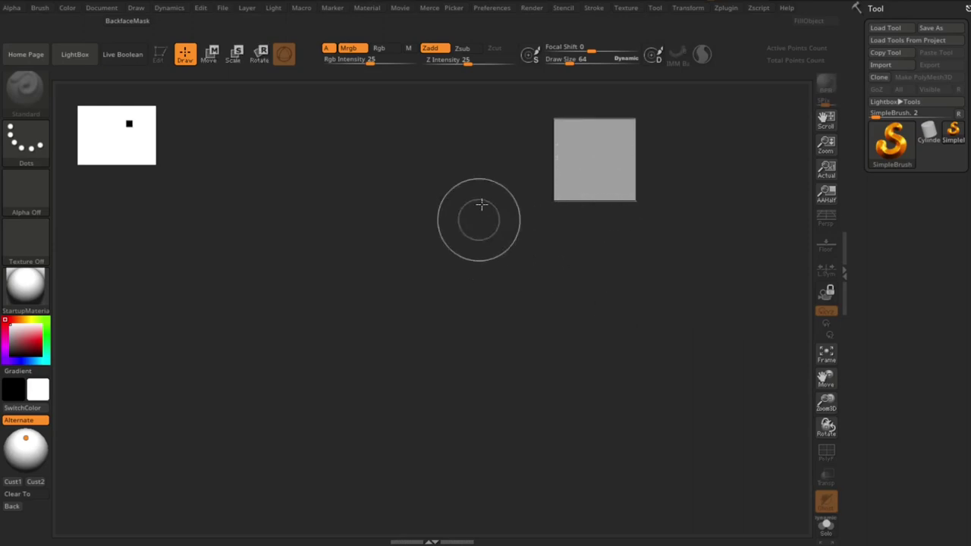
{"action": "left_click_drag", "start_coordinate": [479, 217], "coordinate": [440, 251]}
{"action": "left_click", "coordinate": [892, 152]}
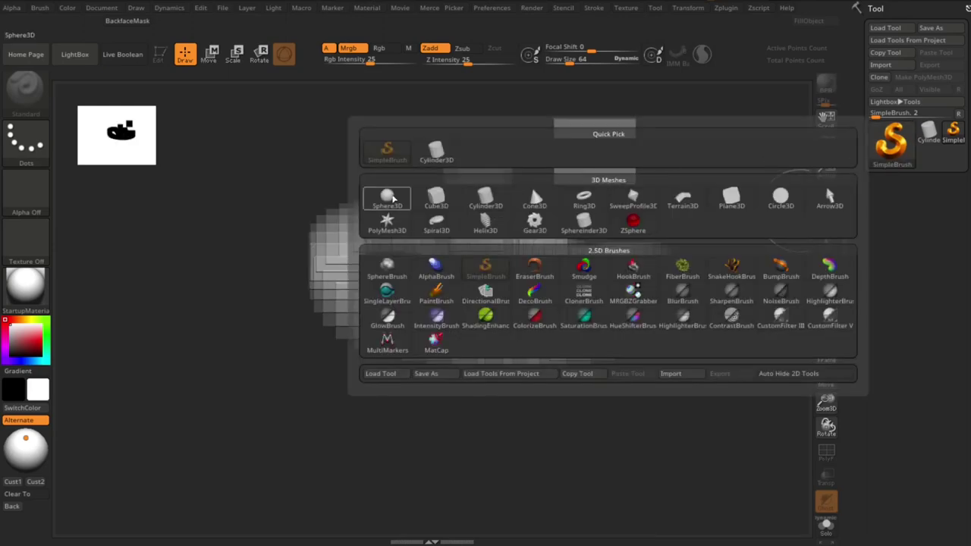
{"action": "left_click", "coordinate": [386, 199]}
{"action": "left_click_drag", "start_coordinate": [397, 242], "coordinate": [423, 369]}
{"action": "key", "text": "t"}
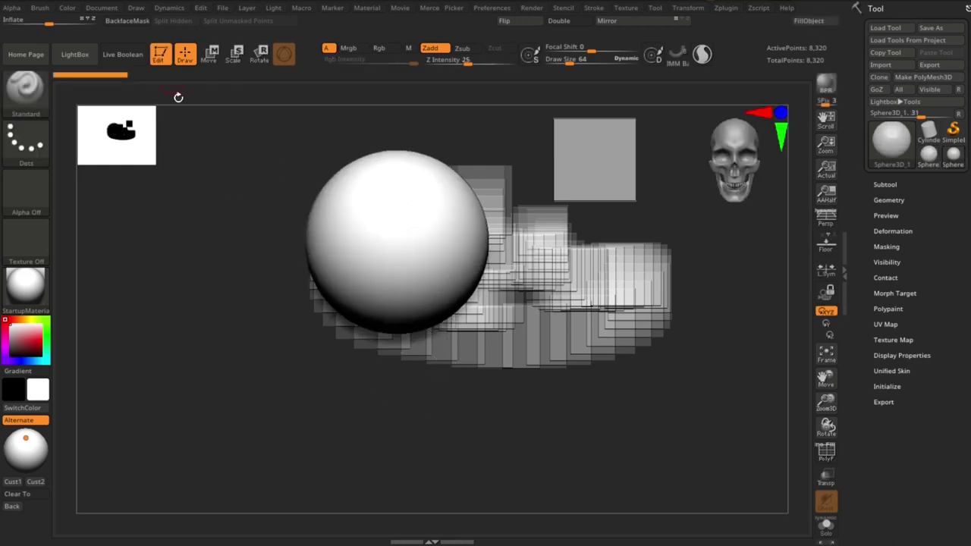
- Give the sphere BasicMaterial and convert it to an editable PolyMesh3D
{"action": "left_click", "coordinate": [38, 294]}
{"action": "left_click", "coordinate": [528, 327]}
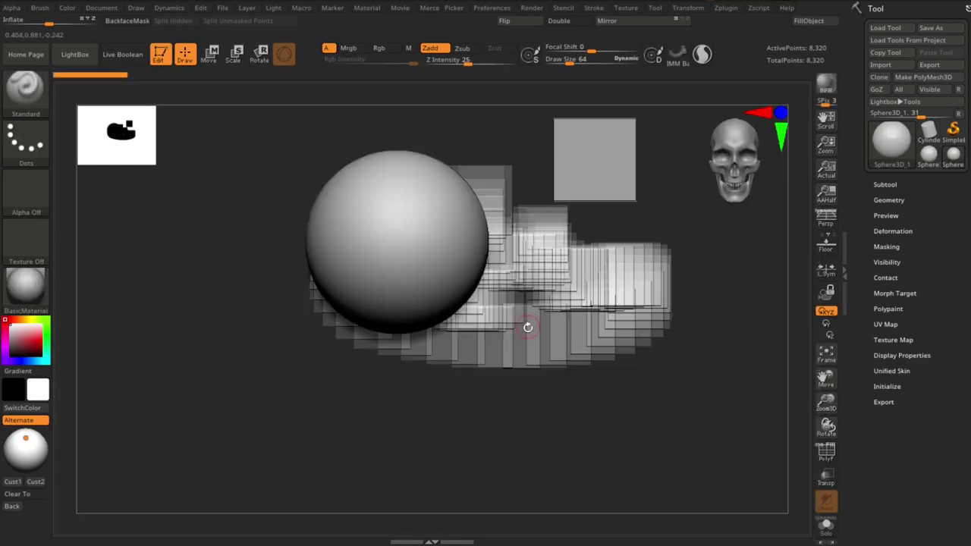
{"action": "left_click", "coordinate": [926, 76]}
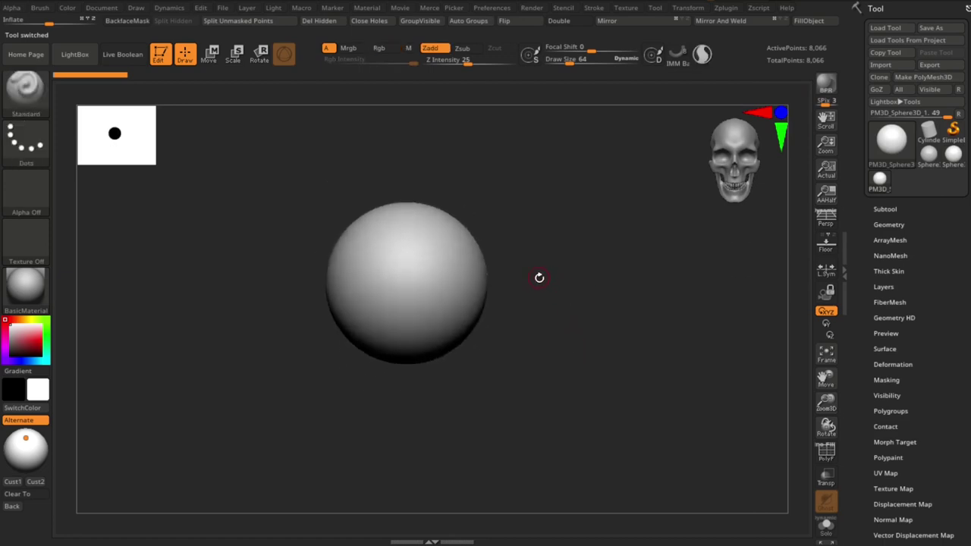
- Scale the sphere down with the transform gizmo
{"action": "key", "text": "w"}
{"action": "left_click_drag", "start_coordinate": [410, 288], "coordinate": [579, 319]}
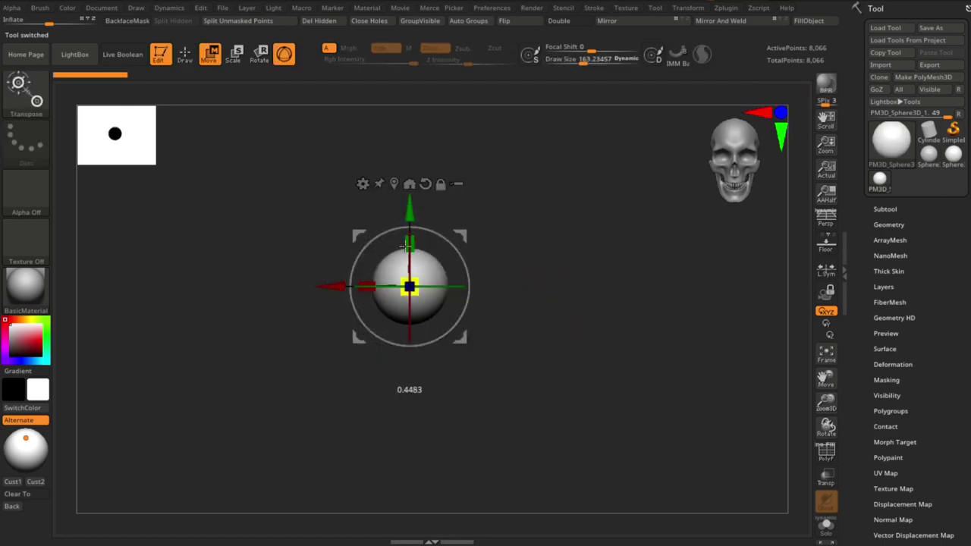
{"action": "key", "text": "q"}
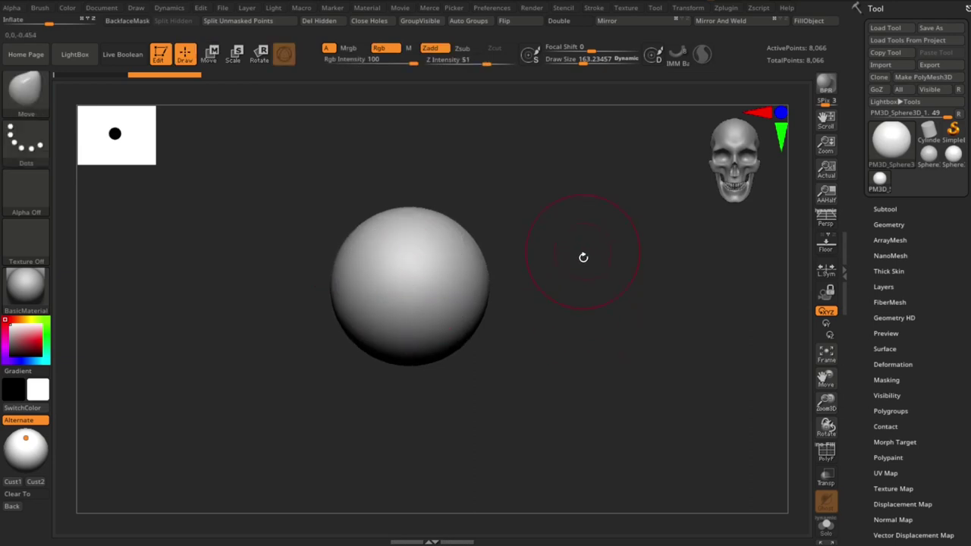
- DynaMesh the sphere at resolution 48 into a 368-point faceted ball
{"action": "left_click", "coordinate": [536, 9]}
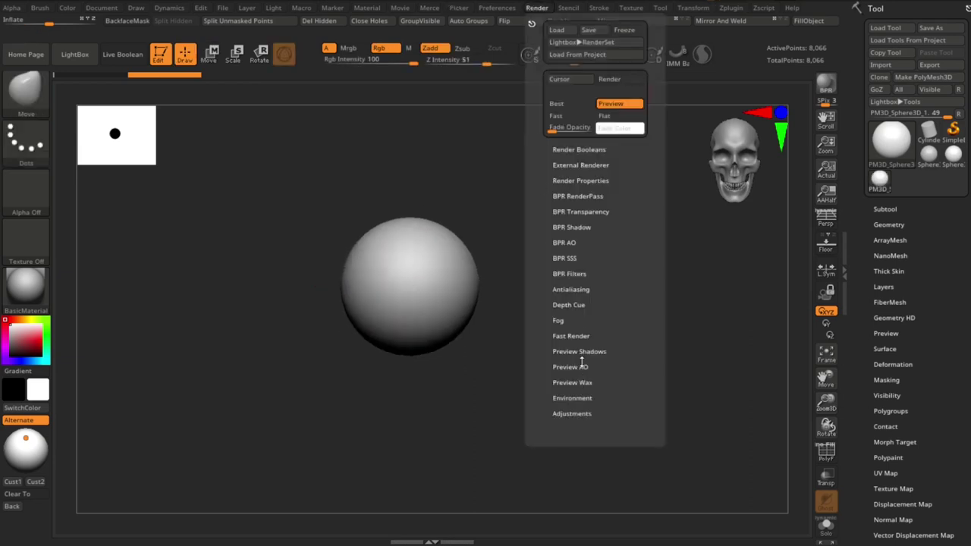
{"action": "key", "text": "shift+space"}
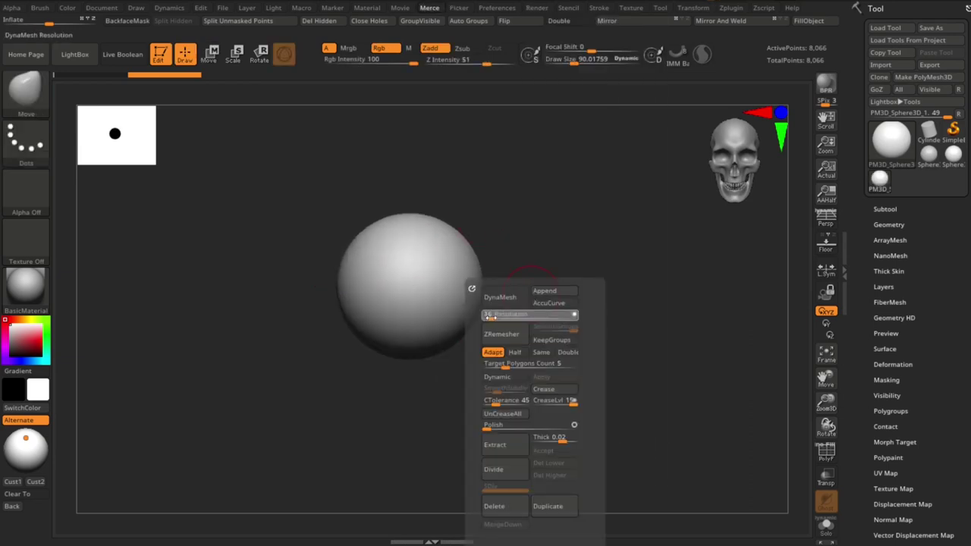
{"action": "key", "text": "shift+space"}
{"action": "left_click_drag", "start_coordinate": [464, 319], "coordinate": [468, 319]}
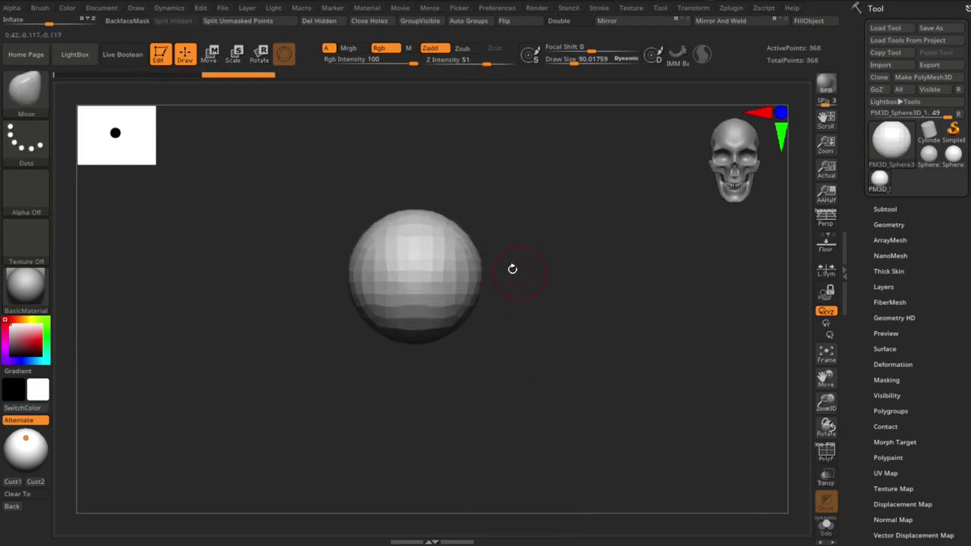
- With a Move brush of about 201-289, pull the sphere's bottom down and forward into a jaw
{"action": "key", "text": "s"}
{"action": "mouse_move", "coordinate": [471, 265]}
{"action": "left_mouse_down"}
{"action": "mouse_move", "coordinate": [481, 286]}
{"action": "mouse_move", "coordinate": [456, 278]}
{"action": "left_mouse_up"}
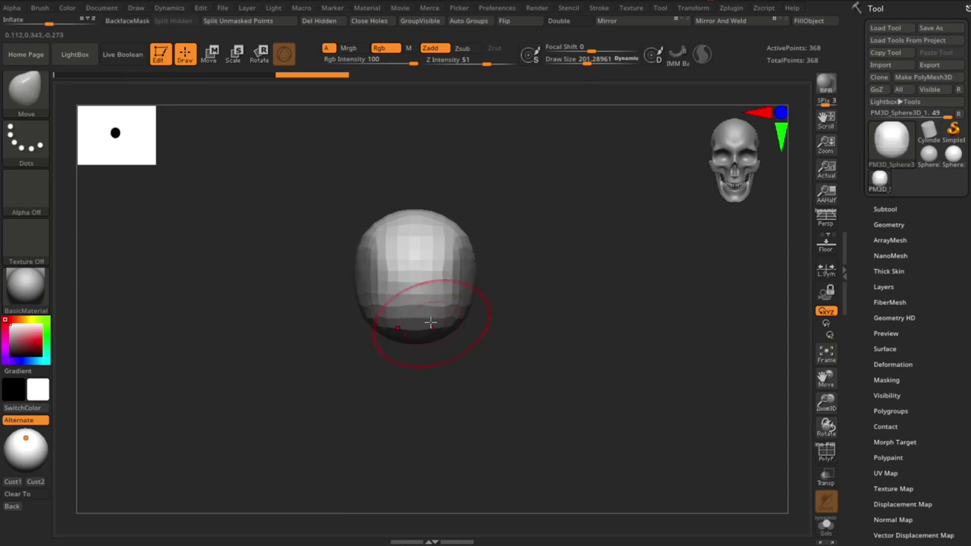
{"action": "mouse_move", "coordinate": [430, 322]}
{"action": "left_mouse_down"}
{"action": "mouse_move", "coordinate": [433, 387]}
{"action": "mouse_move", "coordinate": [474, 382]}
{"action": "mouse_move", "coordinate": [426, 368]}
{"action": "left_mouse_up"}
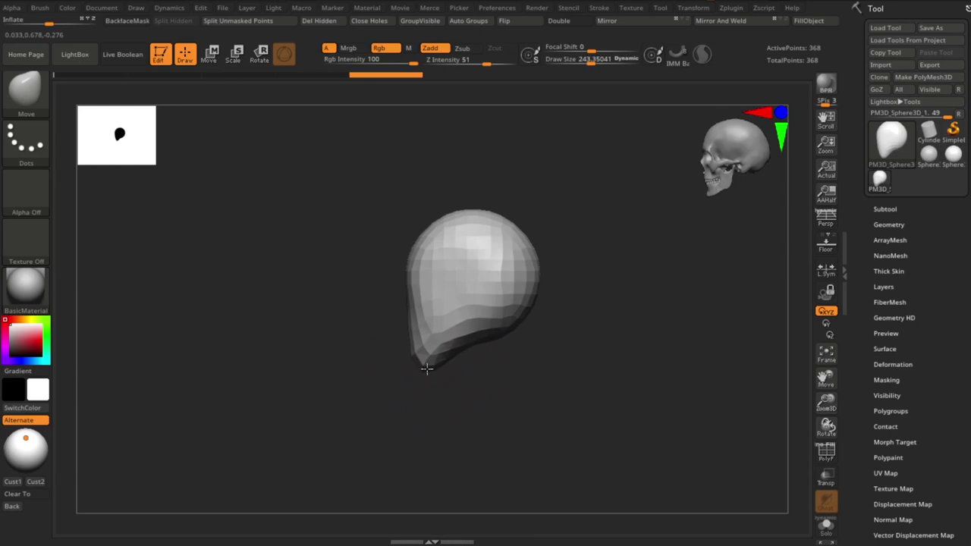
{"action": "key", "text": "s"}
{"action": "left_click_drag", "start_coordinate": [455, 250], "coordinate": [522, 237]}
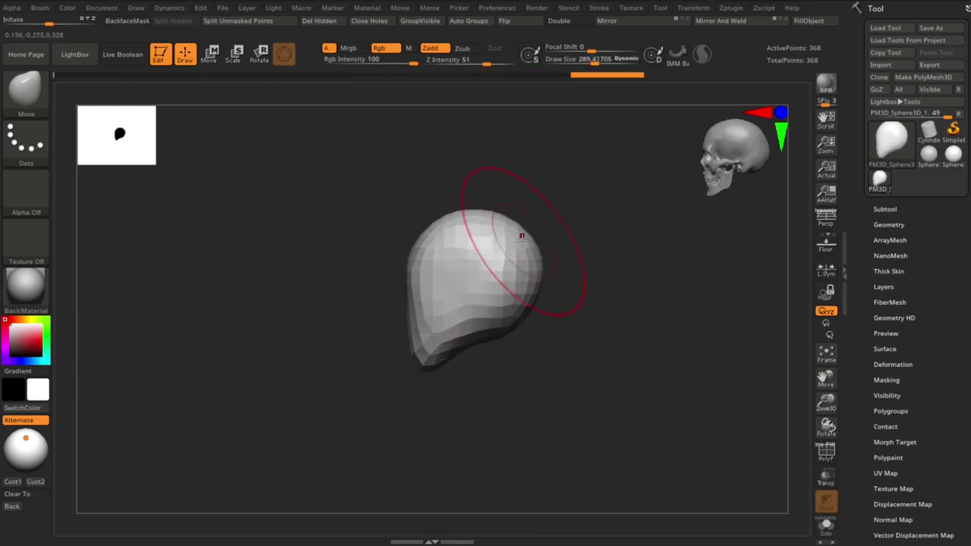
{"action": "mouse_move", "coordinate": [521, 353]}
{"action": "left_mouse_down"}
{"action": "mouse_move", "coordinate": [534, 367]}
{"action": "mouse_move", "coordinate": [443, 392]}
{"action": "mouse_move", "coordinate": [457, 417]}
{"action": "left_mouse_up"}
{"action": "key", "text": "s"}
{"action": "key", "text": "s"}
{"action": "mouse_move", "coordinate": [444, 376]}
{"action": "left_mouse_down"}
{"action": "mouse_move", "coordinate": [418, 392]}
{"action": "mouse_move", "coordinate": [433, 369]}
{"action": "mouse_move", "coordinate": [474, 448]}
{"action": "mouse_move", "coordinate": [455, 369]}
{"action": "mouse_move", "coordinate": [557, 388]}
{"action": "mouse_move", "coordinate": [480, 325]}
{"action": "mouse_move", "coordinate": [459, 375]}
{"action": "mouse_move", "coordinate": [449, 361]}
{"action": "left_mouse_up"}
{"action": "key", "text": "s"}
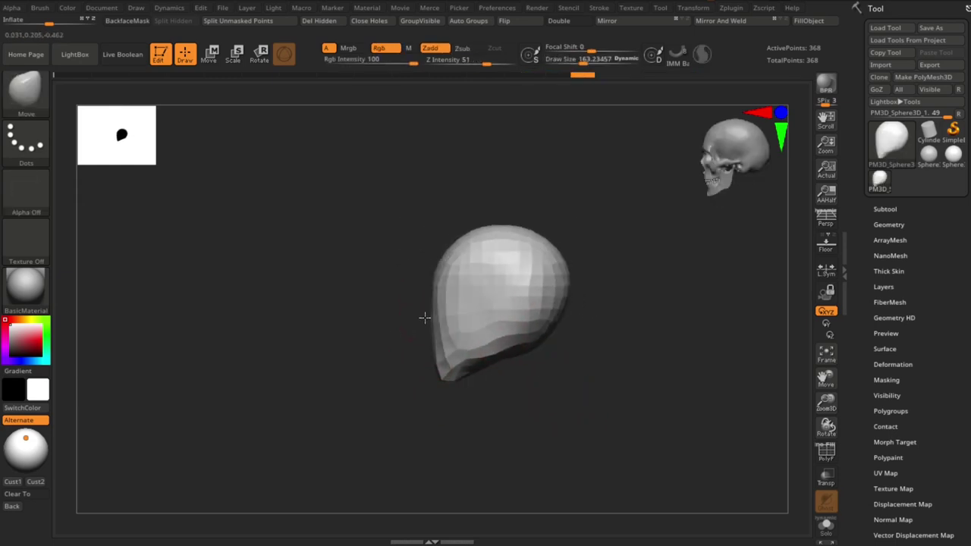
- Carve a vertical groove into the head with the DamStandard brush
{"action": "key", "text": "b"}
{"action": "key", "text": "d"}
{"action": "key", "text": "s"}
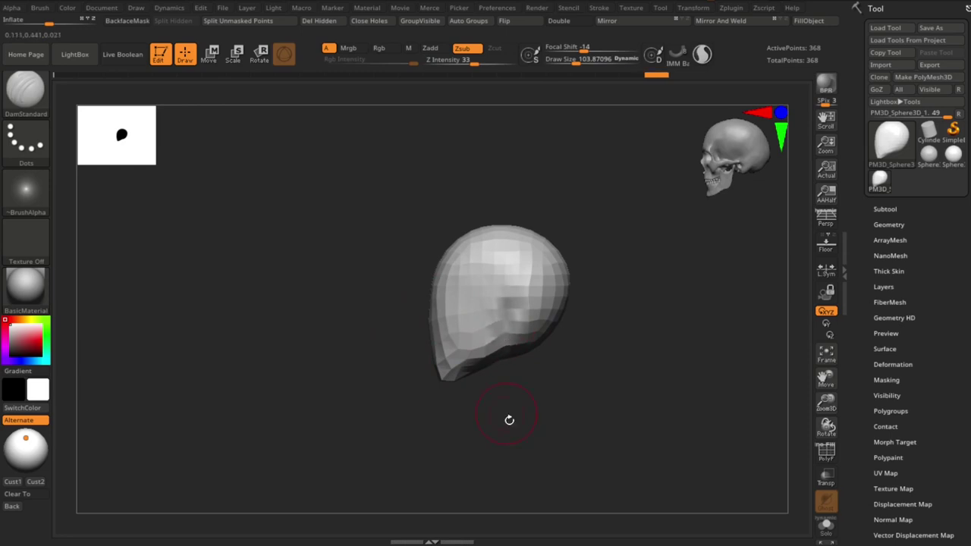
{"action": "left_click_drag", "start_coordinate": [507, 288], "coordinate": [507, 353]}
{"action": "mouse_move", "coordinate": [516, 408]}
{"action": "left_mouse_down"}
{"action": "mouse_move", "coordinate": [630, 276]}
{"action": "mouse_move", "coordinate": [609, 281]}
{"action": "left_mouse_up"}
- Build up the head's sides and jaw with ClayBuildup, brush reduced to about 94
{"action": "key", "text": "b"}
{"action": "key", "text": "c"}
{"action": "key", "text": "b"}
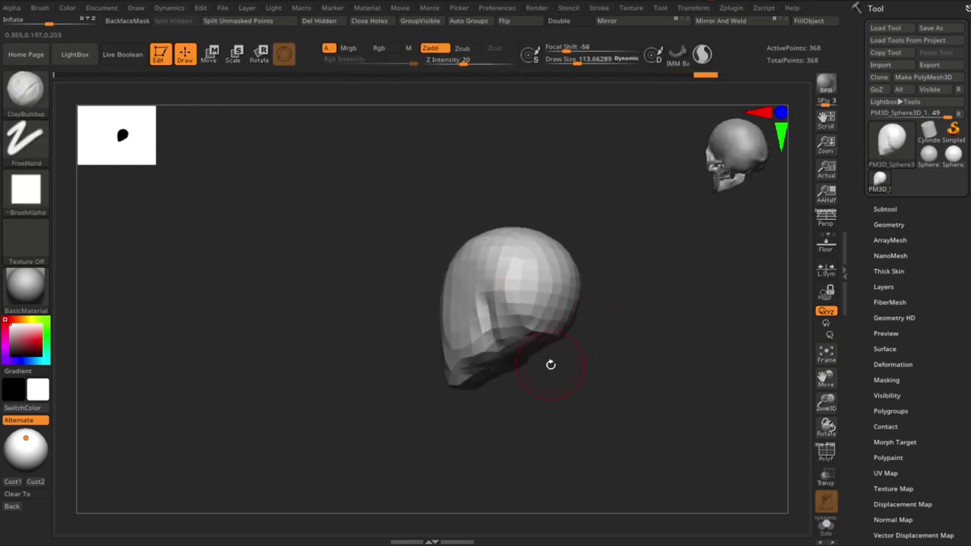
{"action": "left_click_drag", "start_coordinate": [551, 365], "coordinate": [553, 340]}
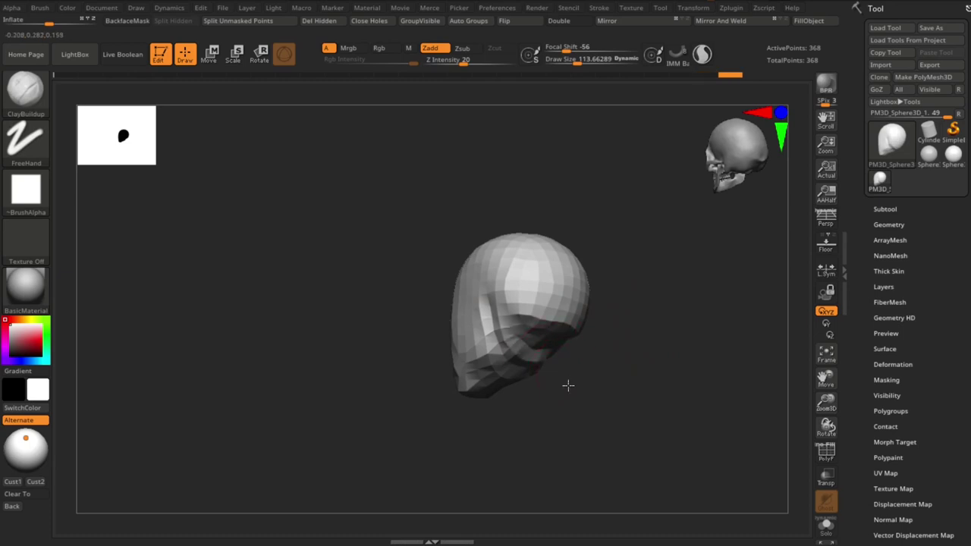
{"action": "left_click_drag", "start_coordinate": [568, 385], "coordinate": [549, 390]}
{"action": "key", "text": "s"}
{"action": "mouse_move", "coordinate": [567, 289]}
{"action": "left_mouse_down"}
{"action": "mouse_move", "coordinate": [493, 308]}
{"action": "mouse_move", "coordinate": [538, 299]}
{"action": "mouse_move", "coordinate": [541, 321]}
{"action": "mouse_move", "coordinate": [490, 280]}
{"action": "mouse_move", "coordinate": [520, 316]}
{"action": "mouse_move", "coordinate": [451, 277]}
{"action": "mouse_move", "coordinate": [439, 300]}
{"action": "mouse_move", "coordinate": [526, 355]}
{"action": "mouse_move", "coordinate": [537, 351]}
{"action": "mouse_move", "coordinate": [453, 304]}
{"action": "mouse_move", "coordinate": [442, 313]}
{"action": "left_mouse_up"}
{"action": "key", "text": "s"}
{"action": "key", "text": "s"}
- Switch to the Move brush and narrow the head with the Transpose gizmo
{"action": "key", "text": "b"}
{"action": "key", "text": "m"}
{"action": "key", "text": "v"}
{"action": "left_click_drag", "start_coordinate": [481, 371], "coordinate": [447, 350]}
{"action": "key", "text": "s"}
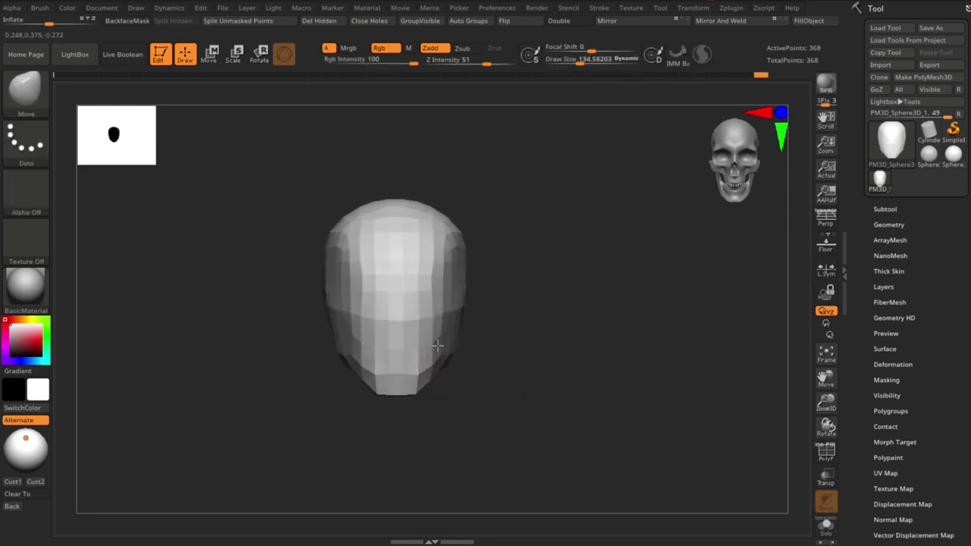
{"action": "key", "text": "ctrl+z"}
{"action": "key", "text": "w"}
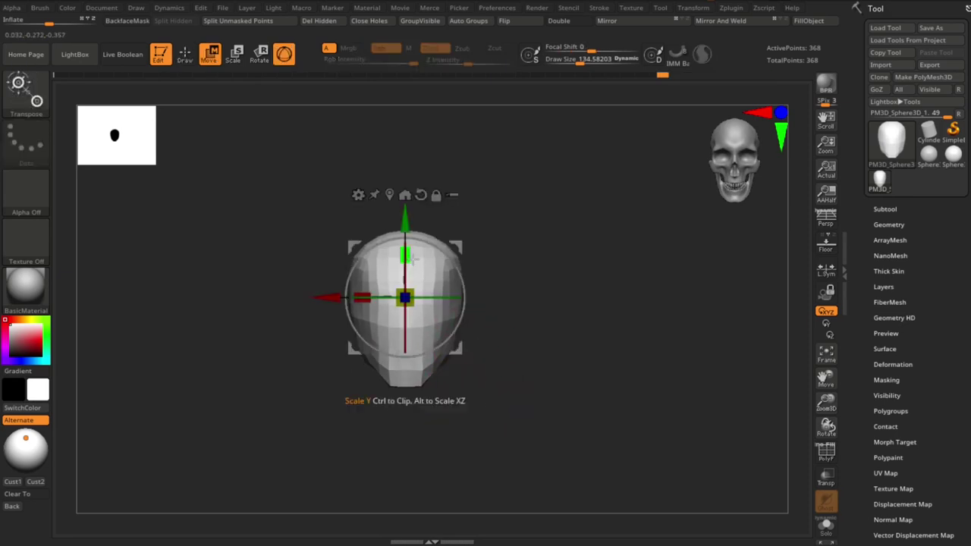
{"action": "key", "text": "q"}
{"action": "key", "text": "ctrl+z"}
{"action": "key", "text": "ctrl+z"}
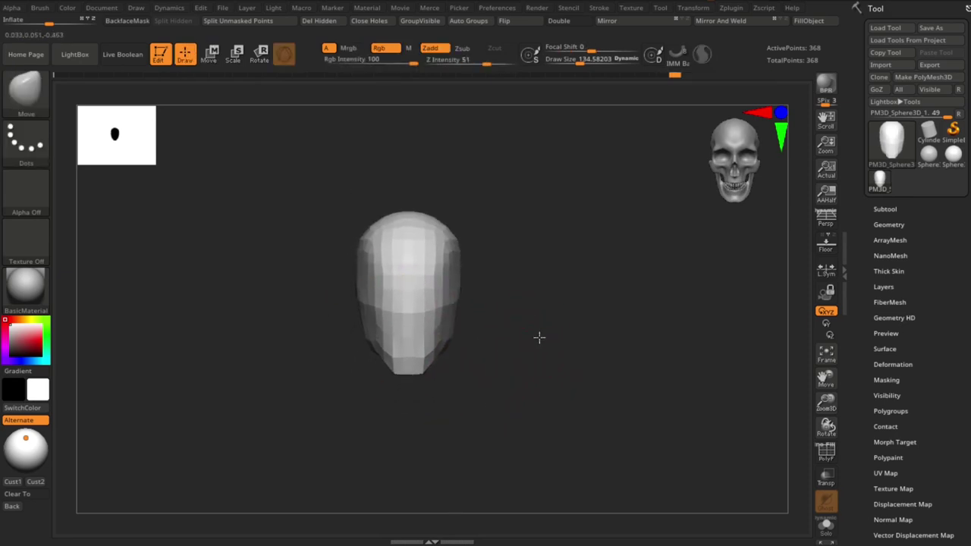
{"action": "mouse_move", "coordinate": [539, 336]}
{"action": "left_mouse_down"}
{"action": "mouse_move", "coordinate": [541, 346]}
{"action": "mouse_move", "coordinate": [389, 349]}
{"action": "mouse_move", "coordinate": [397, 341]}
{"action": "left_mouse_up"}
- Push the back of the skull out with a Move brush of about 104
{"action": "key", "text": "s"}
{"action": "mouse_move", "coordinate": [350, 364]}
{"action": "left_mouse_down"}
{"action": "mouse_move", "coordinate": [357, 345]}
{"action": "mouse_move", "coordinate": [377, 356]}
{"action": "left_mouse_up"}
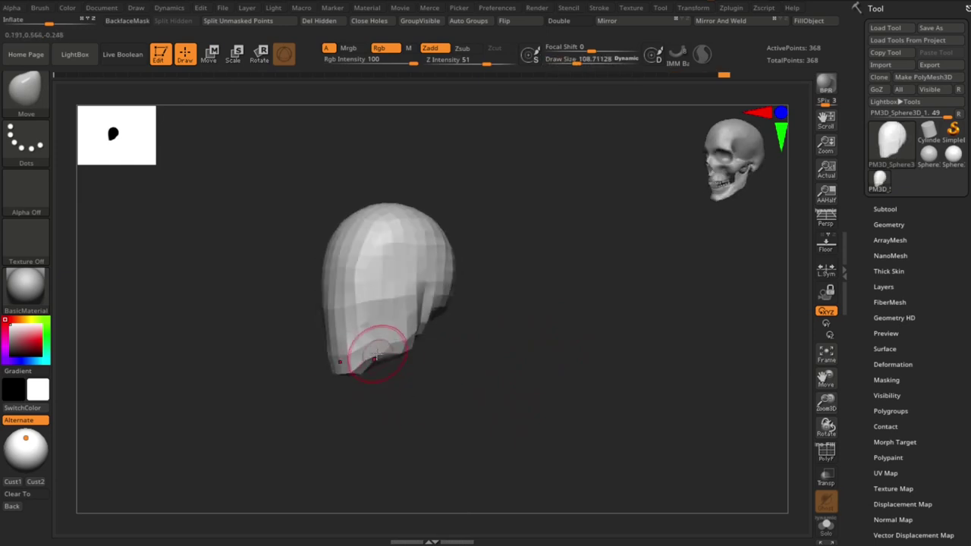
{"action": "mouse_move", "coordinate": [424, 376]}
{"action": "left_mouse_down", "text": "shift"}
{"action": "mouse_move", "coordinate": [436, 332]}
{"action": "mouse_move", "coordinate": [461, 354]}
{"action": "mouse_move", "coordinate": [475, 393]}
{"action": "mouse_move", "coordinate": [474, 320]}
{"action": "mouse_move", "coordinate": [490, 320]}
{"action": "left_mouse_up", "text": "shift"}
{"action": "key", "text": "s"}
{"action": "key", "text": "s"}
{"action": "left_click_drag", "start_coordinate": [430, 234], "coordinate": [424, 288]}
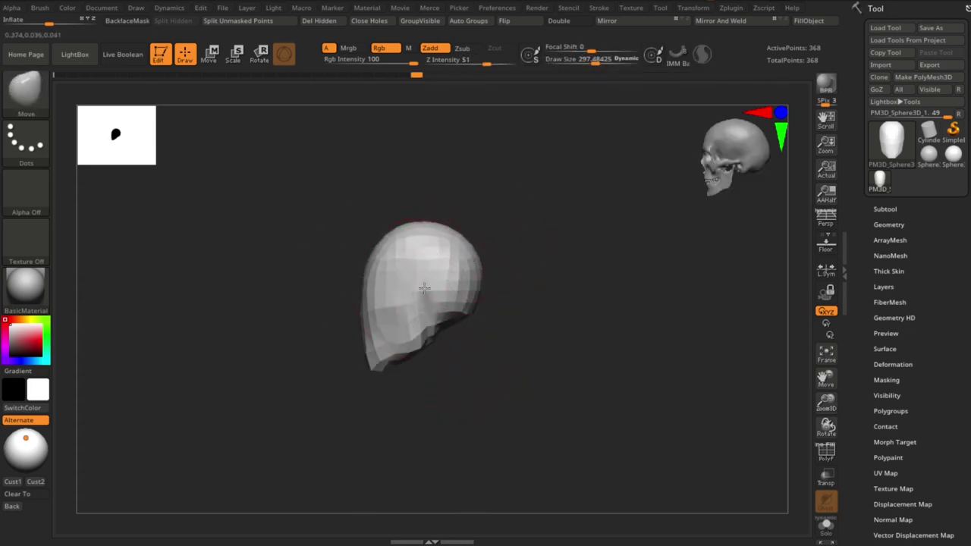
{"action": "left_click_drag", "start_coordinate": [463, 247], "coordinate": [395, 225]}
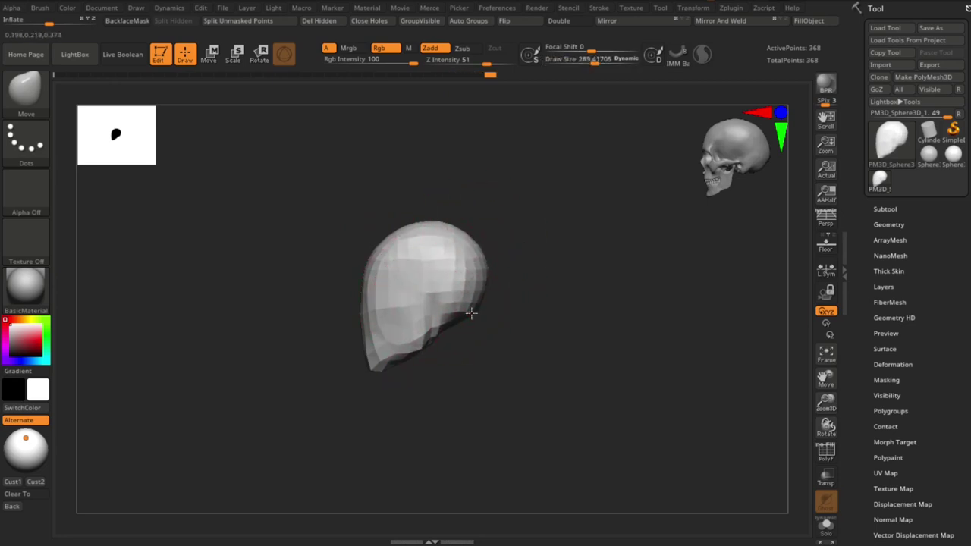
{"action": "mouse_move", "coordinate": [472, 312]}
{"action": "left_mouse_down"}
{"action": "mouse_move", "coordinate": [503, 372]}
{"action": "mouse_move", "coordinate": [544, 364]}
{"action": "mouse_move", "coordinate": [510, 346]}
{"action": "left_mouse_up"}
- Append a new sphere subtool, shrink it beside the head and DynaMesh it
{"action": "key", "text": "s"}
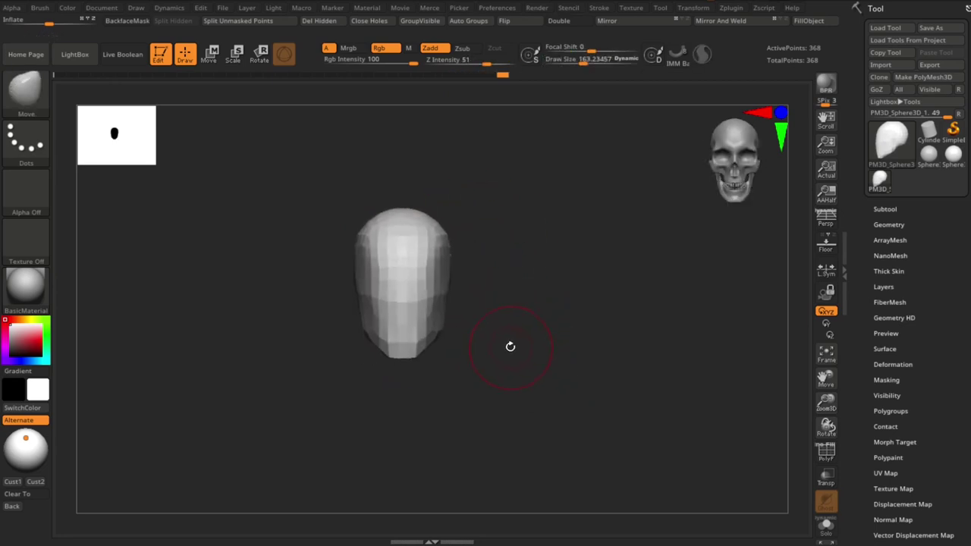
{"action": "left_click", "coordinate": [474, 294]}
{"action": "left_click", "coordinate": [220, 349]}
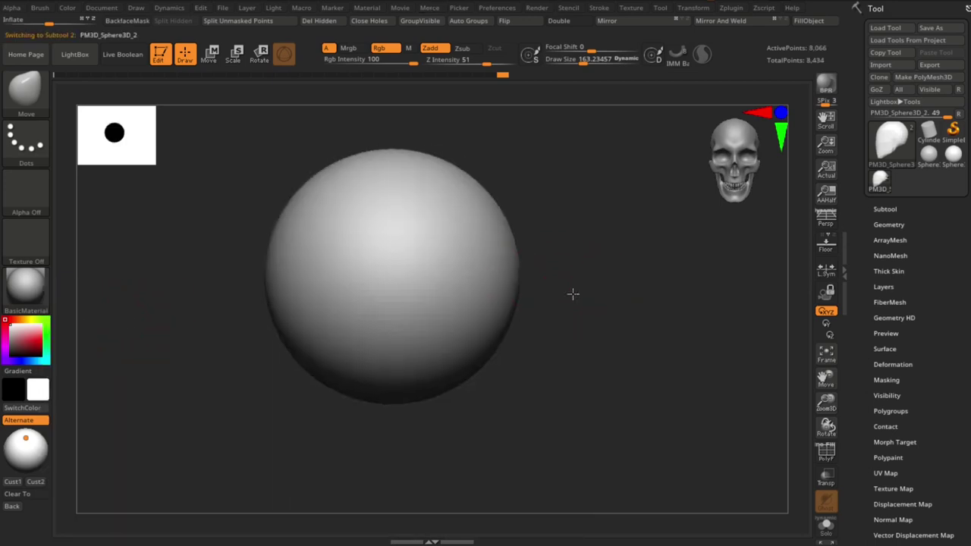
{"action": "key", "text": "w"}
{"action": "mouse_move", "coordinate": [374, 276]}
{"action": "left_mouse_down"}
{"action": "mouse_move", "coordinate": [357, 292]}
{"action": "mouse_move", "coordinate": [497, 262]}
{"action": "left_mouse_up"}
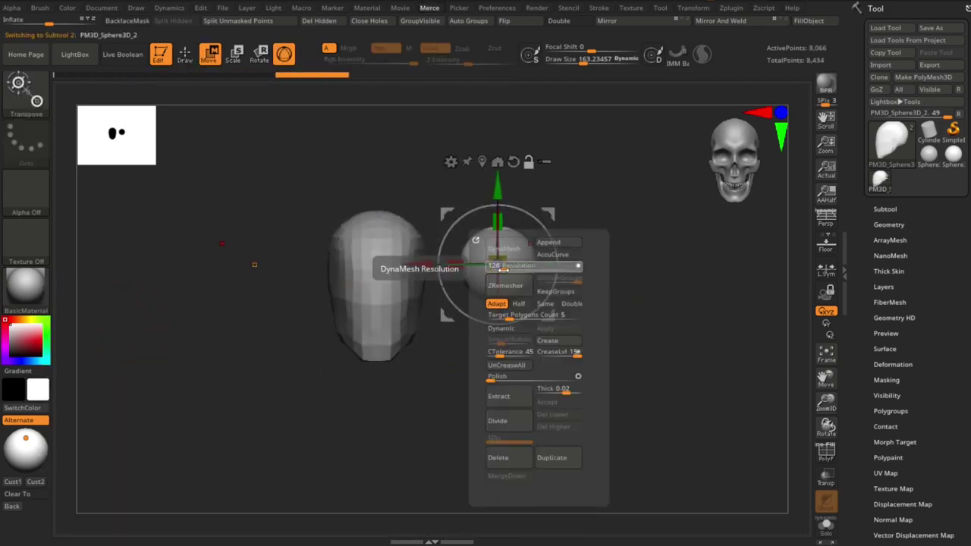
{"action": "left_click", "coordinate": [503, 248]}
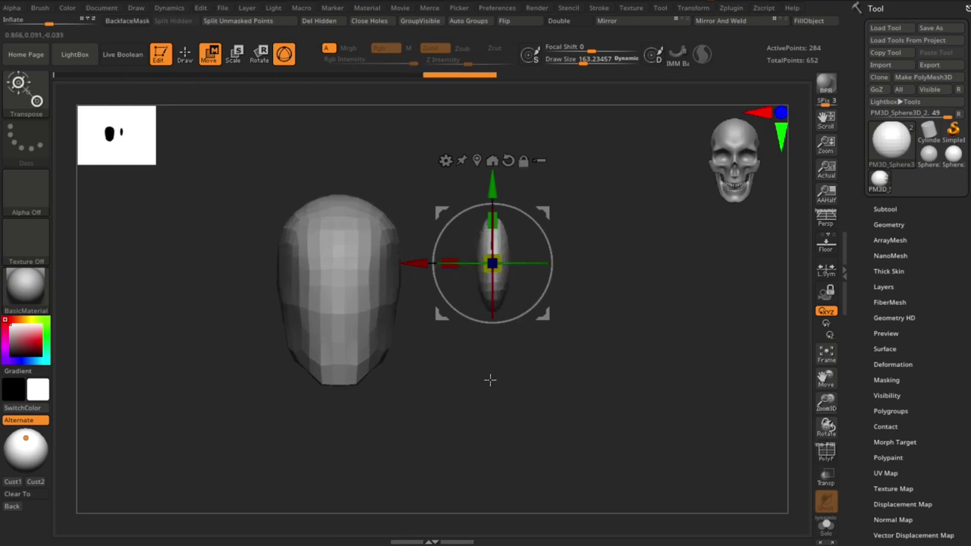
{"action": "mouse_move", "coordinate": [490, 381]}
{"action": "left_mouse_down"}
{"action": "mouse_move", "coordinate": [493, 260]}
{"action": "mouse_move", "coordinate": [451, 258]}
{"action": "mouse_move", "coordinate": [500, 233]}
{"action": "mouse_move", "coordinate": [596, 288]}
{"action": "left_mouse_up"}
{"action": "key", "text": "q"}
- Place the ear piece against the head's right side and orbit to check it
{"action": "key", "text": "s"}
{"action": "key", "text": "s"}
{"action": "mouse_move", "coordinate": [512, 245]}
{"action": "left_mouse_down"}
{"action": "mouse_move", "coordinate": [473, 260]}
{"action": "mouse_move", "coordinate": [473, 298]}
{"action": "mouse_move", "coordinate": [491, 243]}
{"action": "mouse_move", "coordinate": [442, 321]}
{"action": "left_mouse_up"}
{"action": "key", "text": "s"}
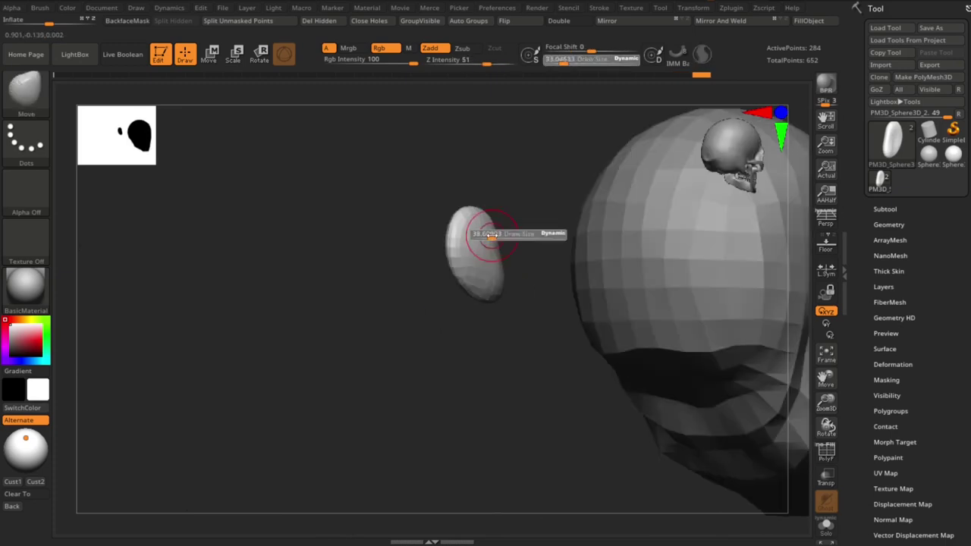
{"action": "mouse_move", "coordinate": [486, 225]}
{"action": "left_mouse_down"}
{"action": "mouse_move", "coordinate": [508, 251]}
{"action": "mouse_move", "coordinate": [511, 217]}
{"action": "mouse_move", "coordinate": [499, 265]}
{"action": "left_mouse_up"}
{"action": "key", "text": "space"}
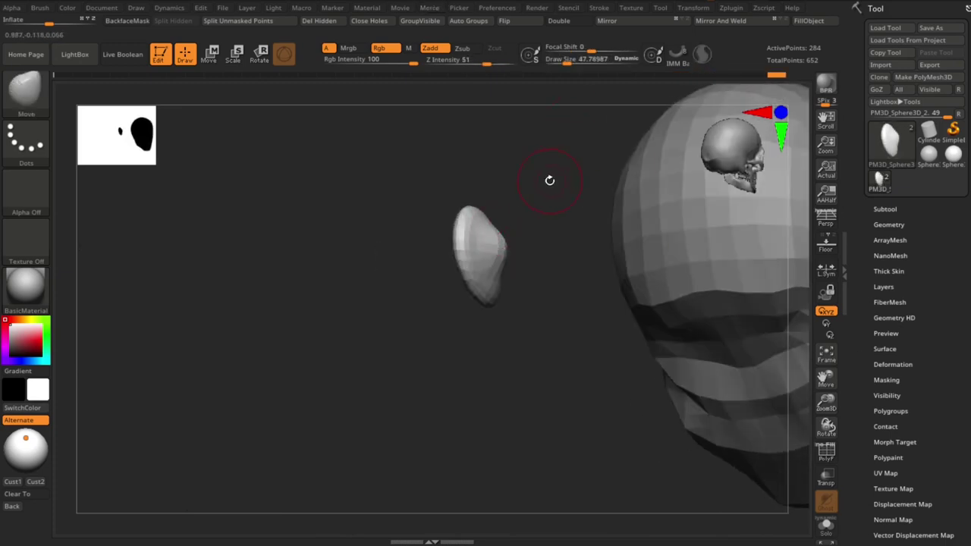
{"action": "left_click_drag", "start_coordinate": [549, 180], "coordinate": [430, 418]}
{"action": "key", "text": "w"}
{"action": "left_click_drag", "start_coordinate": [574, 274], "coordinate": [468, 310]}
{"action": "mouse_move", "coordinate": [531, 319]}
{"action": "left_mouse_down"}
{"action": "mouse_move", "coordinate": [592, 304]}
{"action": "mouse_move", "coordinate": [493, 311]}
{"action": "left_mouse_up"}
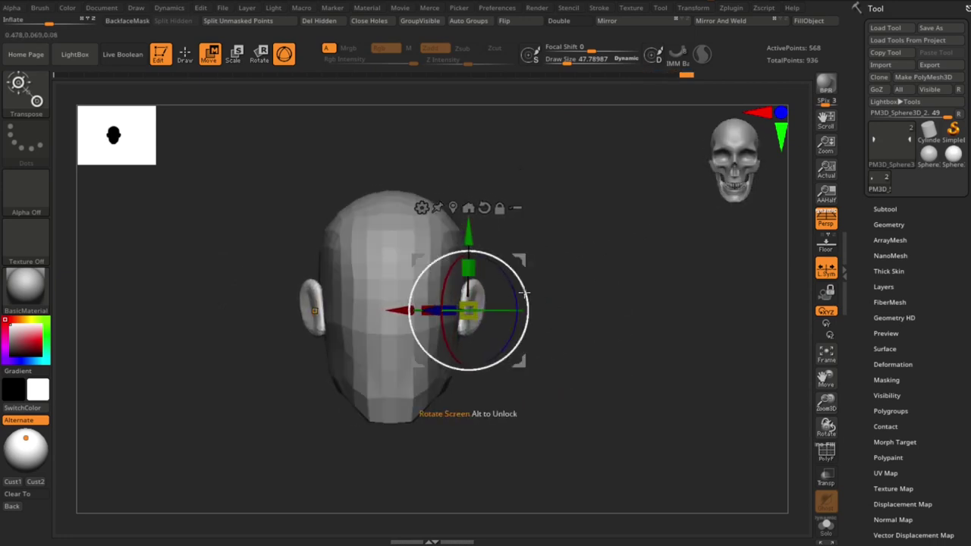
{"action": "mouse_move", "coordinate": [551, 281]}
{"action": "left_mouse_down"}
{"action": "mouse_move", "coordinate": [628, 306]}
{"action": "mouse_move", "coordinate": [646, 329]}
{"action": "left_mouse_up"}
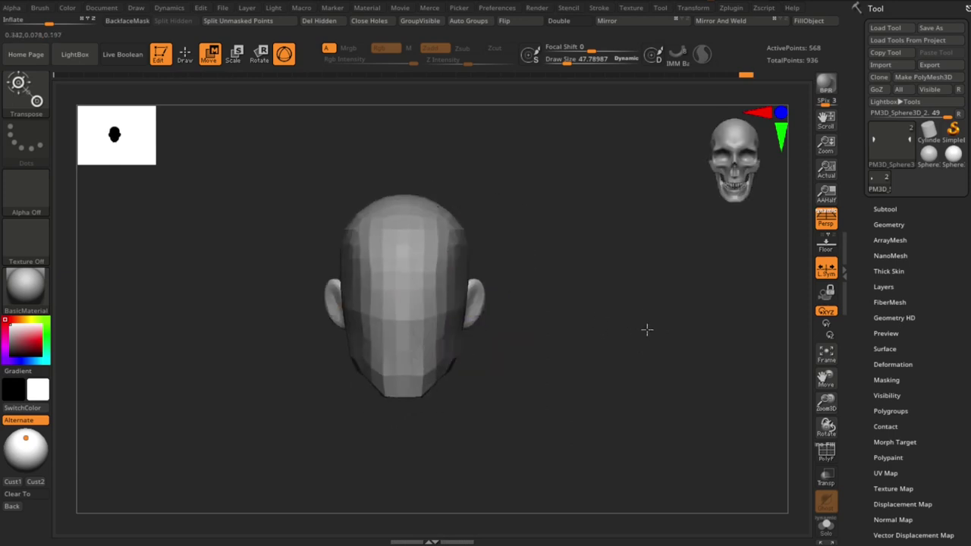
{"action": "left_click_drag", "start_coordinate": [577, 352], "coordinate": [605, 365]}
- Move the third sphere beneath the head, DynaMesh it and stretch it into a neck
{"action": "left_click", "coordinate": [410, 220], "text": "alt"}
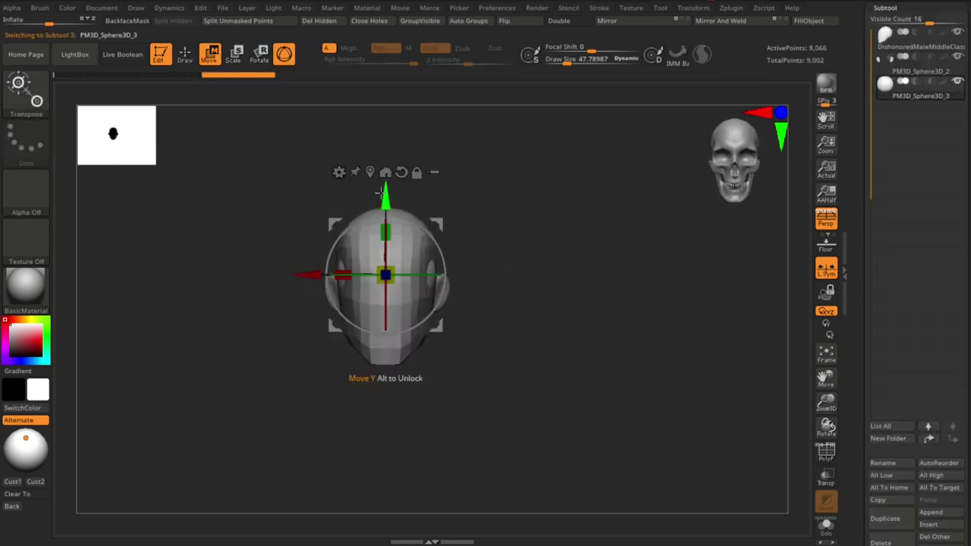
{"action": "mouse_move", "coordinate": [379, 192]}
{"action": "left_mouse_down"}
{"action": "mouse_move", "coordinate": [487, 310]}
{"action": "mouse_move", "coordinate": [778, 282]}
{"action": "left_mouse_up"}
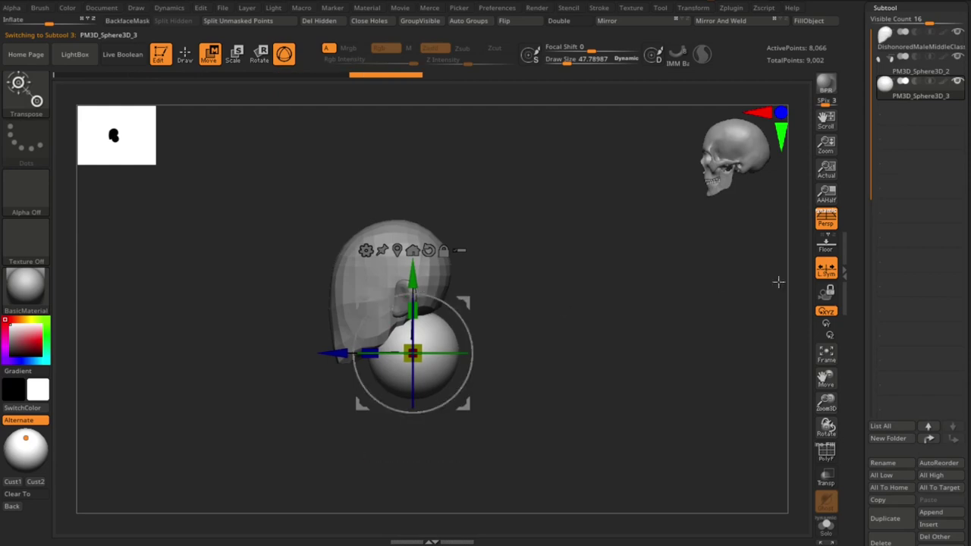
{"action": "key", "text": "space"}
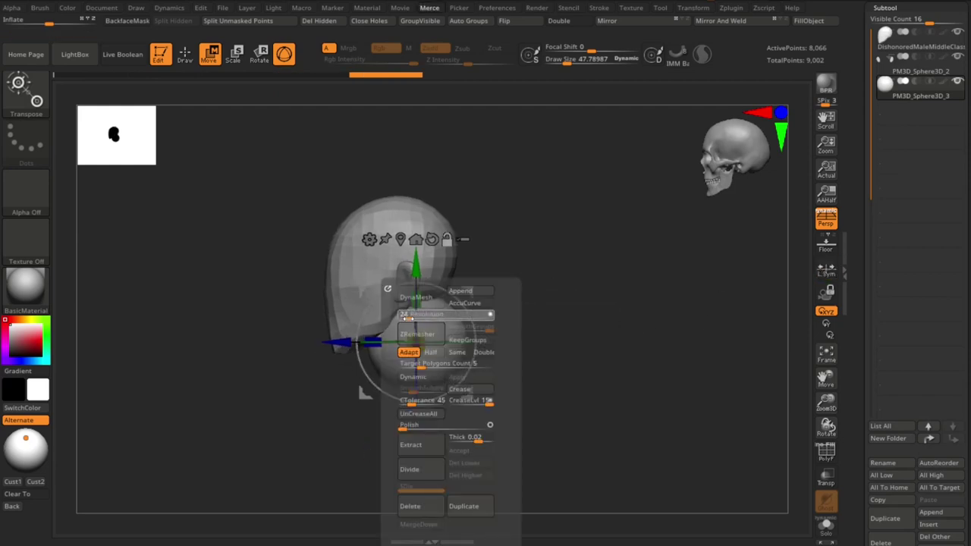
{"action": "left_click", "coordinate": [416, 297]}
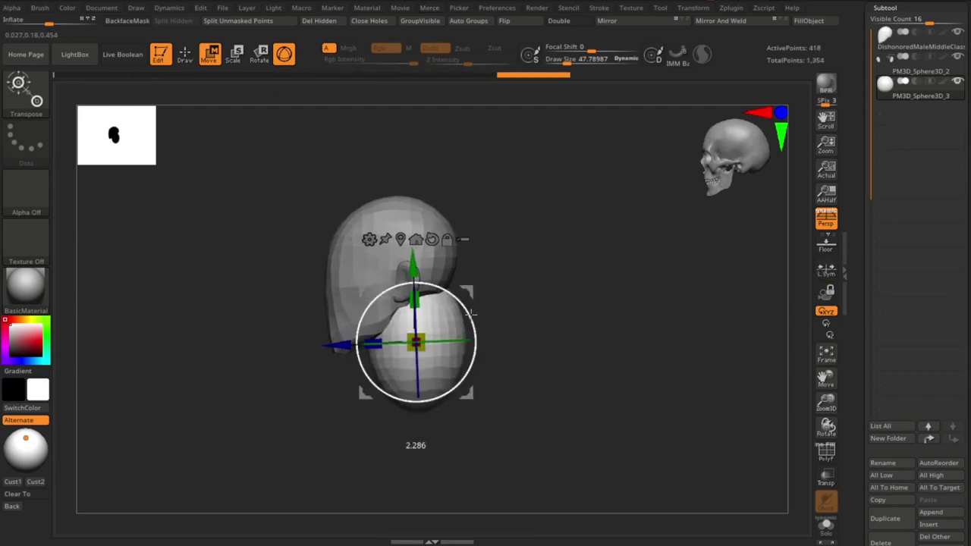
{"action": "mouse_move", "coordinate": [416, 300]}
{"action": "left_mouse_down"}
{"action": "mouse_move", "coordinate": [523, 319]}
{"action": "mouse_move", "coordinate": [415, 352]}
{"action": "left_mouse_up"}
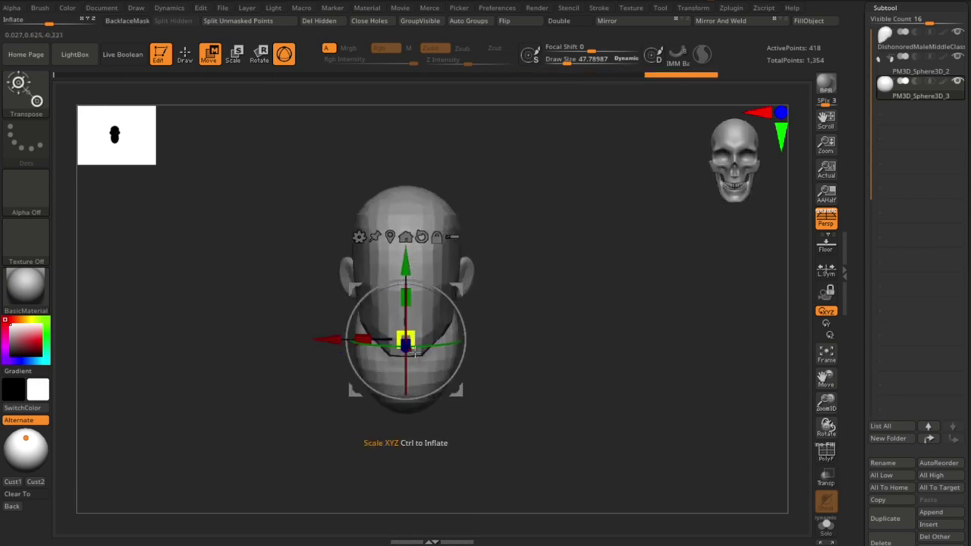
{"action": "key", "text": "q"}
- Shrink the brush, undo a stray edit and smooth the bottom of the neck
{"action": "mouse_move", "coordinate": [531, 310]}
{"action": "left_mouse_down"}
{"action": "mouse_move", "coordinate": [445, 318]}
{"action": "mouse_move", "coordinate": [433, 296]}
{"action": "left_mouse_up"}
{"action": "key", "text": "s"}
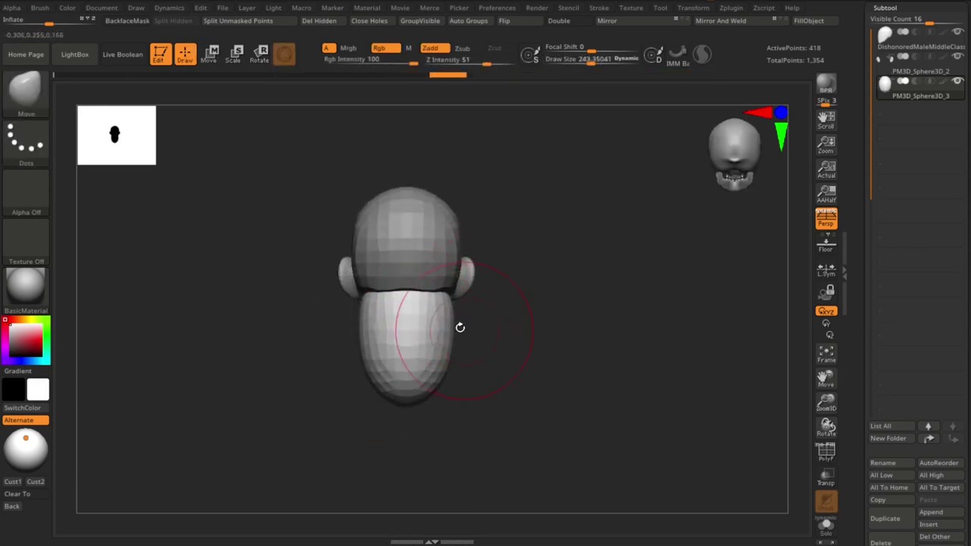
{"action": "mouse_move", "coordinate": [458, 364]}
{"action": "left_mouse_down"}
{"action": "mouse_move", "coordinate": [434, 377]}
{"action": "mouse_move", "coordinate": [529, 369]}
{"action": "mouse_move", "coordinate": [451, 322]}
{"action": "left_mouse_up"}
{"action": "key", "text": "ctrl+z"}
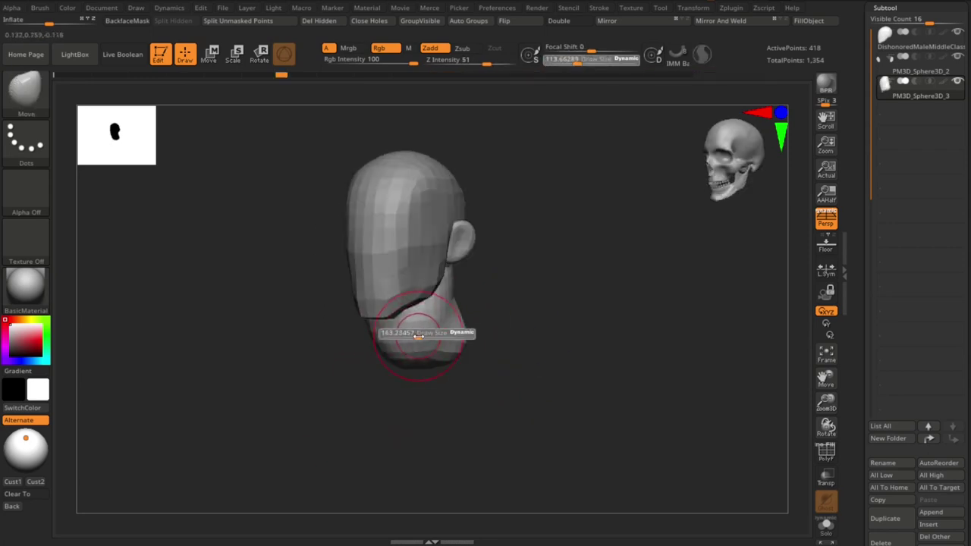
{"action": "left_click", "coordinate": [418, 371]}
{"action": "left_click", "coordinate": [427, 402]}
{"action": "left_click_drag", "start_coordinate": [408, 373], "coordinate": [412, 370]}
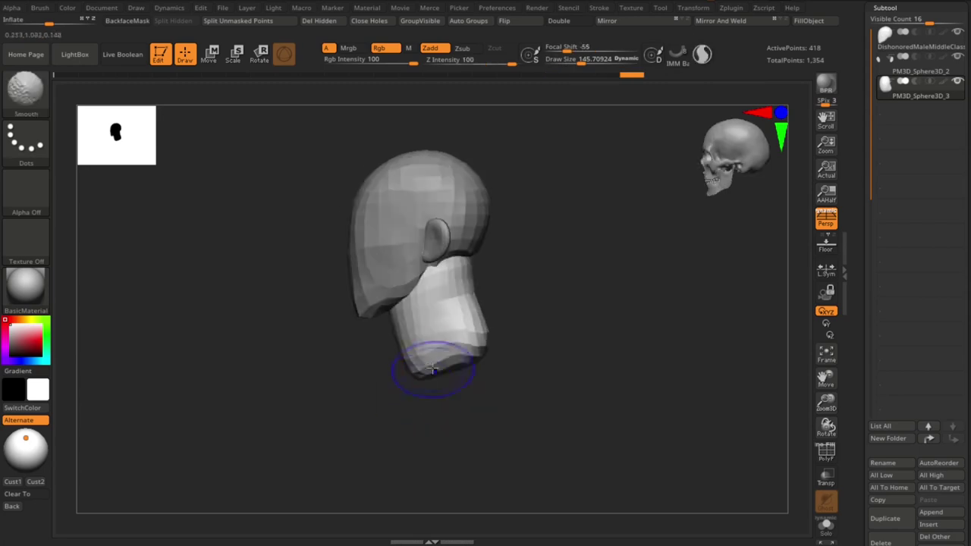
{"action": "key", "text": "s"}
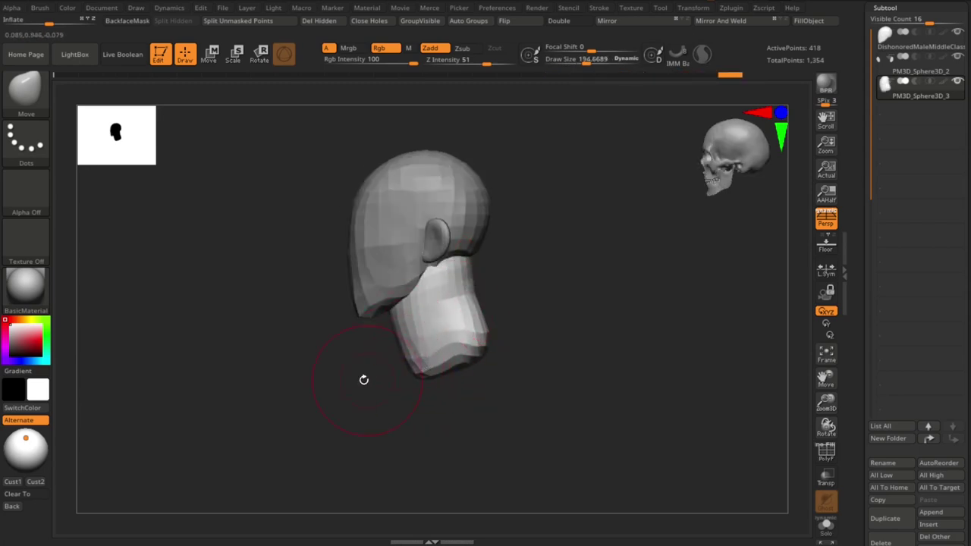
{"action": "mouse_move", "coordinate": [457, 295]}
{"action": "left_mouse_down", "text": "shift"}
{"action": "mouse_move", "coordinate": [437, 334]}
{"action": "mouse_move", "coordinate": [521, 335]}
{"action": "mouse_move", "coordinate": [535, 326]}
{"action": "mouse_move", "coordinate": [529, 357]}
{"action": "left_mouse_up", "text": "shift"}
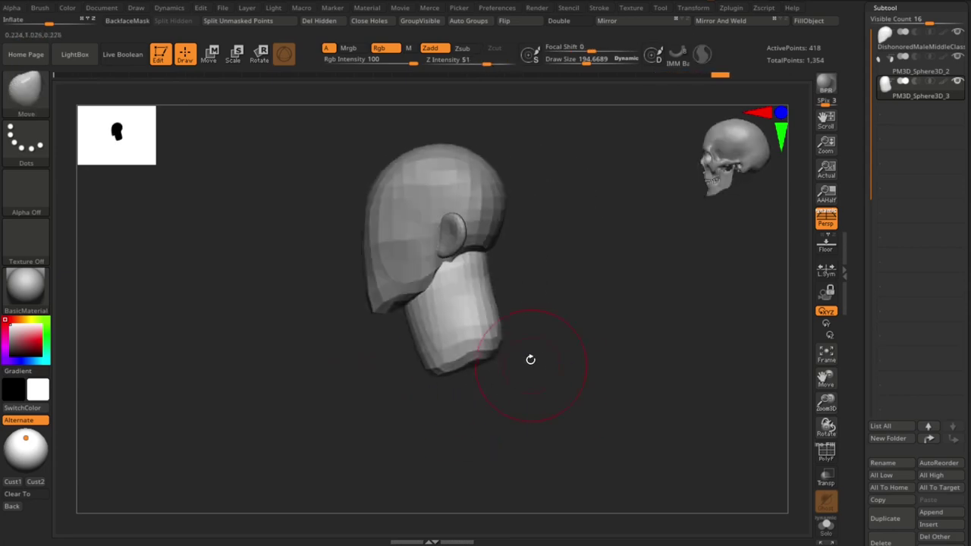
- Pull the neck's base into shape with Move and re-DynaMesh at higher resolution
{"action": "key", "text": "b"}
{"action": "left_click", "coordinate": [434, 372]}
{"action": "left_click_drag", "start_coordinate": [466, 390], "coordinate": [503, 325]}
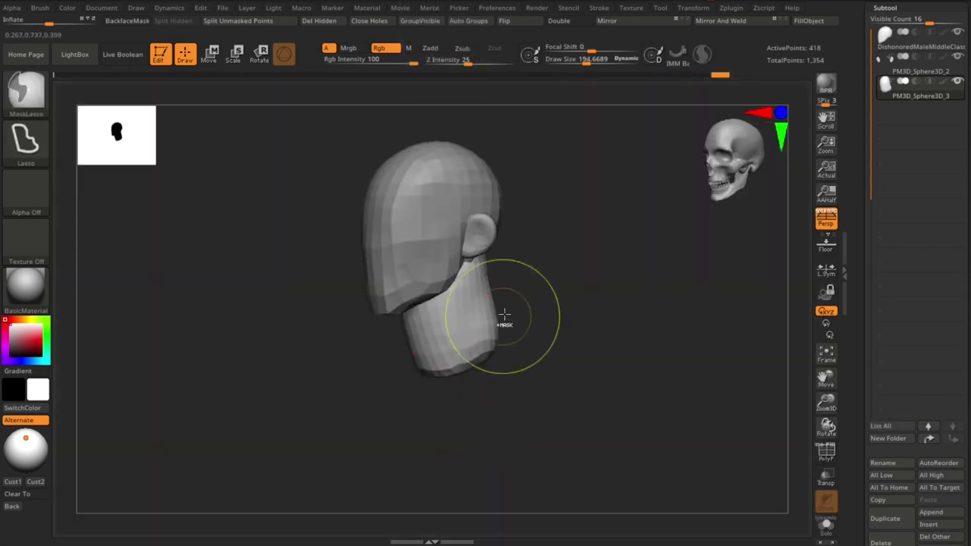
{"action": "left_click_drag", "start_coordinate": [485, 364], "coordinate": [539, 286]}
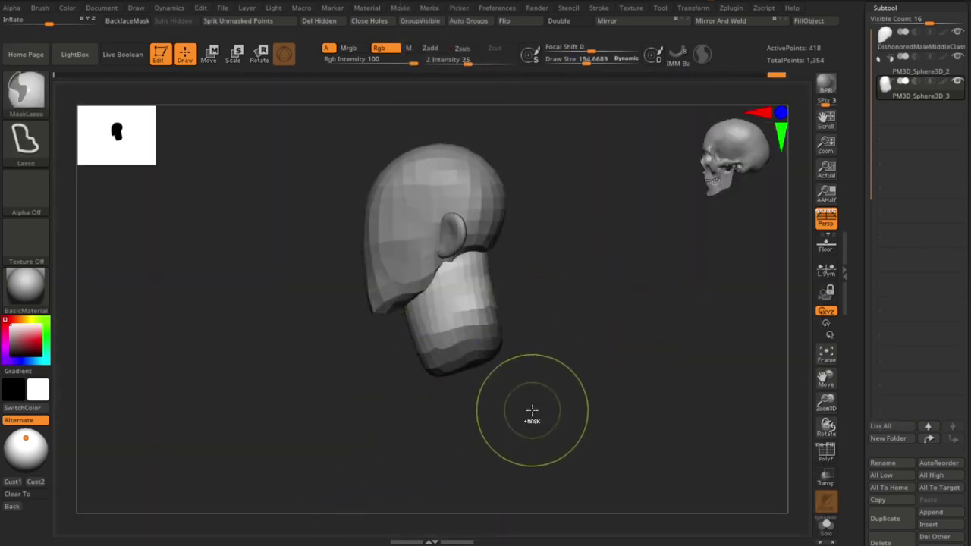
{"action": "left_click_drag", "start_coordinate": [466, 373], "coordinate": [581, 333]}
{"action": "key", "text": "space"}
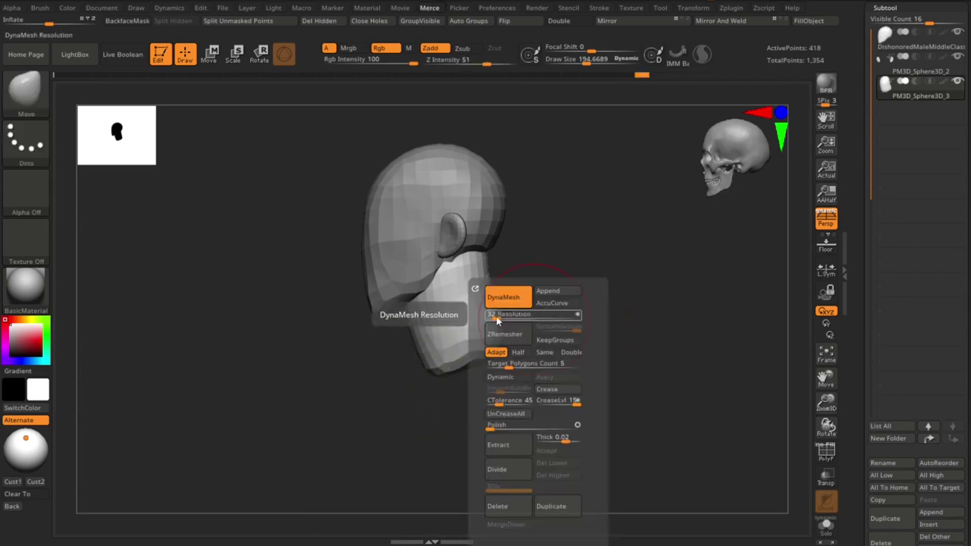
{"action": "mouse_move", "coordinate": [618, 184]}
{"action": "left_mouse_down"}
{"action": "mouse_move", "coordinate": [499, 303]}
{"action": "mouse_move", "coordinate": [390, 346]}
{"action": "mouse_move", "coordinate": [568, 347]}
{"action": "mouse_move", "coordinate": [594, 367]}
{"action": "mouse_move", "coordinate": [497, 372]}
{"action": "mouse_move", "coordinate": [413, 318]}
{"action": "left_mouse_up"}
- Lasso-mask the upper neck and scale the unmasked base out into broad shoulders
{"action": "key", "text": "ctrl"}
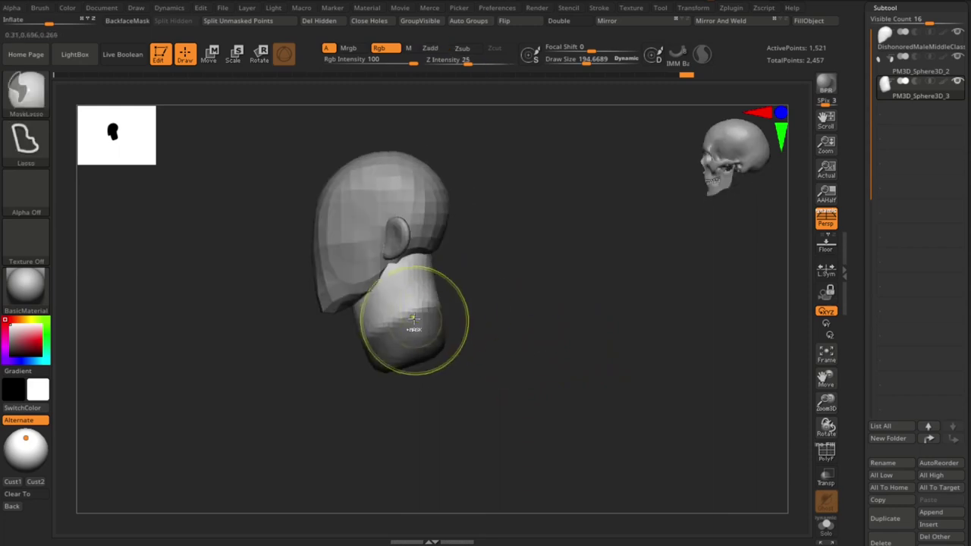
{"action": "mouse_move", "coordinate": [496, 386]}
{"action": "left_mouse_down", "text": "shift"}
{"action": "mouse_move", "coordinate": [312, 311]}
{"action": "mouse_move", "coordinate": [363, 257]}
{"action": "left_mouse_up", "text": "shift"}
{"action": "key", "text": "w"}
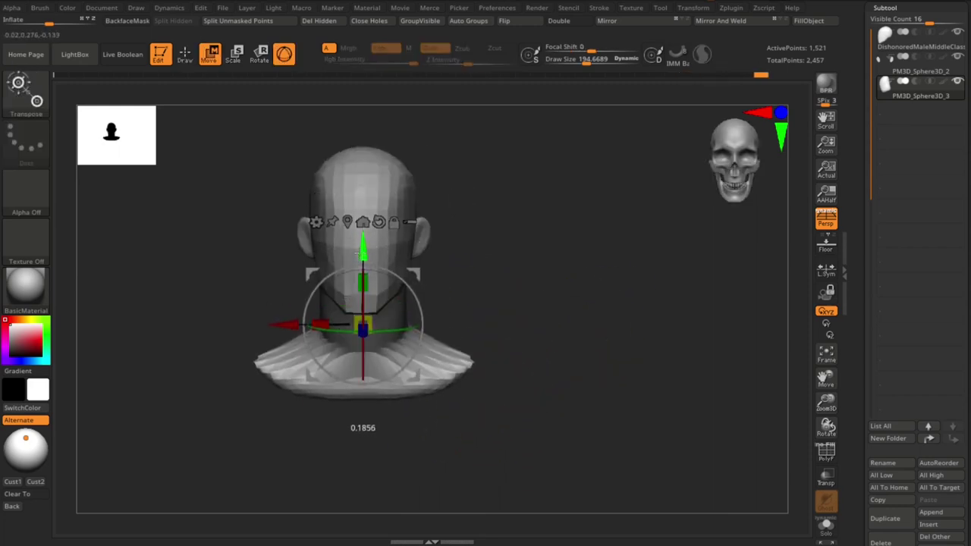
{"action": "mouse_move", "coordinate": [471, 303]}
{"action": "left_mouse_down"}
{"action": "mouse_move", "coordinate": [527, 310]}
{"action": "mouse_move", "coordinate": [425, 334]}
{"action": "left_mouse_up"}
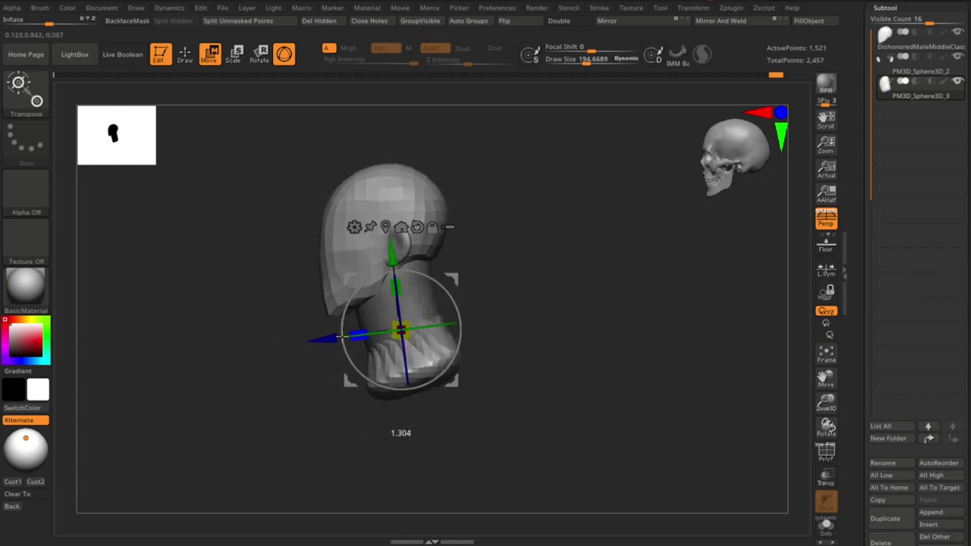
{"action": "left_click_drag", "start_coordinate": [455, 277], "coordinate": [452, 277]}
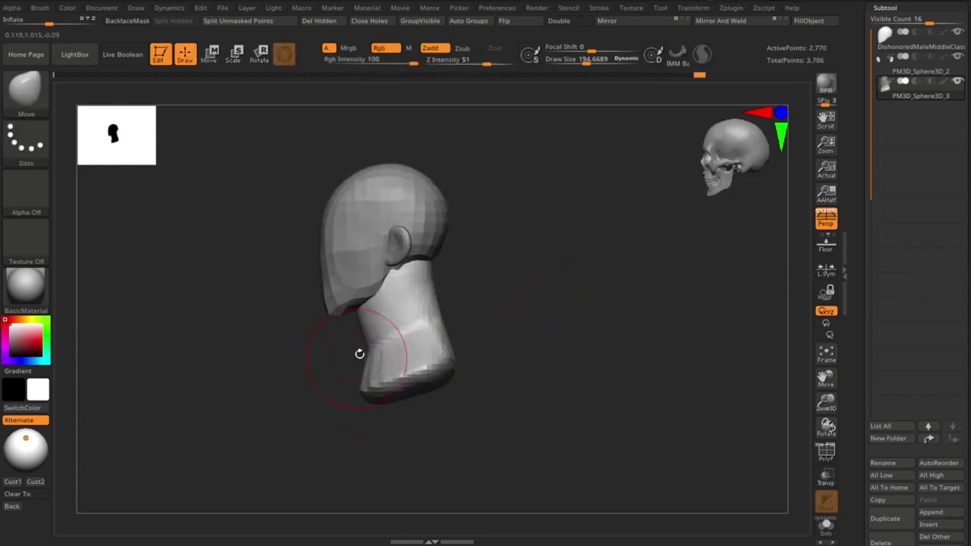
- Pull the shoulders and chest down and forward, checking from several angles
{"action": "right_click_drag", "start_coordinate": [370, 359], "coordinate": [481, 314]}
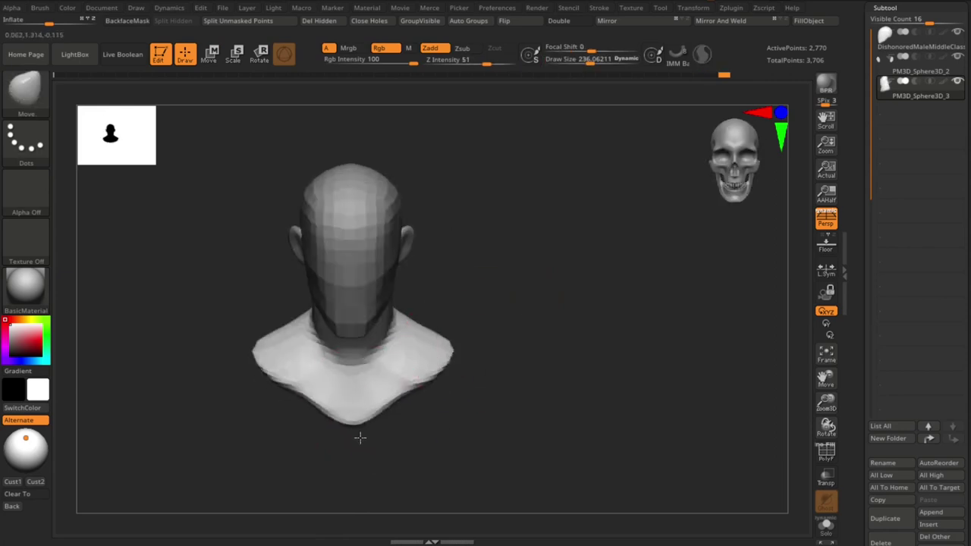
{"action": "left_click_drag", "start_coordinate": [357, 396], "coordinate": [399, 439]}
{"action": "key", "text": "ctrl+z"}
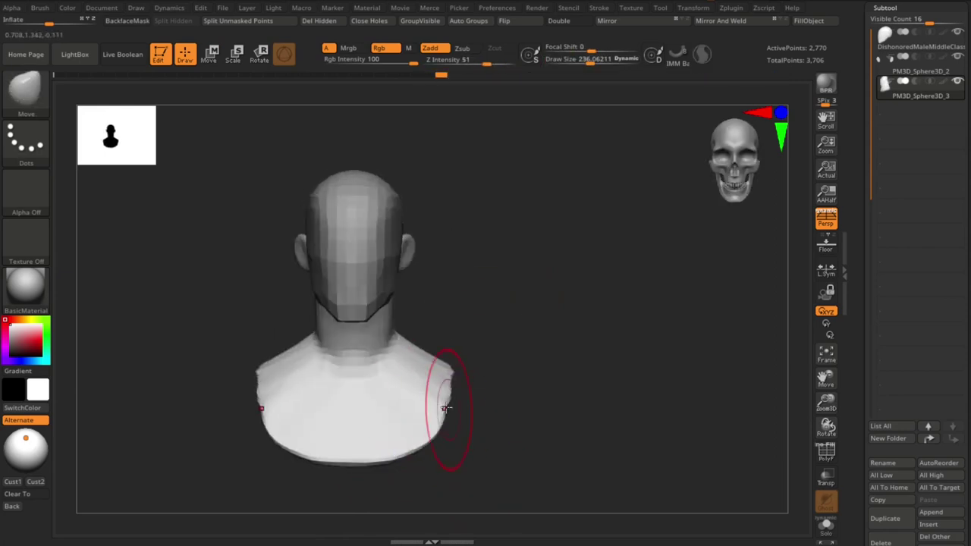
{"action": "left_click_drag", "start_coordinate": [452, 455], "coordinate": [516, 359]}
{"action": "right_click_drag", "start_coordinate": [480, 382], "coordinate": [506, 346]}
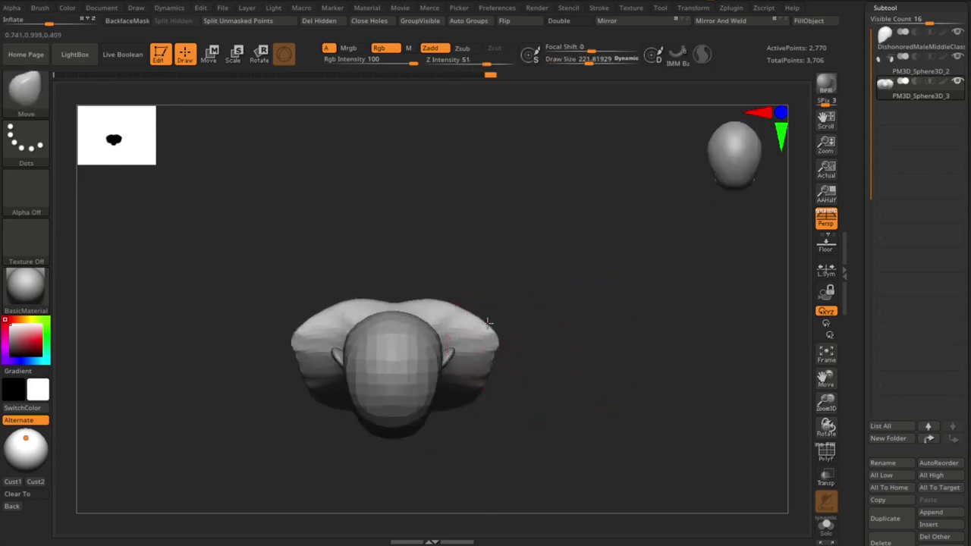
{"action": "right_click_drag", "start_coordinate": [466, 373], "coordinate": [548, 272]}
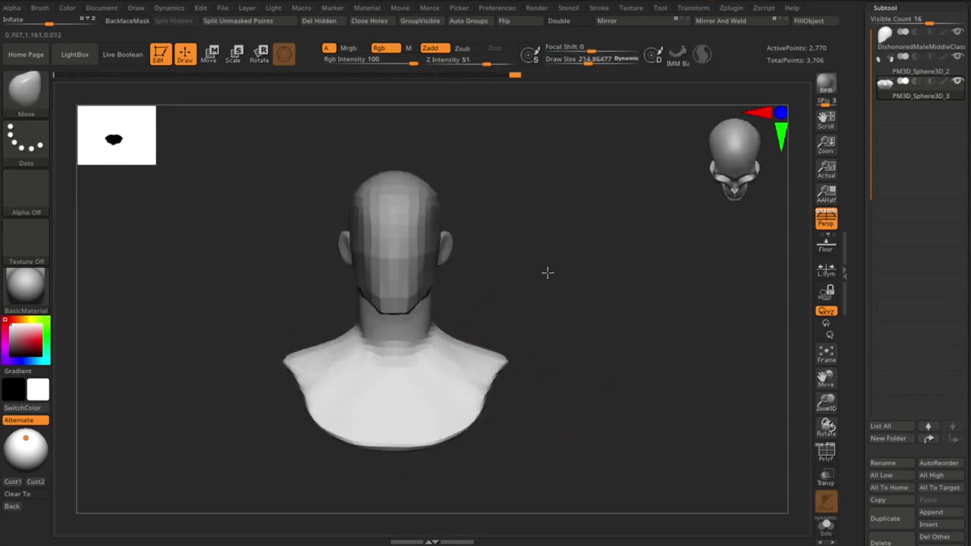
{"action": "left_click_drag", "start_coordinate": [548, 272], "coordinate": [546, 365]}
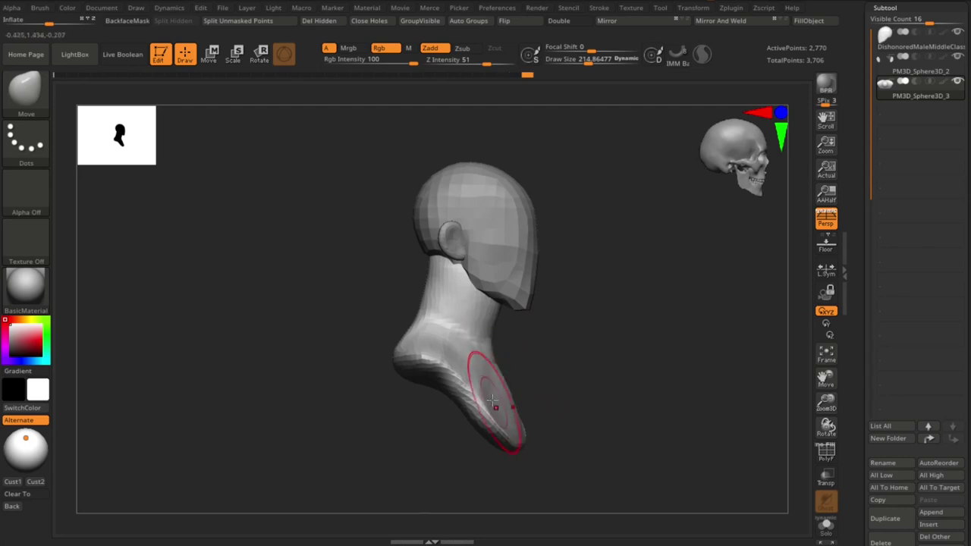
{"action": "mouse_move", "coordinate": [504, 399]}
{"action": "right_mouse_down"}
{"action": "mouse_move", "coordinate": [488, 370]}
{"action": "mouse_move", "coordinate": [643, 323]}
{"action": "mouse_move", "coordinate": [481, 314]}
{"action": "right_mouse_up"}
- Build up clay along the back of the neck with ClayBuildup strokes
{"action": "key", "text": "b"}
{"action": "key", "text": "d"}
{"action": "key", "text": "s"}
{"action": "right_click_drag", "start_coordinate": [466, 258], "coordinate": [455, 264]}
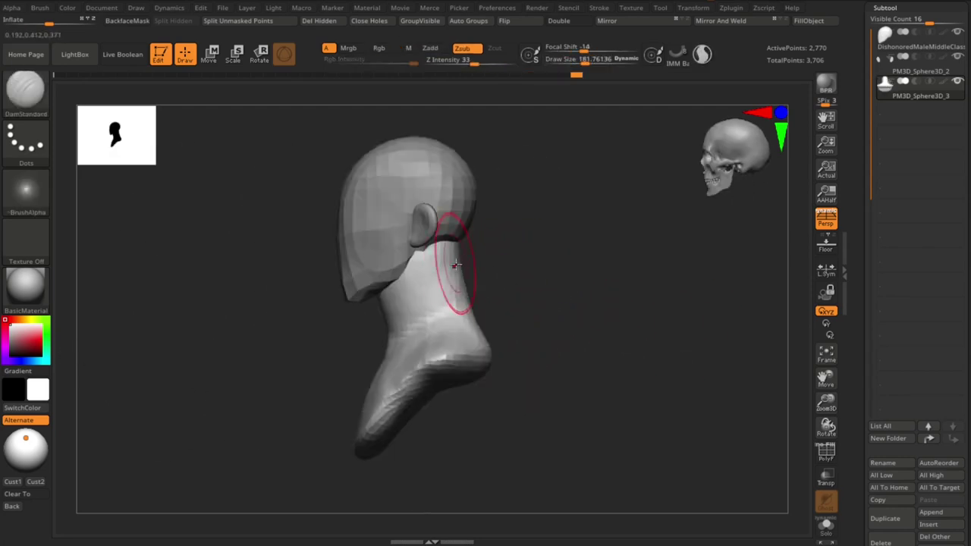
{"action": "mouse_move", "coordinate": [516, 344]}
{"action": "right_mouse_down"}
{"action": "mouse_move", "coordinate": [592, 278]}
{"action": "mouse_move", "coordinate": [505, 234]}
{"action": "right_mouse_up"}
{"action": "key", "text": "b"}
{"action": "key", "text": "c"}
{"action": "key", "text": "b"}
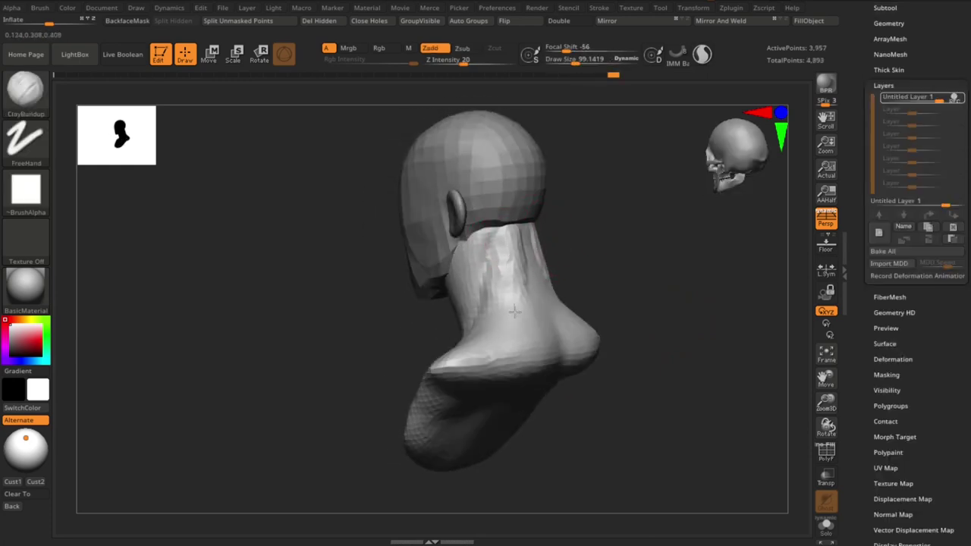
{"action": "right_click_drag", "start_coordinate": [514, 309], "coordinate": [526, 238]}
{"action": "left_click_drag", "start_coordinate": [527, 238], "coordinate": [535, 345]}
{"action": "right_click_drag", "start_coordinate": [534, 346], "coordinate": [666, 245]}
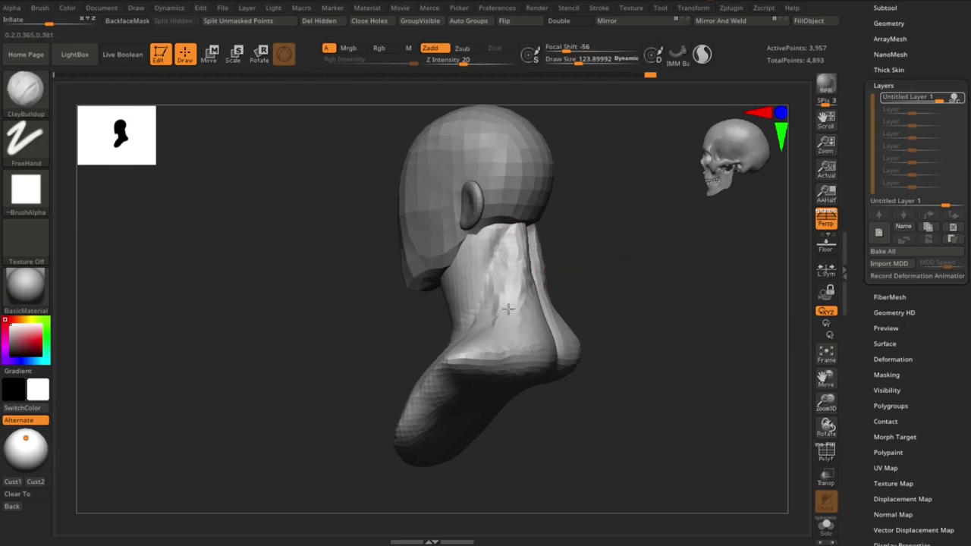
{"action": "mouse_move", "coordinate": [508, 309]}
{"action": "right_mouse_down"}
{"action": "mouse_move", "coordinate": [657, 275]}
{"action": "mouse_move", "coordinate": [509, 261]}
{"action": "right_mouse_up"}
- Push and pull the neck and trapezius with the Move brushes, shrinking the brush for detail
{"action": "key", "text": "b"}
{"action": "key", "text": "m"}
{"action": "key", "text": "v"}
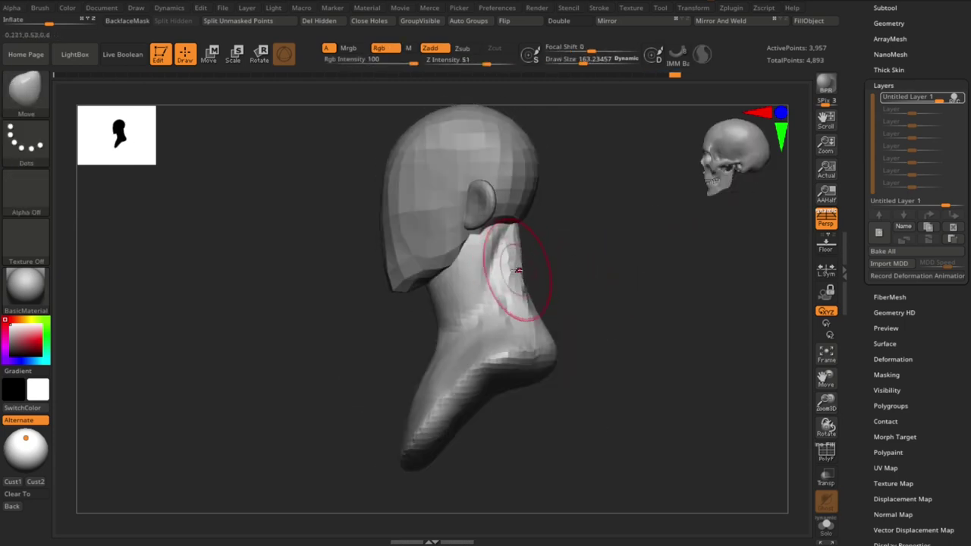
{"action": "mouse_move", "coordinate": [582, 293]}
{"action": "right_mouse_down"}
{"action": "mouse_move", "coordinate": [559, 299]}
{"action": "mouse_move", "coordinate": [499, 271]}
{"action": "right_mouse_up"}
{"action": "key", "text": "b"}
{"action": "key", "text": "m"}
{"action": "key", "text": "t"}
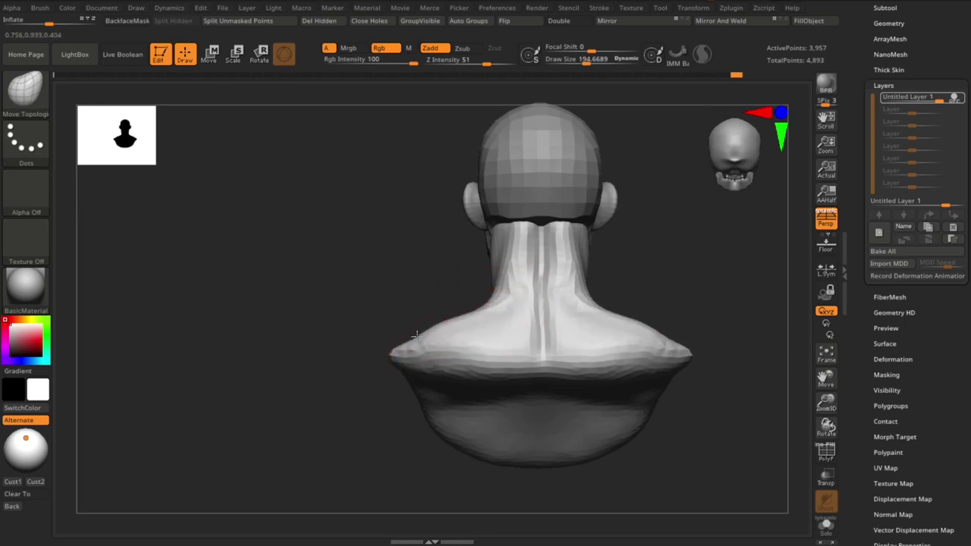
{"action": "right_click_drag", "start_coordinate": [419, 339], "coordinate": [454, 289]}
{"action": "left_click_drag", "start_coordinate": [389, 335], "coordinate": [379, 335]}
{"action": "mouse_move", "coordinate": [531, 251]}
{"action": "left_mouse_down"}
{"action": "mouse_move", "coordinate": [460, 282]}
{"action": "mouse_move", "coordinate": [553, 280]}
{"action": "mouse_move", "coordinate": [583, 318]}
{"action": "left_mouse_up"}
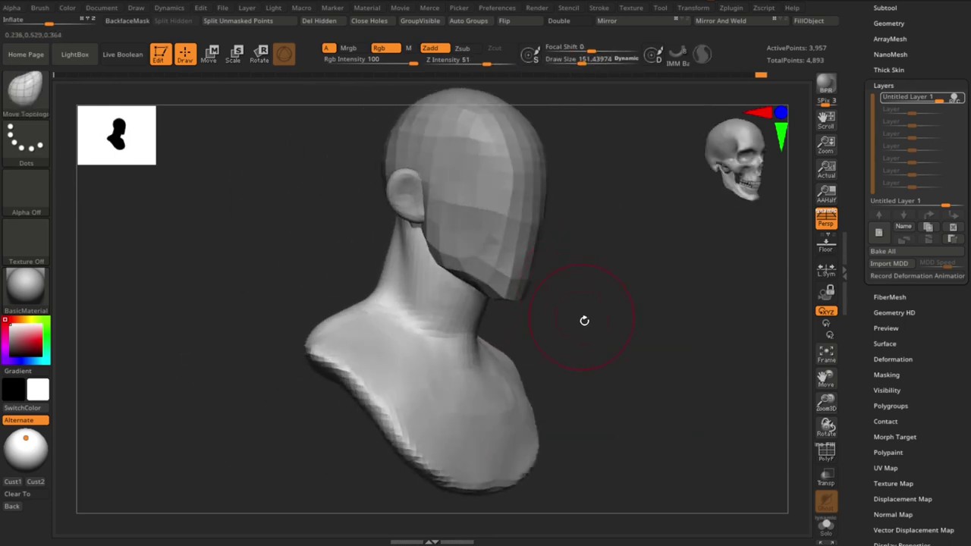
{"action": "key", "text": "bracketleft"}
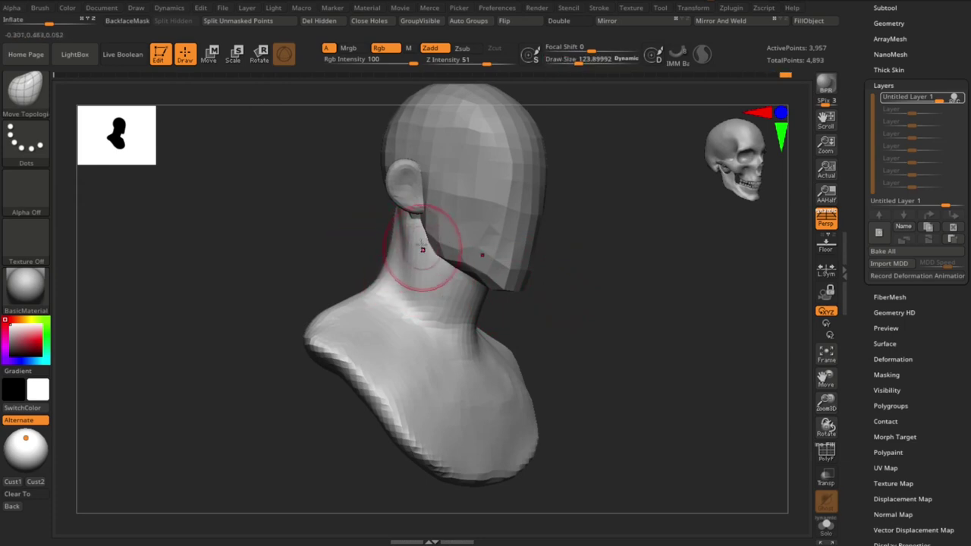
- Carve crease lines at the back of the neck with DamStandard
{"action": "key", "text": "b"}
{"action": "key", "text": "c"}
{"action": "key", "text": "b"}
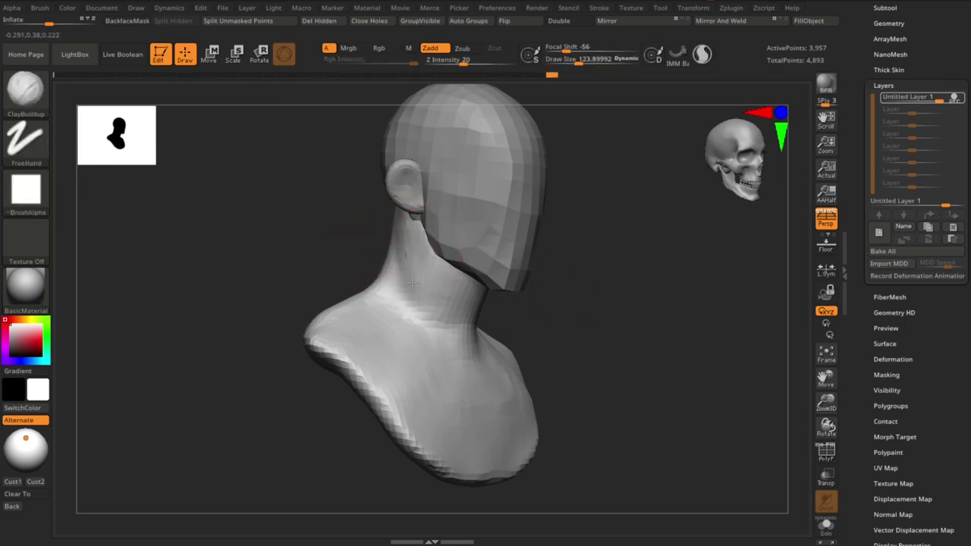
{"action": "left_click_drag", "start_coordinate": [531, 299], "coordinate": [542, 281]}
{"action": "key", "text": "b"}
{"action": "key", "text": "d"}
{"action": "key", "text": "s"}
{"action": "mouse_move", "coordinate": [455, 309]}
{"action": "right_mouse_down"}
{"action": "mouse_move", "coordinate": [487, 308]}
{"action": "mouse_move", "coordinate": [477, 286]}
{"action": "right_mouse_up"}
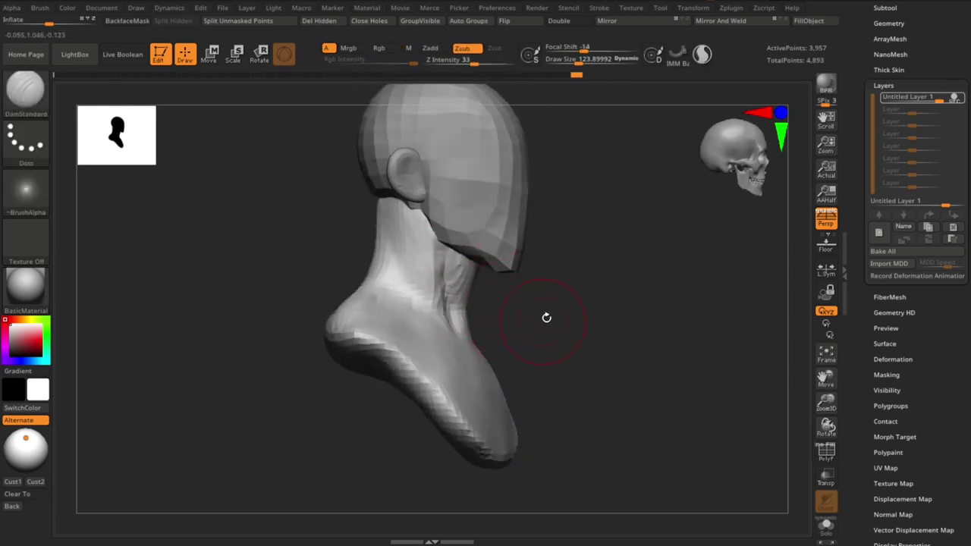
{"action": "mouse_move", "coordinate": [546, 317]}
{"action": "right_mouse_down", "text": "shift"}
{"action": "mouse_move", "coordinate": [473, 304]}
{"action": "mouse_move", "coordinate": [485, 309]}
{"action": "right_mouse_up", "text": "shift"}
- Raise soft trapezius bulges with Standard and ClayBuildup, checking back, top and side views
{"action": "key", "text": "b"}
{"action": "key", "text": "s"}
{"action": "key", "text": "t"}
{"action": "right_click_drag", "start_coordinate": [559, 277], "coordinate": [485, 331], "text": "shift"}
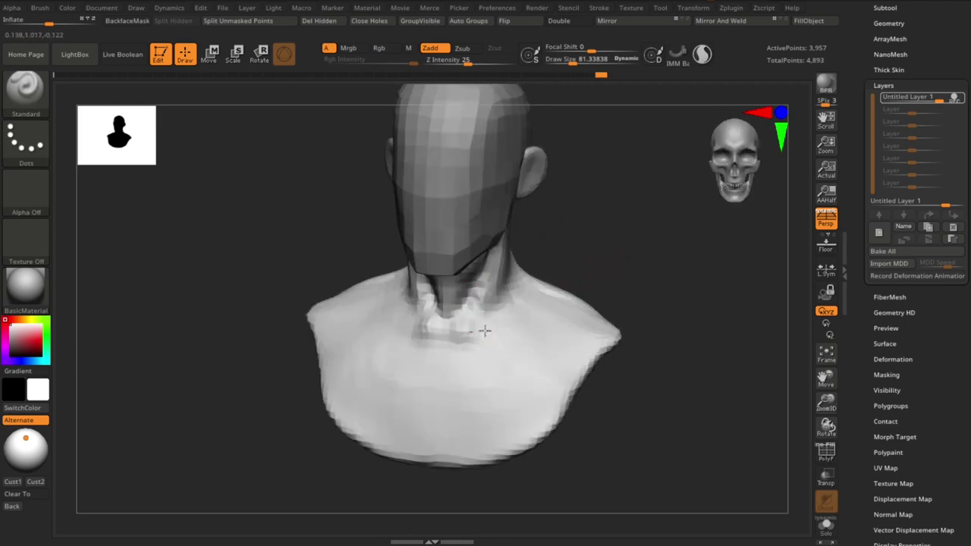
{"action": "right_click_drag", "start_coordinate": [603, 275], "coordinate": [585, 310]}
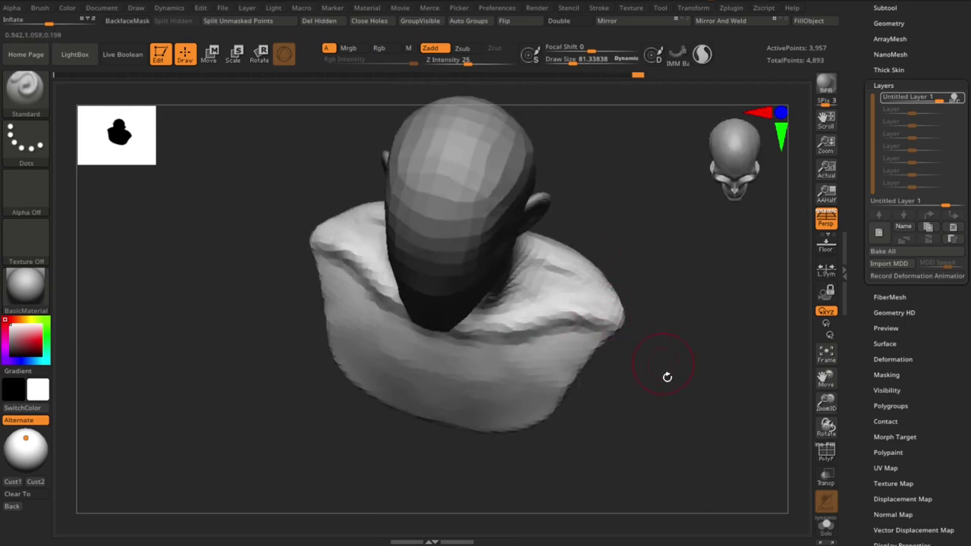
{"action": "right_click_drag", "start_coordinate": [665, 377], "coordinate": [642, 297], "text": "shift"}
{"action": "key", "text": "b"}
{"action": "key", "text": "c"}
{"action": "key", "text": "b"}
{"action": "mouse_move", "coordinate": [455, 260]}
{"action": "right_mouse_down"}
{"action": "mouse_move", "coordinate": [458, 277]}
{"action": "mouse_move", "coordinate": [422, 282]}
{"action": "mouse_move", "coordinate": [448, 251]}
{"action": "mouse_move", "coordinate": [506, 228]}
{"action": "right_mouse_up"}
{"action": "mouse_move", "coordinate": [619, 230]}
{"action": "right_mouse_down"}
{"action": "mouse_move", "coordinate": [448, 259]}
{"action": "mouse_move", "coordinate": [436, 273]}
{"action": "mouse_move", "coordinate": [559, 251]}
{"action": "mouse_move", "coordinate": [576, 258]}
{"action": "mouse_move", "coordinate": [485, 254]}
{"action": "right_mouse_up"}
{"action": "key", "text": "b"}
{"action": "key", "text": "m"}
{"action": "key", "text": "v"}
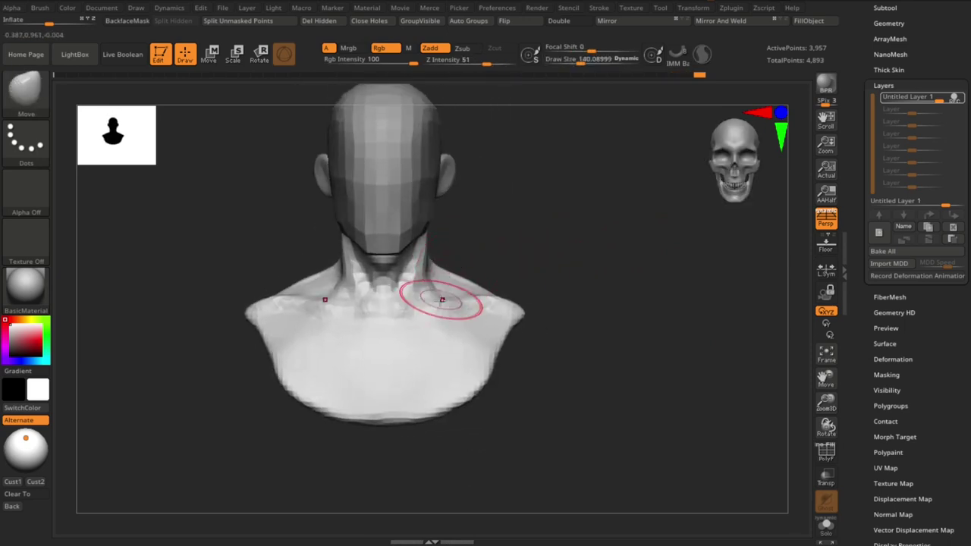
- Switch to the Move brush and set its size to about 124
{"action": "mouse_move", "coordinate": [442, 299]}
{"action": "right_mouse_down"}
{"action": "mouse_move", "coordinate": [547, 250]}
{"action": "mouse_move", "coordinate": [490, 250]}
{"action": "mouse_move", "coordinate": [523, 269]}
{"action": "mouse_move", "coordinate": [423, 264]}
{"action": "mouse_move", "coordinate": [511, 219]}
{"action": "mouse_move", "coordinate": [433, 217]}
{"action": "mouse_move", "coordinate": [575, 240]}
{"action": "mouse_move", "coordinate": [445, 271]}
{"action": "right_mouse_up"}
{"action": "key", "text": "b"}
{"action": "key", "text": "c"}
{"action": "key", "text": "b"}
{"action": "key", "text": "b"}
{"action": "key", "text": "m"}
{"action": "key", "text": "v"}
{"action": "key", "text": "s"}
{"action": "left_click", "coordinate": [481, 201]}
{"action": "key", "text": "s"}
{"action": "left_click", "coordinate": [444, 205]}
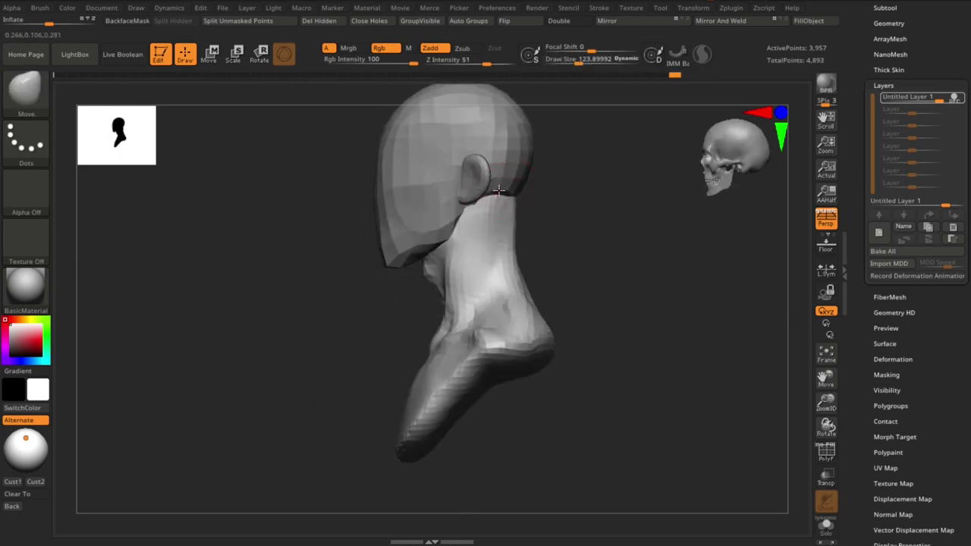
- Smooth the side of the neck and make the DishonoredMaleMiddleClass head subtool active
{"action": "left_click_drag", "start_coordinate": [444, 270], "coordinate": [457, 270], "text": "shift"}
{"action": "right_click_drag", "start_coordinate": [561, 278], "coordinate": [588, 282]}
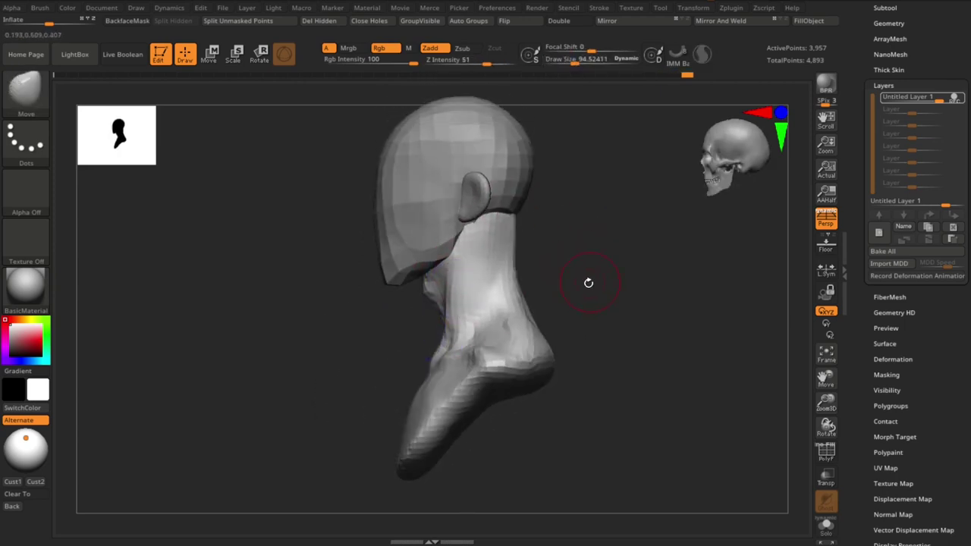
{"action": "left_click", "coordinate": [393, 264], "text": "alt"}
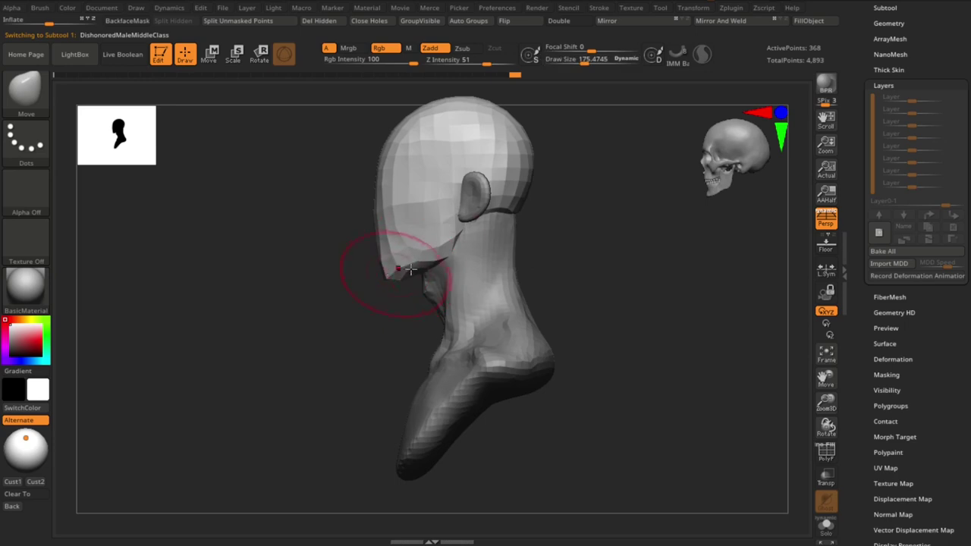
{"action": "mouse_move", "coordinate": [399, 271]}
{"action": "right_mouse_down"}
{"action": "mouse_move", "coordinate": [423, 281]}
{"action": "mouse_move", "coordinate": [497, 279]}
{"action": "mouse_move", "coordinate": [481, 271]}
{"action": "mouse_move", "coordinate": [520, 301]}
{"action": "mouse_move", "coordinate": [585, 304]}
{"action": "mouse_move", "coordinate": [551, 282]}
{"action": "mouse_move", "coordinate": [360, 360]}
{"action": "right_mouse_up"}
- Build up the pectoral forms across the chest with ClayBuildup strokes
{"action": "key", "text": "b"}
{"action": "key", "text": "d"}
{"action": "key", "text": "s"}
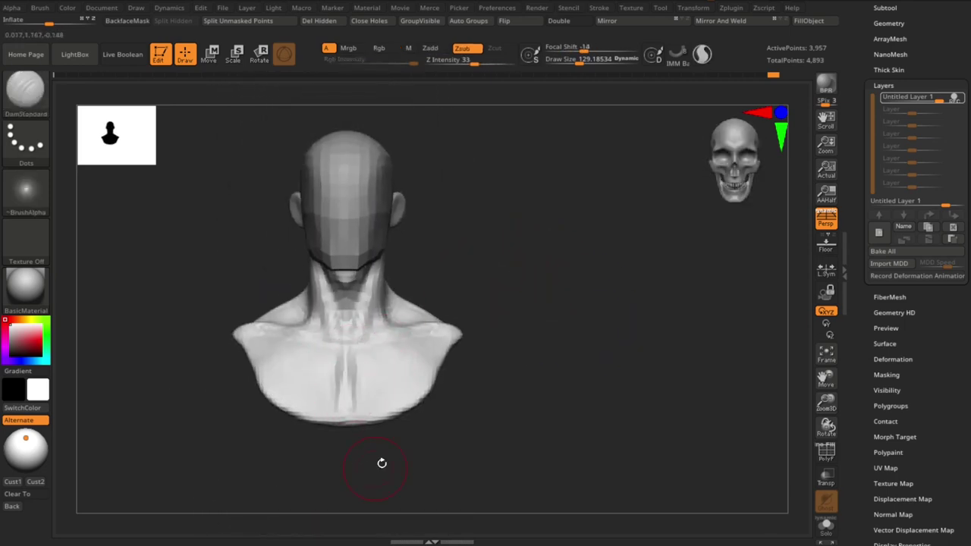
{"action": "right_click_drag", "start_coordinate": [382, 463], "coordinate": [390, 461]}
{"action": "key", "text": "b"}
{"action": "key", "text": "c"}
{"action": "key", "text": "b"}
{"action": "mouse_move", "coordinate": [379, 338]}
{"action": "left_mouse_down"}
{"action": "mouse_move", "coordinate": [349, 393]}
{"action": "mouse_move", "coordinate": [429, 418]}
{"action": "left_mouse_up"}
{"action": "left_click_drag", "start_coordinate": [327, 326], "coordinate": [395, 364]}
{"action": "left_click_drag", "start_coordinate": [273, 379], "coordinate": [334, 341]}
{"action": "left_click_drag", "start_coordinate": [372, 349], "coordinate": [429, 386]}
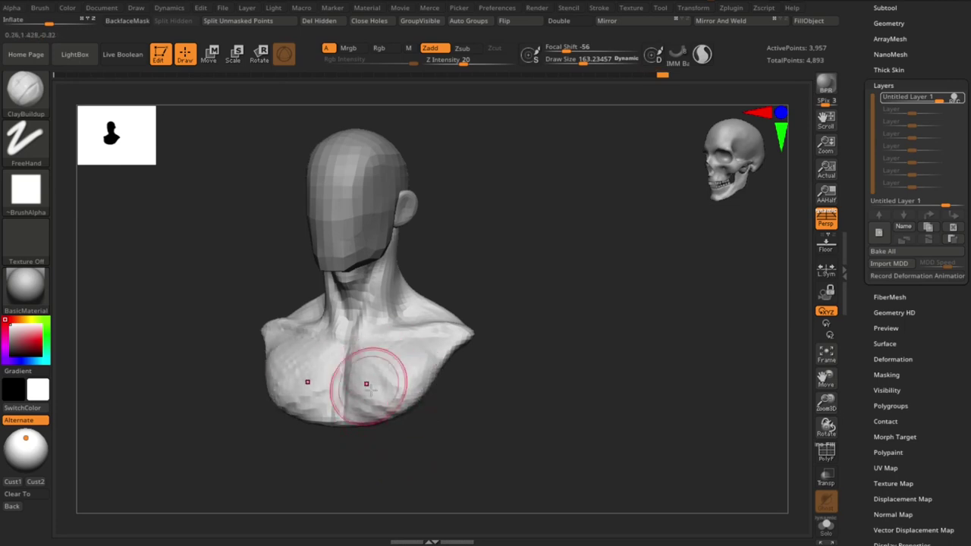
{"action": "mouse_move", "coordinate": [407, 385]}
{"action": "right_mouse_down"}
{"action": "mouse_move", "coordinate": [481, 293]}
{"action": "mouse_move", "coordinate": [390, 400]}
{"action": "mouse_move", "coordinate": [490, 407]}
{"action": "mouse_move", "coordinate": [451, 387]}
{"action": "mouse_move", "coordinate": [392, 386]}
{"action": "right_mouse_up"}
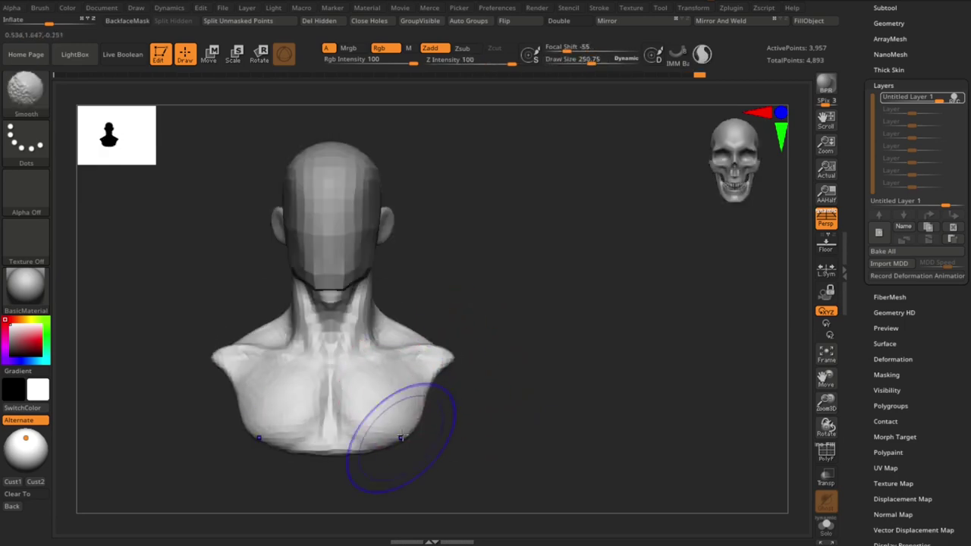
{"action": "mouse_move", "coordinate": [414, 449]}
{"action": "right_mouse_down"}
{"action": "mouse_move", "coordinate": [533, 453]}
{"action": "mouse_move", "coordinate": [402, 304]}
{"action": "right_mouse_up"}
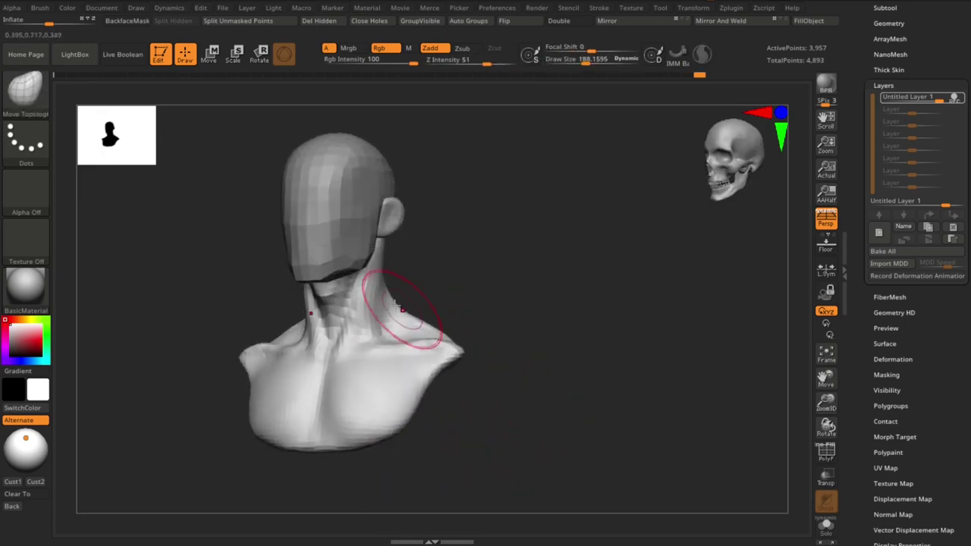
- Reduce the brush size to about 129 and smooth the chest, checking it from several sides
{"action": "key", "text": "s"}
{"action": "left_click_drag", "start_coordinate": [377, 277], "coordinate": [370, 276]}
{"action": "key", "text": "shift"}
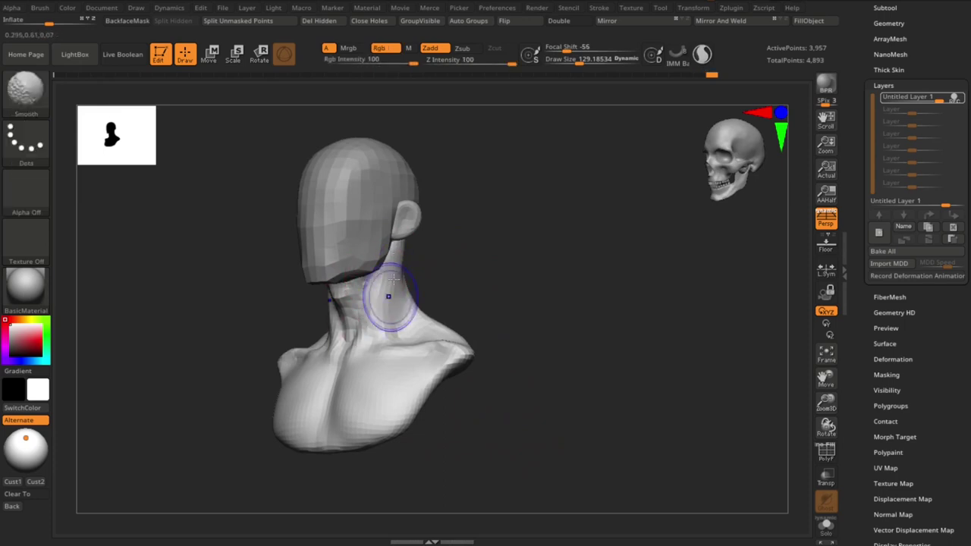
{"action": "right_click_drag", "start_coordinate": [356, 365], "coordinate": [354, 331]}
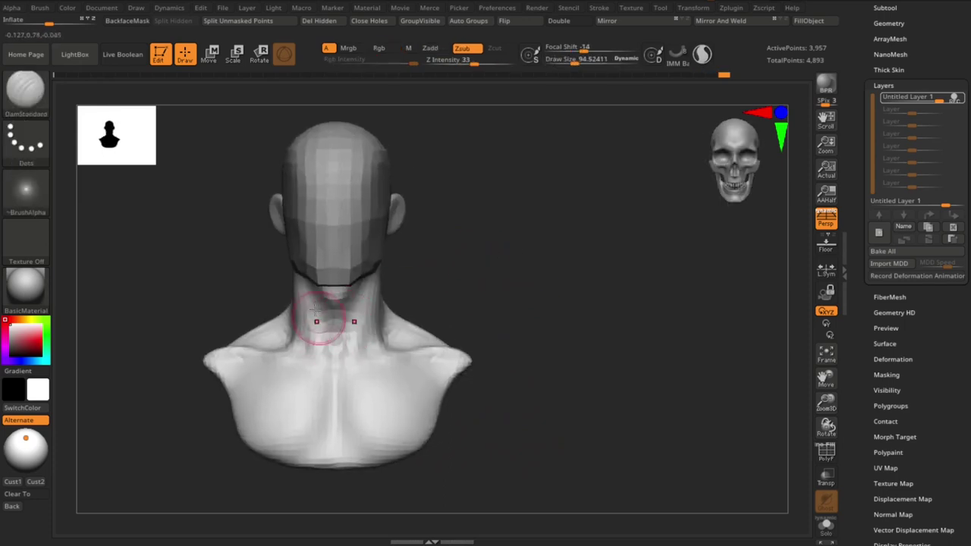
{"action": "mouse_move", "coordinate": [486, 319]}
{"action": "right_mouse_down"}
{"action": "mouse_move", "coordinate": [494, 305]}
{"action": "mouse_move", "coordinate": [513, 327]}
{"action": "mouse_move", "coordinate": [535, 301]}
{"action": "mouse_move", "coordinate": [511, 325]}
{"action": "mouse_move", "coordinate": [548, 318]}
{"action": "mouse_move", "coordinate": [380, 270]}
{"action": "right_mouse_up"}
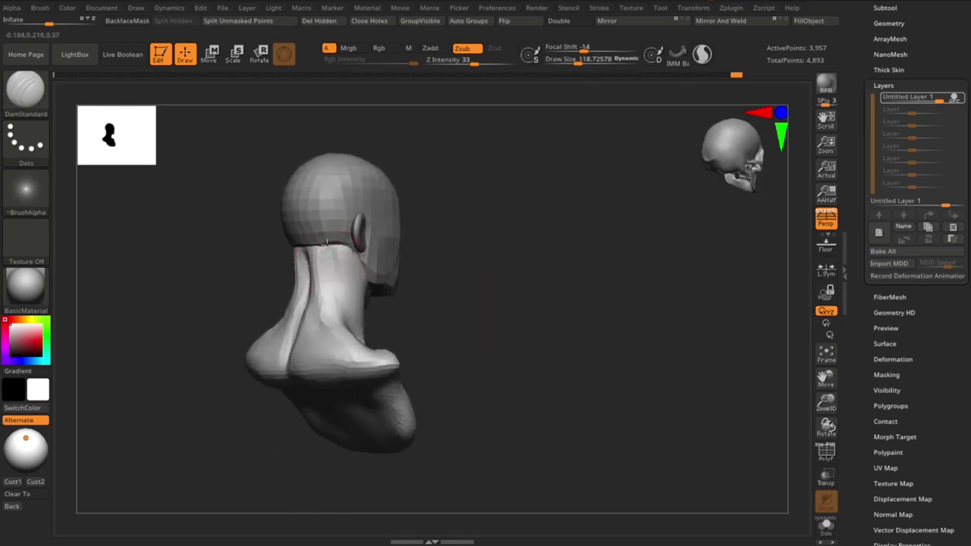
{"action": "key", "text": "b"}
{"action": "key", "text": "c"}
{"action": "key", "text": "b"}
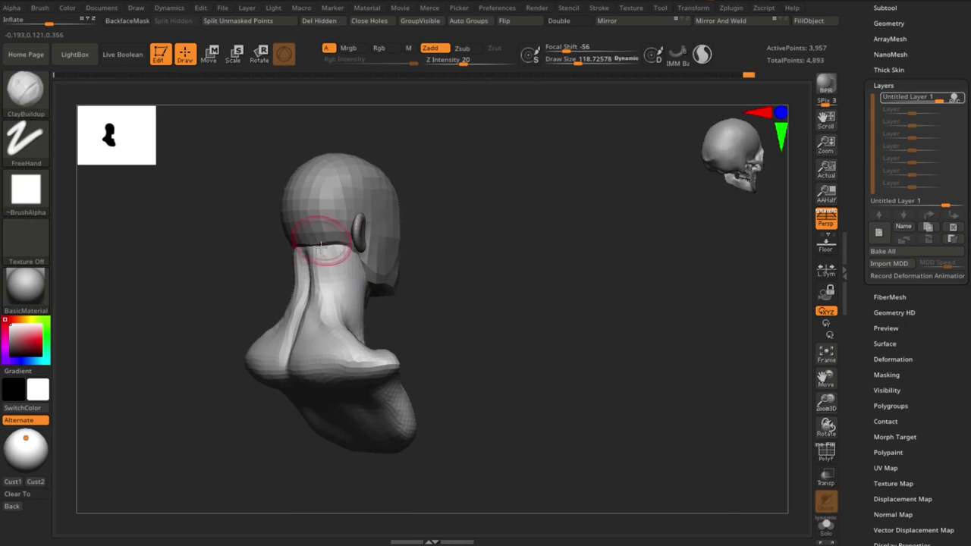
{"action": "mouse_move", "coordinate": [345, 337]}
{"action": "right_mouse_down"}
{"action": "mouse_move", "coordinate": [473, 319]}
{"action": "mouse_move", "coordinate": [379, 288]}
{"action": "mouse_move", "coordinate": [349, 247]}
{"action": "mouse_move", "coordinate": [342, 250]}
{"action": "mouse_move", "coordinate": [442, 295]}
{"action": "right_mouse_up"}
{"action": "key", "text": "b"}
{"action": "key", "text": "m"}
{"action": "key", "text": "v"}
{"action": "key", "text": "s"}
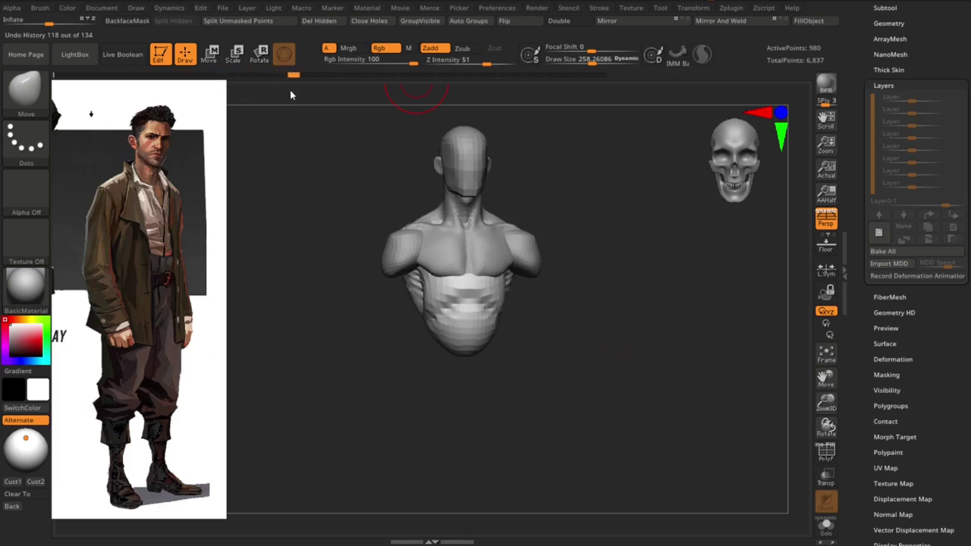
- Scrub the Undo History to the tapered chest-to-waist torso and orbit it to a front view
{"action": "left_click_drag", "start_coordinate": [289, 89], "coordinate": [330, 94]}
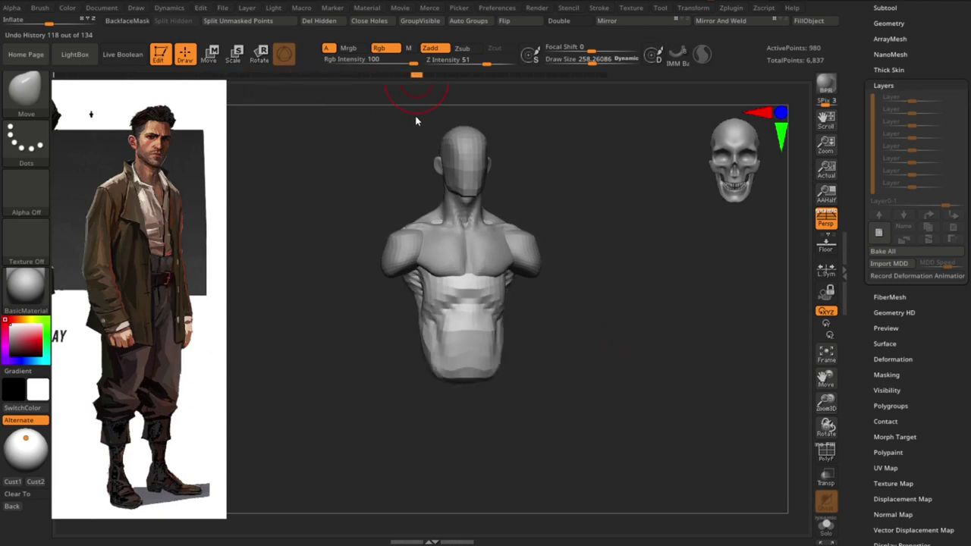
{"action": "mouse_move", "coordinate": [389, 113]}
{"action": "left_mouse_down"}
{"action": "mouse_move", "coordinate": [434, 119]}
{"action": "mouse_move", "coordinate": [480, 80]}
{"action": "left_mouse_up"}
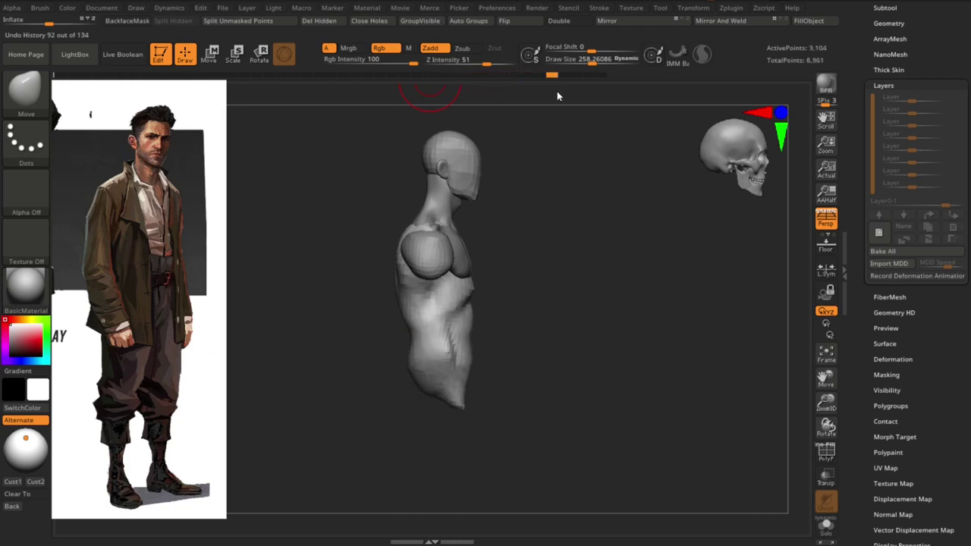
{"action": "left_click_drag", "start_coordinate": [552, 75], "coordinate": [565, 76]}
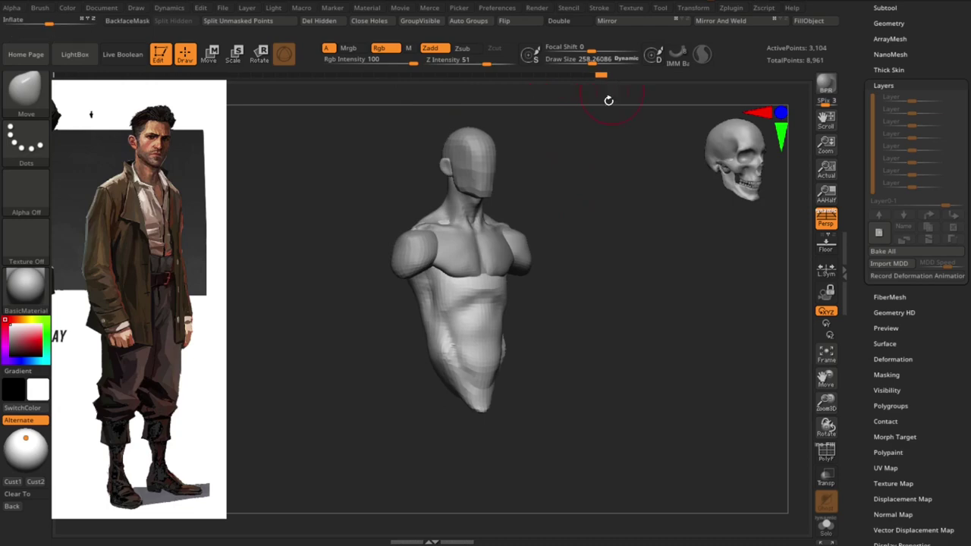
{"action": "mouse_move", "coordinate": [608, 101]}
{"action": "left_mouse_down"}
{"action": "mouse_move", "coordinate": [716, 217]}
{"action": "mouse_move", "coordinate": [609, 271]}
{"action": "mouse_move", "coordinate": [596, 301]}
{"action": "mouse_move", "coordinate": [595, 286]}
{"action": "left_mouse_up"}
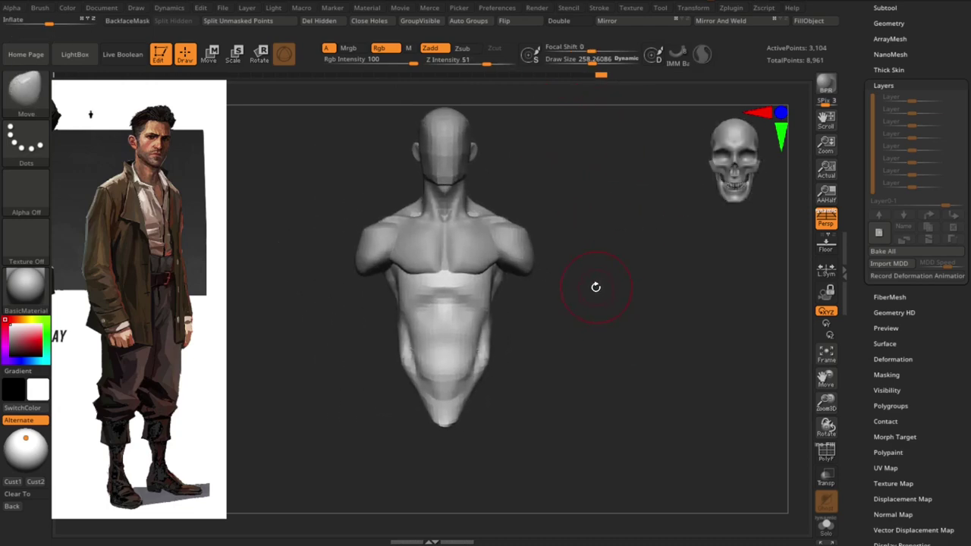
- Append a sphere for the upper arm, place it against the torso and DynaMesh it
{"action": "left_click", "coordinate": [569, 295]}
{"action": "left_click", "coordinate": [164, 363]}
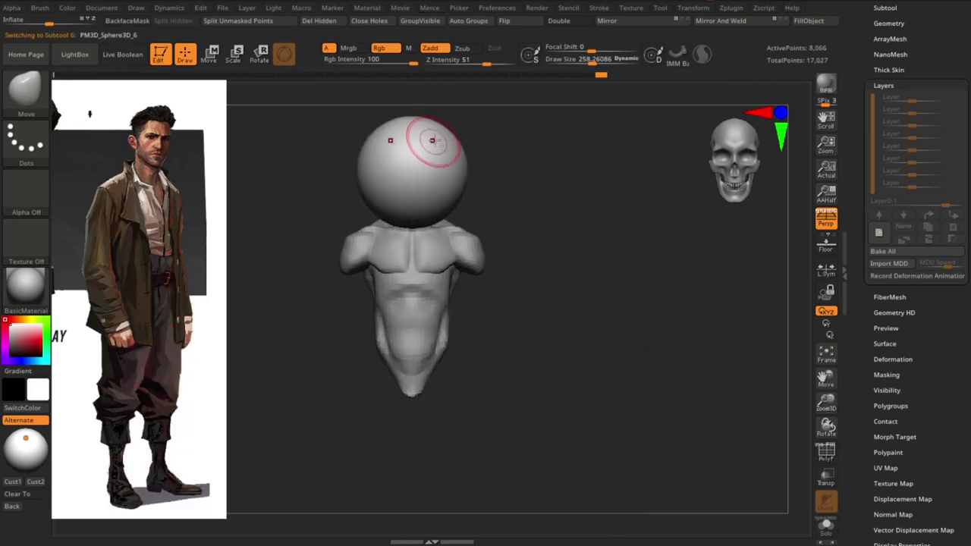
{"action": "key", "text": "w"}
{"action": "left_click_drag", "start_coordinate": [500, 299], "coordinate": [428, 167]}
{"action": "key", "text": "ctrl+z"}
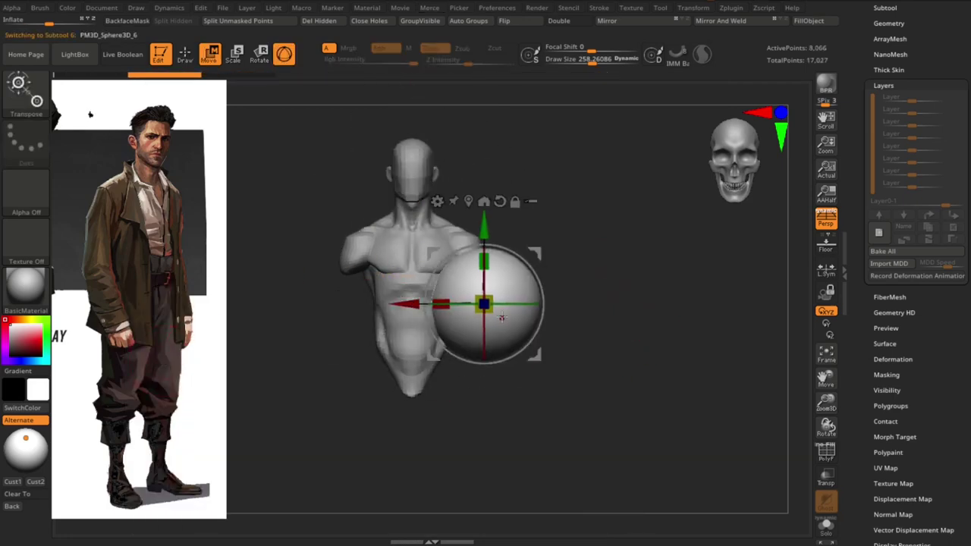
{"action": "key", "text": "m"}
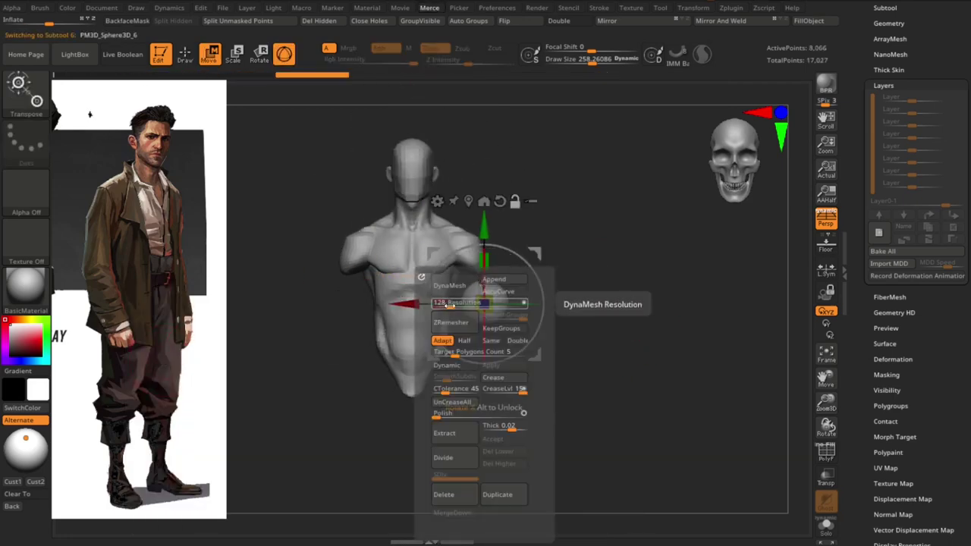
{"action": "left_click", "coordinate": [449, 285]}
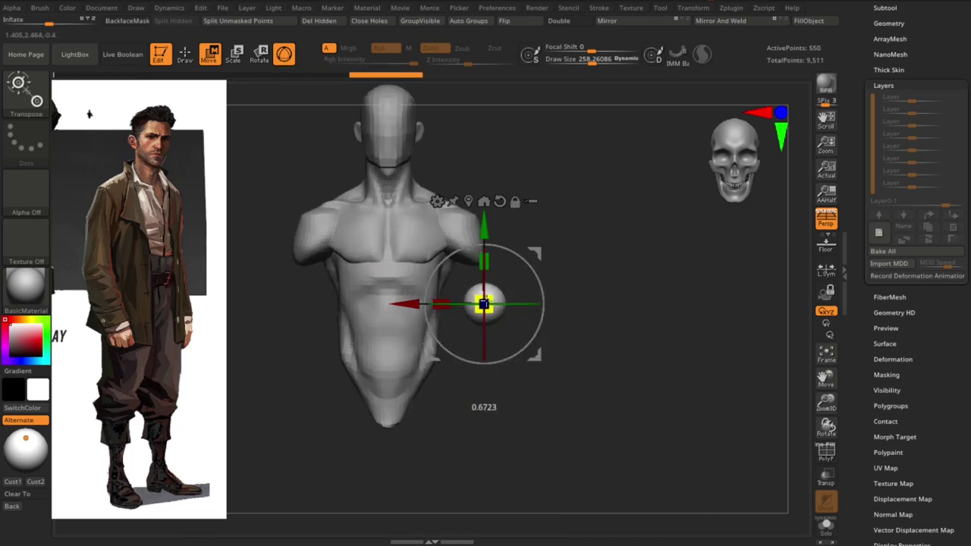
- Tilt the upper-arm sphere diagonally so it hangs from the shoulders, checking side views
{"action": "left_click_drag", "start_coordinate": [492, 226], "coordinate": [531, 288]}
{"action": "mouse_move", "coordinate": [606, 304]}
{"action": "left_mouse_down"}
{"action": "mouse_move", "coordinate": [648, 260]}
{"action": "mouse_move", "coordinate": [563, 271]}
{"action": "mouse_move", "coordinate": [563, 254]}
{"action": "left_mouse_up"}
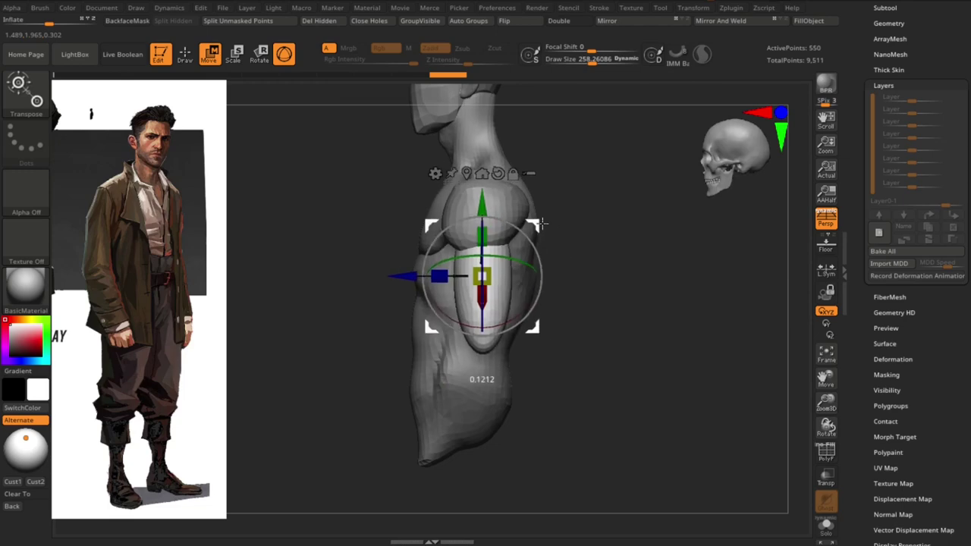
{"action": "mouse_move", "coordinate": [616, 275]}
{"action": "left_mouse_down"}
{"action": "mouse_move", "coordinate": [635, 304]}
{"action": "mouse_move", "coordinate": [607, 273]}
{"action": "mouse_move", "coordinate": [625, 250]}
{"action": "mouse_move", "coordinate": [577, 247]}
{"action": "left_mouse_up"}
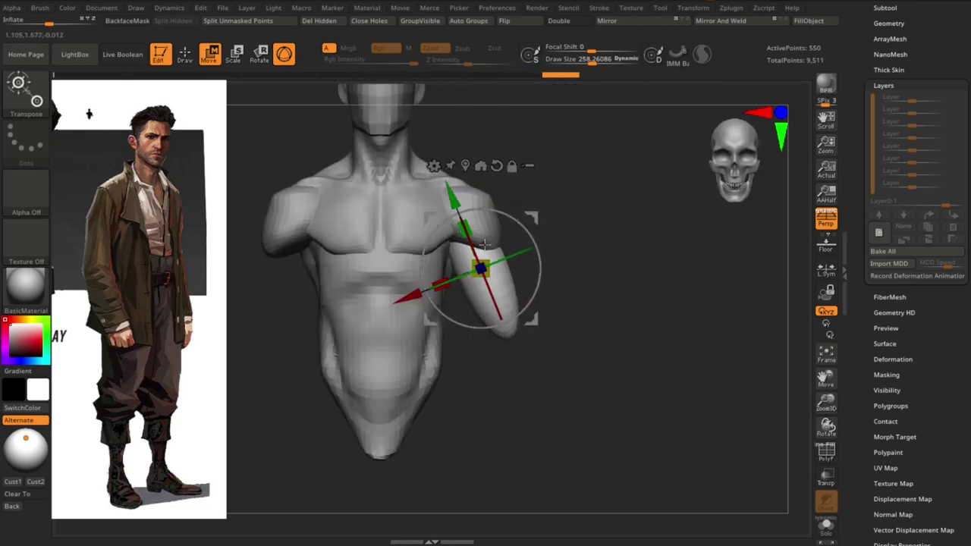
{"action": "mouse_move", "coordinate": [393, 335]}
{"action": "left_mouse_down"}
{"action": "mouse_move", "coordinate": [592, 281]}
{"action": "mouse_move", "coordinate": [594, 293]}
{"action": "left_mouse_up"}
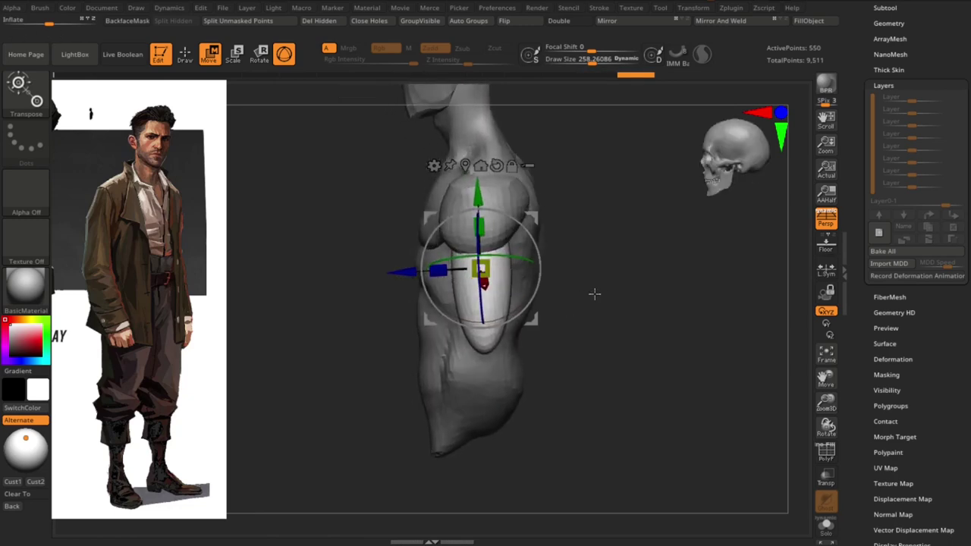
{"action": "key", "text": "q"}
{"action": "mouse_move", "coordinate": [498, 319]}
{"action": "left_mouse_down"}
{"action": "mouse_move", "coordinate": [510, 304]}
{"action": "mouse_move", "coordinate": [507, 263]}
{"action": "left_mouse_up"}
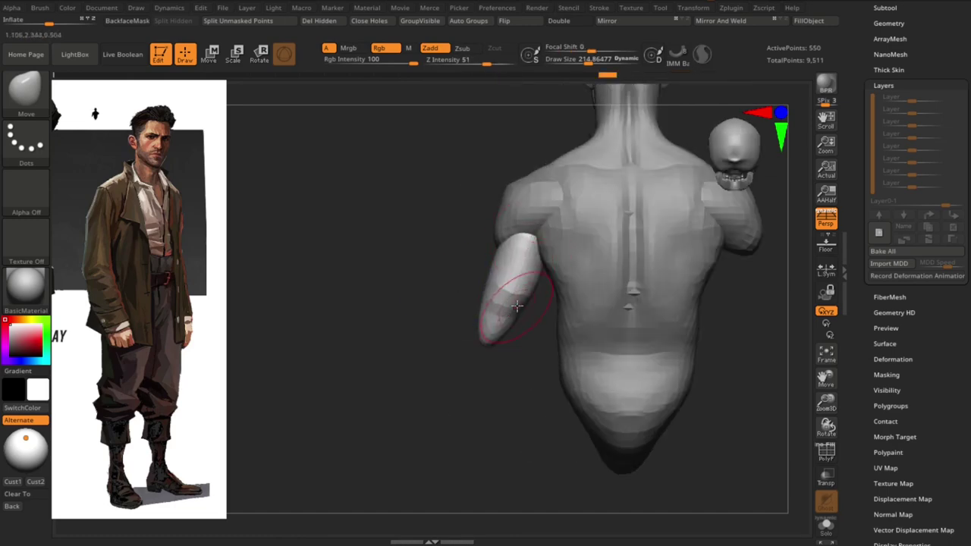
{"action": "mouse_move", "coordinate": [517, 305]}
{"action": "left_mouse_down"}
{"action": "mouse_move", "coordinate": [507, 357]}
{"action": "mouse_move", "coordinate": [577, 297]}
{"action": "left_mouse_up"}
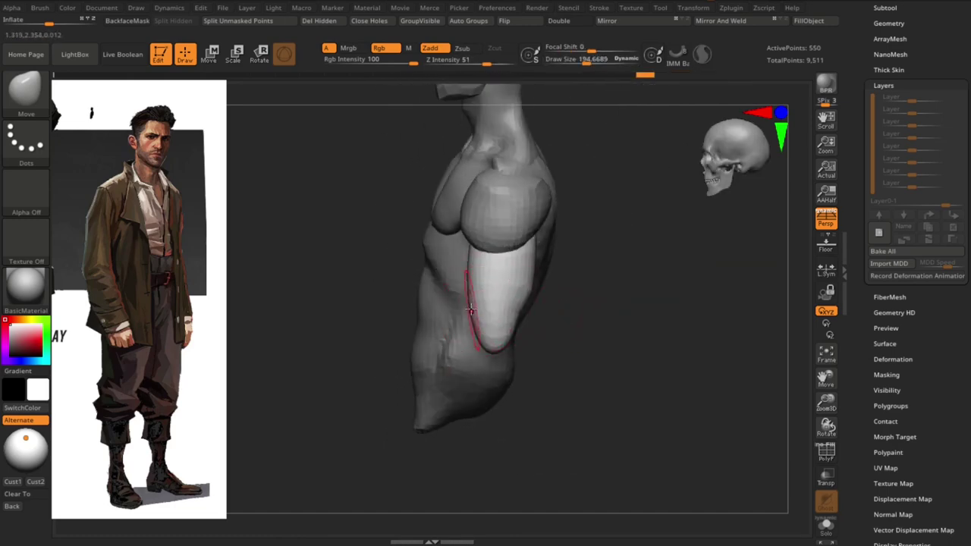
{"action": "left_click_drag", "start_coordinate": [572, 342], "coordinate": [568, 342]}
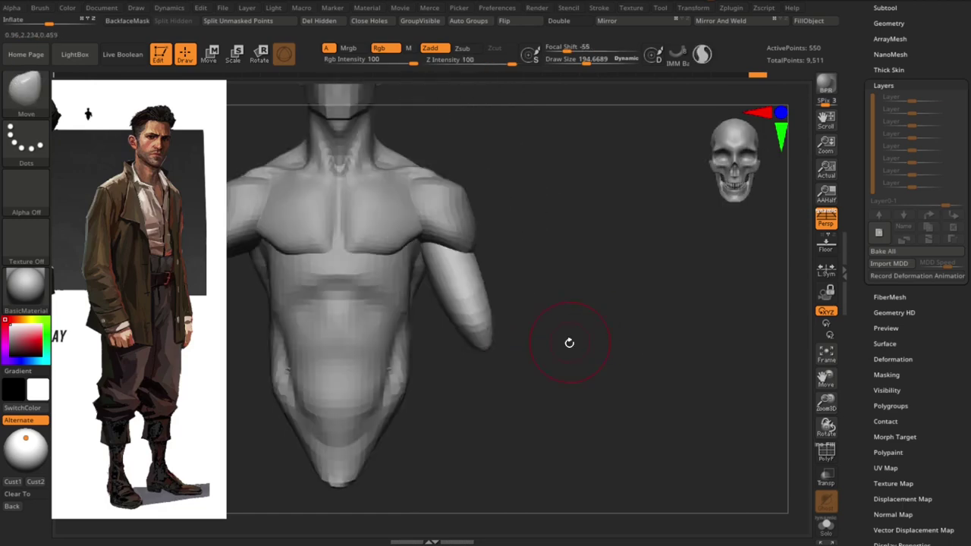
{"action": "key", "text": "w"}
{"action": "left_click_drag", "start_coordinate": [587, 251], "coordinate": [548, 224]}
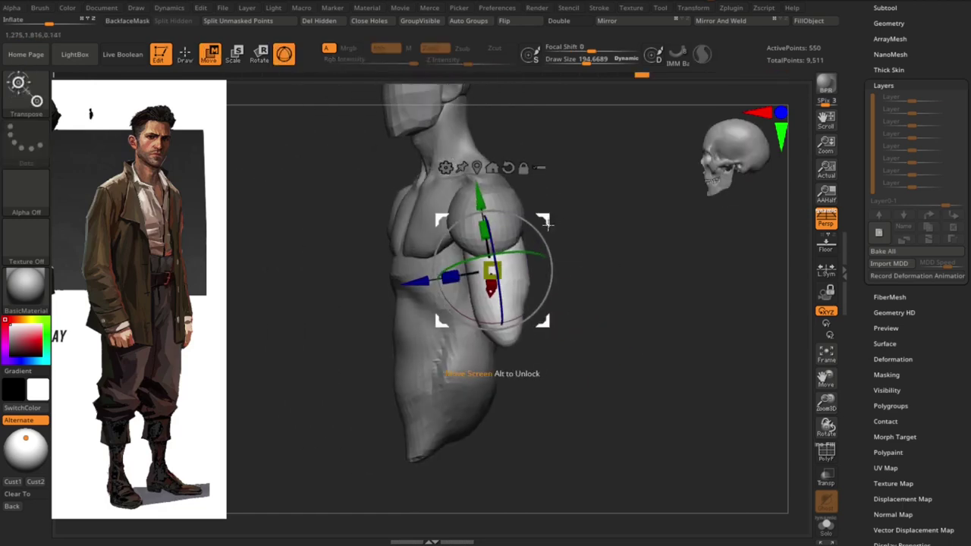
{"action": "key", "text": "q"}
{"action": "mouse_move", "coordinate": [604, 281]}
{"action": "left_mouse_down"}
{"action": "mouse_move", "coordinate": [617, 288]}
{"action": "mouse_move", "coordinate": [607, 258]}
{"action": "mouse_move", "coordinate": [563, 286]}
{"action": "mouse_move", "coordinate": [600, 283]}
{"action": "left_mouse_up"}
- Append a Sphere3D subtool and stretch it into mirrored forearms below the elbows
{"action": "key", "text": "space"}
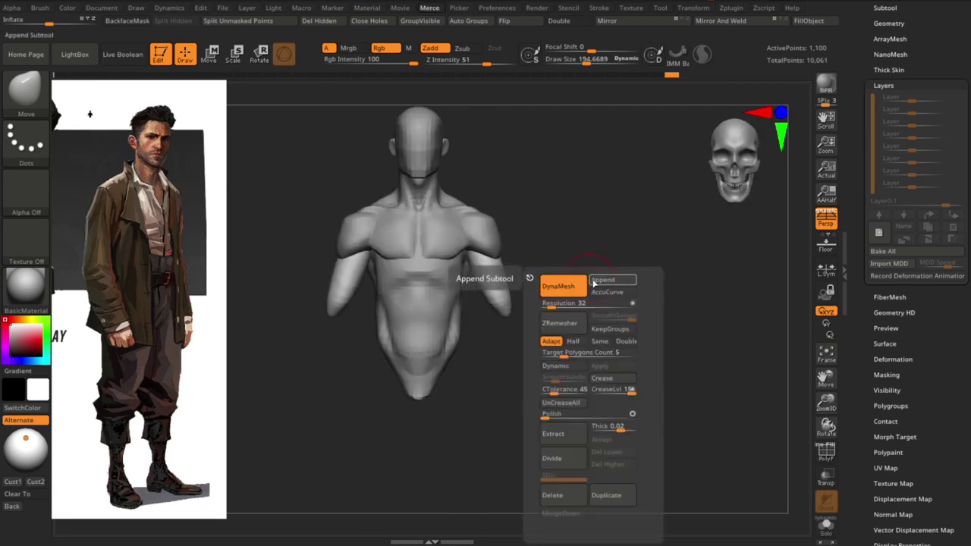
{"action": "key", "text": "space"}
{"action": "left_click", "coordinate": [603, 190]}
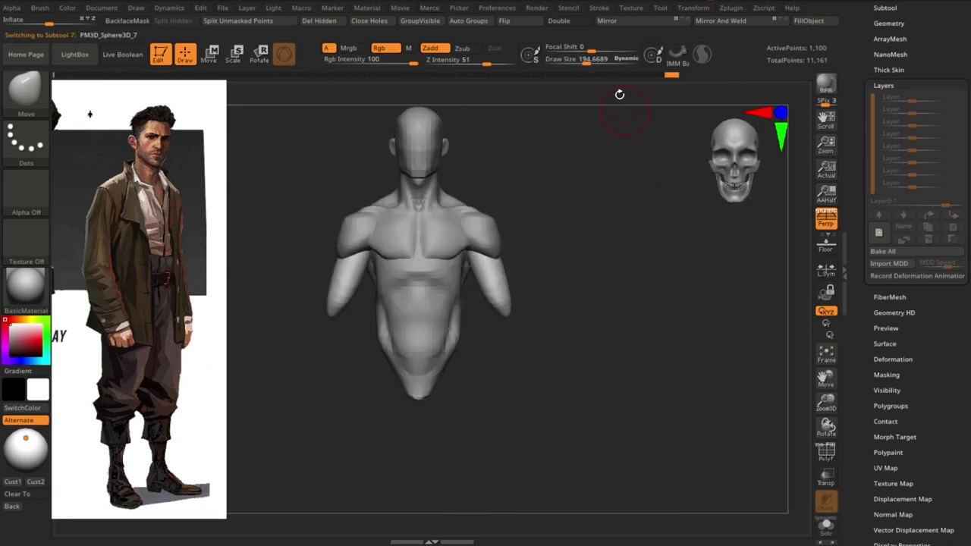
{"action": "key", "text": "w"}
{"action": "left_click_drag", "start_coordinate": [483, 235], "coordinate": [484, 239]}
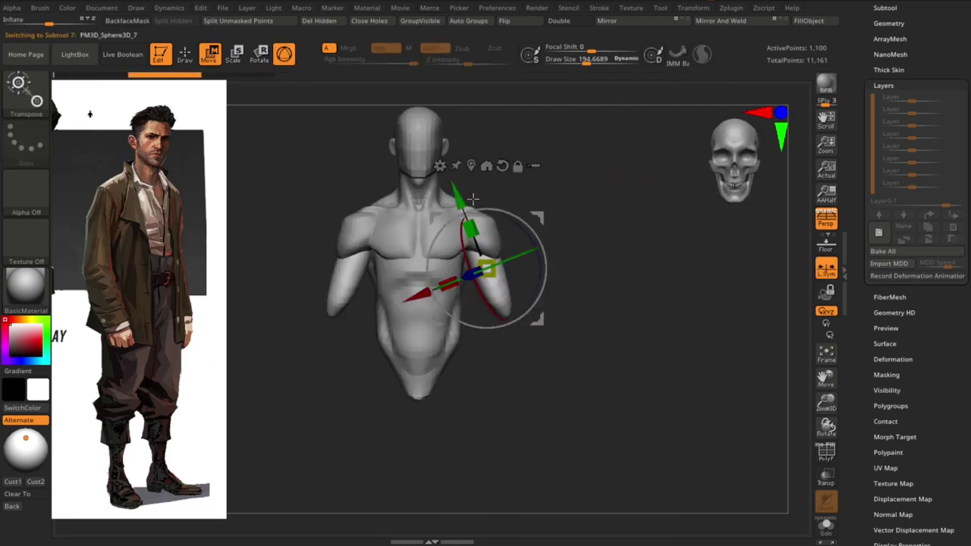
{"action": "left_click_drag", "start_coordinate": [471, 198], "coordinate": [507, 265]}
{"action": "key", "text": "q"}
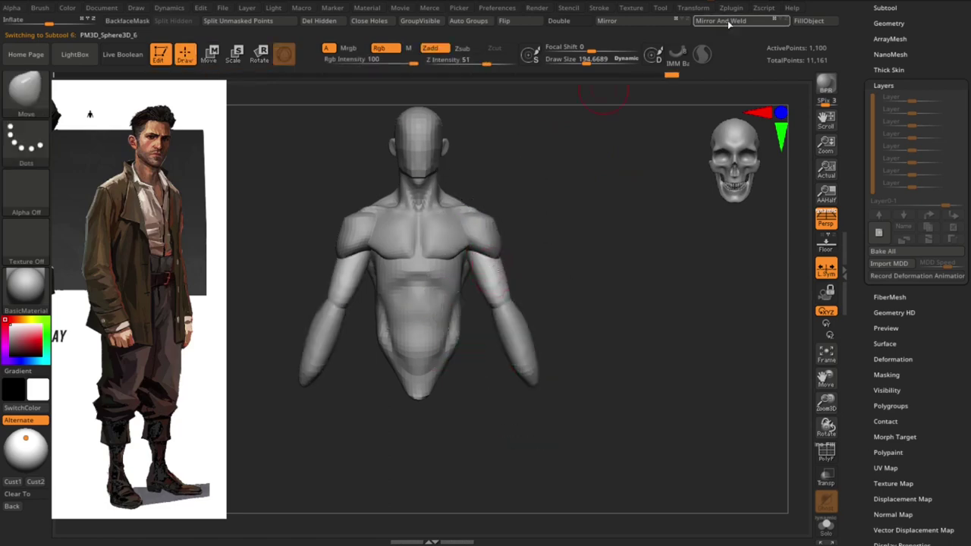
{"action": "mouse_move", "coordinate": [644, 321]}
{"action": "left_mouse_down"}
{"action": "mouse_move", "coordinate": [718, 320]}
{"action": "mouse_move", "coordinate": [698, 319]}
{"action": "left_mouse_up"}
- Rotate the forearms to follow the upper arms and smooth their surfaces symmetrically
{"action": "left_click", "coordinate": [520, 347], "text": "alt"}
{"action": "key", "text": "w"}
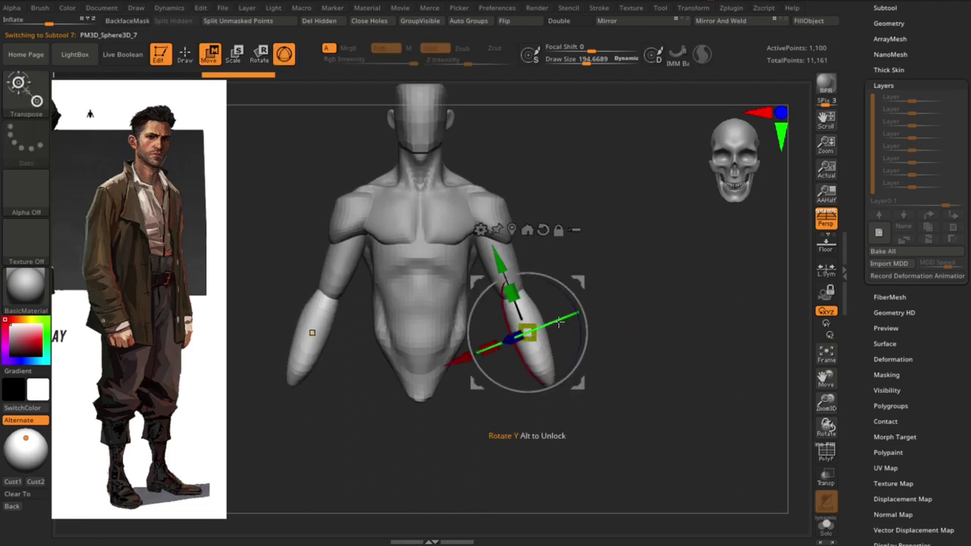
{"action": "left_click_drag", "start_coordinate": [493, 372], "coordinate": [476, 358]}
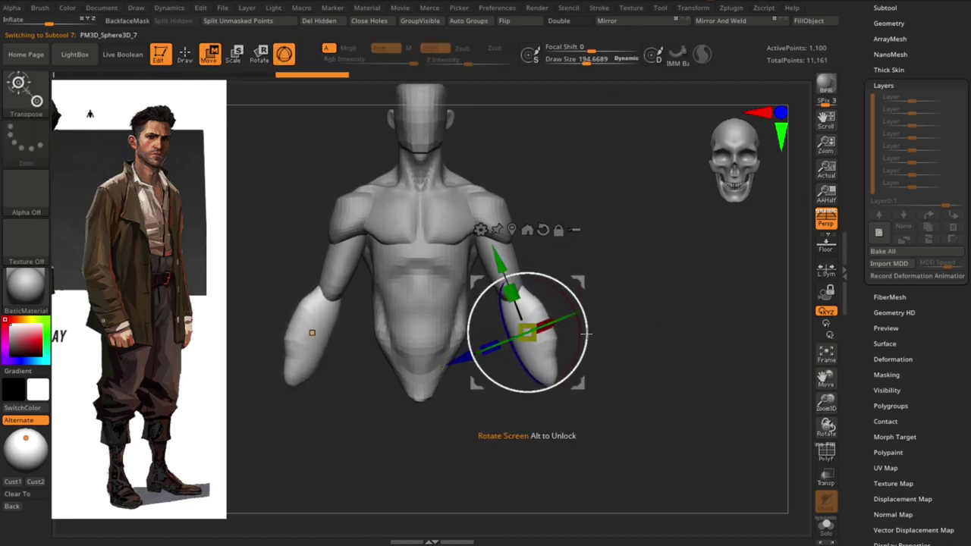
{"action": "left_click_drag", "start_coordinate": [610, 319], "coordinate": [596, 270]}
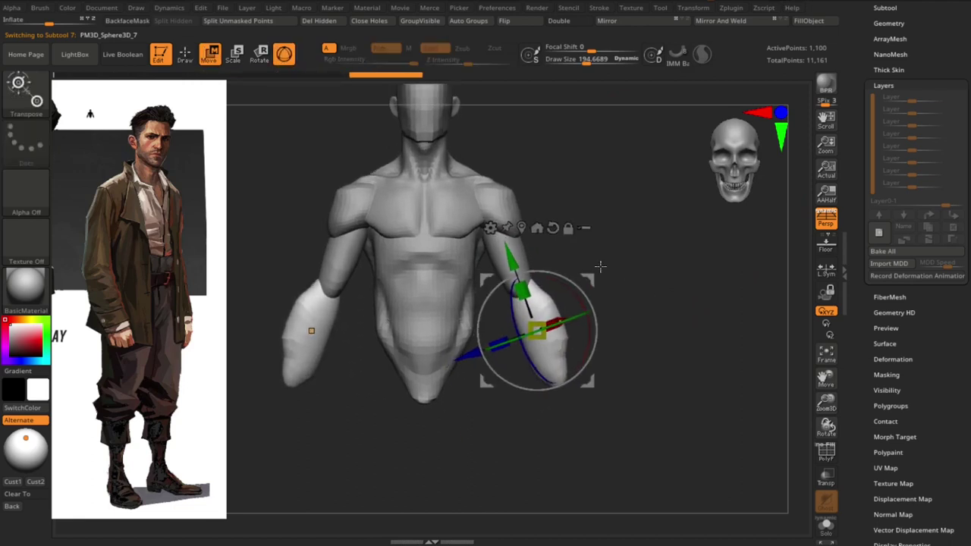
{"action": "key", "text": "q"}
{"action": "mouse_move", "coordinate": [635, 234]}
{"action": "left_mouse_down", "text": "alt"}
{"action": "mouse_move", "coordinate": [574, 336]}
{"action": "mouse_move", "coordinate": [586, 342]}
{"action": "mouse_move", "coordinate": [544, 352]}
{"action": "left_mouse_up", "text": "alt"}
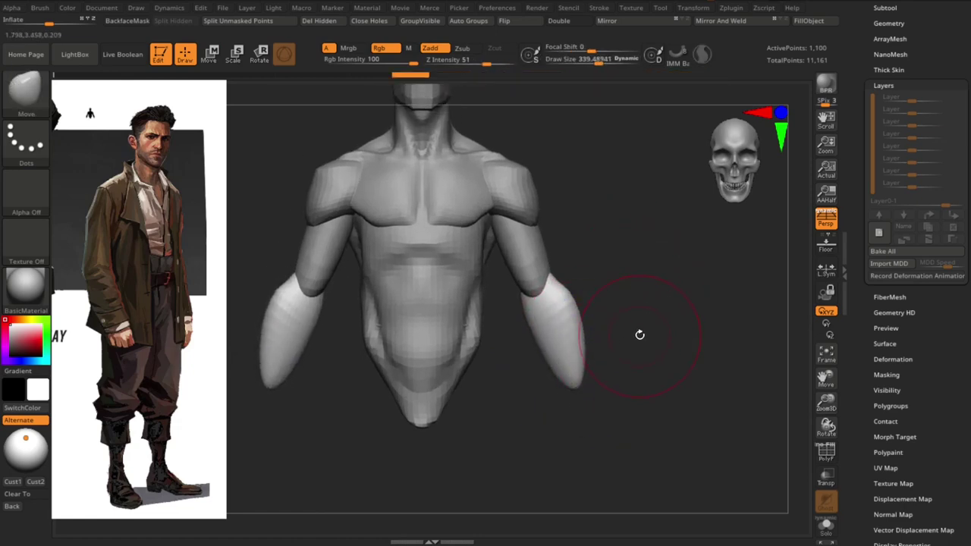
- Rotate the forearm about 17 degrees with the Transpose gizmo from a side view
{"action": "left_click_drag", "start_coordinate": [640, 331], "coordinate": [590, 341]}
{"action": "key", "text": "w"}
{"action": "left_click_drag", "start_coordinate": [556, 210], "coordinate": [608, 274]}
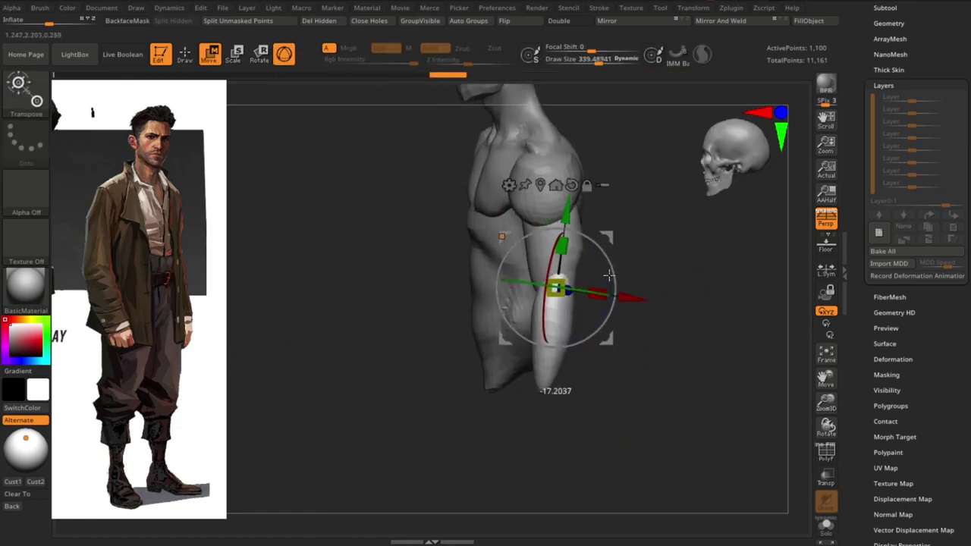
{"action": "left_click_drag", "start_coordinate": [618, 325], "coordinate": [678, 340], "text": "shift"}
- Return to sculpting, adjust the brush size and select DamStandard for the arm
{"action": "key", "text": "q"}
{"action": "key", "text": "s"}
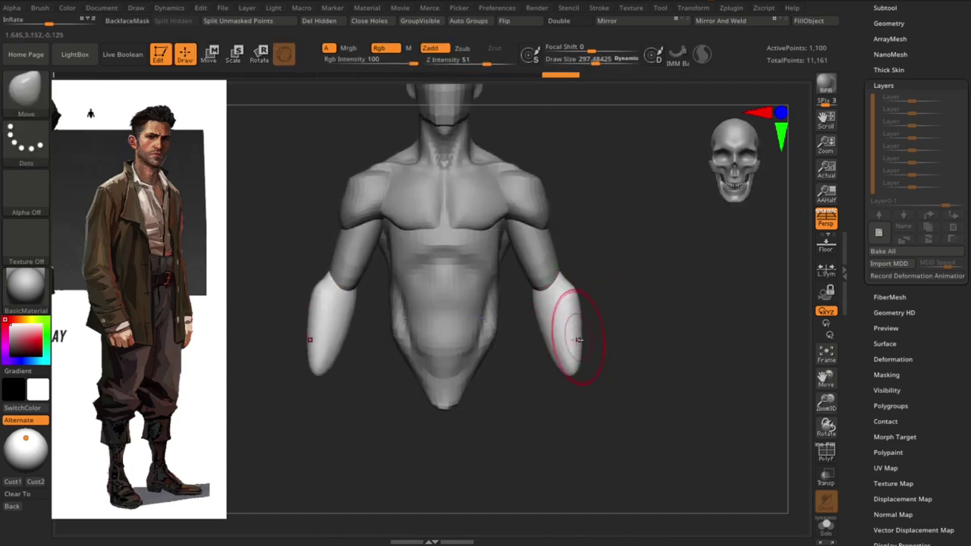
{"action": "mouse_move", "coordinate": [578, 340]}
{"action": "left_mouse_down"}
{"action": "mouse_move", "coordinate": [602, 357]}
{"action": "mouse_move", "coordinate": [551, 351]}
{"action": "mouse_move", "coordinate": [590, 373]}
{"action": "mouse_move", "coordinate": [572, 332]}
{"action": "mouse_move", "coordinate": [607, 325]}
{"action": "mouse_move", "coordinate": [549, 383]}
{"action": "mouse_move", "coordinate": [586, 269]}
{"action": "left_mouse_up"}
{"action": "key", "text": "s"}
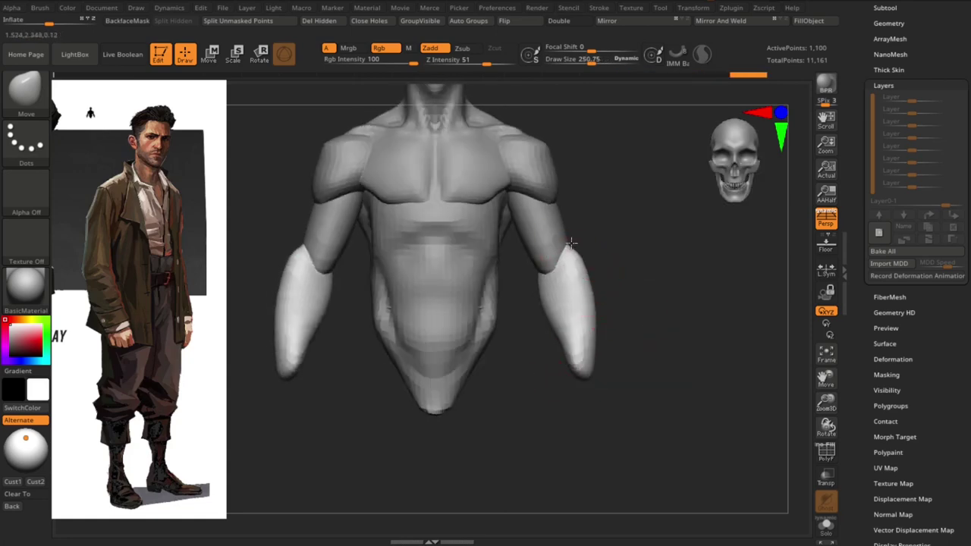
{"action": "mouse_move", "coordinate": [593, 311]}
{"action": "left_mouse_down"}
{"action": "mouse_move", "coordinate": [613, 329]}
{"action": "mouse_move", "coordinate": [556, 281]}
{"action": "left_mouse_up"}
{"action": "key", "text": "b"}
{"action": "key", "text": "d"}
{"action": "key", "text": "s"}
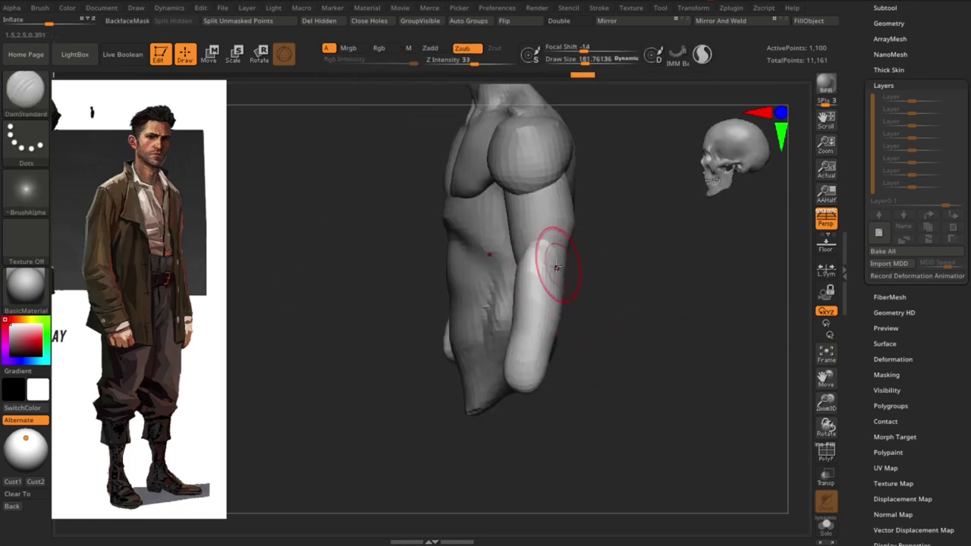
- Switch back to the Move brush and enlarge it while inspecting the forearms
{"action": "left_click_drag", "start_coordinate": [613, 306], "coordinate": [568, 265], "text": "shift"}
{"action": "key", "text": "b"}
{"action": "key", "text": "m"}
{"action": "key", "text": "v"}
{"action": "mouse_move", "coordinate": [635, 306]}
{"action": "left_mouse_down"}
{"action": "mouse_move", "coordinate": [615, 310]}
{"action": "mouse_move", "coordinate": [537, 289]}
{"action": "mouse_move", "coordinate": [559, 268]}
{"action": "left_mouse_up"}
{"action": "mouse_move", "coordinate": [616, 275]}
{"action": "left_mouse_down"}
{"action": "mouse_move", "coordinate": [627, 281]}
{"action": "mouse_move", "coordinate": [585, 275]}
{"action": "mouse_move", "coordinate": [550, 336]}
{"action": "mouse_move", "coordinate": [635, 325]}
{"action": "mouse_move", "coordinate": [565, 371]}
{"action": "mouse_move", "coordinate": [624, 329]}
{"action": "mouse_move", "coordinate": [646, 353]}
{"action": "mouse_move", "coordinate": [602, 299]}
{"action": "mouse_move", "coordinate": [553, 314]}
{"action": "mouse_move", "coordinate": [509, 346]}
{"action": "mouse_move", "coordinate": [603, 414]}
{"action": "mouse_move", "coordinate": [538, 264]}
{"action": "mouse_move", "coordinate": [492, 295]}
{"action": "mouse_move", "coordinate": [539, 310]}
{"action": "mouse_move", "coordinate": [553, 304]}
{"action": "mouse_move", "coordinate": [542, 293]}
{"action": "mouse_move", "coordinate": [584, 292]}
{"action": "mouse_move", "coordinate": [550, 278]}
{"action": "mouse_move", "coordinate": [554, 320]}
{"action": "mouse_move", "coordinate": [642, 258]}
{"action": "mouse_move", "coordinate": [650, 210]}
{"action": "mouse_move", "coordinate": [562, 240]}
{"action": "left_mouse_up"}
{"action": "key", "text": "bracketright"}
- Activate the forearm piece and shrink the Move brush for finer shaping
{"action": "left_click", "coordinate": [538, 265], "text": "alt"}
{"action": "left_click", "coordinate": [543, 282], "text": "alt"}
{"action": "key", "text": "s"}
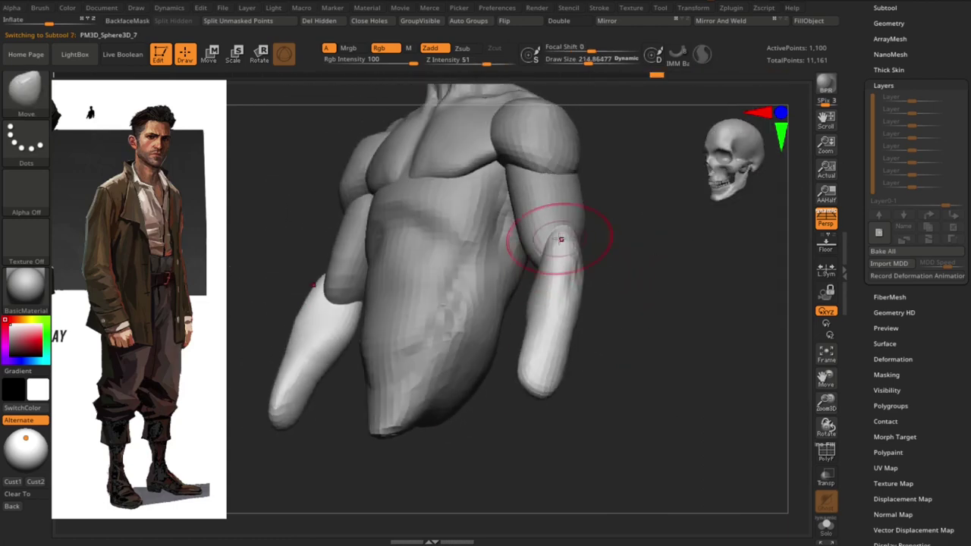
{"action": "key", "text": "s"}
{"action": "left_click_drag", "start_coordinate": [634, 238], "coordinate": [573, 215]}
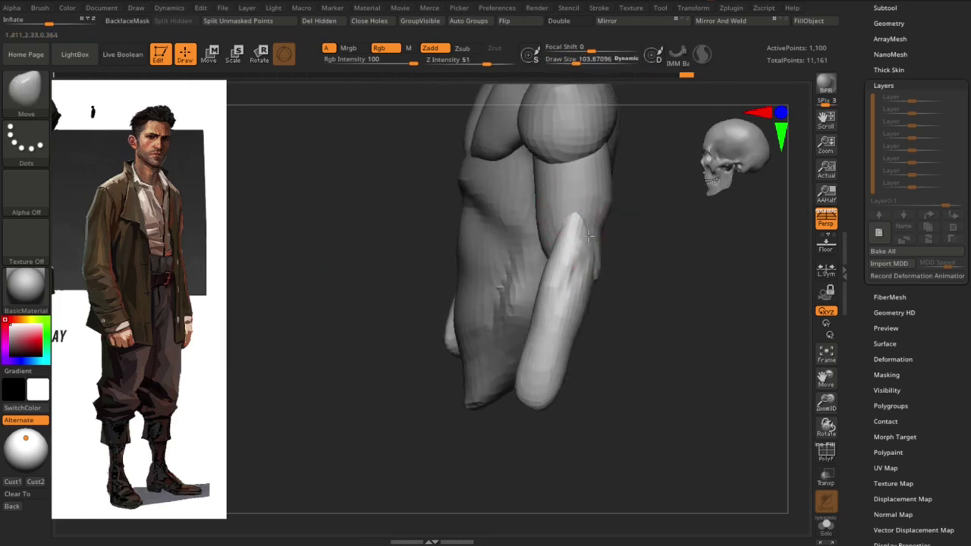
{"action": "mouse_move", "coordinate": [591, 271]}
{"action": "left_mouse_down"}
{"action": "mouse_move", "coordinate": [668, 323]}
{"action": "mouse_move", "coordinate": [576, 228]}
{"action": "mouse_move", "coordinate": [697, 260]}
{"action": "mouse_move", "coordinate": [672, 271]}
{"action": "mouse_move", "coordinate": [643, 263]}
{"action": "left_mouse_up"}
{"action": "key", "text": "s"}
{"action": "left_click_drag", "start_coordinate": [590, 240], "coordinate": [617, 292]}
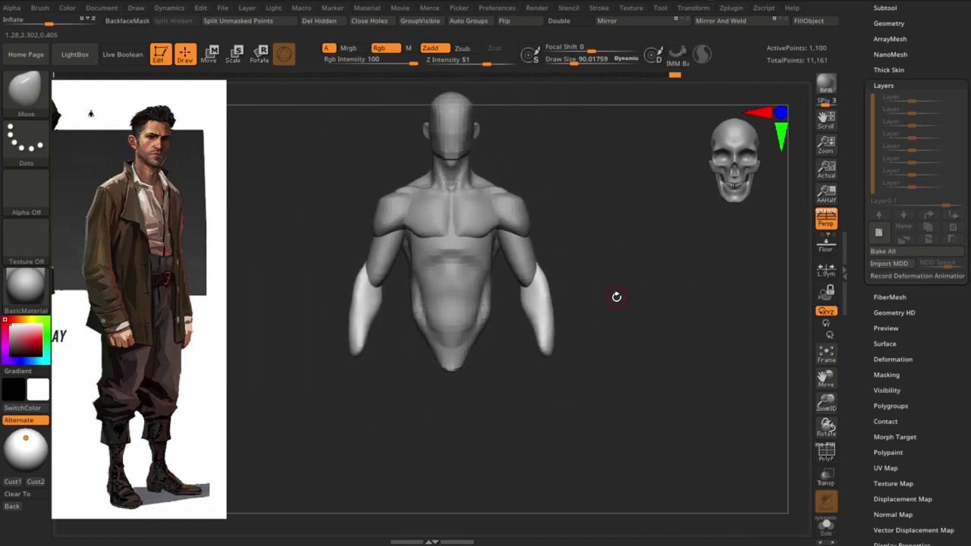
- Scale the pelvis sphere, move it to the leg position and DynaMesh it at low resolution
{"action": "key", "text": "w"}
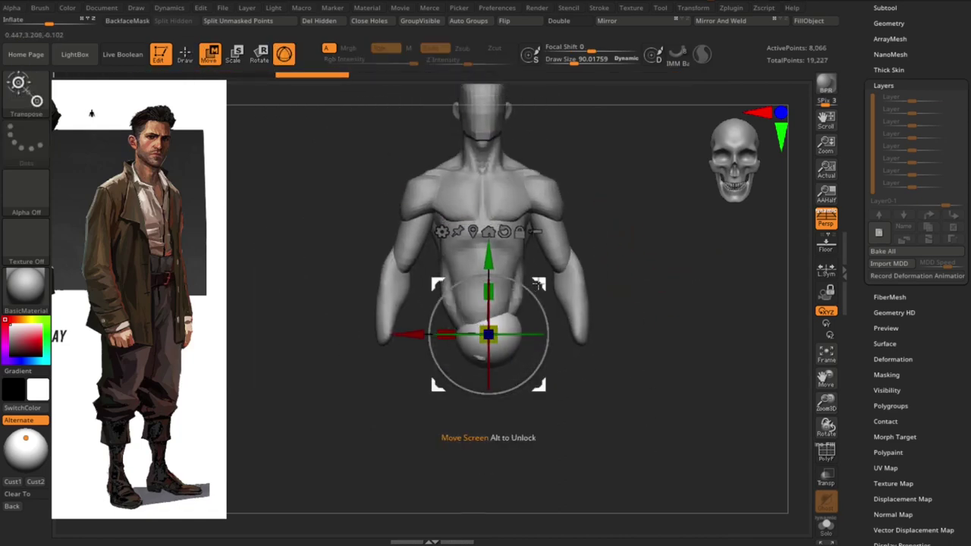
{"action": "mouse_move", "coordinate": [524, 365]}
{"action": "left_mouse_down"}
{"action": "mouse_move", "coordinate": [511, 412]}
{"action": "mouse_move", "coordinate": [494, 397]}
{"action": "left_mouse_up"}
{"action": "mouse_move", "coordinate": [381, 345]}
{"action": "left_mouse_down"}
{"action": "mouse_move", "coordinate": [383, 334]}
{"action": "mouse_move", "coordinate": [341, 329]}
{"action": "left_mouse_up"}
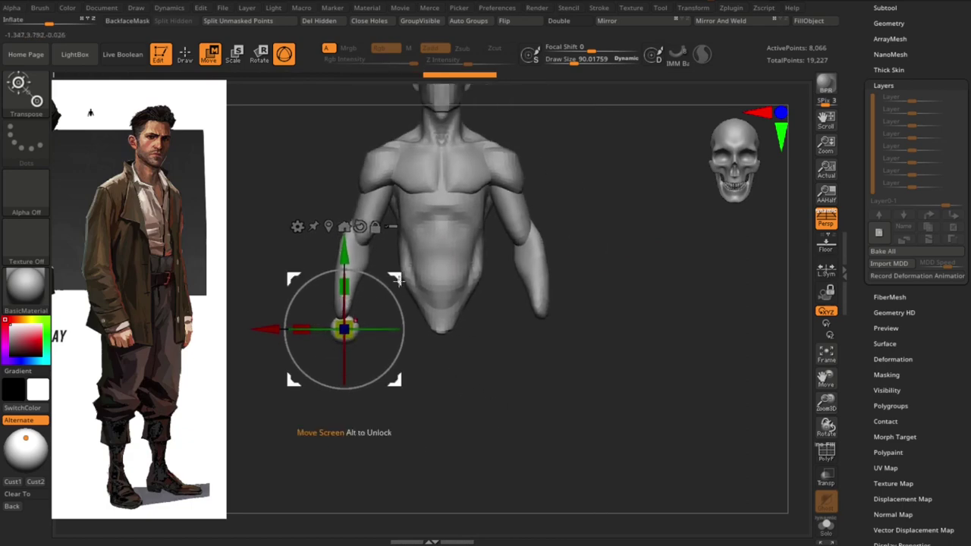
{"action": "left_click_drag", "start_coordinate": [401, 331], "coordinate": [424, 318]}
{"action": "key", "text": "m"}
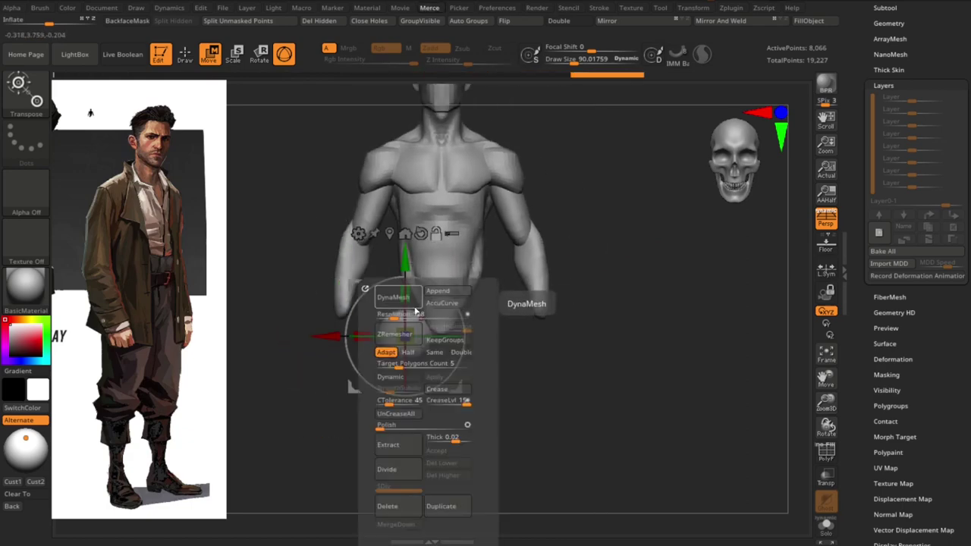
{"action": "left_click", "coordinate": [393, 296]}
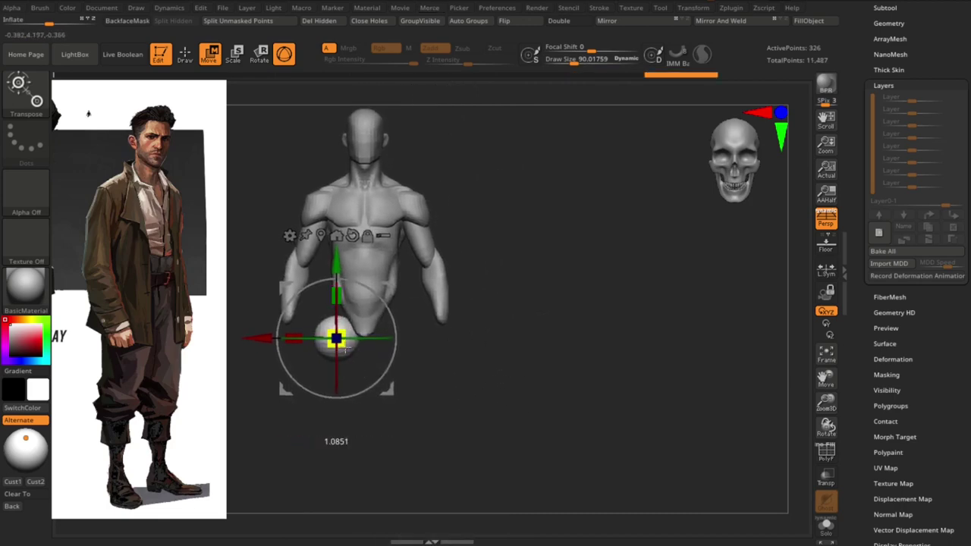
- Stretch the sphere vertically into a leg block and slim it with Move
{"action": "left_click_drag", "start_coordinate": [346, 348], "coordinate": [349, 275]}
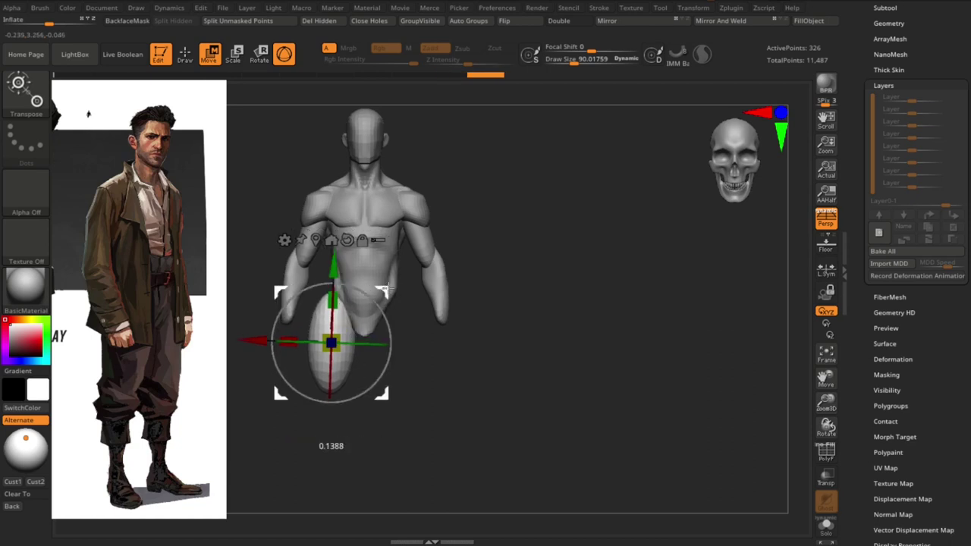
{"action": "left_click_drag", "start_coordinate": [389, 307], "coordinate": [490, 346]}
{"action": "mouse_move", "coordinate": [409, 338]}
{"action": "left_mouse_down"}
{"action": "mouse_move", "coordinate": [462, 390]}
{"action": "mouse_move", "coordinate": [451, 325]}
{"action": "left_mouse_up"}
{"action": "key", "text": "q"}
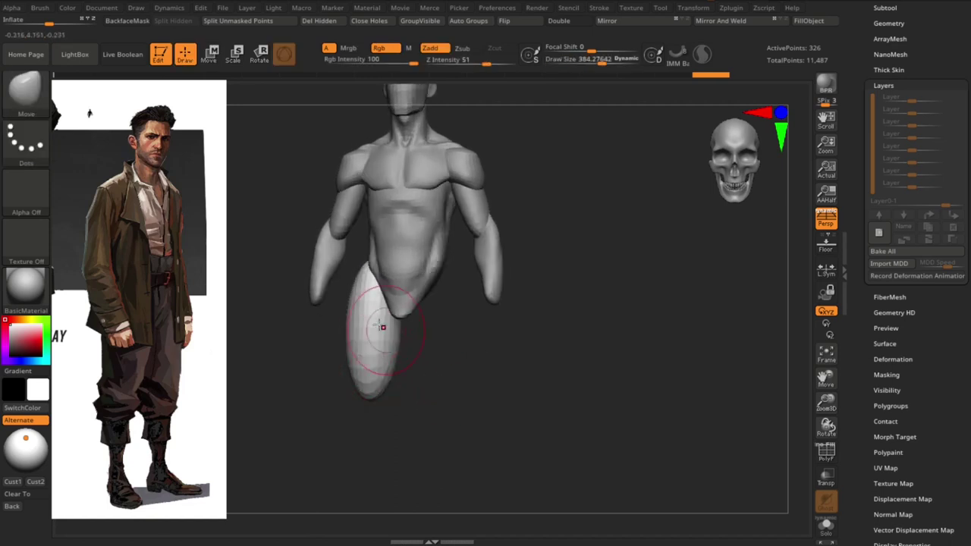
{"action": "mouse_move", "coordinate": [397, 382]}
{"action": "left_mouse_down"}
{"action": "mouse_move", "coordinate": [367, 387]}
{"action": "mouse_move", "coordinate": [379, 392]}
{"action": "left_mouse_up"}
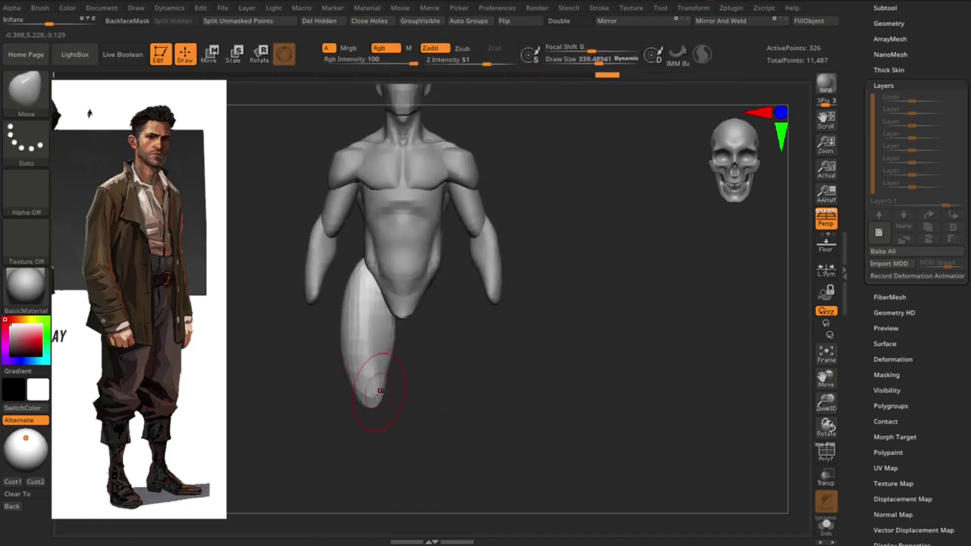
- Orbit to an upright side view and mirror the leg to the other side
{"action": "mouse_move", "coordinate": [368, 427]}
{"action": "left_mouse_down"}
{"action": "mouse_move", "coordinate": [368, 402]}
{"action": "mouse_move", "coordinate": [384, 412]}
{"action": "left_mouse_up"}
{"action": "mouse_move", "coordinate": [418, 377]}
{"action": "left_mouse_down"}
{"action": "mouse_move", "coordinate": [377, 419]}
{"action": "mouse_move", "coordinate": [500, 421]}
{"action": "left_mouse_up"}
{"action": "key", "text": "w"}
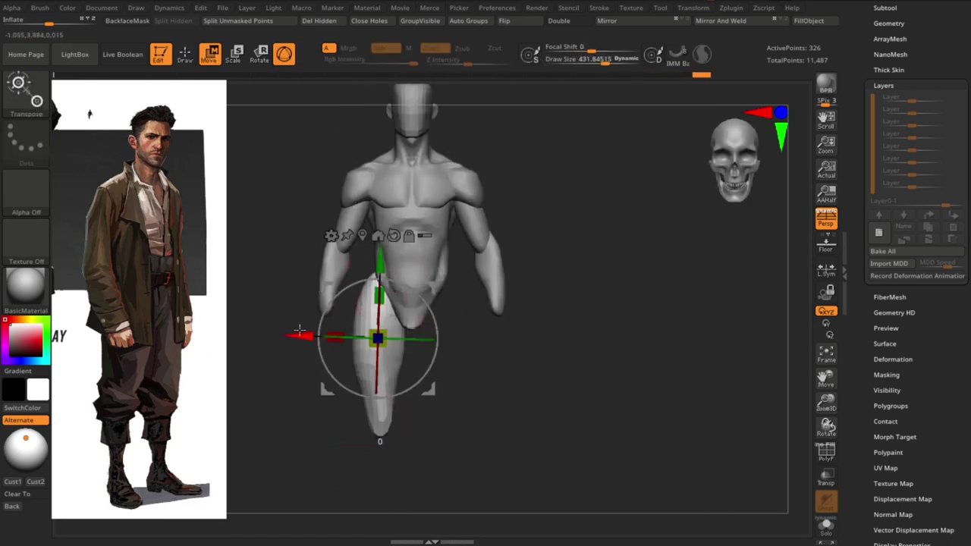
{"action": "left_click", "coordinate": [753, 21]}
- Deflate the legs with negative Inflate to slim them and enlarge the brush
{"action": "key", "text": "q"}
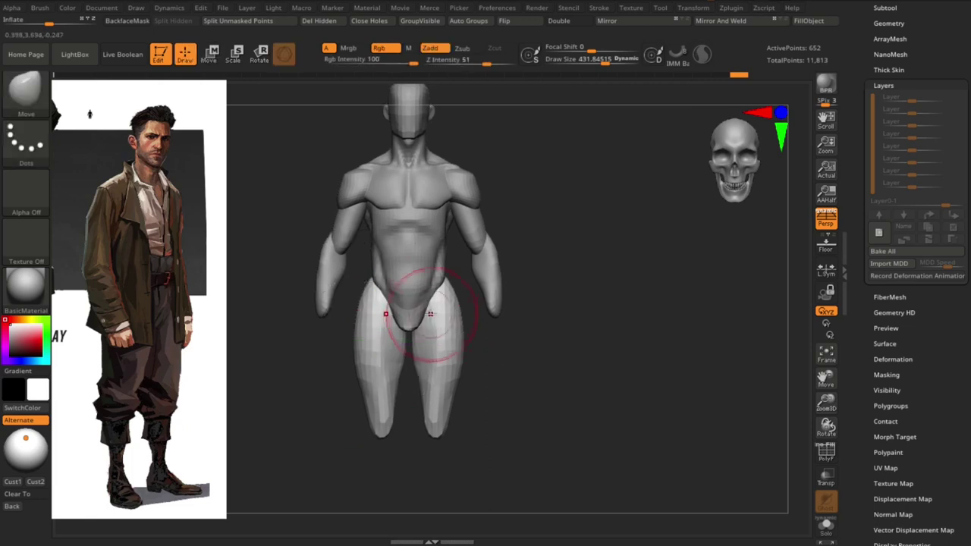
{"action": "left_click_drag", "start_coordinate": [85, 28], "coordinate": [33, 23]}
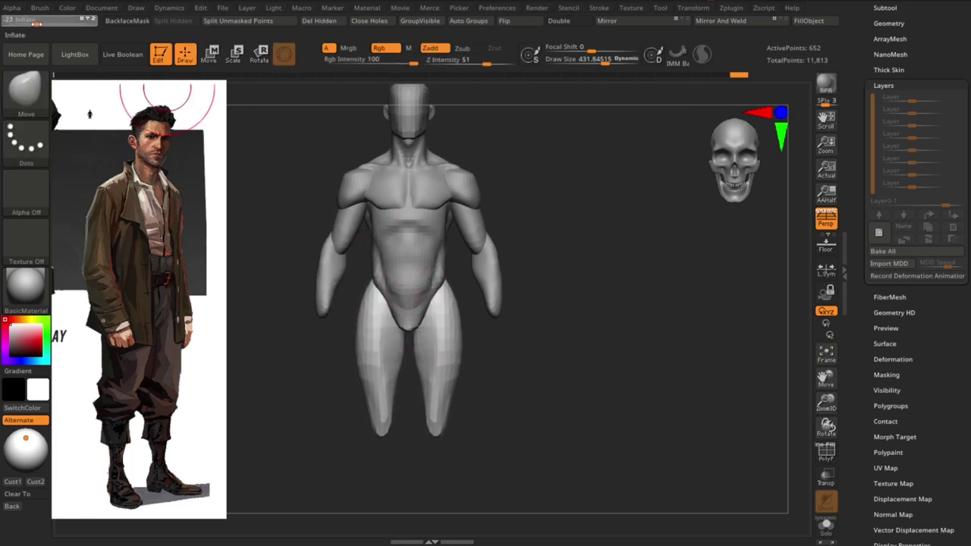
{"action": "key", "text": "s"}
{"action": "left_click_drag", "start_coordinate": [334, 273], "coordinate": [379, 273]}
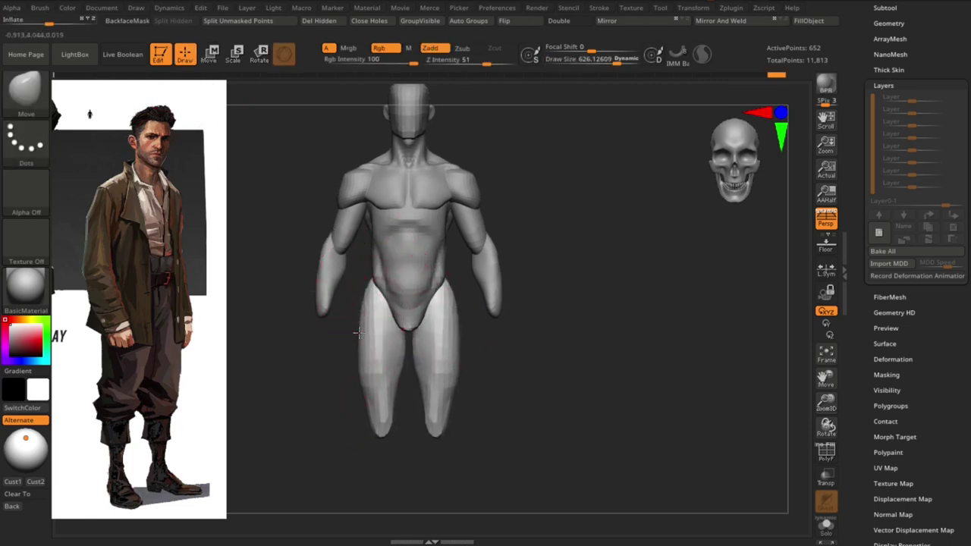
{"action": "mouse_move", "coordinate": [411, 423]}
{"action": "left_mouse_down"}
{"action": "mouse_move", "coordinate": [458, 405]}
{"action": "mouse_move", "coordinate": [535, 321]}
{"action": "left_mouse_up"}
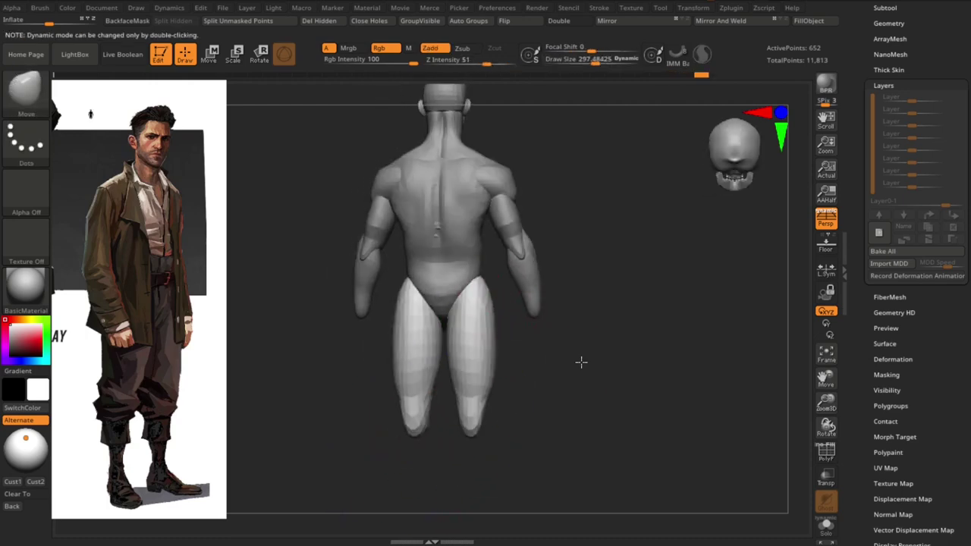
- Inflate the inner thighs near the crotch with the Inflat brush
{"action": "key", "text": "b"}
{"action": "key", "text": "i"}
{"action": "key", "text": "n"}
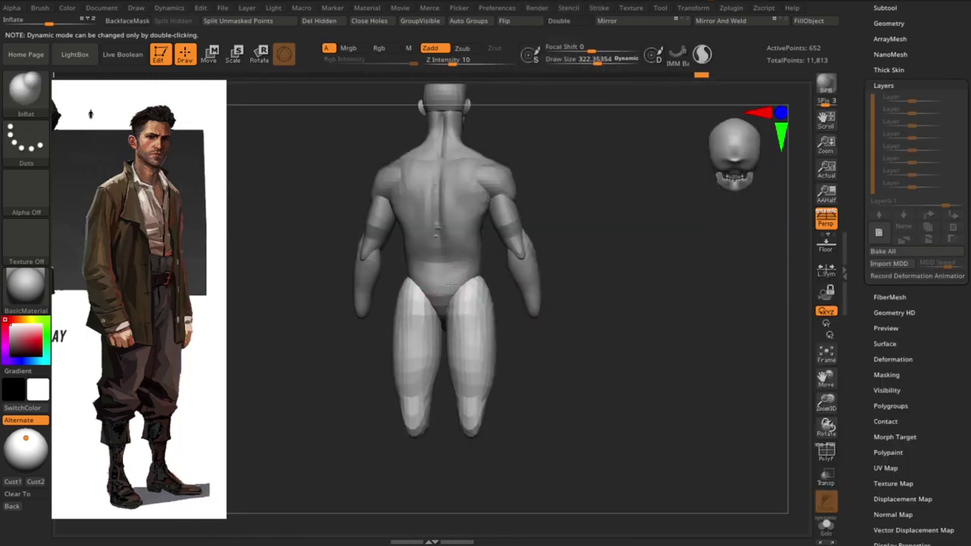
{"action": "left_click_drag", "start_coordinate": [451, 328], "coordinate": [461, 294]}
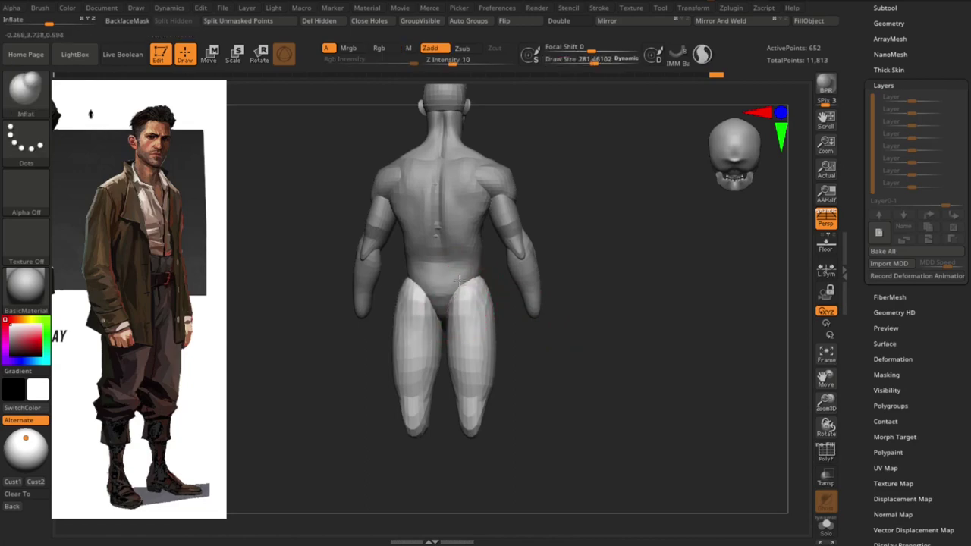
{"action": "mouse_move", "coordinate": [554, 376]}
{"action": "left_mouse_down"}
{"action": "mouse_move", "coordinate": [443, 304]}
{"action": "mouse_move", "coordinate": [444, 325]}
{"action": "mouse_move", "coordinate": [518, 353]}
{"action": "left_mouse_up"}
- Alternate Move and Inflat brushes on the glutes from a straight back view
{"action": "key", "text": "b"}
{"action": "key", "text": "m"}
{"action": "key", "text": "v"}
{"action": "key", "text": "s"}
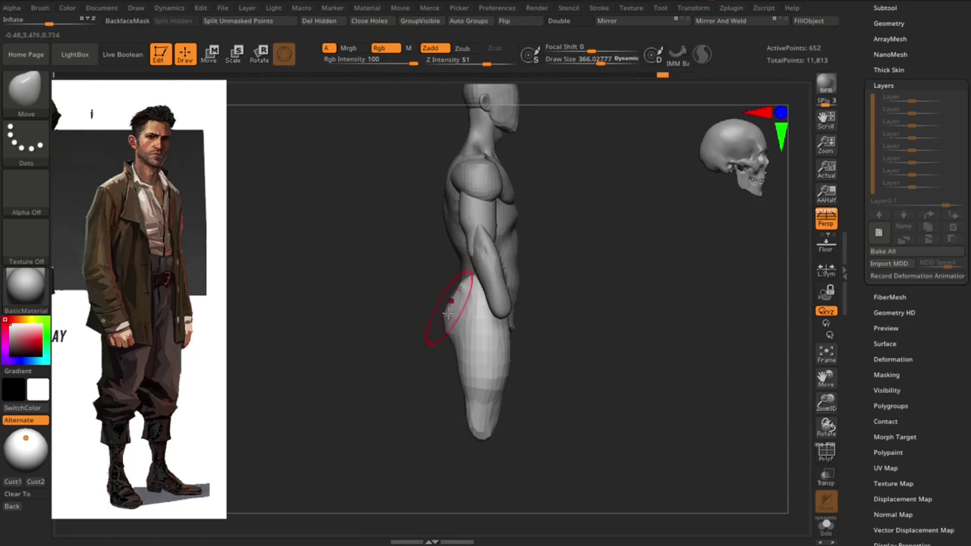
{"action": "left_click_drag", "start_coordinate": [451, 301], "coordinate": [463, 279]}
{"action": "key", "text": "b"}
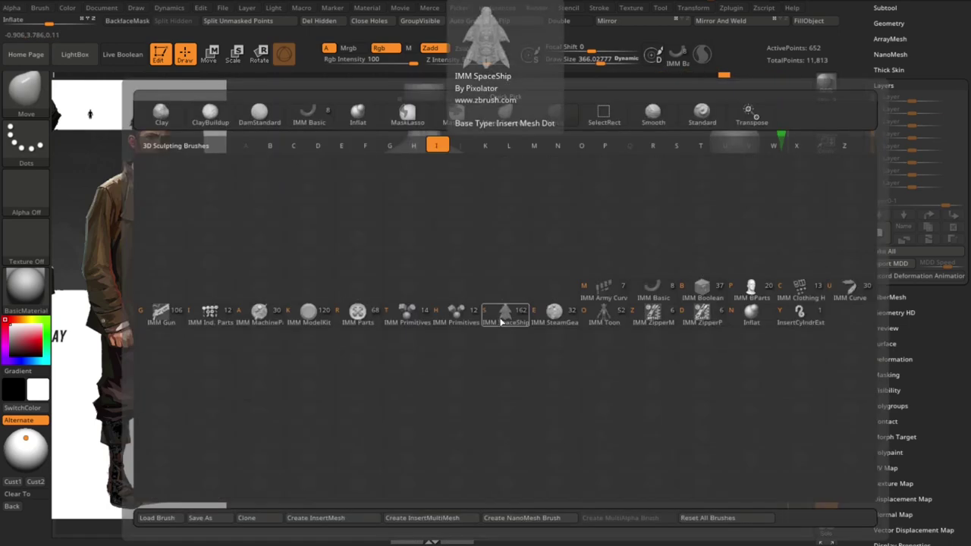
{"action": "key", "text": "i"}
{"action": "key", "text": "n"}
{"action": "left_click_drag", "start_coordinate": [531, 354], "coordinate": [434, 291]}
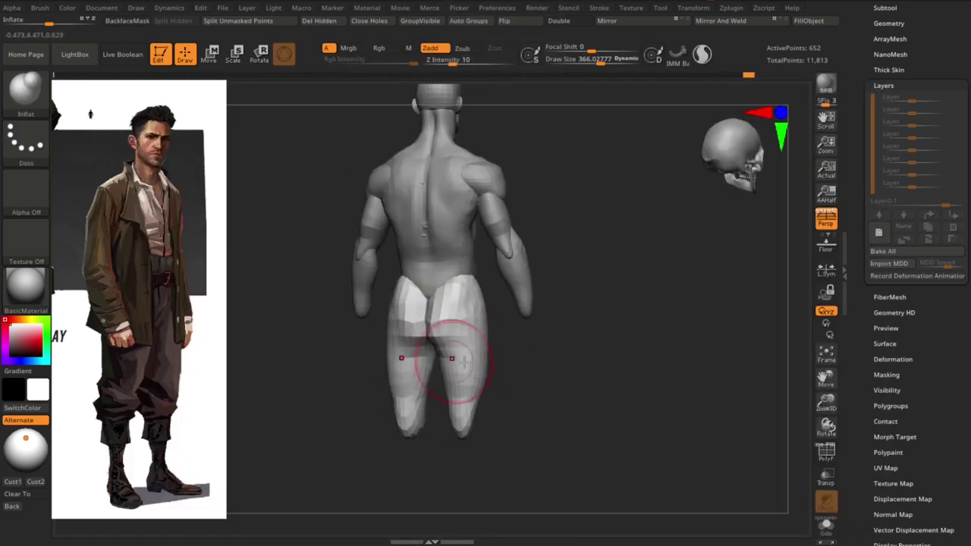
{"action": "mouse_move", "coordinate": [464, 362]}
{"action": "left_mouse_down"}
{"action": "mouse_move", "coordinate": [462, 304]}
{"action": "mouse_move", "coordinate": [458, 317]}
{"action": "left_mouse_up"}
- Shape the hips with Move from behind and make the torso the active subtool
{"action": "key", "text": "b"}
{"action": "key", "text": "m"}
{"action": "key", "text": "v"}
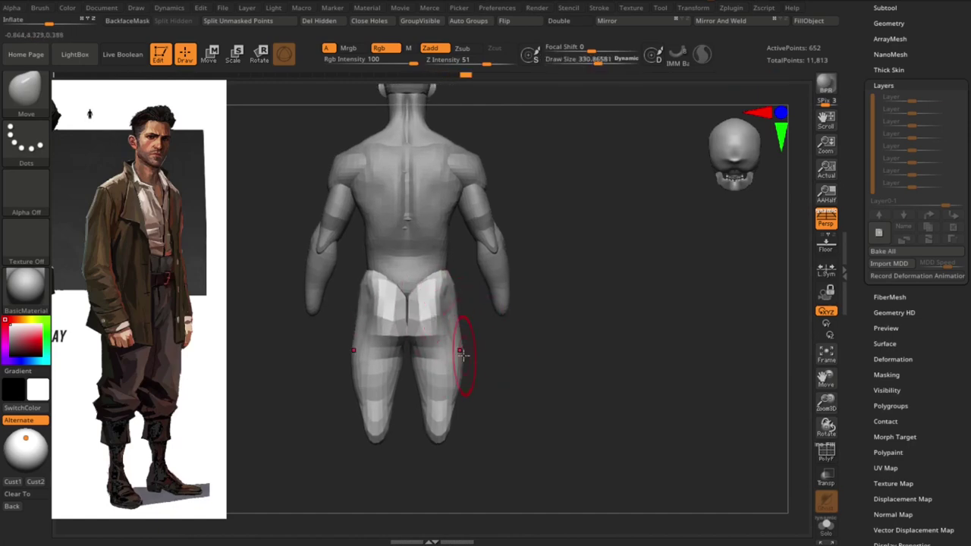
{"action": "left_click_drag", "start_coordinate": [462, 354], "coordinate": [405, 416]}
{"action": "left_click_drag", "start_coordinate": [478, 362], "coordinate": [568, 324]}
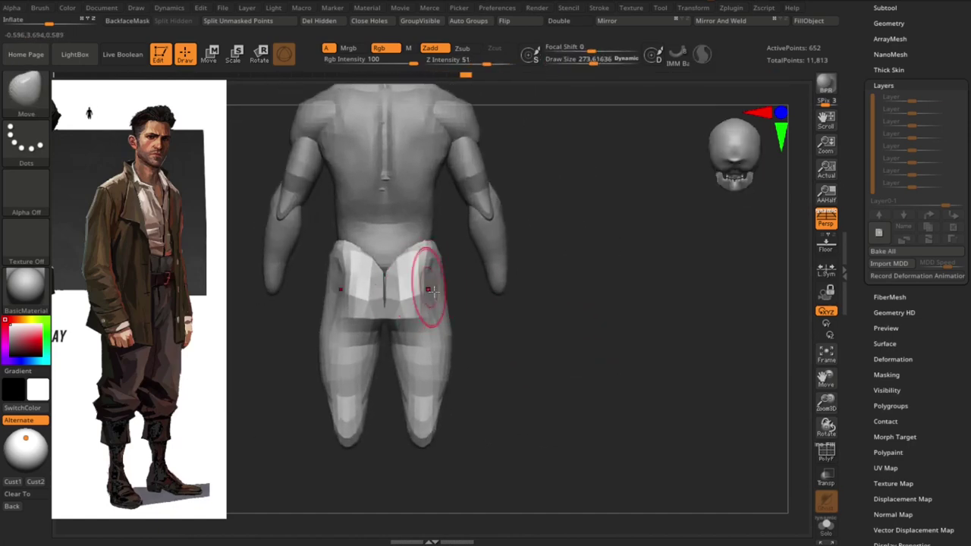
{"action": "left_click_drag", "start_coordinate": [512, 340], "coordinate": [477, 342]}
{"action": "left_click_drag", "start_coordinate": [537, 356], "coordinate": [592, 368]}
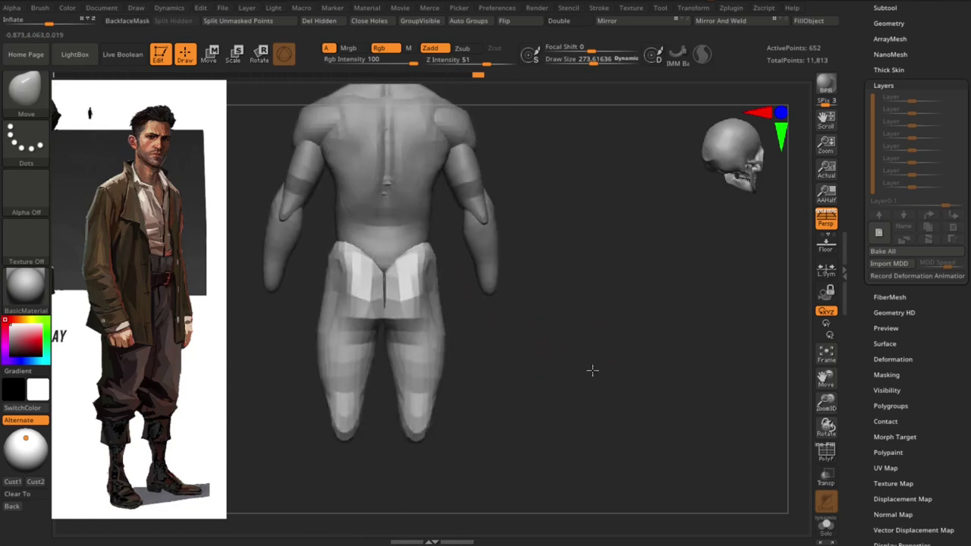
{"action": "left_click", "coordinate": [378, 267], "text": "alt"}
{"action": "left_click_drag", "start_coordinate": [428, 315], "coordinate": [382, 291]}
{"action": "mouse_move", "coordinate": [514, 352]}
{"action": "left_mouse_down"}
{"action": "mouse_move", "coordinate": [563, 351]}
{"action": "mouse_move", "coordinate": [569, 323]}
{"action": "mouse_move", "coordinate": [585, 346]}
{"action": "left_mouse_up"}
- Carve the spine groove on the back with DamStandard, then reframe the torso
{"action": "key", "text": "b"}
{"action": "key", "text": "d"}
{"action": "key", "text": "s"}
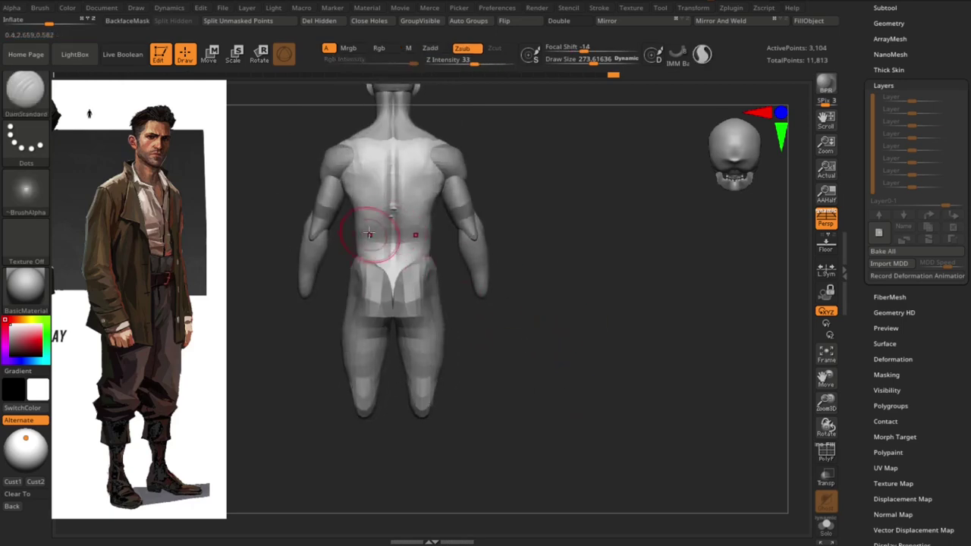
{"action": "mouse_move", "coordinate": [392, 207]}
{"action": "left_mouse_down"}
{"action": "mouse_move", "coordinate": [497, 354]}
{"action": "mouse_move", "coordinate": [445, 293]}
{"action": "mouse_move", "coordinate": [520, 407]}
{"action": "mouse_move", "coordinate": [395, 238]}
{"action": "left_mouse_up"}
{"action": "left_click_drag", "start_coordinate": [516, 278], "coordinate": [398, 231], "text": "alt"}
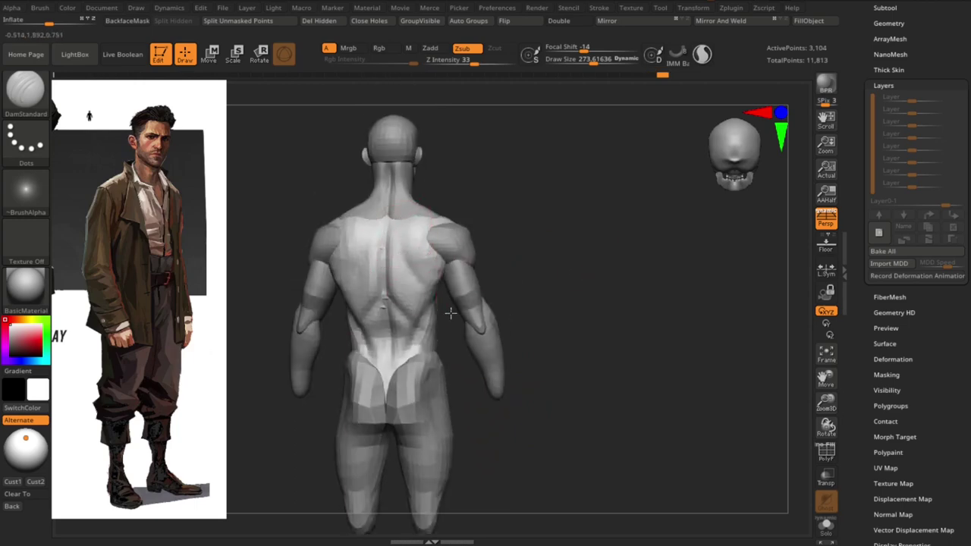
{"action": "mouse_move", "coordinate": [451, 313]}
{"action": "left_mouse_down", "text": "alt"}
{"action": "mouse_move", "coordinate": [553, 320]}
{"action": "mouse_move", "coordinate": [524, 288]}
{"action": "mouse_move", "coordinate": [581, 291]}
{"action": "mouse_move", "coordinate": [446, 339]}
{"action": "left_mouse_up", "text": "alt"}
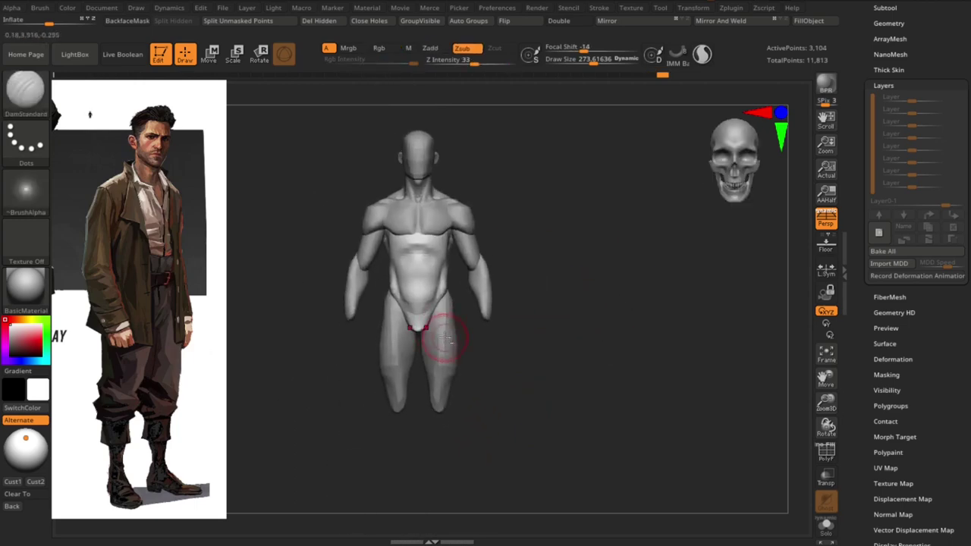
{"action": "left_click", "coordinate": [446, 339], "text": "alt"}
{"action": "key", "text": "q"}
{"action": "key", "text": "f"}
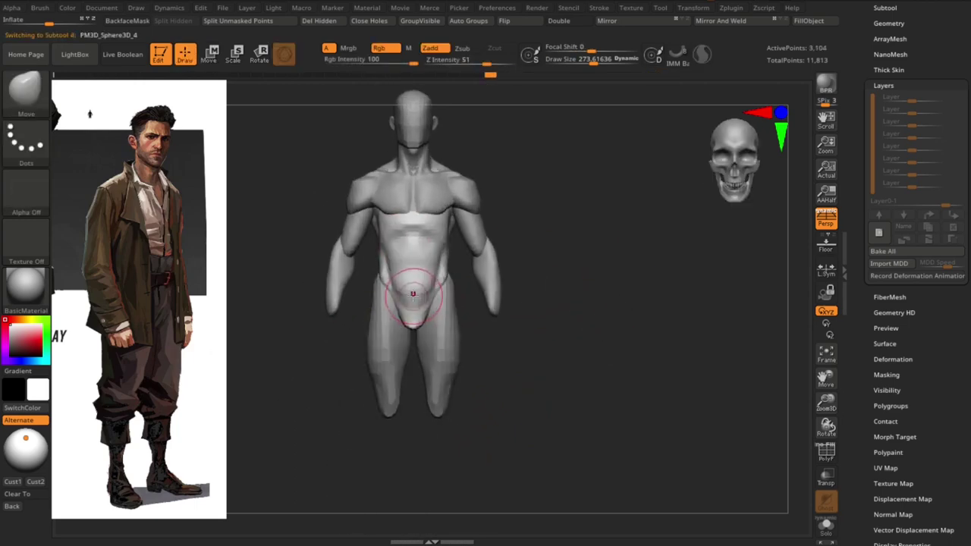
- Adjust the brush size and switch between the legs and torso subtools
{"action": "mouse_move", "coordinate": [423, 320]}
{"action": "left_mouse_down", "text": "alt"}
{"action": "mouse_move", "coordinate": [498, 336]}
{"action": "mouse_move", "coordinate": [395, 336]}
{"action": "left_mouse_up", "text": "alt"}
{"action": "key", "text": "s"}
{"action": "mouse_move", "coordinate": [539, 303]}
{"action": "left_mouse_down"}
{"action": "mouse_move", "coordinate": [404, 324]}
{"action": "mouse_move", "coordinate": [412, 310]}
{"action": "mouse_move", "coordinate": [440, 342]}
{"action": "mouse_move", "coordinate": [410, 362]}
{"action": "left_mouse_up"}
{"action": "mouse_move", "coordinate": [531, 378]}
{"action": "left_mouse_down"}
{"action": "mouse_move", "coordinate": [491, 380]}
{"action": "mouse_move", "coordinate": [530, 381]}
{"action": "left_mouse_up"}
{"action": "left_click", "coordinate": [398, 311], "text": "alt"}
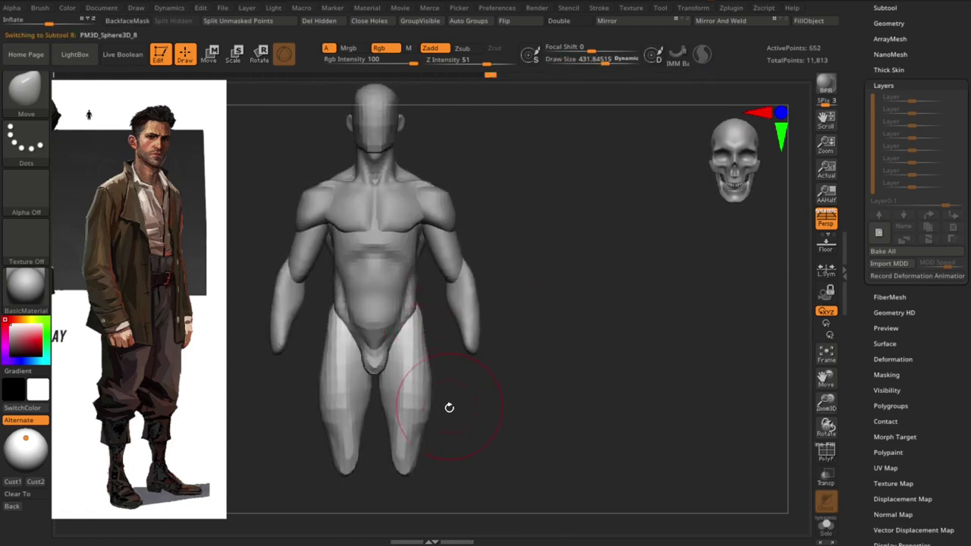
{"action": "left_click_drag", "start_coordinate": [474, 403], "coordinate": [445, 321]}
{"action": "left_click", "coordinate": [425, 277], "text": "alt"}
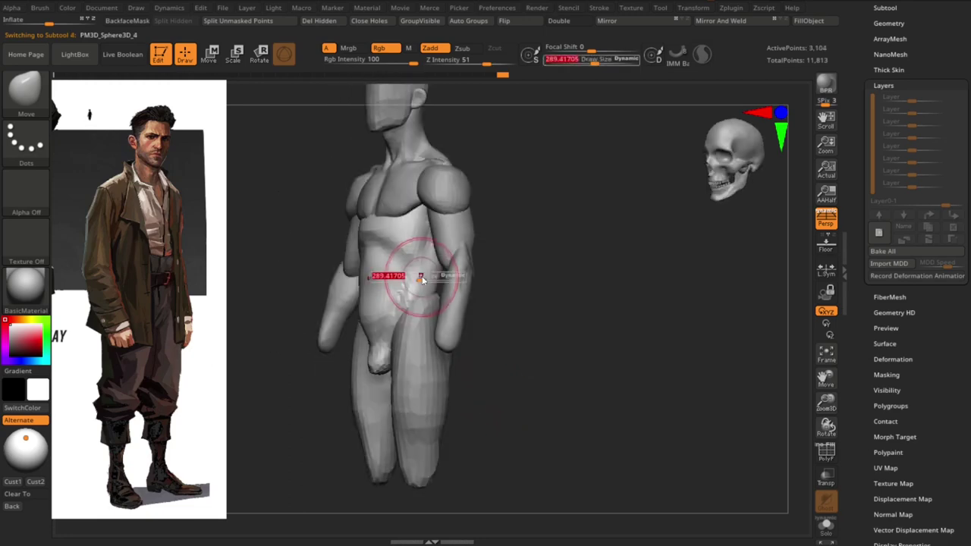
- Build up the back muscles beside the spine with ClayBuildup and smooth them
{"action": "key", "text": "b"}
{"action": "key", "text": "c"}
{"action": "key", "text": "b"}
{"action": "mouse_move", "coordinate": [527, 304]}
{"action": "left_mouse_down"}
{"action": "mouse_move", "coordinate": [417, 281]}
{"action": "mouse_move", "coordinate": [620, 238]}
{"action": "mouse_move", "coordinate": [468, 293]}
{"action": "mouse_move", "coordinate": [607, 286]}
{"action": "mouse_move", "coordinate": [427, 283]}
{"action": "left_mouse_up"}
{"action": "left_click_drag", "start_coordinate": [449, 242], "coordinate": [521, 274]}
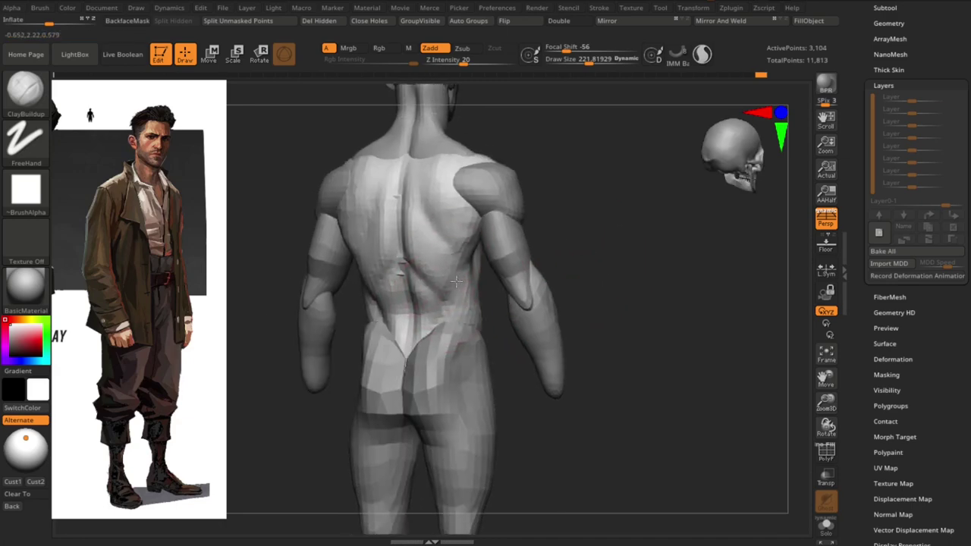
{"action": "left_click_drag", "start_coordinate": [577, 319], "coordinate": [630, 260], "text": "shift"}
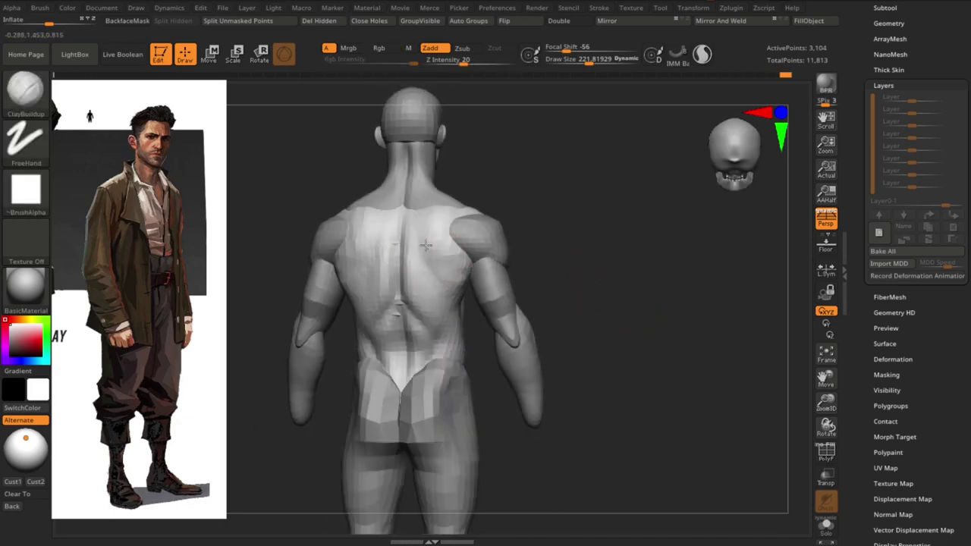
{"action": "left_click_drag", "start_coordinate": [412, 372], "coordinate": [405, 251], "text": "shift"}
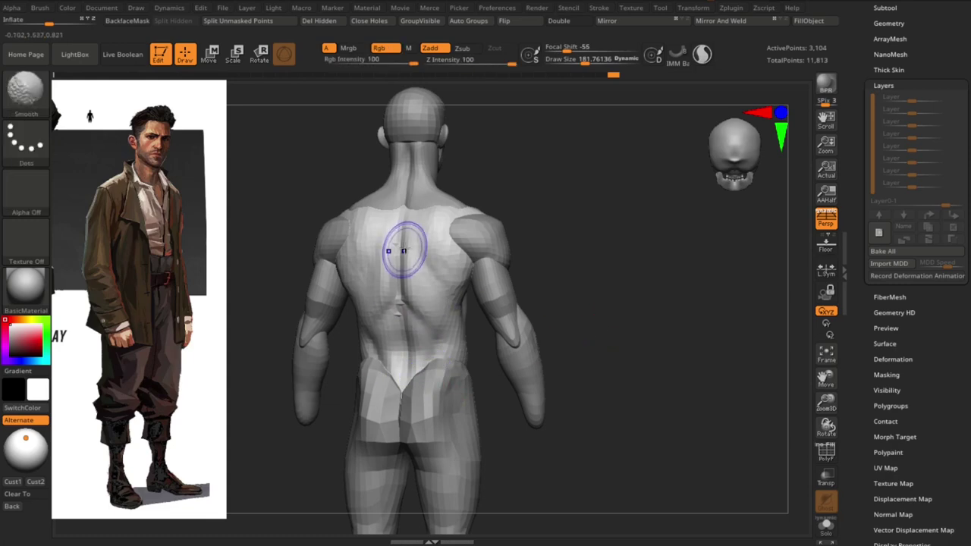
{"action": "mouse_move", "coordinate": [548, 242]}
{"action": "left_mouse_down", "text": "shift"}
{"action": "mouse_move", "coordinate": [599, 340]}
{"action": "mouse_move", "coordinate": [649, 273]}
{"action": "mouse_move", "coordinate": [607, 260]}
{"action": "mouse_move", "coordinate": [514, 264]}
{"action": "left_mouse_up", "text": "shift"}
- Cycle through DamStandard, Move and ClayBuildup from a three-quarter back view
{"action": "key", "text": "b"}
{"action": "key", "text": "d"}
{"action": "key", "text": "s"}
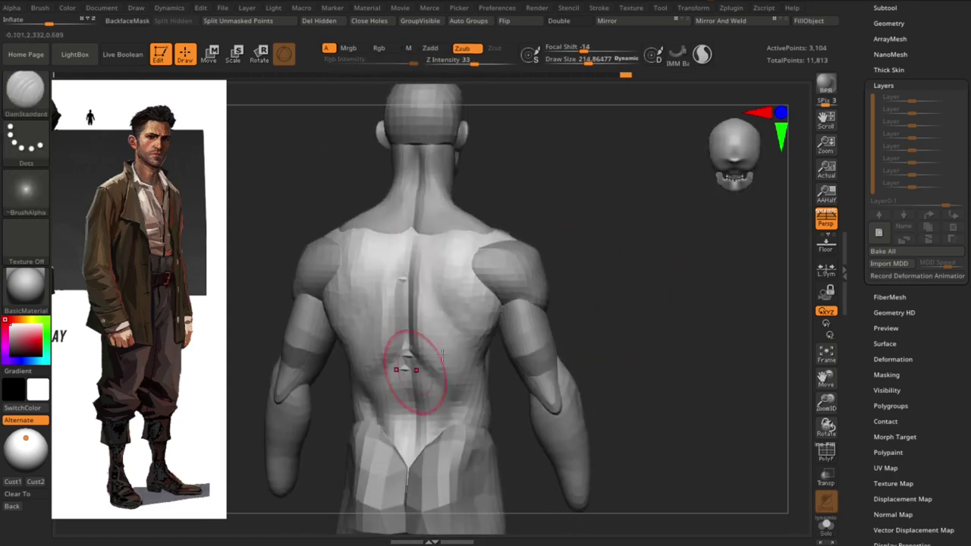
{"action": "key", "text": "b"}
{"action": "key", "text": "m"}
{"action": "key", "text": "v"}
{"action": "mouse_move", "coordinate": [442, 354]}
{"action": "left_mouse_down"}
{"action": "mouse_move", "coordinate": [452, 298]}
{"action": "mouse_move", "coordinate": [401, 271]}
{"action": "left_mouse_up"}
{"action": "key", "text": "b"}
{"action": "key", "text": "c"}
{"action": "key", "text": "b"}
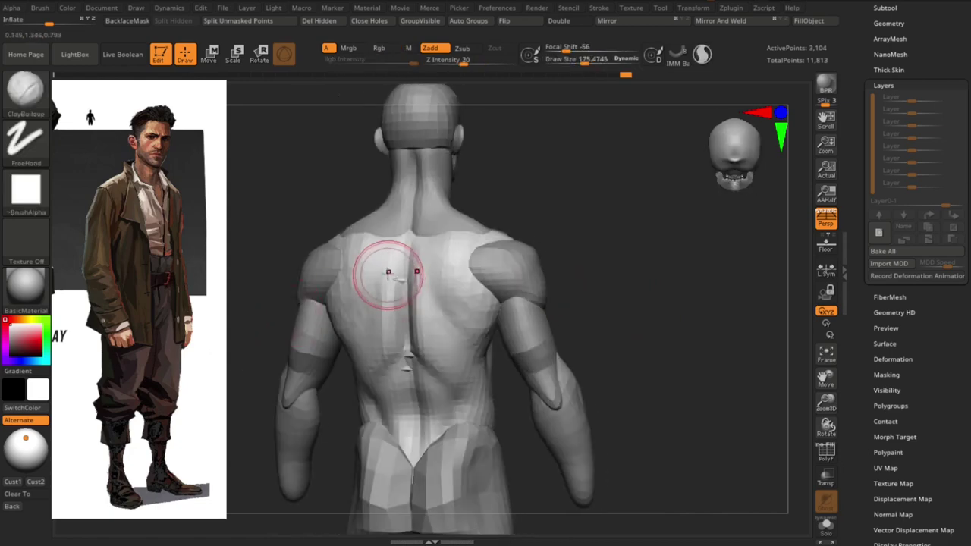
- Refine the shoulder-blade and back muscle masses from straight back views
{"action": "left_click_drag", "start_coordinate": [576, 253], "coordinate": [658, 253]}
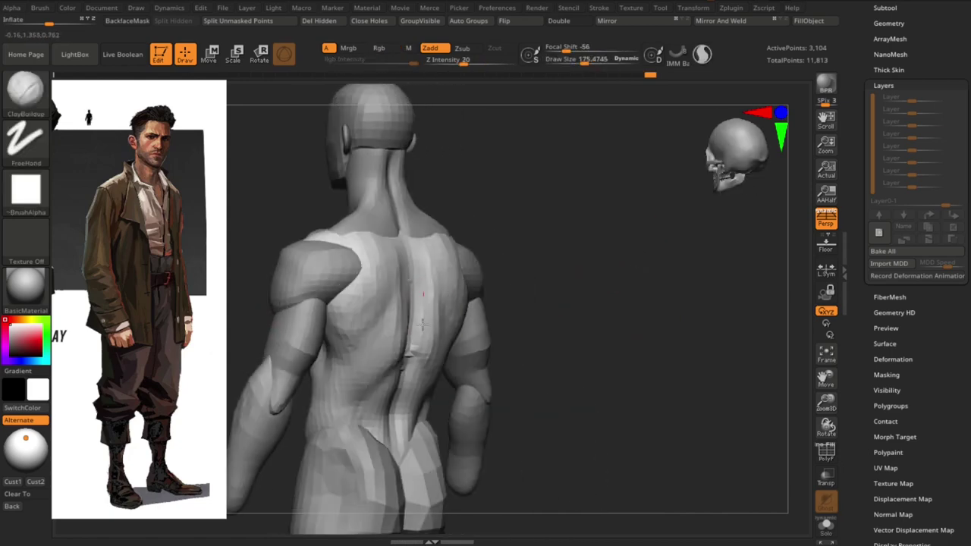
{"action": "mouse_move", "coordinate": [422, 324]}
{"action": "left_mouse_down"}
{"action": "mouse_move", "coordinate": [676, 297]}
{"action": "mouse_move", "coordinate": [577, 288]}
{"action": "mouse_move", "coordinate": [633, 253]}
{"action": "mouse_move", "coordinate": [597, 286]}
{"action": "left_mouse_up"}
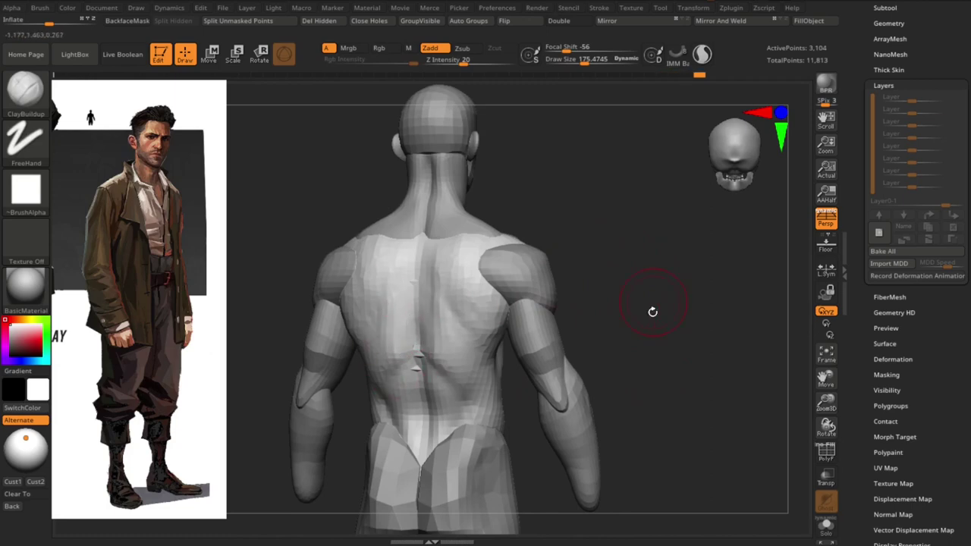
{"action": "mouse_move", "coordinate": [652, 312]}
{"action": "left_mouse_down"}
{"action": "mouse_move", "coordinate": [631, 293]}
{"action": "mouse_move", "coordinate": [626, 268]}
{"action": "left_mouse_up"}
{"action": "key", "text": "b"}
{"action": "key", "text": "d"}
{"action": "key", "text": "s"}
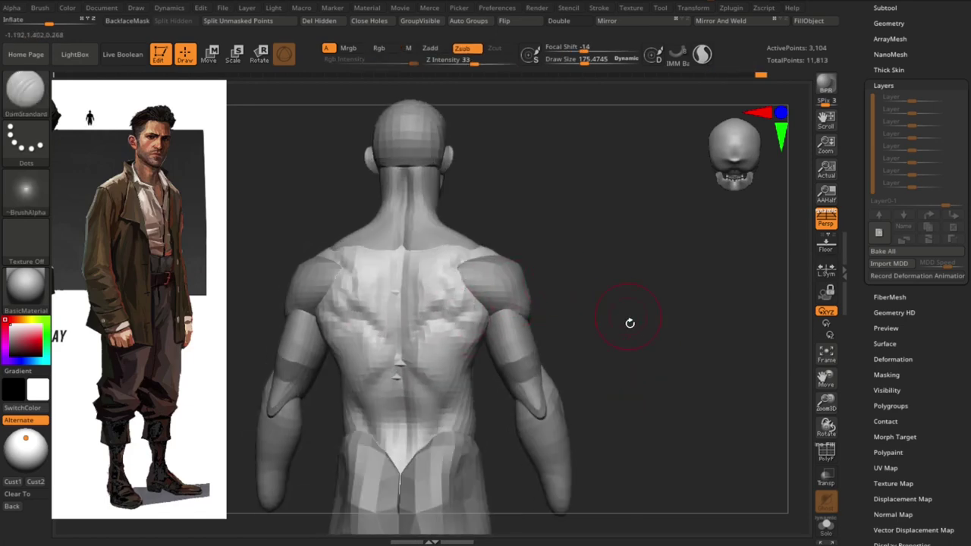
- Zoom out and check the whole figure in side and front views with Move selected
{"action": "key", "text": "minus"}
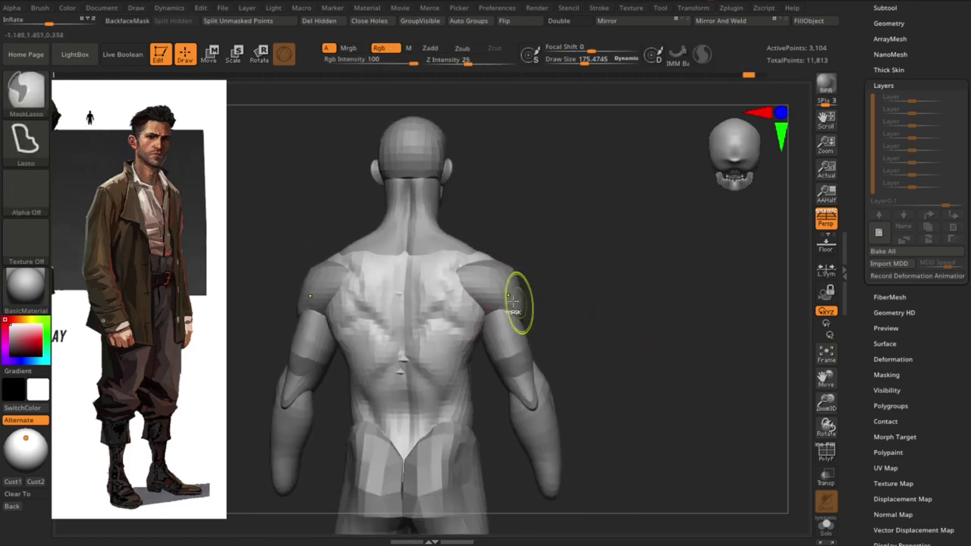
{"action": "key", "text": "minus"}
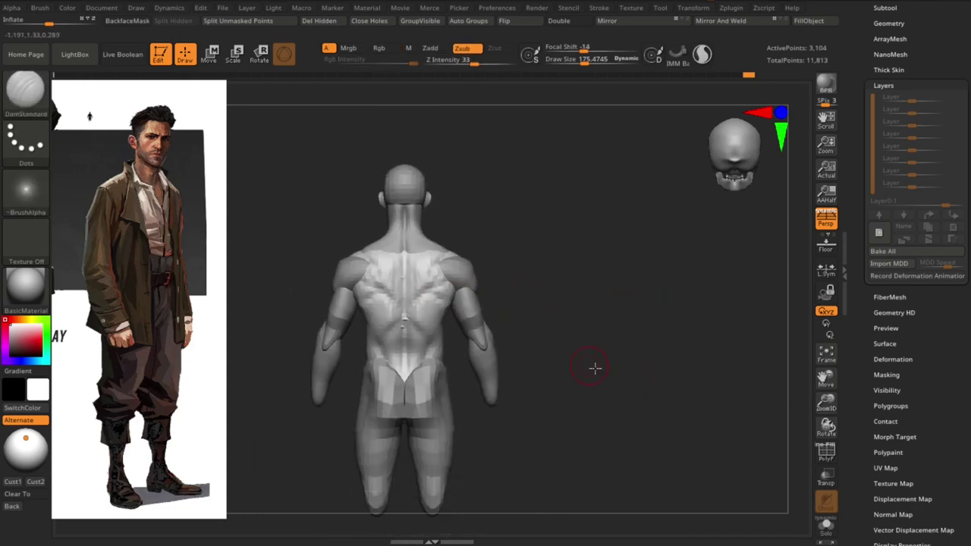
{"action": "left_click_drag", "start_coordinate": [596, 369], "coordinate": [633, 405], "text": "shift"}
{"action": "key", "text": "b"}
{"action": "key", "text": "m"}
{"action": "key", "text": "v"}
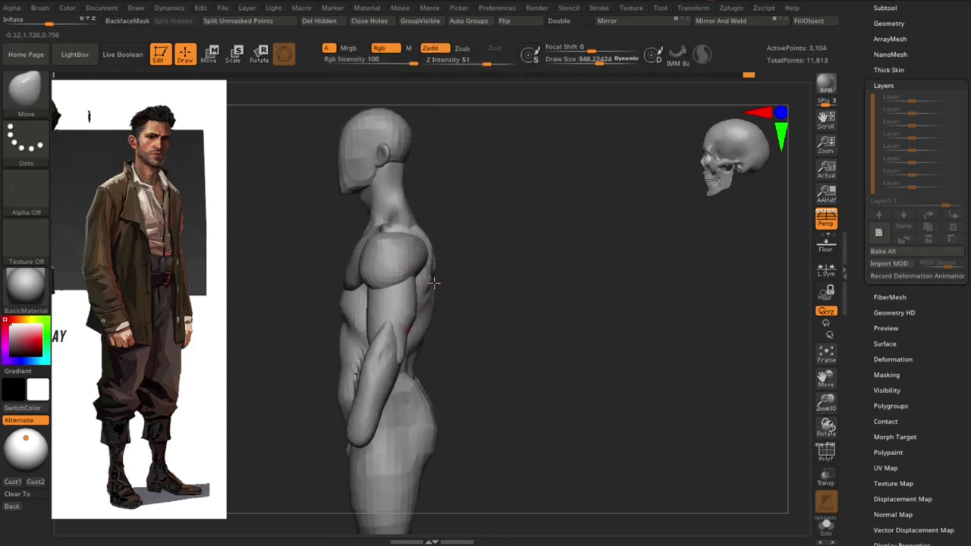
{"action": "mouse_move", "coordinate": [531, 296]}
{"action": "left_mouse_down", "text": "shift"}
{"action": "mouse_move", "coordinate": [585, 316]}
{"action": "mouse_move", "coordinate": [620, 314]}
{"action": "mouse_move", "coordinate": [575, 303]}
{"action": "mouse_move", "coordinate": [566, 271]}
{"action": "left_mouse_up", "text": "shift"}
- Mask the body and scale the head up slightly with Transpose
{"action": "key", "text": "w"}
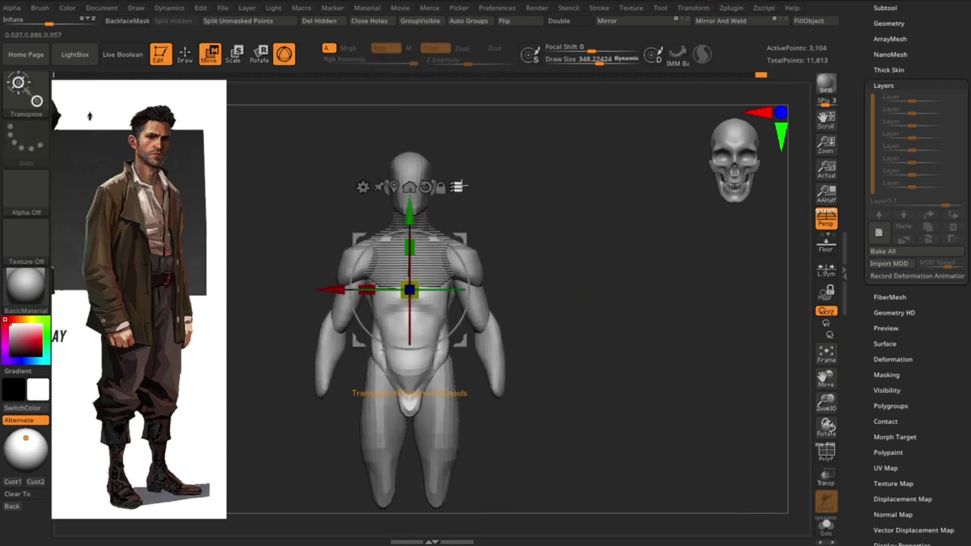
{"action": "key", "text": "ctrl+shift"}
{"action": "left_click_drag", "start_coordinate": [435, 161], "coordinate": [437, 163], "text": "ctrl+shift"}
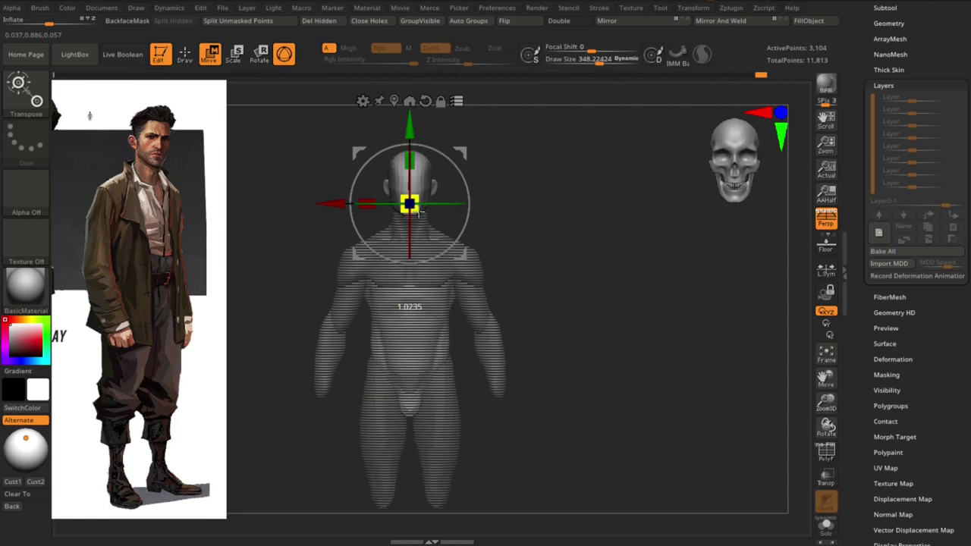
{"action": "left_click", "coordinate": [516, 281], "text": "ctrl"}
{"action": "key", "text": "q"}
- Enlarge the Move brush and push the torso's side profile and buttocks
{"action": "mouse_move", "coordinate": [597, 329]}
{"action": "left_mouse_down"}
{"action": "mouse_move", "coordinate": [585, 271]}
{"action": "mouse_move", "coordinate": [605, 298]}
{"action": "mouse_move", "coordinate": [587, 288]}
{"action": "mouse_move", "coordinate": [581, 311]}
{"action": "mouse_move", "coordinate": [542, 308]}
{"action": "left_mouse_up"}
{"action": "key", "text": "s"}
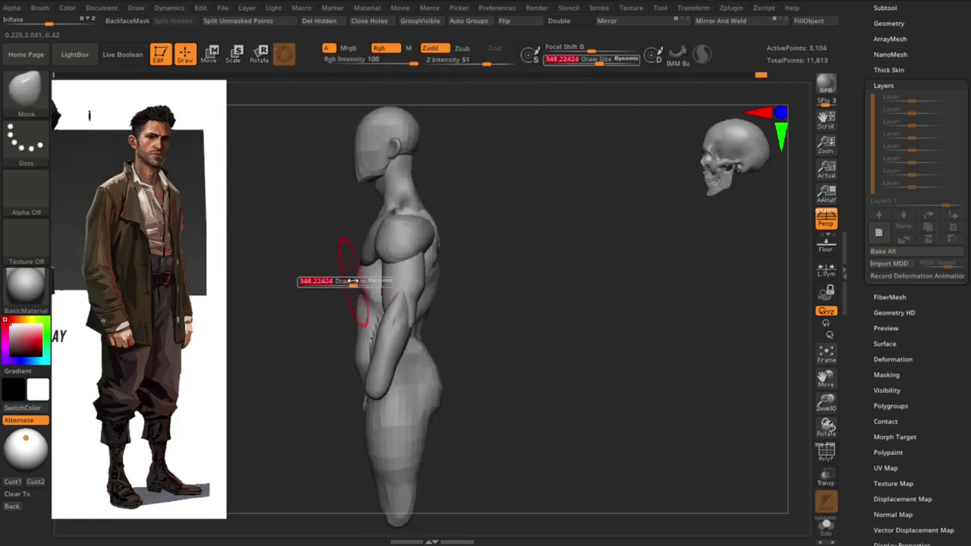
{"action": "left_click_drag", "start_coordinate": [353, 281], "coordinate": [357, 282]}
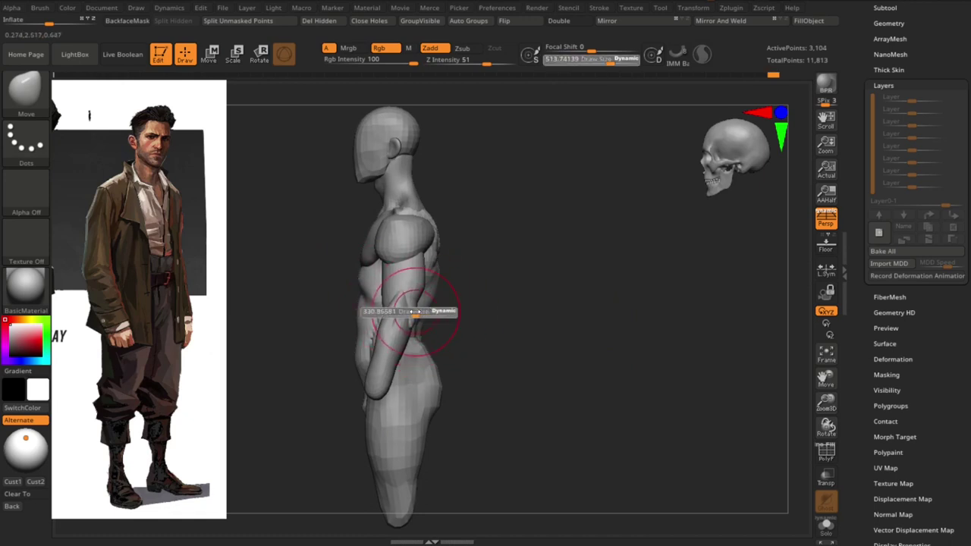
{"action": "left_click_drag", "start_coordinate": [503, 364], "coordinate": [422, 296]}
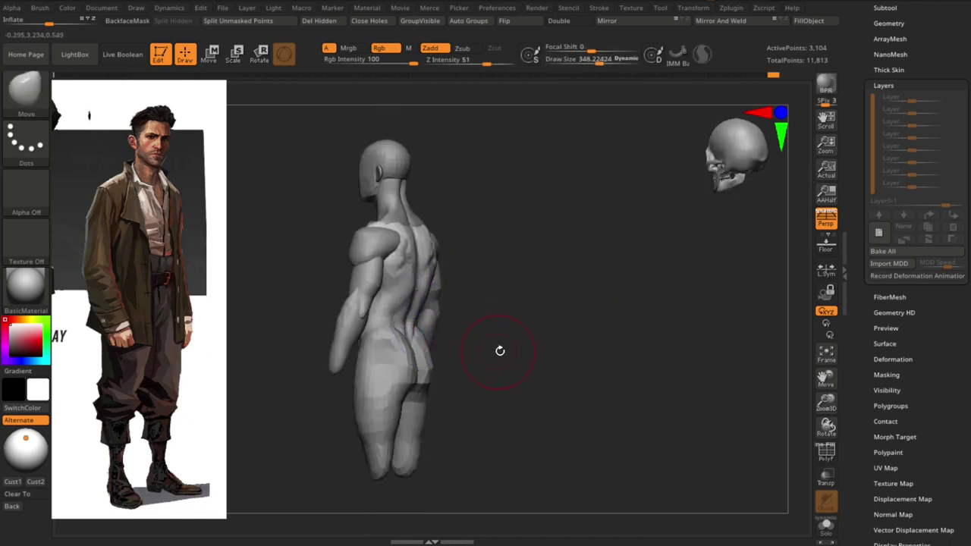
{"action": "mouse_move", "coordinate": [498, 349]}
{"action": "left_mouse_down"}
{"action": "mouse_move", "coordinate": [418, 369]}
{"action": "mouse_move", "coordinate": [465, 358]}
{"action": "mouse_move", "coordinate": [579, 358]}
{"action": "mouse_move", "coordinate": [501, 327]}
{"action": "left_mouse_up"}
{"action": "left_click", "coordinate": [414, 364], "text": "alt"}
{"action": "left_click", "coordinate": [476, 325], "text": "alt"}
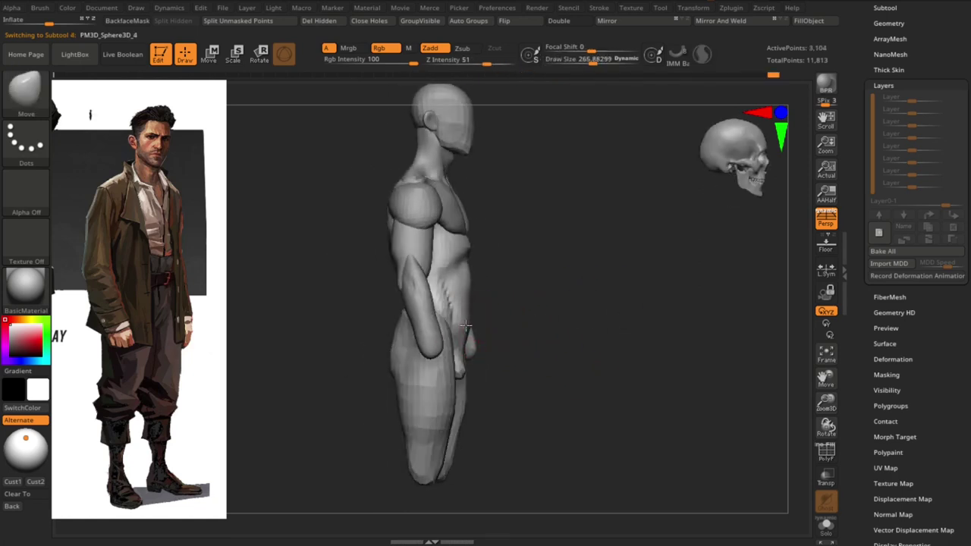
{"action": "left_click_drag", "start_coordinate": [552, 308], "coordinate": [566, 336]}
- Carve grooves at the lower chest edge and abdomen with DamStandard
{"action": "key", "text": "b"}
{"action": "key", "text": "d"}
{"action": "key", "text": "s"}
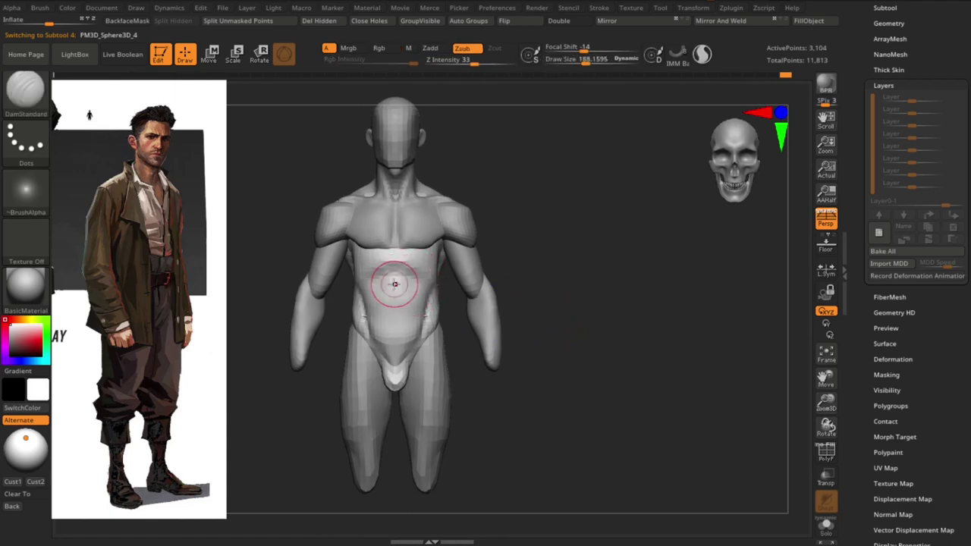
{"action": "left_click_drag", "start_coordinate": [404, 367], "coordinate": [396, 289]}
{"action": "mouse_move", "coordinate": [420, 349]}
{"action": "left_mouse_down", "text": "shift"}
{"action": "mouse_move", "coordinate": [570, 281]}
{"action": "mouse_move", "coordinate": [523, 263]}
{"action": "left_mouse_up", "text": "shift"}
{"action": "mouse_move", "coordinate": [513, 304]}
{"action": "left_mouse_down"}
{"action": "mouse_move", "coordinate": [494, 281]}
{"action": "mouse_move", "coordinate": [548, 335]}
{"action": "left_mouse_up"}
- Append a Sphere3D, scale and move it under the knee, and stretch it vertically into a shin block
{"action": "key", "text": "m"}
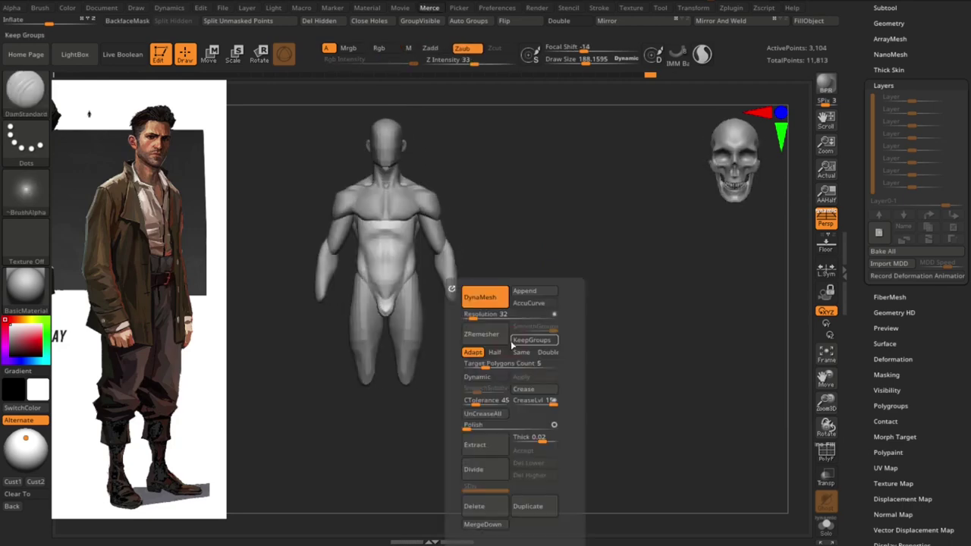
{"action": "left_click", "coordinate": [525, 292]}
{"action": "left_click", "coordinate": [222, 349]}
{"action": "key", "text": "w"}
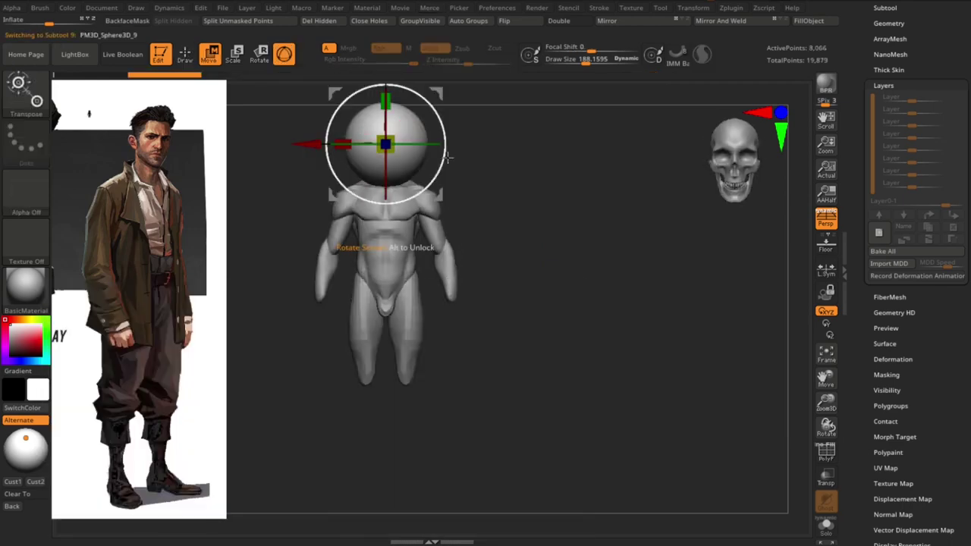
{"action": "left_click_drag", "start_coordinate": [446, 191], "coordinate": [478, 427]}
{"action": "scroll", "coordinate": [477, 427], "scroll_direction": "up", "scroll_amount": 3}
{"action": "mouse_move", "coordinate": [427, 347]}
{"action": "left_mouse_down"}
{"action": "mouse_move", "coordinate": [464, 305]}
{"action": "mouse_move", "coordinate": [585, 286]}
{"action": "left_mouse_up"}
{"action": "right_click", "coordinate": [494, 286]}
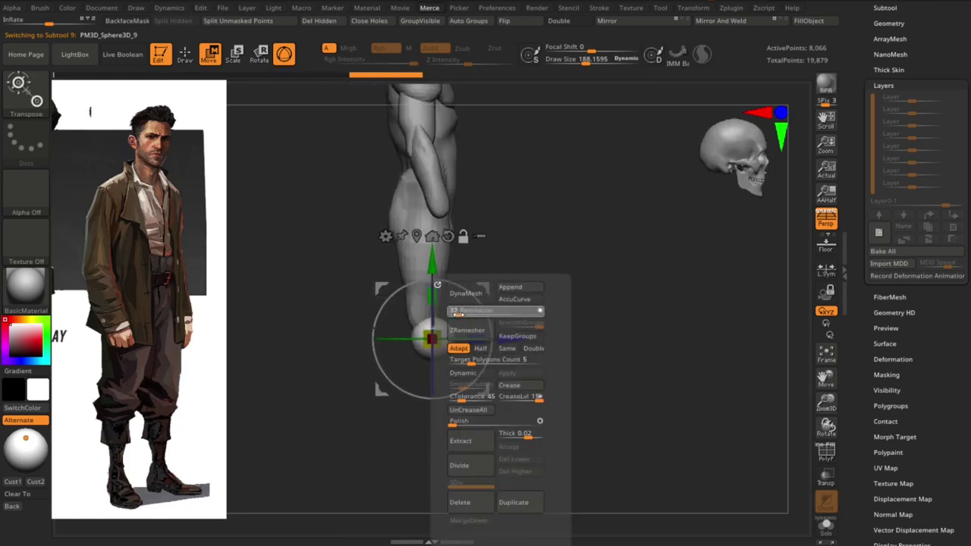
{"action": "mouse_move", "coordinate": [483, 288]}
{"action": "left_mouse_down"}
{"action": "mouse_move", "coordinate": [471, 313]}
{"action": "mouse_move", "coordinate": [501, 329]}
{"action": "left_mouse_up"}
- Reduce the sculpting brush size and inspect the new lower-leg block from side, rear and front
{"action": "key", "text": "q"}
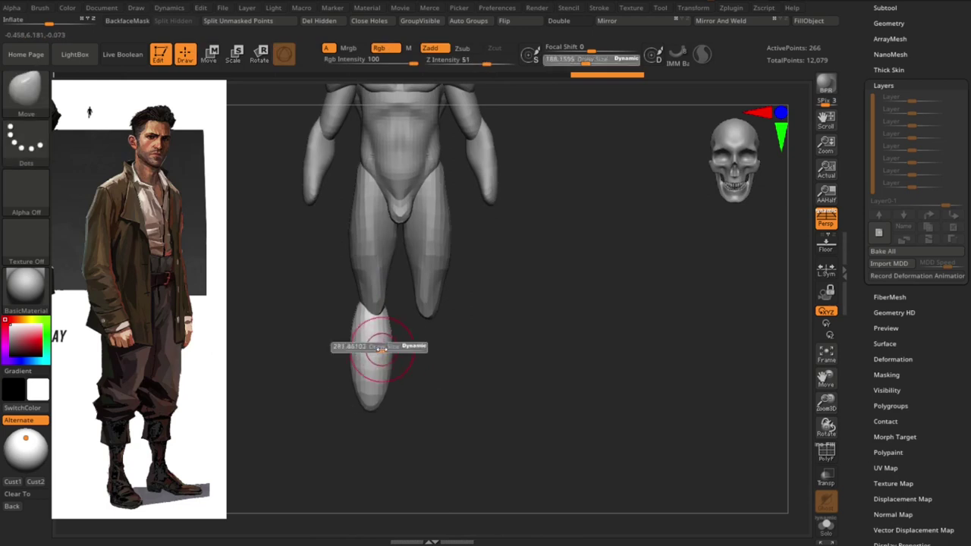
{"action": "scroll", "coordinate": [427, 375], "scroll_direction": "up", "scroll_amount": 2}
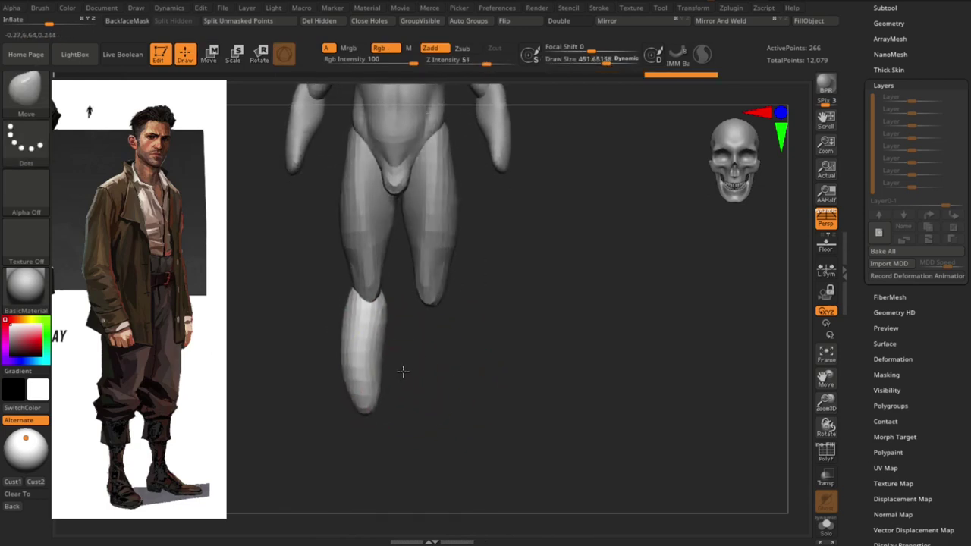
{"action": "key", "text": "s"}
{"action": "left_click_drag", "start_coordinate": [364, 386], "coordinate": [361, 386]}
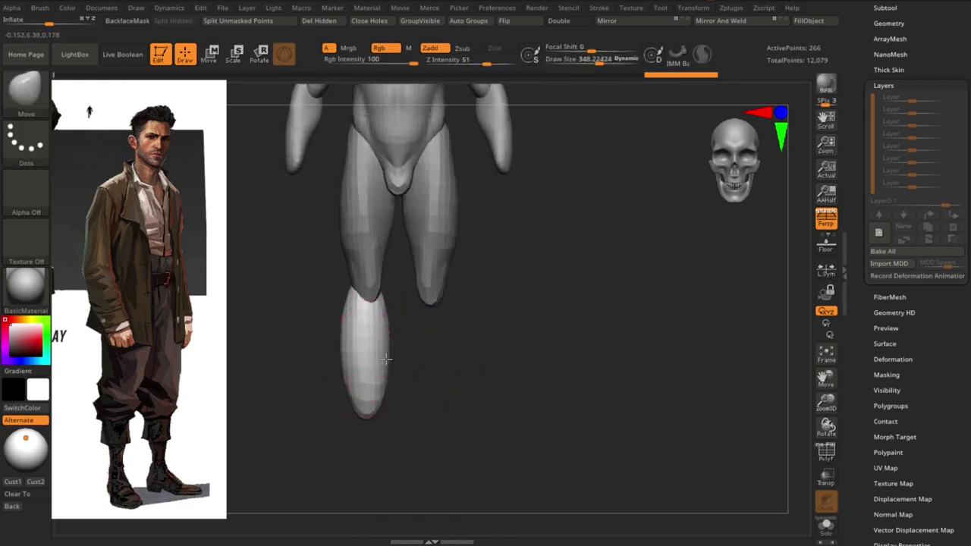
{"action": "left_click_drag", "start_coordinate": [326, 303], "coordinate": [327, 348]}
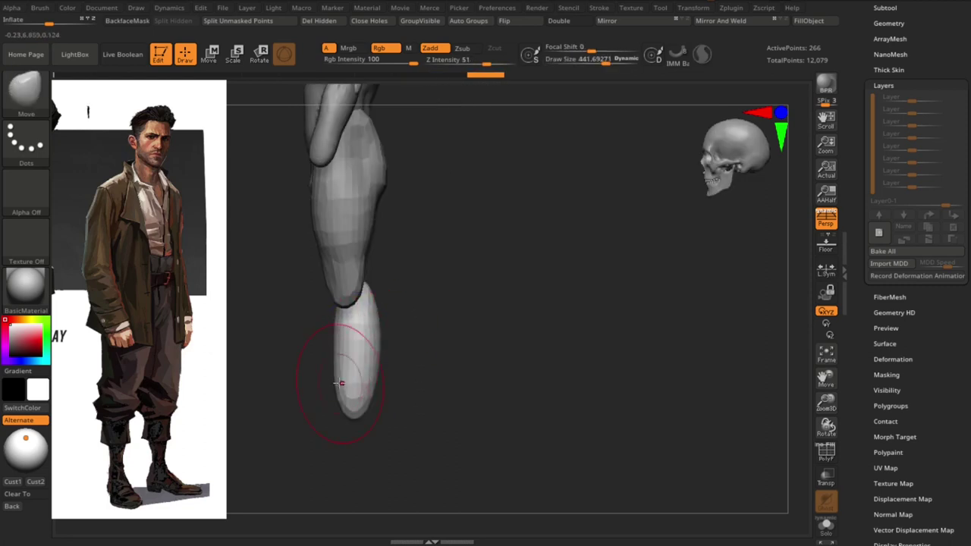
{"action": "mouse_move", "coordinate": [336, 382]}
{"action": "left_mouse_down"}
{"action": "mouse_move", "coordinate": [407, 364]}
{"action": "mouse_move", "coordinate": [376, 337]}
{"action": "left_mouse_up"}
{"action": "key", "text": "s"}
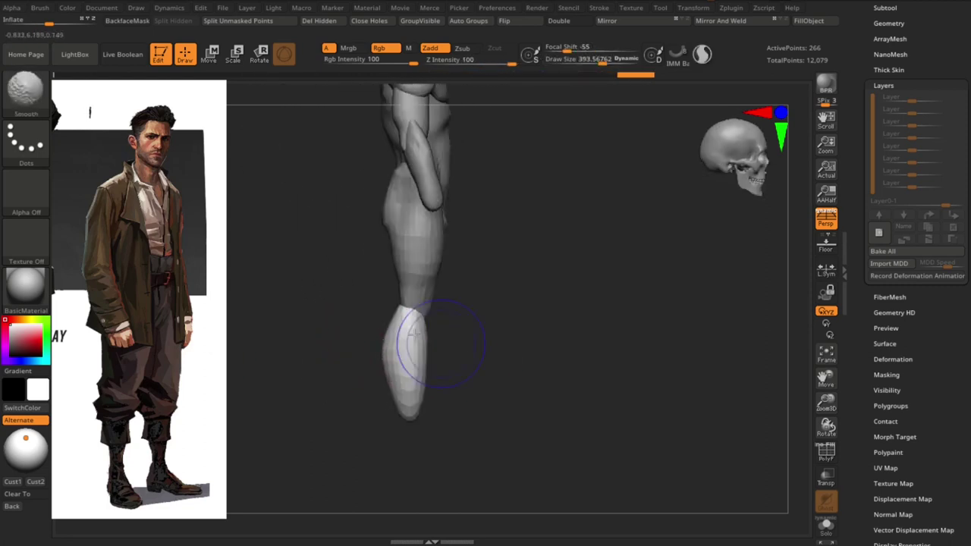
{"action": "left_click_drag", "start_coordinate": [392, 392], "coordinate": [390, 383], "text": "shift"}
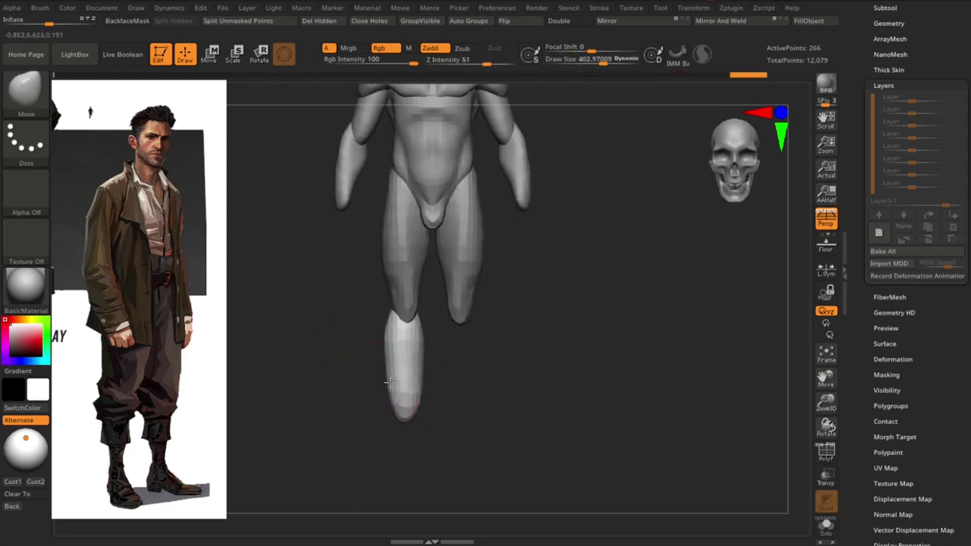
{"action": "mouse_move", "coordinate": [415, 389]}
{"action": "right_mouse_down", "text": "ctrl"}
{"action": "mouse_move", "coordinate": [447, 379]}
{"action": "mouse_move", "coordinate": [396, 311]}
{"action": "right_mouse_up", "text": "ctrl"}
- Shape the shin and calf with the ClayBuildup and Move brushes, checking the legs from several angles
{"action": "key", "text": "b"}
{"action": "key", "text": "c"}
{"action": "key", "text": "b"}
{"action": "right_click_drag", "start_coordinate": [407, 400], "coordinate": [403, 343], "text": "shift"}
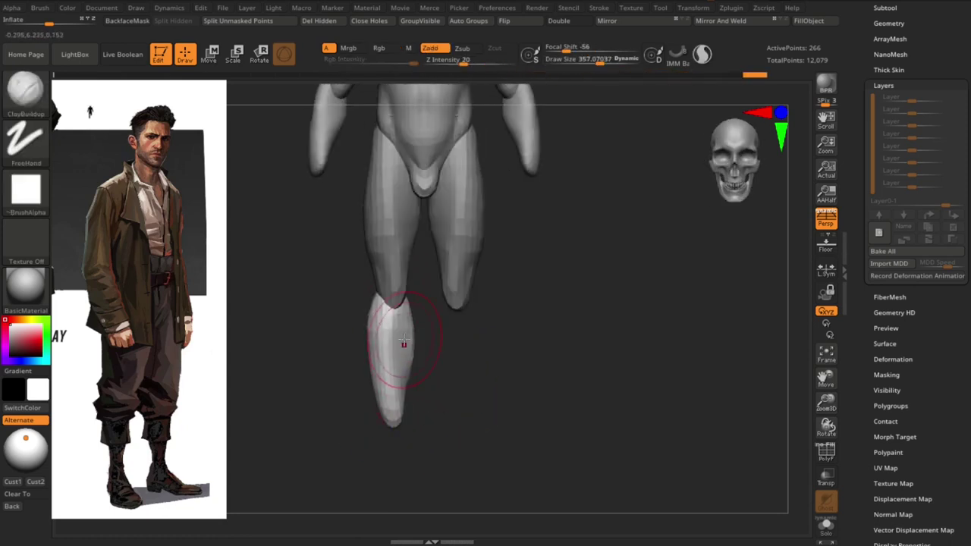
{"action": "mouse_move", "coordinate": [442, 387]}
{"action": "right_mouse_down"}
{"action": "mouse_move", "coordinate": [429, 356]}
{"action": "mouse_move", "coordinate": [425, 397]}
{"action": "right_mouse_up"}
{"action": "key", "text": "bracketleft"}
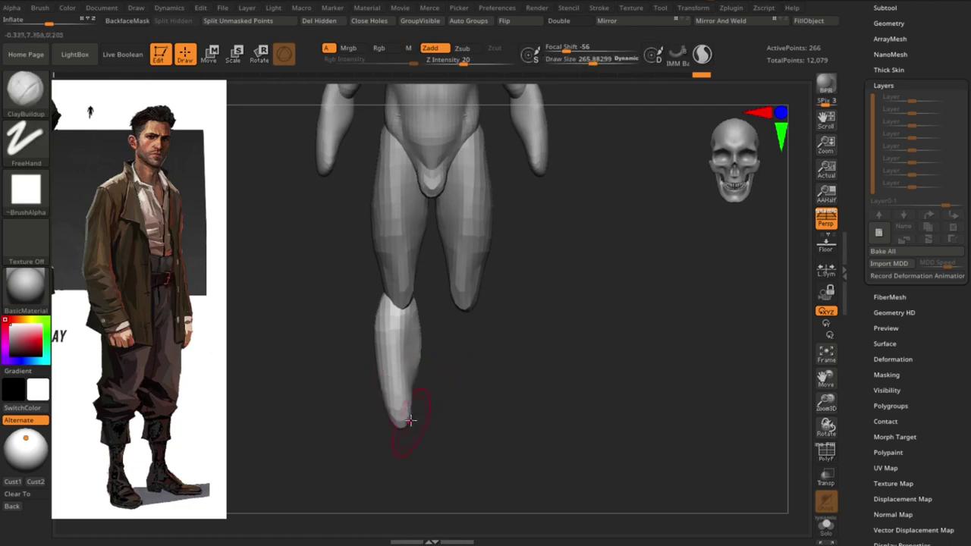
{"action": "key", "text": "b"}
{"action": "key", "text": "m"}
{"action": "key", "text": "v"}
{"action": "right_click_drag", "start_coordinate": [415, 331], "coordinate": [495, 298]}
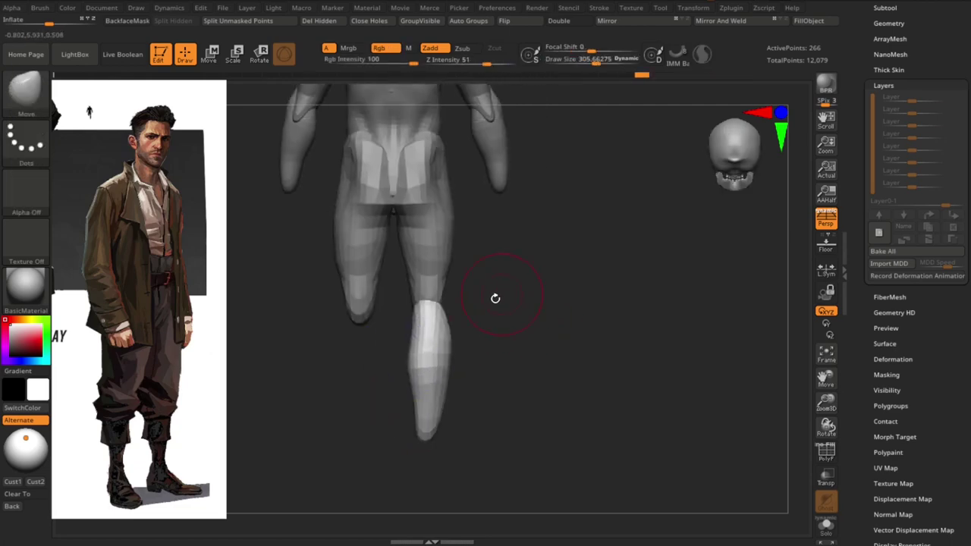
{"action": "mouse_move", "coordinate": [538, 382]}
{"action": "right_mouse_down"}
{"action": "mouse_move", "coordinate": [572, 374]}
{"action": "mouse_move", "coordinate": [653, 112]}
{"action": "right_mouse_up"}
{"action": "right_click_drag", "start_coordinate": [565, 349], "coordinate": [551, 334]}
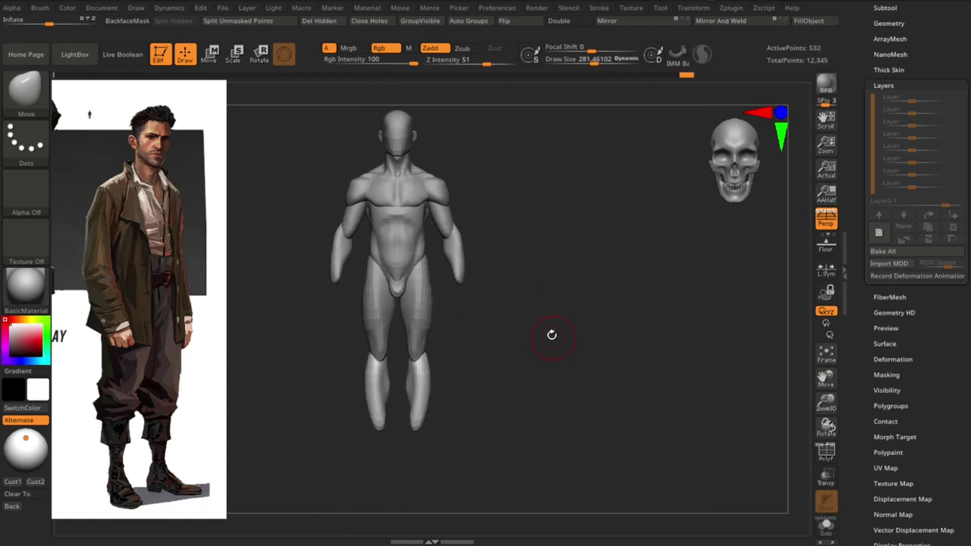
- Reshape the thigh, then the lower leg, with a smaller Move brush from a three-quarter angle
{"action": "left_click", "coordinate": [401, 346], "text": "alt"}
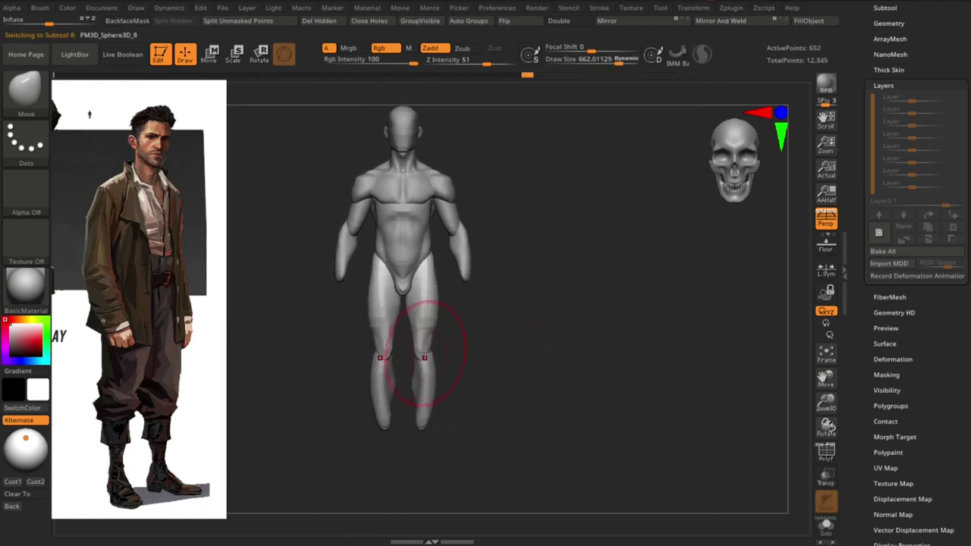
{"action": "mouse_move", "coordinate": [425, 343]}
{"action": "right_mouse_down", "text": "alt"}
{"action": "mouse_move", "coordinate": [414, 347]}
{"action": "mouse_move", "coordinate": [418, 362]}
{"action": "right_mouse_up", "text": "alt"}
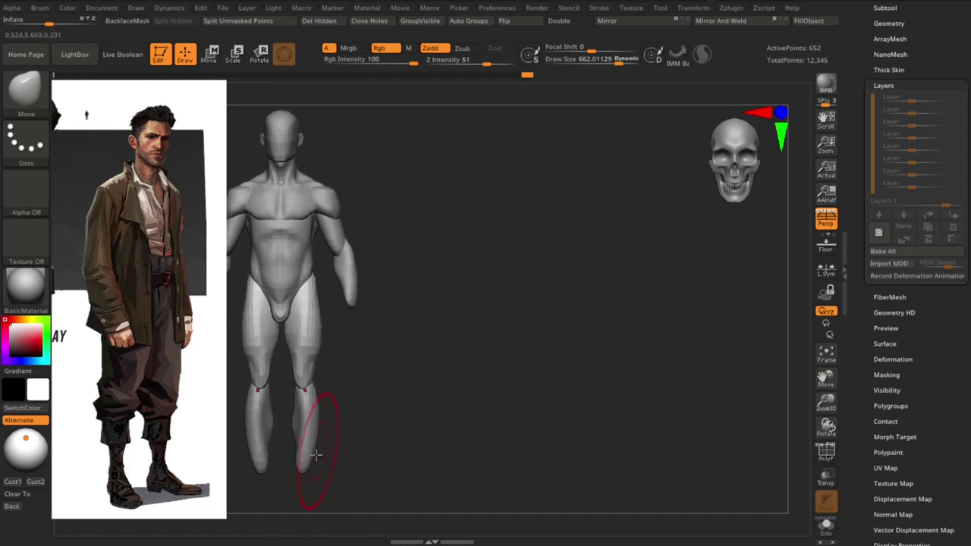
{"action": "key", "text": "s"}
{"action": "left_click_drag", "start_coordinate": [281, 427], "coordinate": [273, 433]}
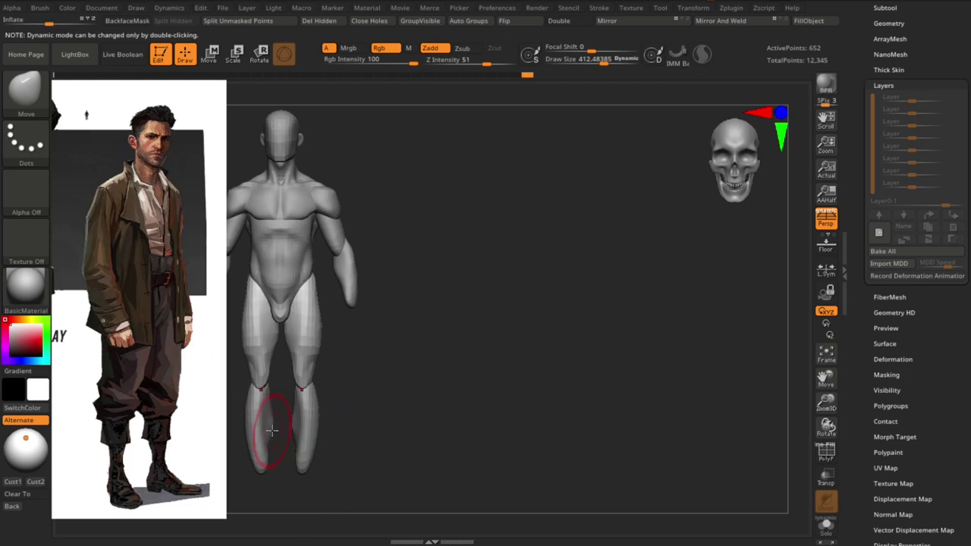
{"action": "left_click", "coordinate": [272, 430], "text": "alt"}
{"action": "mouse_move", "coordinate": [378, 412]}
{"action": "right_mouse_down"}
{"action": "mouse_move", "coordinate": [412, 386]}
{"action": "mouse_move", "coordinate": [382, 362]}
{"action": "mouse_move", "coordinate": [465, 412]}
{"action": "mouse_move", "coordinate": [433, 399]}
{"action": "mouse_move", "coordinate": [478, 342]}
{"action": "mouse_move", "coordinate": [367, 374]}
{"action": "right_mouse_up"}
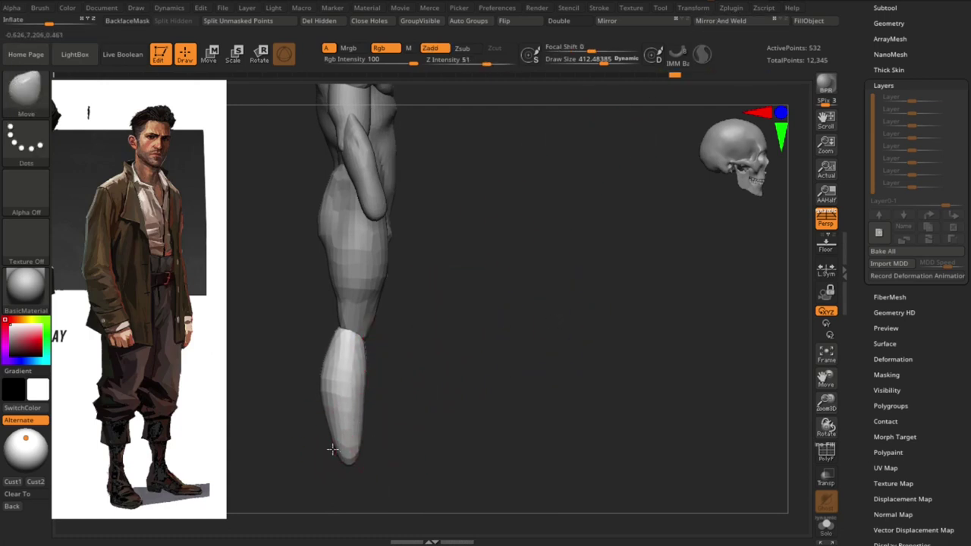
{"action": "mouse_move", "coordinate": [332, 450]}
{"action": "right_mouse_down", "text": "alt"}
{"action": "mouse_move", "coordinate": [384, 371]}
{"action": "mouse_move", "coordinate": [512, 358]}
{"action": "mouse_move", "coordinate": [383, 354]}
{"action": "right_mouse_up", "text": "alt"}
- Refine the thigh again and taper the lower leg toward the ankle from front and side views
{"action": "left_click", "coordinate": [345, 351], "text": "alt"}
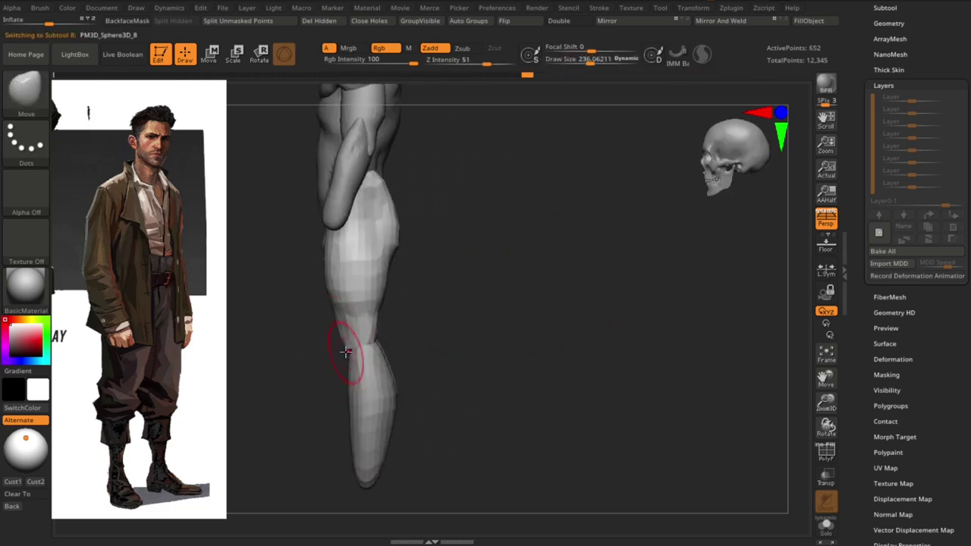
{"action": "key", "text": "s"}
{"action": "mouse_move", "coordinate": [324, 379]}
{"action": "right_mouse_down", "text": "shift"}
{"action": "mouse_move", "coordinate": [351, 350]}
{"action": "mouse_move", "coordinate": [357, 326]}
{"action": "mouse_move", "coordinate": [416, 357]}
{"action": "mouse_move", "coordinate": [348, 355]}
{"action": "mouse_move", "coordinate": [422, 330]}
{"action": "mouse_move", "coordinate": [495, 340]}
{"action": "right_mouse_up", "text": "shift"}
{"action": "left_click", "coordinate": [450, 352], "text": "alt"}
{"action": "mouse_move", "coordinate": [443, 304]}
{"action": "left_mouse_down"}
{"action": "mouse_move", "coordinate": [509, 329]}
{"action": "mouse_move", "coordinate": [518, 357]}
{"action": "mouse_move", "coordinate": [547, 353]}
{"action": "left_mouse_up"}
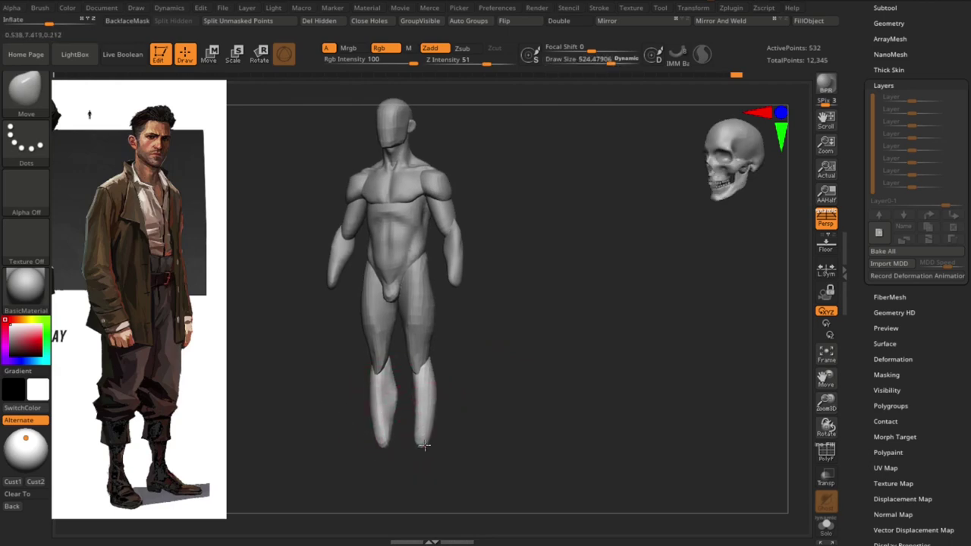
{"action": "right_click_drag", "start_coordinate": [424, 446], "coordinate": [427, 446], "text": "shift"}
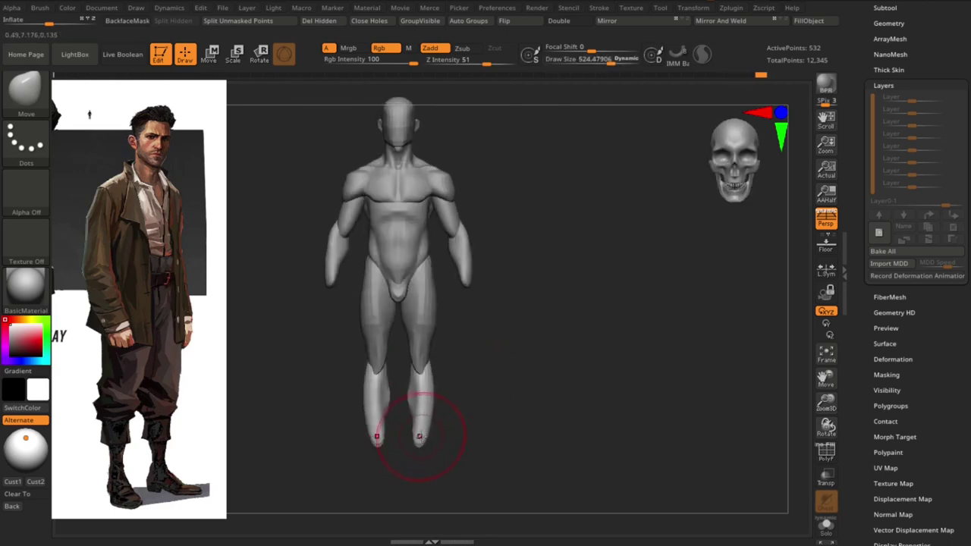
{"action": "mouse_move", "coordinate": [433, 319]}
{"action": "left_mouse_down"}
{"action": "mouse_move", "coordinate": [494, 346]}
{"action": "mouse_move", "coordinate": [487, 325]}
{"action": "mouse_move", "coordinate": [520, 286]}
{"action": "mouse_move", "coordinate": [525, 354]}
{"action": "mouse_move", "coordinate": [510, 360]}
{"action": "left_mouse_up"}
- Append a sphere, move it to the feet, DynaMesh it at resolution 24 and stretch it into a foot
{"action": "left_click", "coordinate": [474, 296]}
{"action": "mouse_move", "coordinate": [68, 363]}
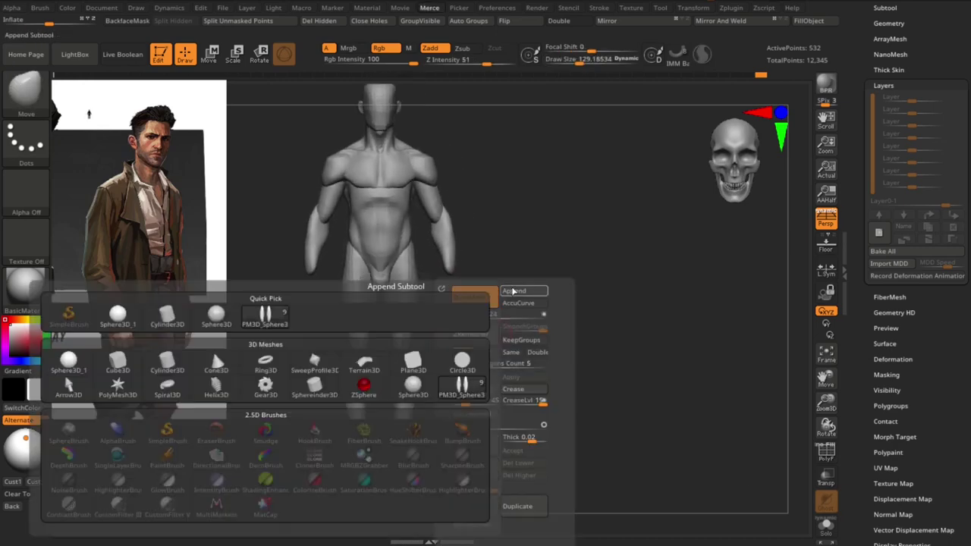
{"action": "left_click", "coordinate": [74, 363]}
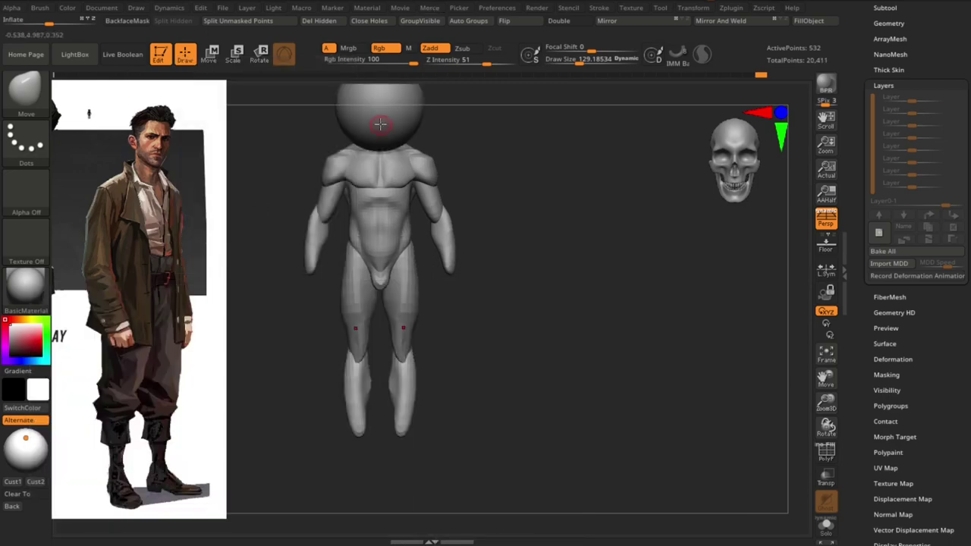
{"action": "left_click_drag", "start_coordinate": [371, 145], "coordinate": [361, 399]}
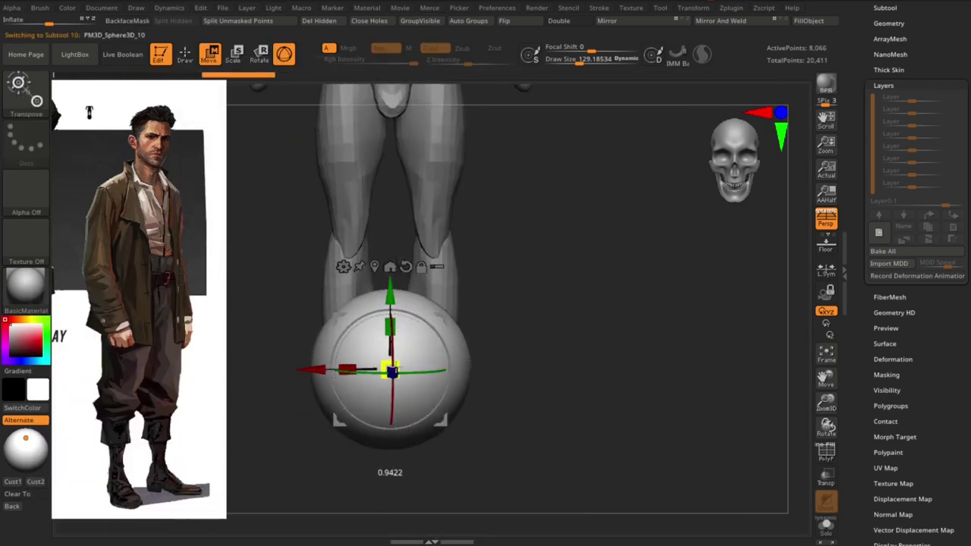
{"action": "left_click_drag", "start_coordinate": [516, 371], "coordinate": [365, 392]}
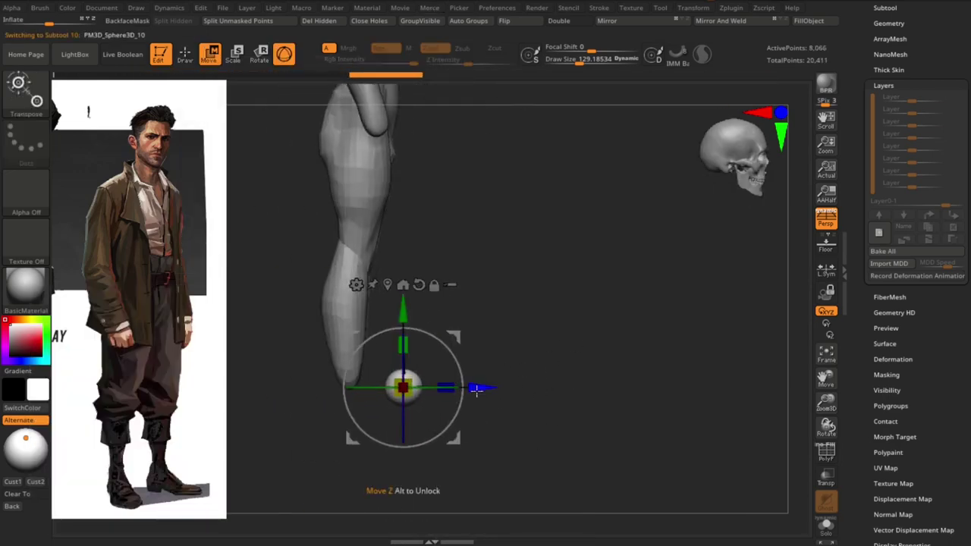
{"action": "key", "text": "space"}
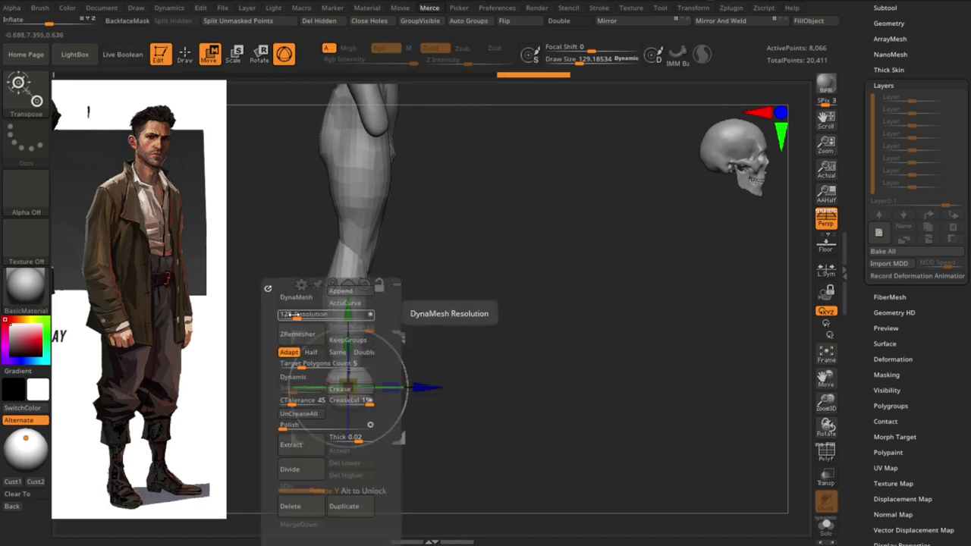
{"action": "left_click_drag", "start_coordinate": [341, 315], "coordinate": [288, 318]}
{"action": "left_click", "coordinate": [296, 297]}
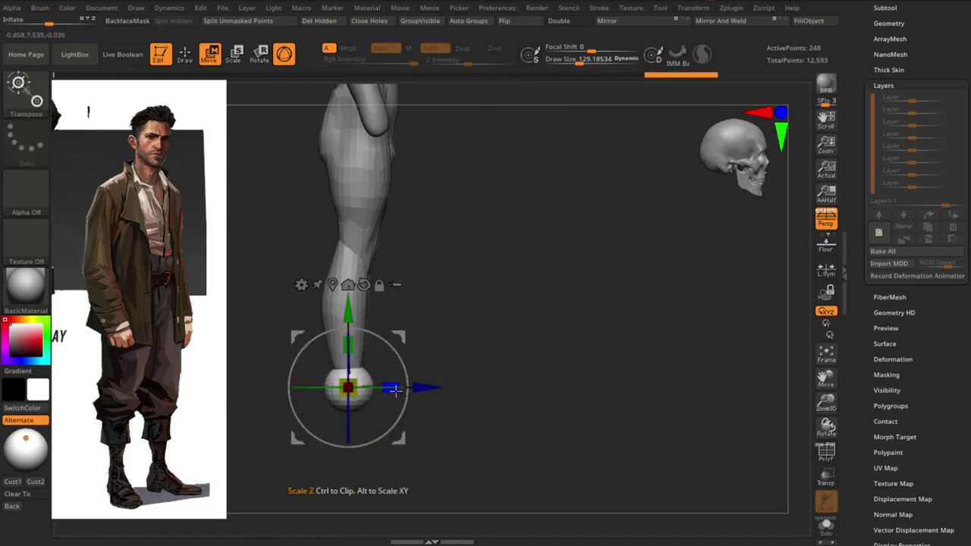
{"action": "left_click_drag", "start_coordinate": [390, 388], "coordinate": [441, 393]}
- Shape the foot block with the Move brush, checking it in a flat non-perspective side view
{"action": "key", "text": "q"}
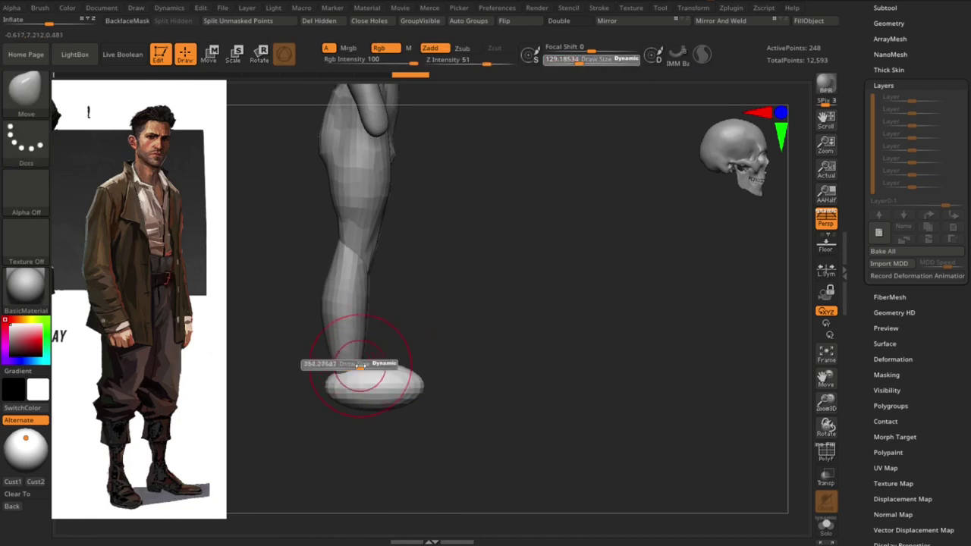
{"action": "right_click_drag", "start_coordinate": [347, 359], "coordinate": [362, 355], "text": "shift"}
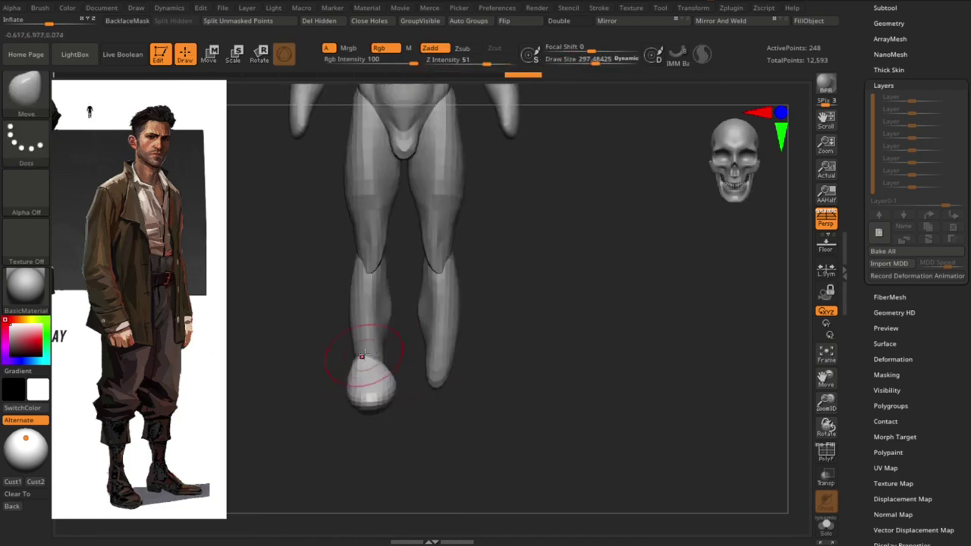
{"action": "mouse_move", "coordinate": [382, 398]}
{"action": "right_mouse_down"}
{"action": "mouse_move", "coordinate": [499, 423]}
{"action": "mouse_move", "coordinate": [377, 387]}
{"action": "mouse_move", "coordinate": [423, 398]}
{"action": "right_mouse_up"}
{"action": "key", "text": "s"}
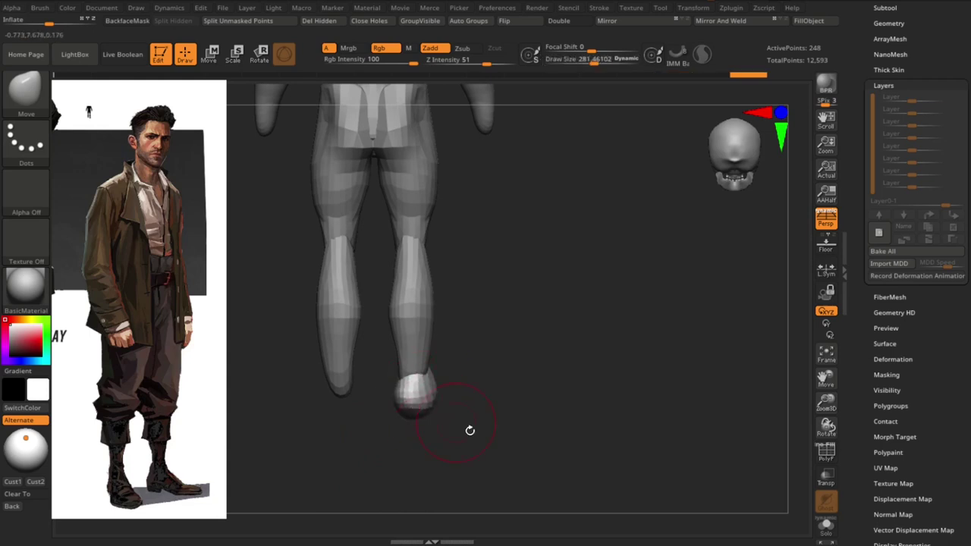
{"action": "mouse_move", "coordinate": [470, 430]}
{"action": "right_mouse_down"}
{"action": "mouse_move", "coordinate": [604, 372]}
{"action": "mouse_move", "coordinate": [804, 242]}
{"action": "right_mouse_up"}
{"action": "key", "text": "p"}
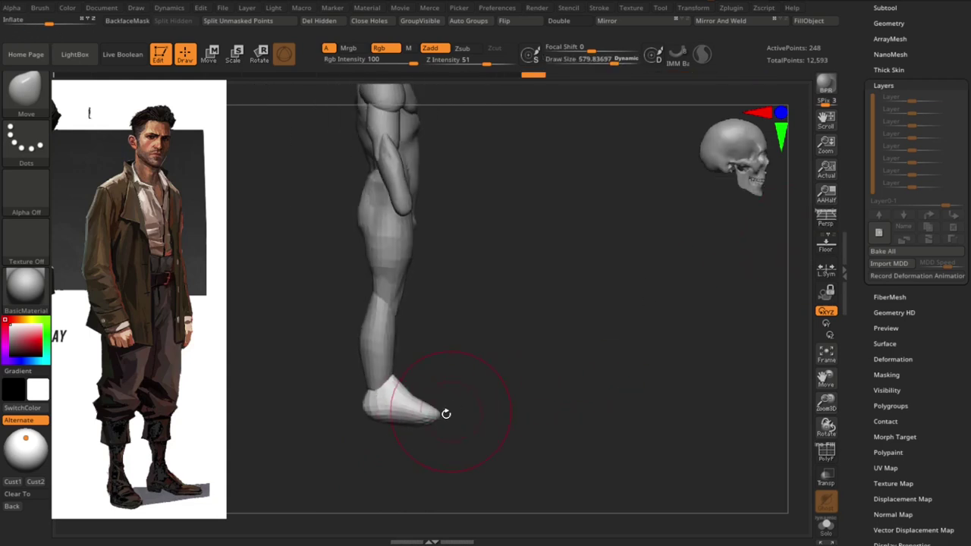
{"action": "mouse_move", "coordinate": [445, 413]}
{"action": "right_mouse_down"}
{"action": "mouse_move", "coordinate": [386, 423]}
{"action": "mouse_move", "coordinate": [622, 369]}
{"action": "mouse_move", "coordinate": [411, 396]}
{"action": "right_mouse_up"}
- Align the foot block under the leg and check the feet from three-quarter and underside views
{"action": "key", "text": "w"}
{"action": "right_click_drag", "start_coordinate": [472, 402], "coordinate": [482, 401]}
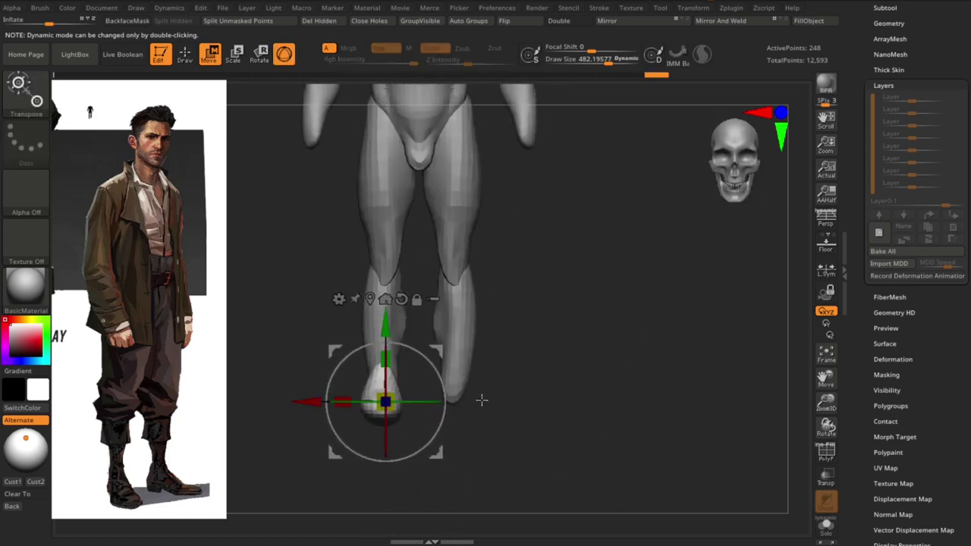
{"action": "right_click_drag", "start_coordinate": [576, 377], "coordinate": [612, 278]}
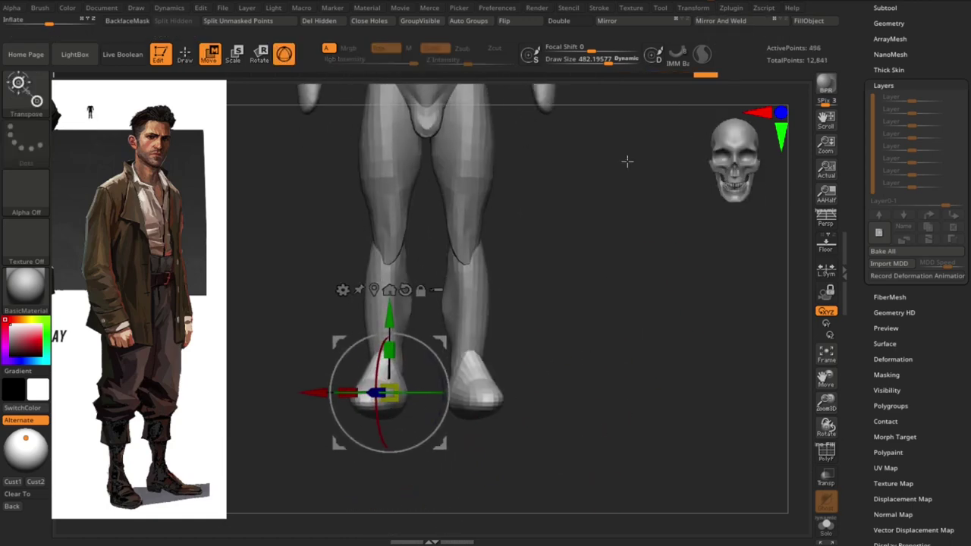
{"action": "key", "text": "q"}
{"action": "right_click_drag", "start_coordinate": [415, 428], "coordinate": [387, 420]}
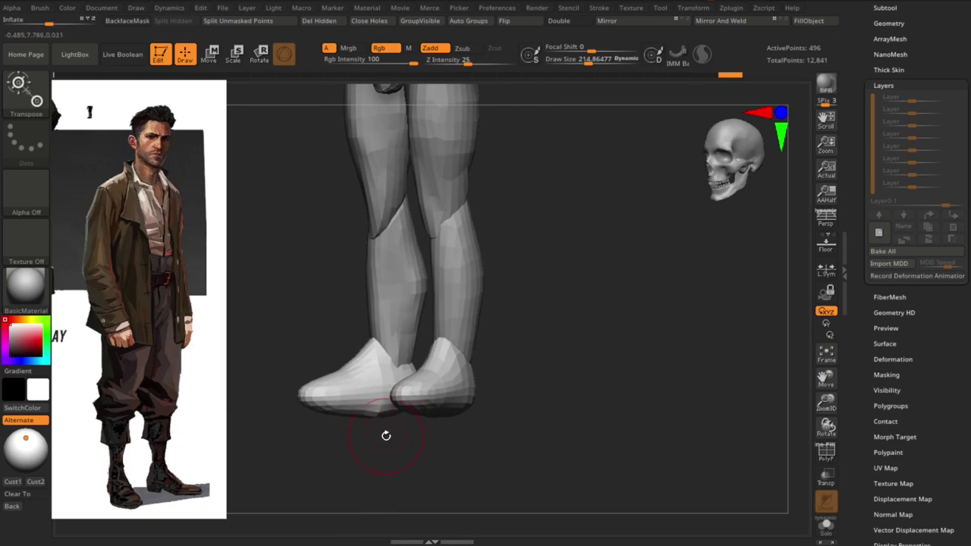
{"action": "key", "text": "w"}
{"action": "mouse_move", "coordinate": [485, 412]}
{"action": "right_mouse_down"}
{"action": "mouse_move", "coordinate": [624, 381]}
{"action": "mouse_move", "coordinate": [631, 351]}
{"action": "right_mouse_up"}
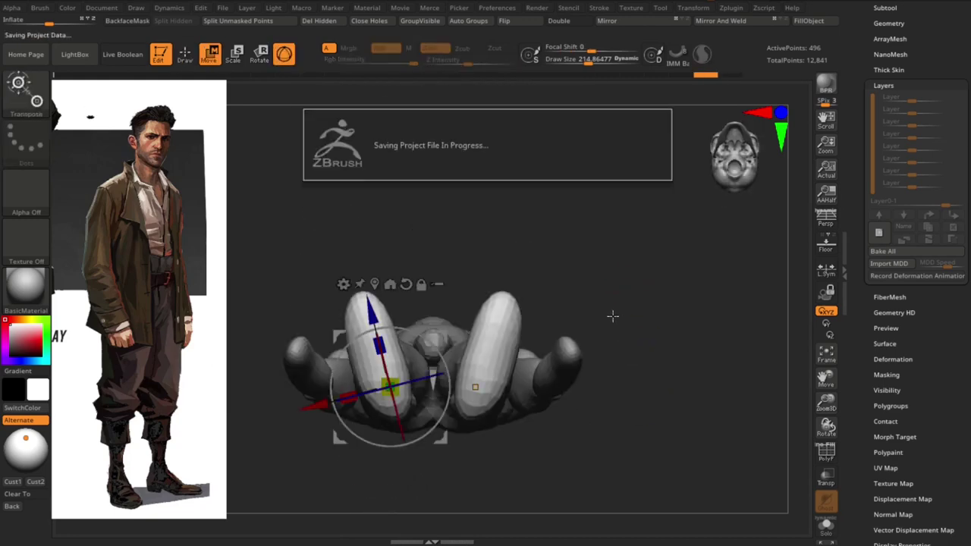
- Flatten the foot soles with the Move brush, undoing the two unwanted strokes
{"action": "key", "text": "q"}
{"action": "left_click_drag", "start_coordinate": [541, 329], "coordinate": [498, 334]}
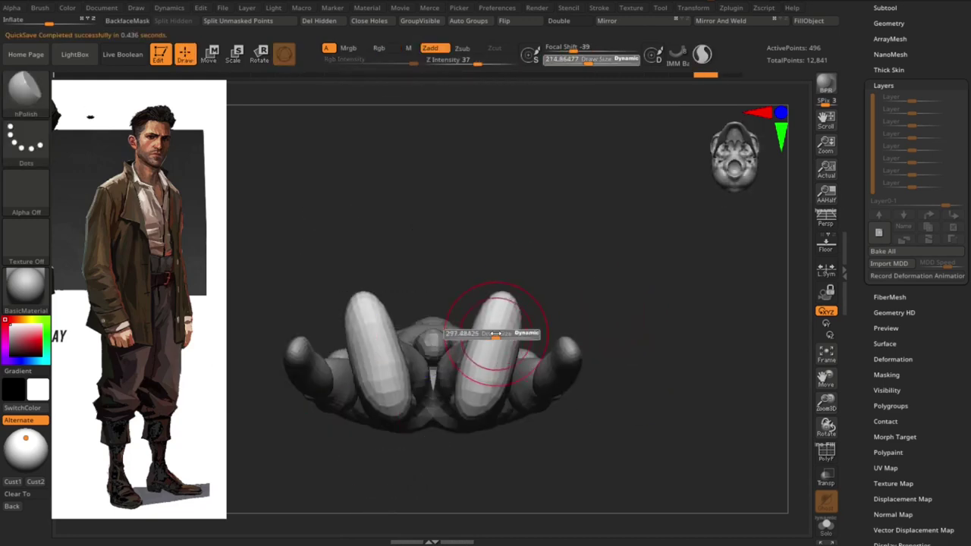
{"action": "mouse_move", "coordinate": [531, 334]}
{"action": "right_mouse_down", "text": "shift"}
{"action": "mouse_move", "coordinate": [638, 355]}
{"action": "mouse_move", "coordinate": [641, 296]}
{"action": "right_mouse_up", "text": "shift"}
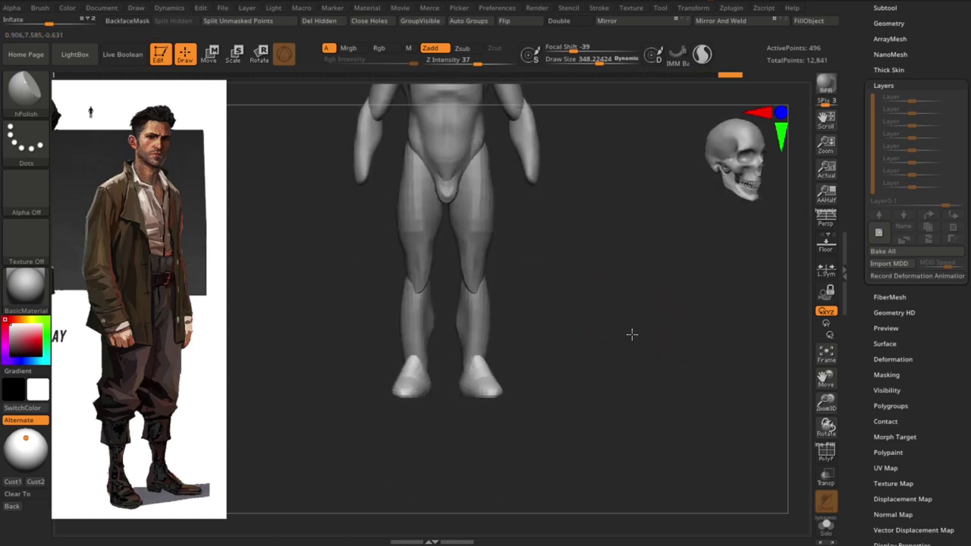
{"action": "mouse_move", "coordinate": [631, 334]}
{"action": "right_mouse_down", "text": "alt"}
{"action": "mouse_move", "coordinate": [678, 305]}
{"action": "mouse_move", "coordinate": [559, 395]}
{"action": "right_mouse_up", "text": "alt"}
{"action": "key", "text": "ctrl+z"}
{"action": "key", "text": "ctrl+z"}
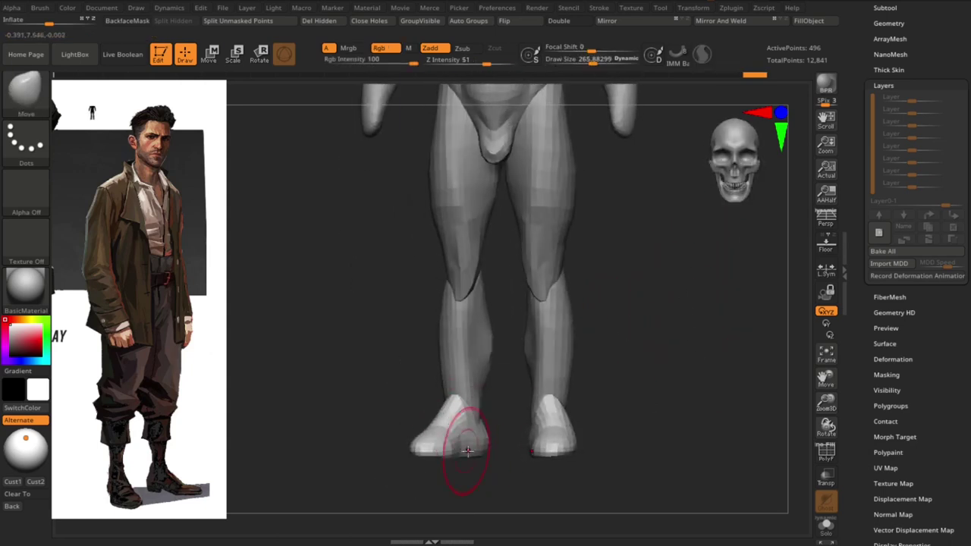
{"action": "key", "text": "ctrl+z"}
{"action": "key", "text": "ctrl+z"}
{"action": "key", "text": "ctrl+z"}
{"action": "mouse_move", "coordinate": [673, 424]}
{"action": "left_mouse_down"}
{"action": "mouse_move", "coordinate": [520, 336]}
{"action": "mouse_move", "coordinate": [468, 410]}
{"action": "left_mouse_up"}
- Shape the heels from behind and below with a smaller brush, then fit the whole figure in view
{"action": "key", "text": "s"}
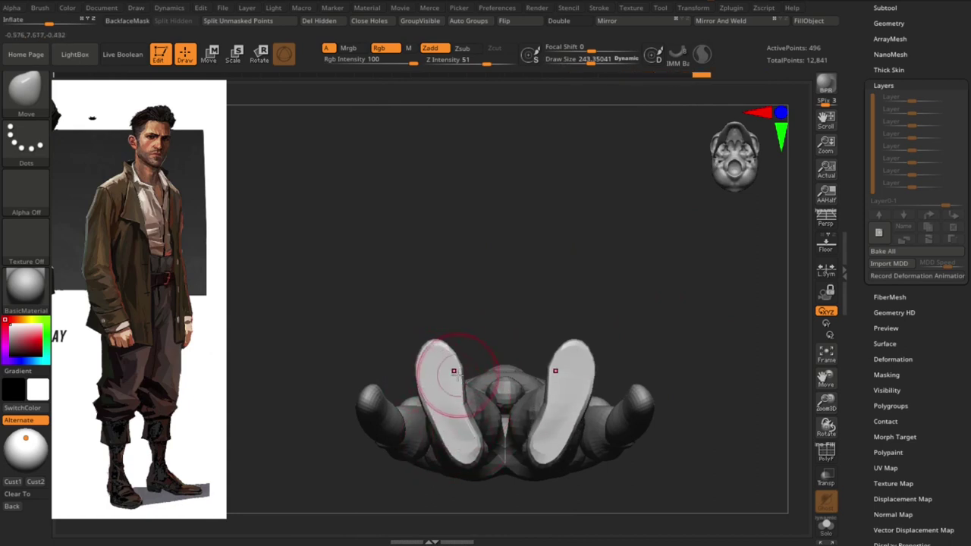
{"action": "mouse_move", "coordinate": [462, 379]}
{"action": "right_mouse_down"}
{"action": "mouse_move", "coordinate": [514, 429]}
{"action": "mouse_move", "coordinate": [499, 357]}
{"action": "right_mouse_up"}
{"action": "key", "text": "p"}
{"action": "key", "text": "bracketleft"}
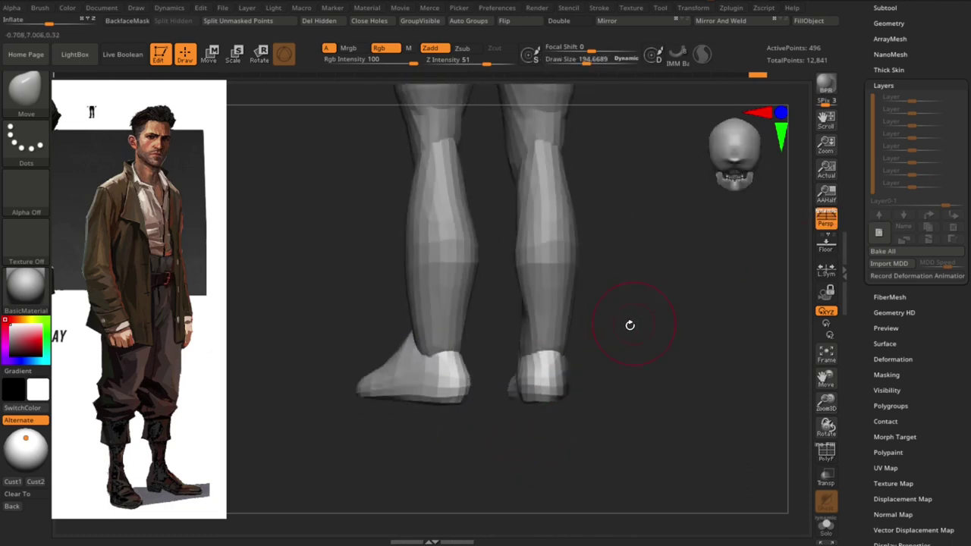
{"action": "right_click_drag", "start_coordinate": [629, 326], "coordinate": [560, 385]}
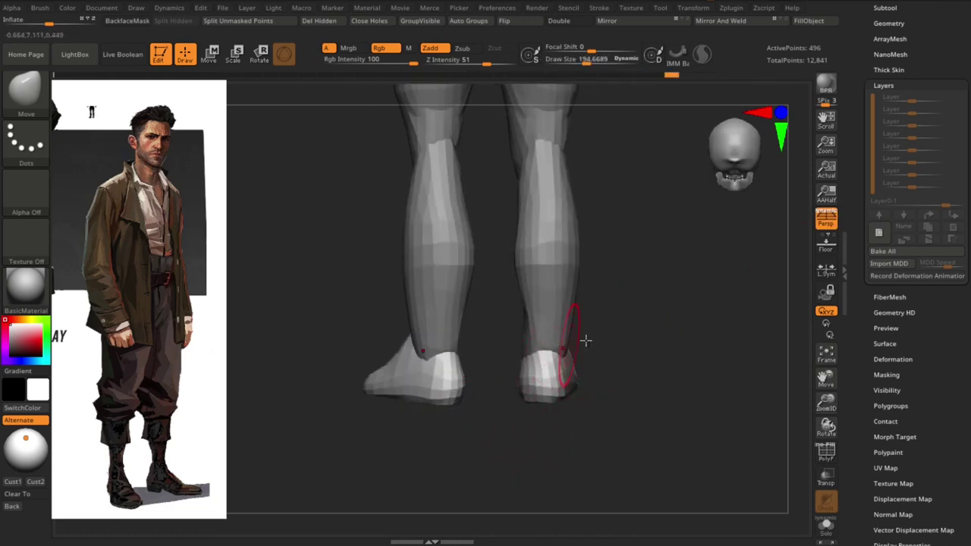
{"action": "mouse_move", "coordinate": [584, 341]}
{"action": "right_mouse_down"}
{"action": "mouse_move", "coordinate": [451, 358]}
{"action": "mouse_move", "coordinate": [483, 322]}
{"action": "mouse_move", "coordinate": [605, 284]}
{"action": "mouse_move", "coordinate": [484, 403]}
{"action": "mouse_move", "coordinate": [447, 392]}
{"action": "mouse_move", "coordinate": [553, 342]}
{"action": "mouse_move", "coordinate": [646, 325]}
{"action": "mouse_move", "coordinate": [628, 369]}
{"action": "right_mouse_up"}
{"action": "key", "text": "f"}
{"action": "key", "text": "f"}
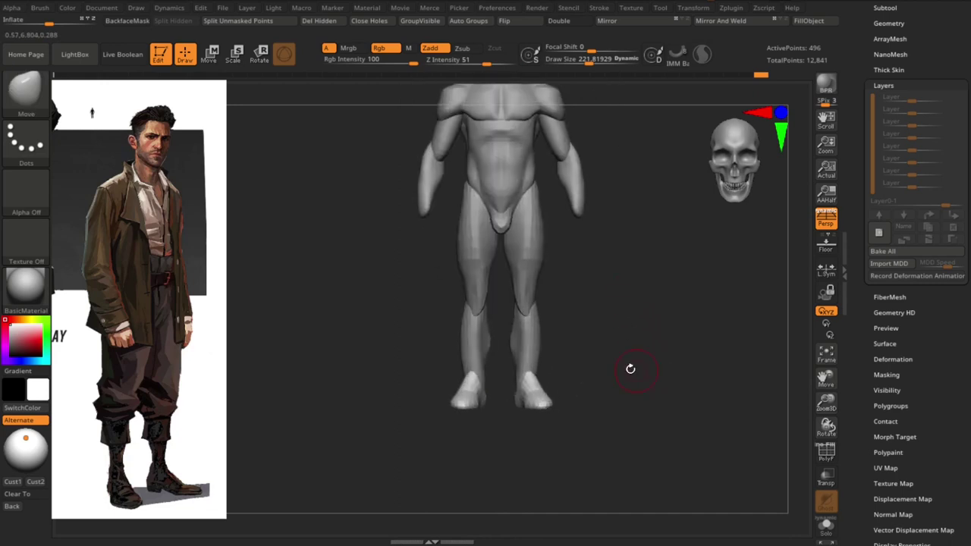
- Blend the calves and ankles into the feet with the Move brush from front and side views
{"action": "mouse_move", "coordinate": [630, 334]}
{"action": "right_mouse_down"}
{"action": "mouse_move", "coordinate": [553, 351]}
{"action": "mouse_move", "coordinate": [540, 383]}
{"action": "mouse_move", "coordinate": [561, 390]}
{"action": "mouse_move", "coordinate": [535, 390]}
{"action": "mouse_move", "coordinate": [566, 380]}
{"action": "mouse_move", "coordinate": [537, 365]}
{"action": "mouse_move", "coordinate": [538, 344]}
{"action": "mouse_move", "coordinate": [678, 342]}
{"action": "mouse_move", "coordinate": [450, 372]}
{"action": "mouse_move", "coordinate": [458, 363]}
{"action": "mouse_move", "coordinate": [448, 365]}
{"action": "right_mouse_up"}
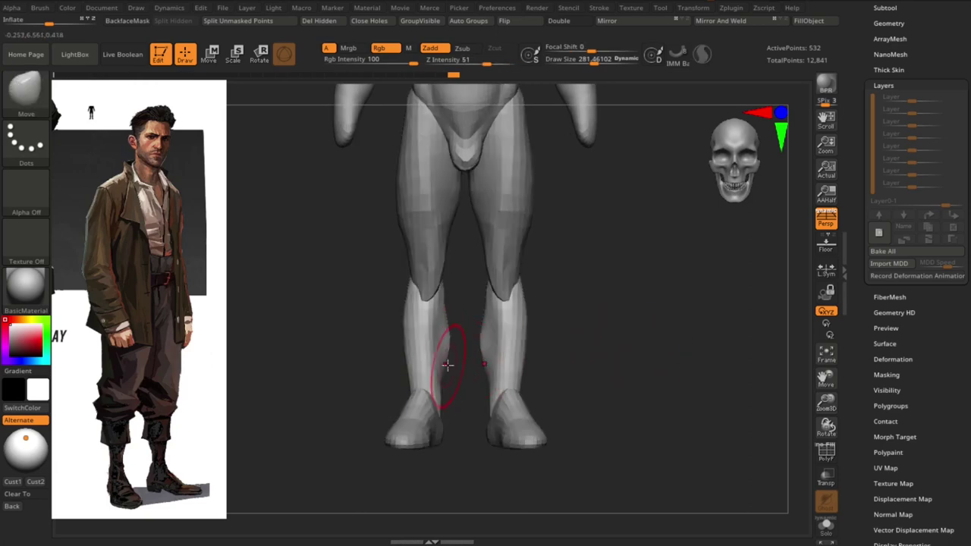
{"action": "mouse_move", "coordinate": [376, 345]}
{"action": "right_mouse_down"}
{"action": "mouse_move", "coordinate": [451, 384]}
{"action": "mouse_move", "coordinate": [459, 354]}
{"action": "right_mouse_up"}
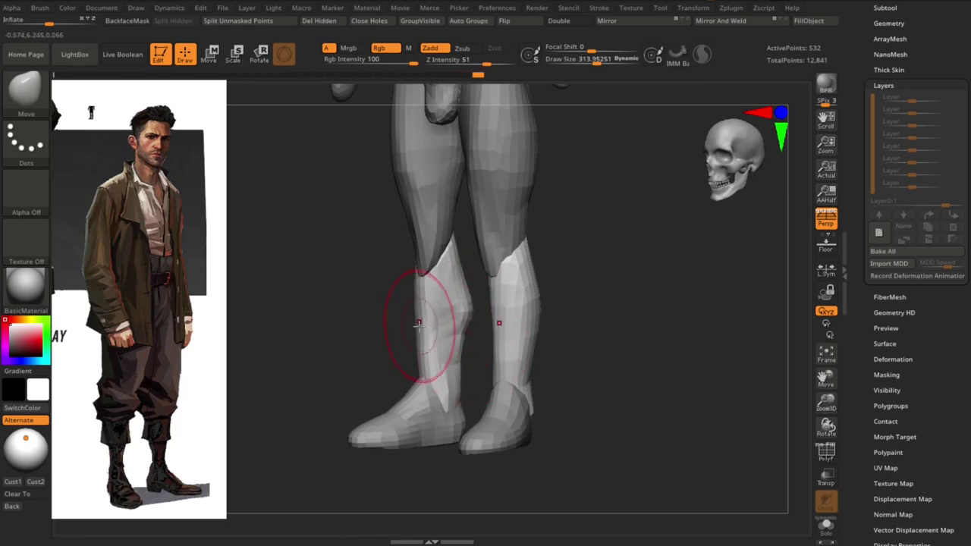
{"action": "key", "text": "s"}
{"action": "mouse_move", "coordinate": [407, 372]}
{"action": "right_mouse_down"}
{"action": "mouse_move", "coordinate": [449, 396]}
{"action": "mouse_move", "coordinate": [463, 385]}
{"action": "mouse_move", "coordinate": [432, 357]}
{"action": "mouse_move", "coordinate": [455, 361]}
{"action": "mouse_move", "coordinate": [442, 334]}
{"action": "mouse_move", "coordinate": [614, 339]}
{"action": "mouse_move", "coordinate": [587, 336]}
{"action": "mouse_move", "coordinate": [527, 369]}
{"action": "mouse_move", "coordinate": [638, 370]}
{"action": "mouse_move", "coordinate": [581, 379]}
{"action": "right_mouse_up"}
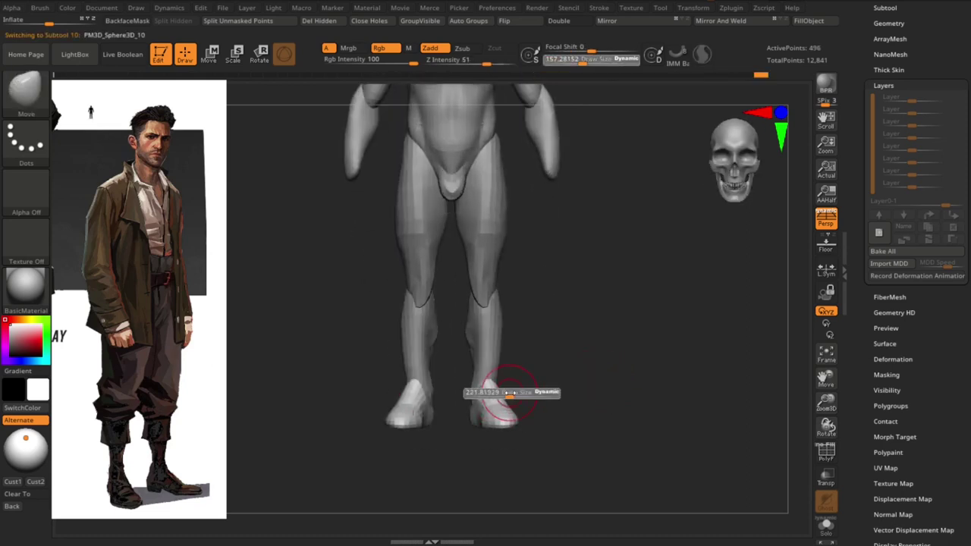
{"action": "mouse_move", "coordinate": [476, 390]}
{"action": "right_mouse_down"}
{"action": "mouse_move", "coordinate": [487, 391]}
{"action": "mouse_move", "coordinate": [442, 410]}
{"action": "mouse_move", "coordinate": [516, 470]}
{"action": "mouse_move", "coordinate": [444, 379]}
{"action": "mouse_move", "coordinate": [473, 389]}
{"action": "mouse_move", "coordinate": [494, 453]}
{"action": "mouse_move", "coordinate": [430, 428]}
{"action": "mouse_move", "coordinate": [642, 373]}
{"action": "mouse_move", "coordinate": [542, 429]}
{"action": "mouse_move", "coordinate": [513, 415]}
{"action": "mouse_move", "coordinate": [526, 455]}
{"action": "mouse_move", "coordinate": [605, 418]}
{"action": "mouse_move", "coordinate": [577, 331]}
{"action": "mouse_move", "coordinate": [500, 271]}
{"action": "mouse_move", "coordinate": [538, 261]}
{"action": "mouse_move", "coordinate": [574, 282]}
{"action": "right_mouse_up"}
{"action": "key", "text": "w"}
{"action": "key", "text": "q"}
- Select the legs mesh and push out the buttocks with a larger brush, checking from behind
{"action": "left_click", "coordinate": [500, 271], "text": "alt"}
{"action": "mouse_move", "coordinate": [581, 329]}
{"action": "right_mouse_down"}
{"action": "mouse_move", "coordinate": [570, 284]}
{"action": "mouse_move", "coordinate": [509, 286]}
{"action": "right_mouse_up"}
{"action": "key", "text": "s"}
{"action": "key", "text": "s"}
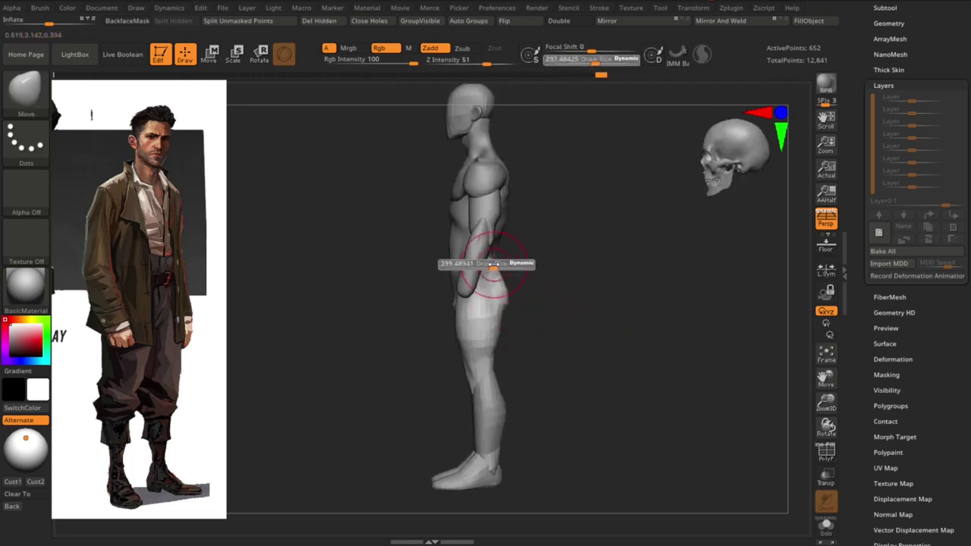
{"action": "left_click", "coordinate": [506, 297]}
{"action": "key", "text": "s"}
{"action": "key", "text": "s"}
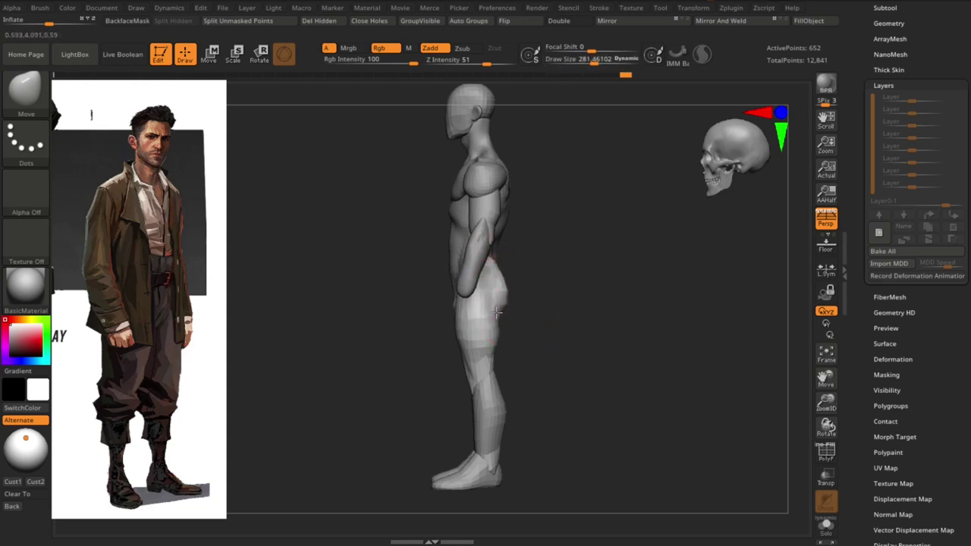
- Carve the gluteal fold with DamStandard from a back view, then check the figure from side and front
{"action": "mouse_move", "coordinate": [540, 339]}
{"action": "left_mouse_down"}
{"action": "mouse_move", "coordinate": [675, 364]}
{"action": "mouse_move", "coordinate": [530, 284]}
{"action": "left_mouse_up"}
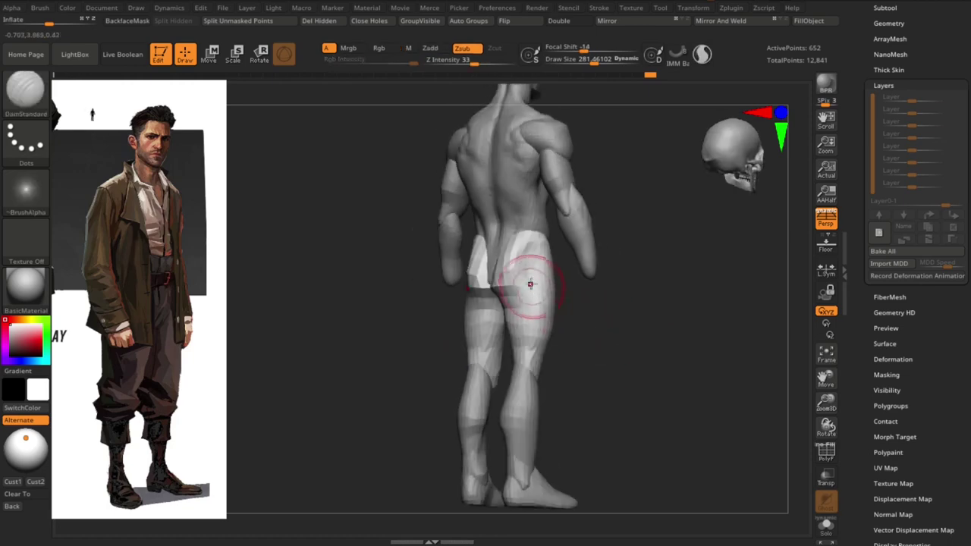
{"action": "mouse_move", "coordinate": [590, 370]}
{"action": "left_mouse_down"}
{"action": "mouse_move", "coordinate": [564, 349]}
{"action": "mouse_move", "coordinate": [516, 275]}
{"action": "mouse_move", "coordinate": [575, 382]}
{"action": "mouse_move", "coordinate": [589, 386]}
{"action": "mouse_move", "coordinate": [576, 379]}
{"action": "left_mouse_up"}
{"action": "left_click_drag", "start_coordinate": [447, 291], "coordinate": [468, 298]}
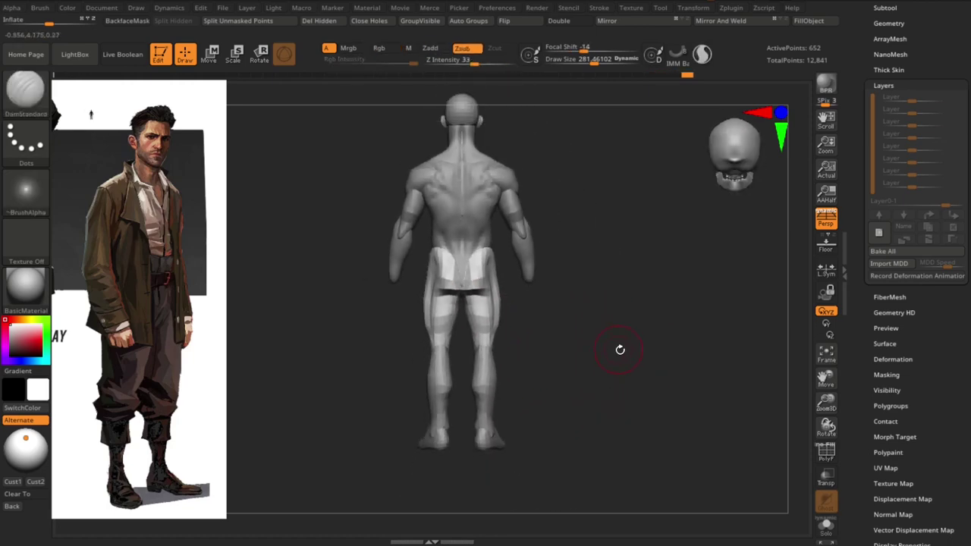
{"action": "mouse_move", "coordinate": [619, 349]}
{"action": "left_mouse_down"}
{"action": "mouse_move", "coordinate": [523, 354]}
{"action": "mouse_move", "coordinate": [629, 353]}
{"action": "mouse_move", "coordinate": [555, 362]}
{"action": "mouse_move", "coordinate": [613, 362]}
{"action": "mouse_move", "coordinate": [629, 317]}
{"action": "mouse_move", "coordinate": [604, 359]}
{"action": "left_mouse_up"}
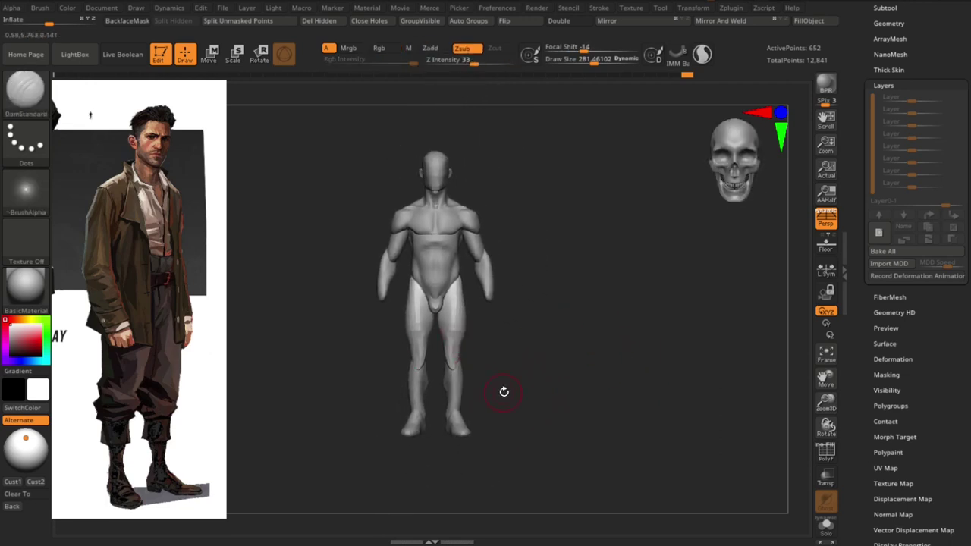
{"action": "mouse_move", "coordinate": [503, 391]}
{"action": "left_mouse_down"}
{"action": "mouse_move", "coordinate": [449, 403]}
{"action": "mouse_move", "coordinate": [607, 253]}
{"action": "left_mouse_up"}
- MergeDown the selected subtool into the one below, confirming, and check the model from behind
{"action": "left_click", "coordinate": [884, 8]}
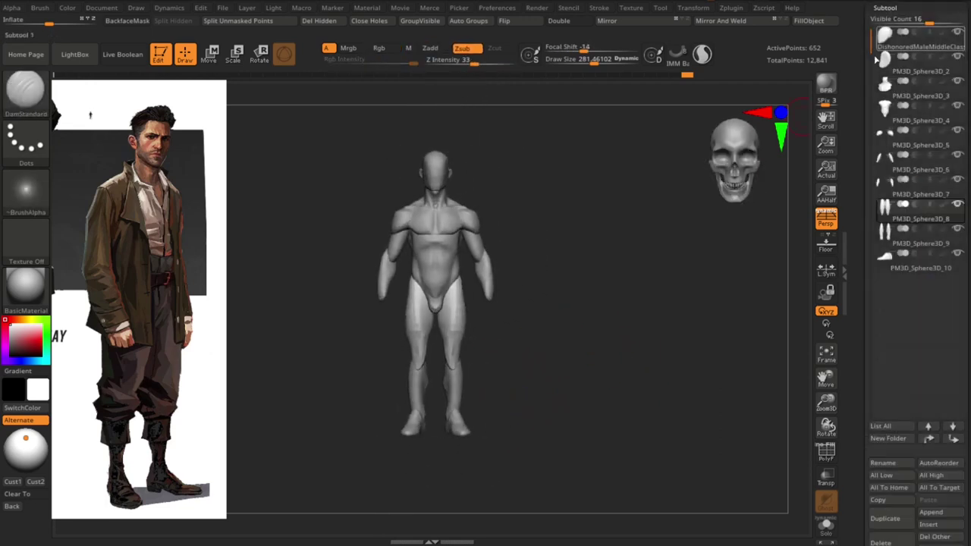
{"action": "key", "text": "shift+s"}
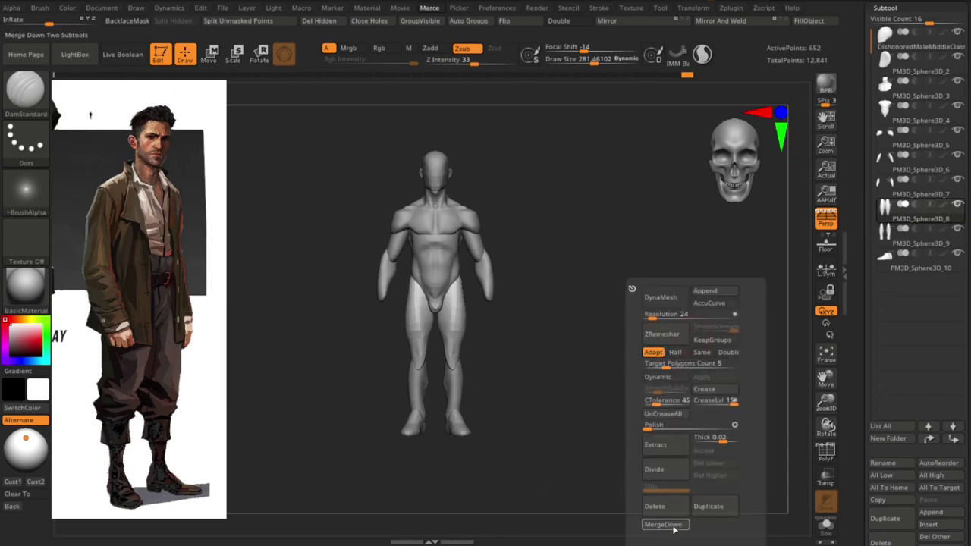
{"action": "left_click", "coordinate": [650, 526]}
{"action": "left_click", "coordinate": [675, 531]}
{"action": "left_click", "coordinate": [427, 412], "text": "alt"}
{"action": "key", "text": "w"}
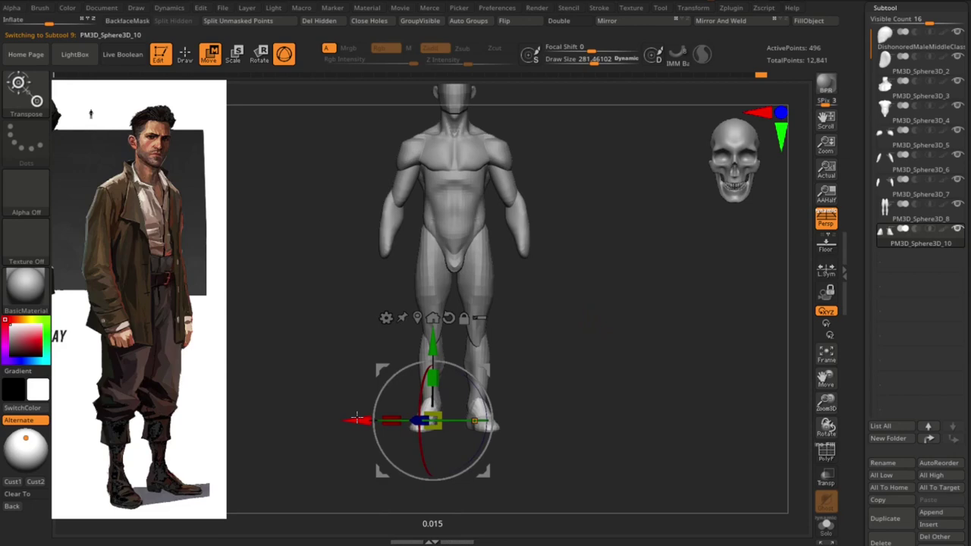
{"action": "key", "text": "q"}
{"action": "mouse_move", "coordinate": [523, 417]}
{"action": "left_mouse_down"}
{"action": "mouse_move", "coordinate": [579, 394]}
{"action": "mouse_move", "coordinate": [525, 399]}
{"action": "mouse_move", "coordinate": [589, 241]}
{"action": "left_mouse_up"}
{"action": "key", "text": "w"}
{"action": "key", "text": "q"}
- Tweak the arm and shoulder pieces with the Move brush and MergeDown the shoulder into the arm
{"action": "left_click", "coordinate": [500, 193], "text": "alt"}
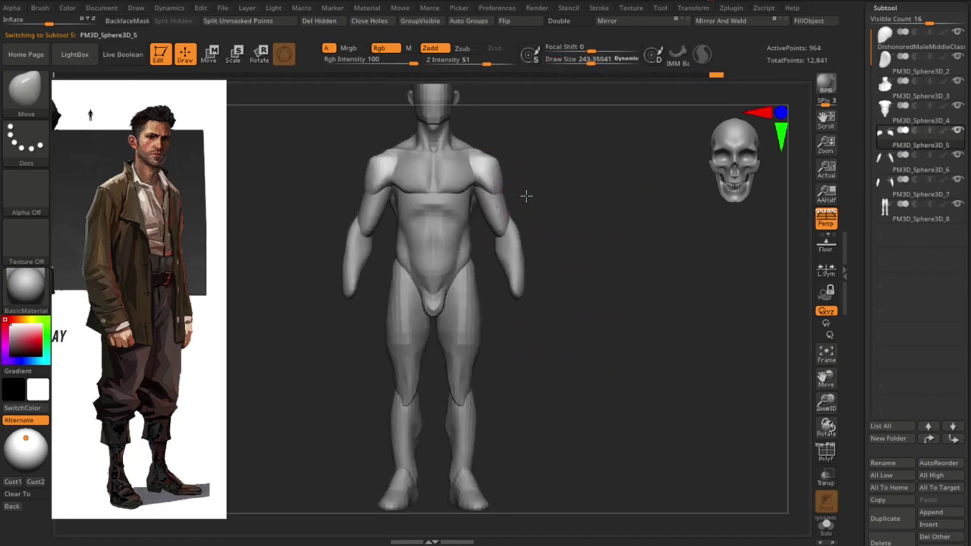
{"action": "mouse_move", "coordinate": [525, 196]}
{"action": "left_mouse_down"}
{"action": "mouse_move", "coordinate": [473, 184]}
{"action": "mouse_move", "coordinate": [515, 179]}
{"action": "mouse_move", "coordinate": [586, 206]}
{"action": "mouse_move", "coordinate": [448, 210]}
{"action": "mouse_move", "coordinate": [481, 223]}
{"action": "mouse_move", "coordinate": [542, 213]}
{"action": "mouse_move", "coordinate": [553, 195]}
{"action": "mouse_move", "coordinate": [475, 217]}
{"action": "mouse_move", "coordinate": [635, 243]}
{"action": "mouse_move", "coordinate": [617, 264]}
{"action": "mouse_move", "coordinate": [567, 269]}
{"action": "mouse_move", "coordinate": [581, 295]}
{"action": "mouse_move", "coordinate": [588, 226]}
{"action": "mouse_move", "coordinate": [622, 293]}
{"action": "mouse_move", "coordinate": [466, 238]}
{"action": "mouse_move", "coordinate": [465, 265]}
{"action": "left_mouse_up"}
{"action": "key", "text": "s"}
{"action": "left_click", "coordinate": [536, 199], "text": "alt"}
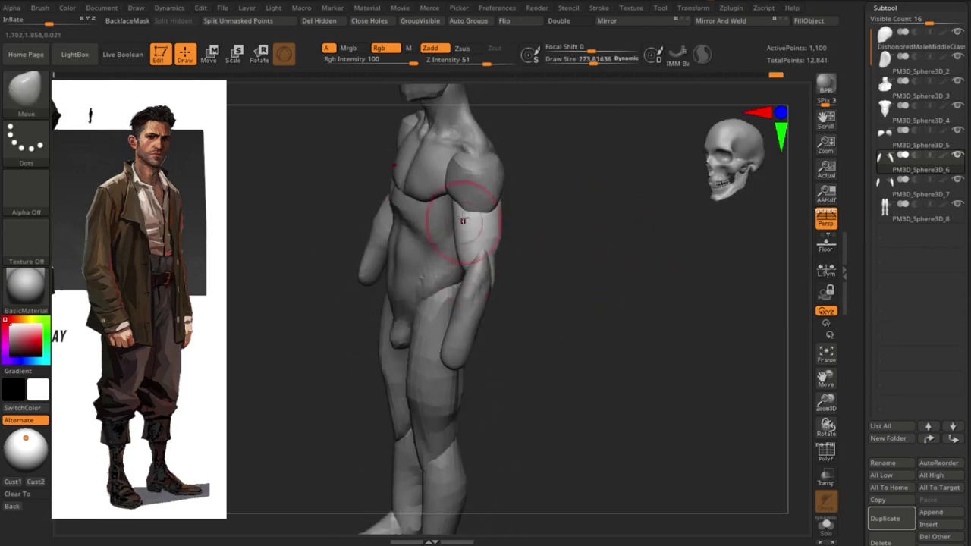
{"action": "mouse_move", "coordinate": [459, 200]}
{"action": "left_mouse_down", "text": "shift"}
{"action": "mouse_move", "coordinate": [552, 263]}
{"action": "mouse_move", "coordinate": [481, 200]}
{"action": "mouse_move", "coordinate": [515, 258]}
{"action": "mouse_move", "coordinate": [481, 196]}
{"action": "mouse_move", "coordinate": [582, 238]}
{"action": "mouse_move", "coordinate": [578, 249]}
{"action": "left_mouse_up", "text": "shift"}
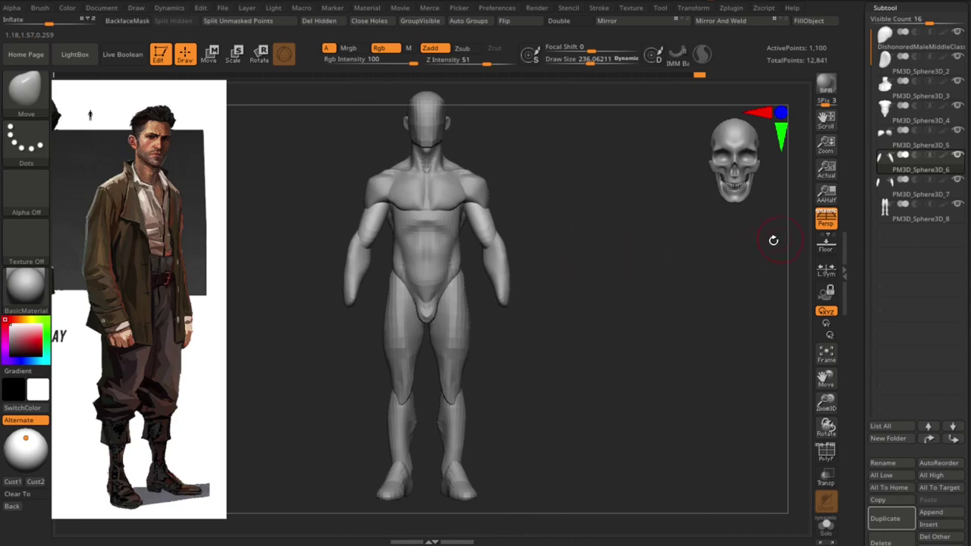
{"action": "key", "text": "space"}
{"action": "left_click", "coordinate": [652, 524]}
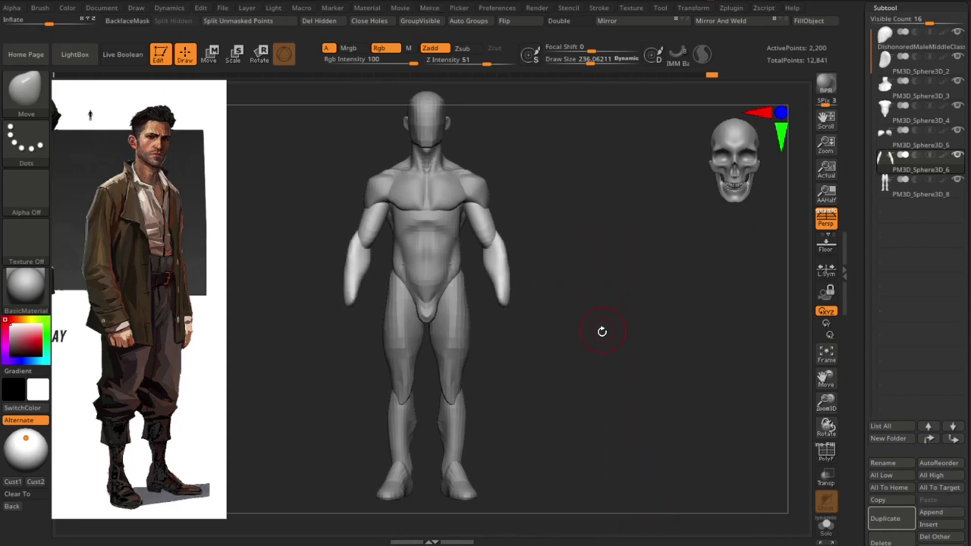
- DynaMesh the legs subtool and view it from behind and front
{"action": "left_click", "coordinate": [469, 334], "text": "alt"}
{"action": "key", "text": "space"}
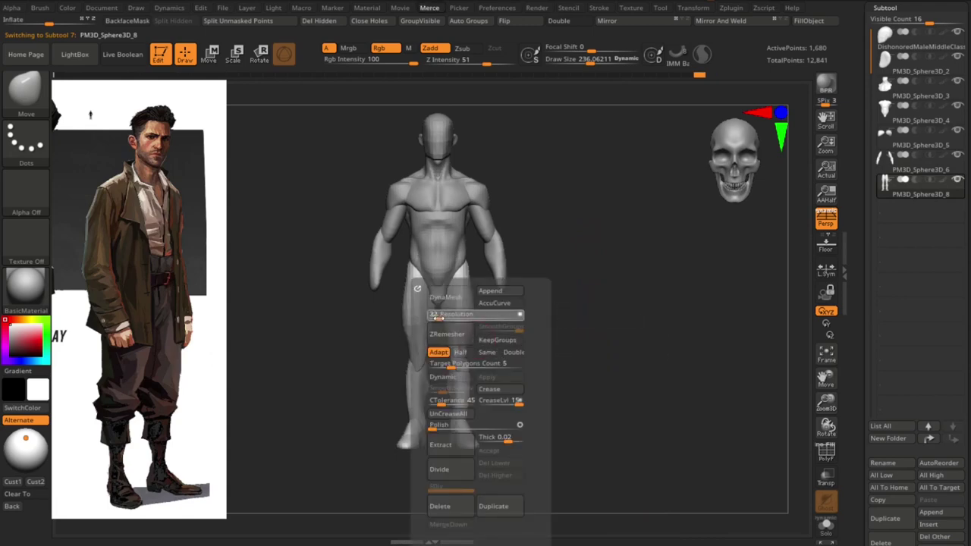
{"action": "mouse_move", "coordinate": [566, 354]}
{"action": "left_mouse_down"}
{"action": "mouse_move", "coordinate": [483, 238]}
{"action": "mouse_move", "coordinate": [489, 223]}
{"action": "left_mouse_up"}
{"action": "mouse_move", "coordinate": [506, 397]}
{"action": "left_mouse_down"}
{"action": "mouse_move", "coordinate": [672, 346]}
{"action": "mouse_move", "coordinate": [564, 333]}
{"action": "left_mouse_up"}
- Select the torso, MergeDown the legs into it and DynaMesh the combined body
{"action": "left_click", "coordinate": [579, 289], "text": "alt"}
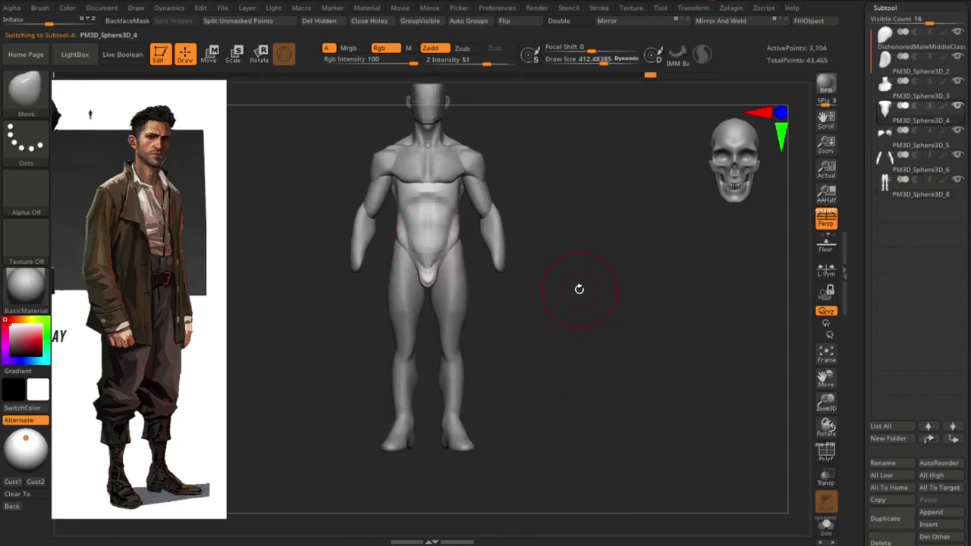
{"action": "key", "text": "ctrl"}
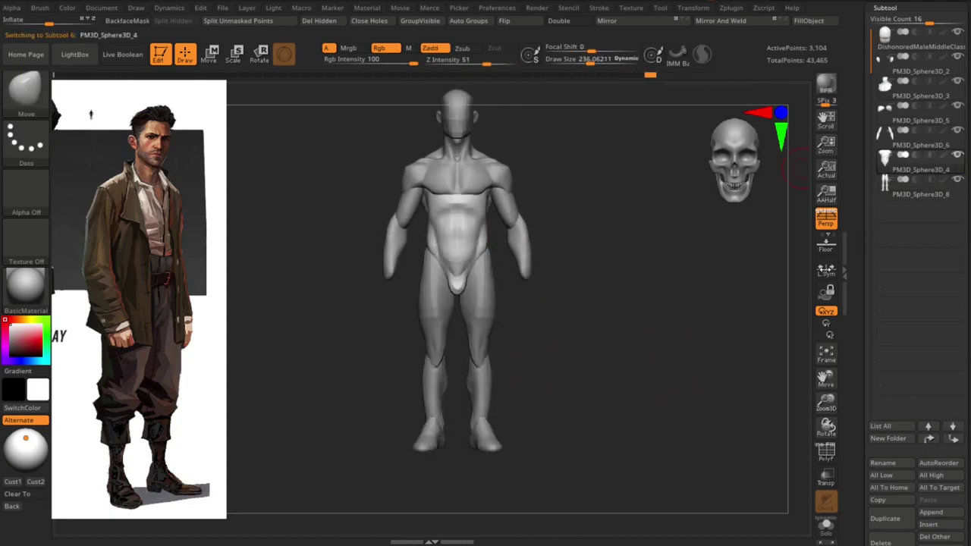
{"action": "right_click", "coordinate": [577, 284]}
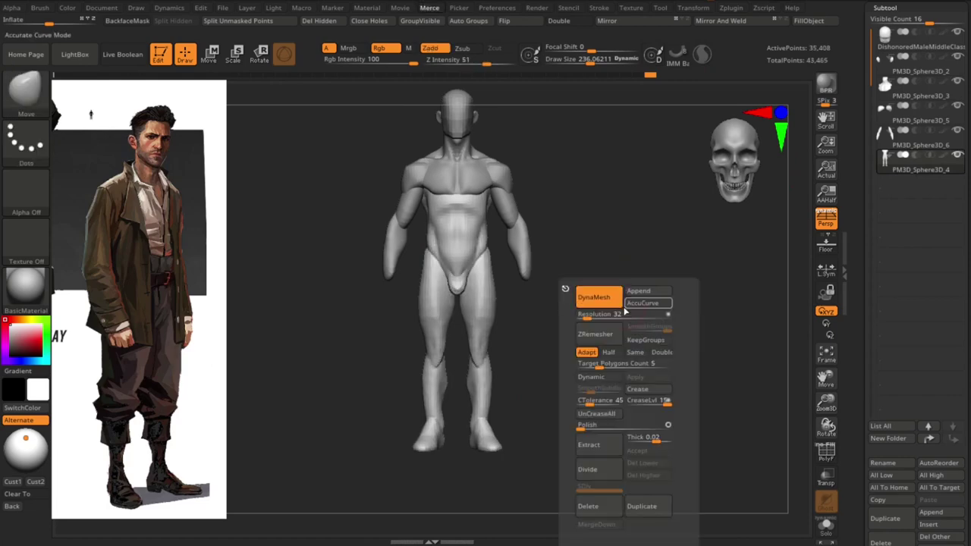
{"action": "key", "text": "space"}
{"action": "left_click", "coordinate": [596, 297]}
- Save the file with Ctrl+S and return the body to a front view
{"action": "left_click_drag", "start_coordinate": [633, 276], "coordinate": [516, 293]}
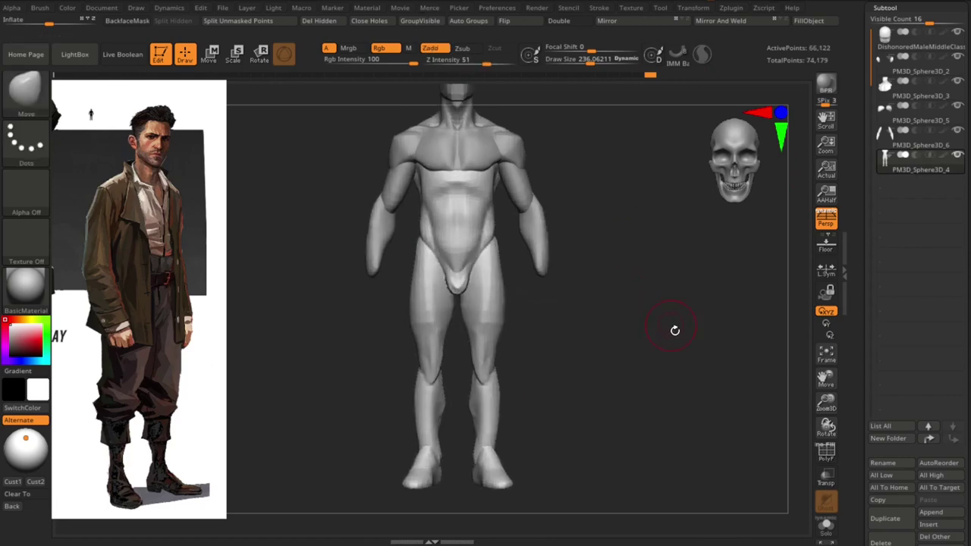
{"action": "key", "text": "ctrl+s"}
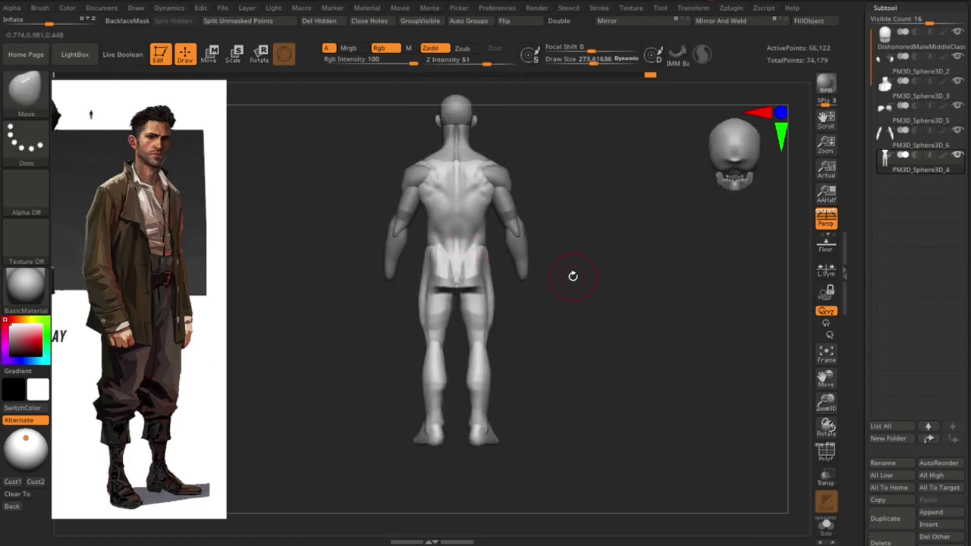
{"action": "key", "text": "s"}
{"action": "key", "text": "shift"}
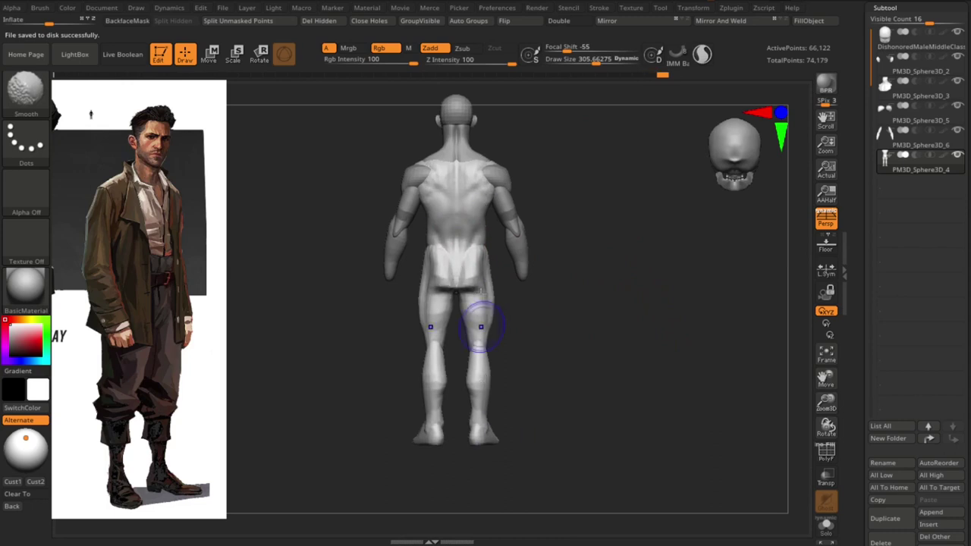
{"action": "left_click_drag", "start_coordinate": [612, 337], "coordinate": [595, 326], "text": "shift"}
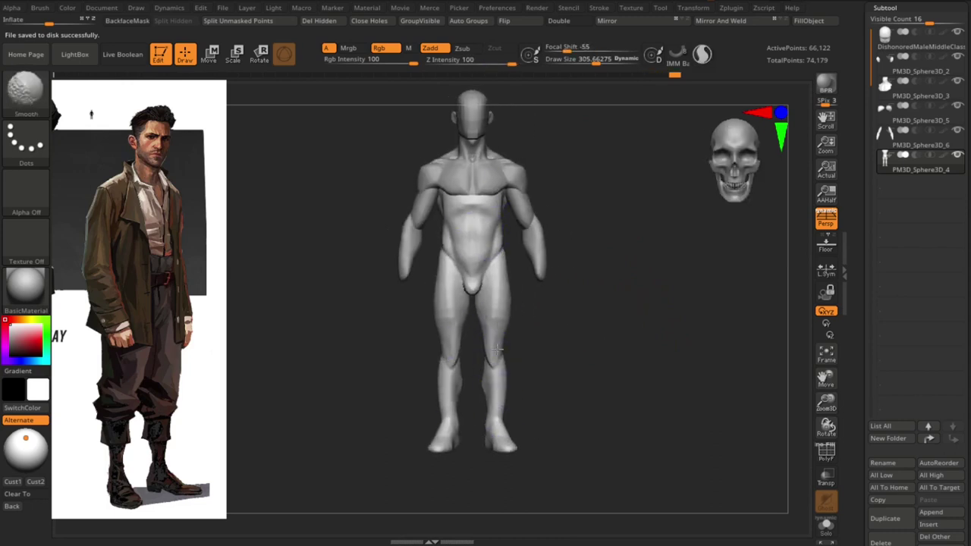
- Add a new sculpting layer and carve the fold beneath the buttocks with DamStandard
{"action": "left_click_drag", "start_coordinate": [620, 234], "coordinate": [514, 174]}
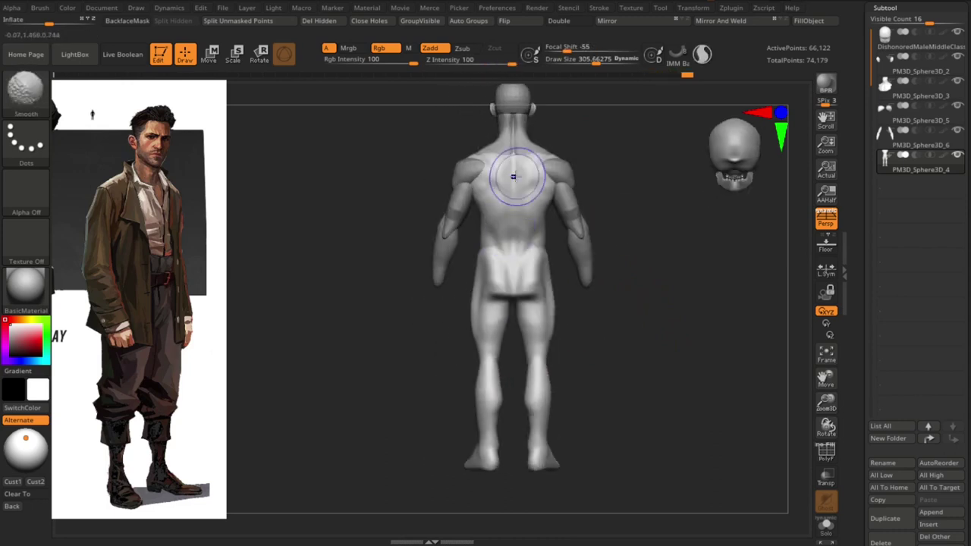
{"action": "left_click", "coordinate": [883, 85]}
{"action": "left_click", "coordinate": [880, 232]}
{"action": "key", "text": "b"}
{"action": "key", "text": "d"}
{"action": "key", "text": "s"}
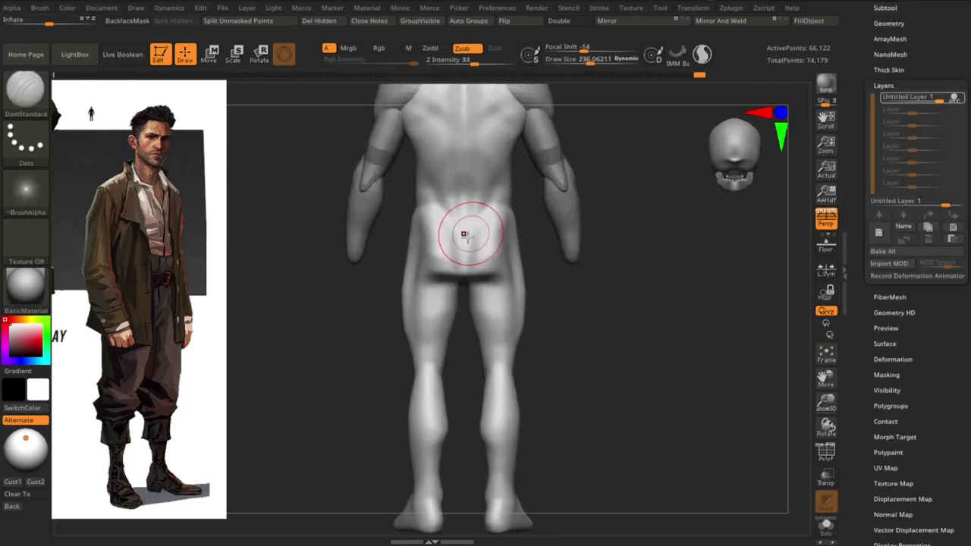
{"action": "right_click_drag", "start_coordinate": [465, 274], "coordinate": [462, 260]}
{"action": "right_click_drag", "start_coordinate": [485, 307], "coordinate": [465, 278]}
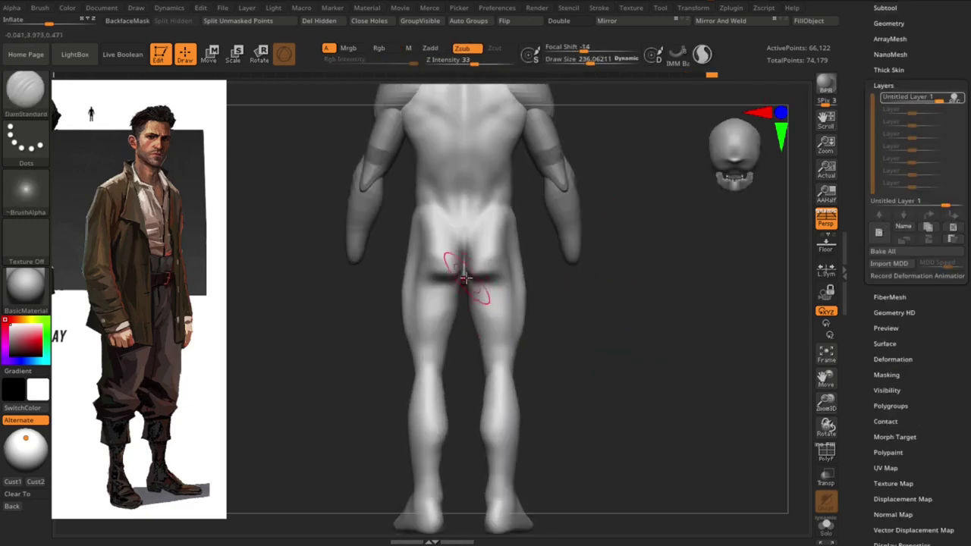
{"action": "right_click_drag", "start_coordinate": [553, 304], "coordinate": [464, 274]}
- Build up and round the buttocks with ClayBuildup, its alpha turned off
{"action": "key", "text": "b"}
{"action": "key", "text": "c"}
{"action": "key", "text": "b"}
{"action": "left_click", "coordinate": [92, 205]}
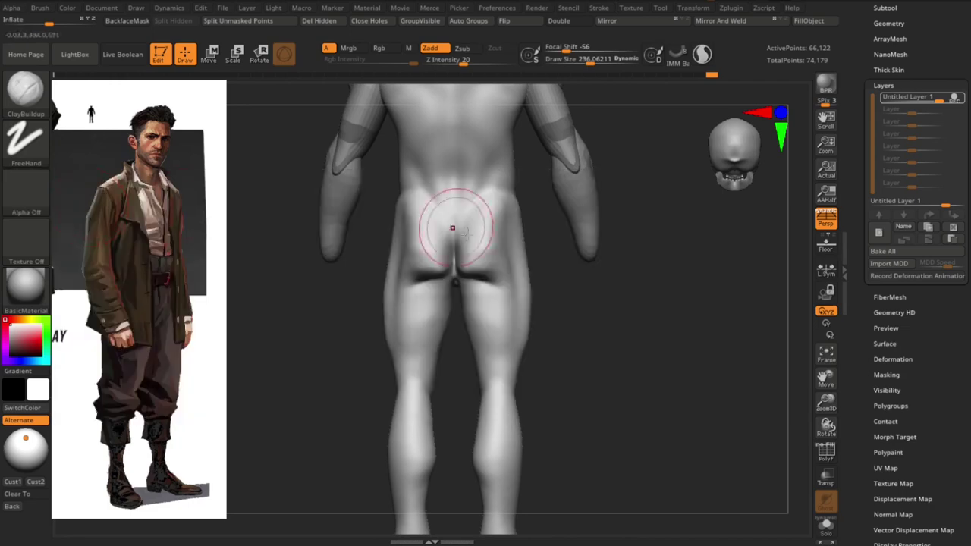
{"action": "mouse_move", "coordinate": [494, 277]}
{"action": "right_mouse_down"}
{"action": "mouse_move", "coordinate": [472, 253]}
{"action": "mouse_move", "coordinate": [493, 265]}
{"action": "right_mouse_up"}
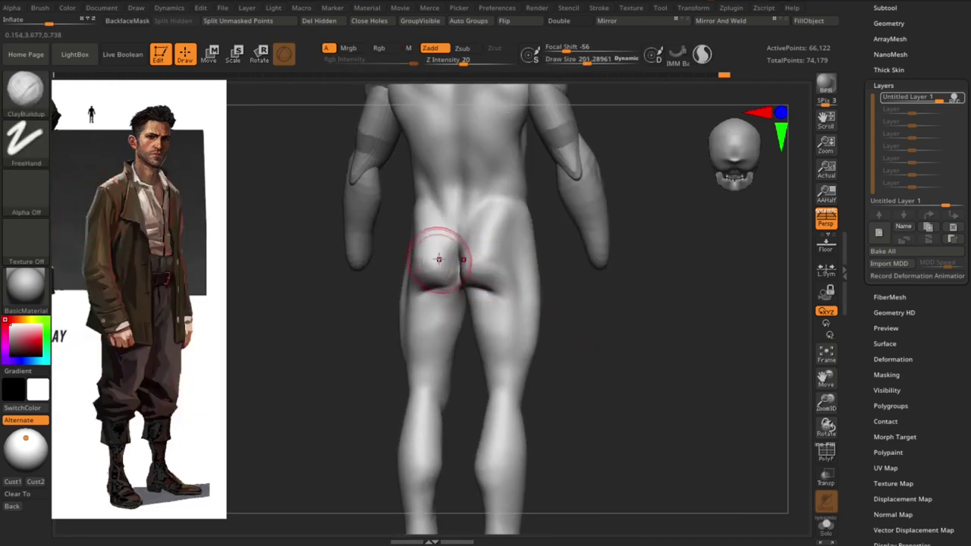
{"action": "mouse_move", "coordinate": [441, 278]}
{"action": "right_mouse_down"}
{"action": "mouse_move", "coordinate": [622, 336]}
{"action": "mouse_move", "coordinate": [455, 228]}
{"action": "mouse_move", "coordinate": [602, 340]}
{"action": "mouse_move", "coordinate": [592, 364]}
{"action": "mouse_move", "coordinate": [479, 293]}
{"action": "mouse_move", "coordinate": [623, 371]}
{"action": "right_mouse_up"}
- Reshape the glutes with a larger Move Topological brush, then smooth them
{"action": "key", "text": "b"}
{"action": "key", "text": "m"}
{"action": "key", "text": "t"}
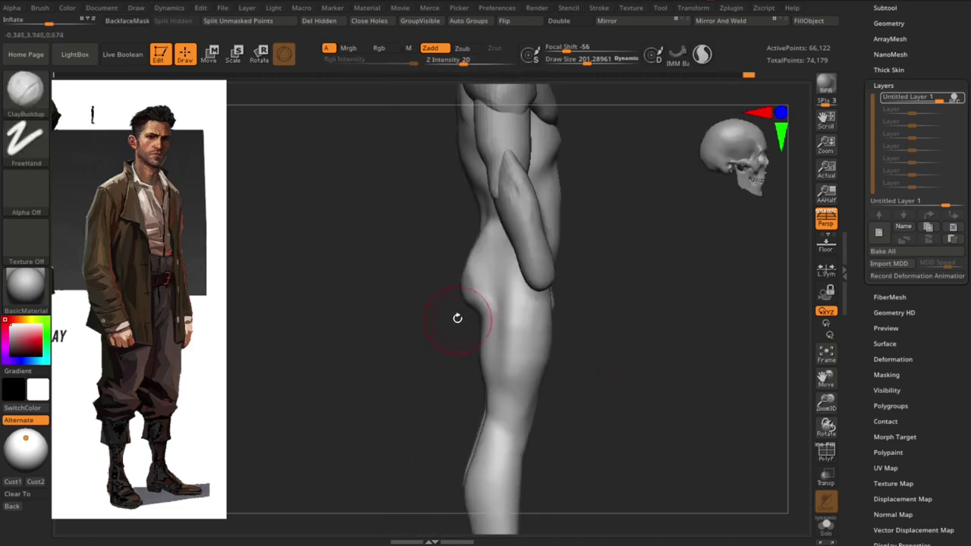
{"action": "key", "text": "s"}
{"action": "left_click_drag", "start_coordinate": [465, 290], "coordinate": [462, 288]}
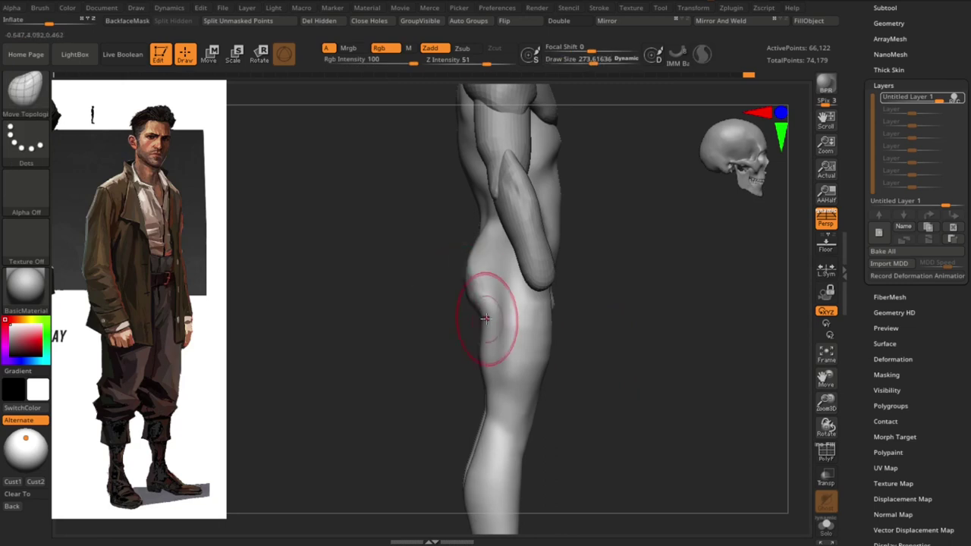
{"action": "key", "text": "shift"}
{"action": "right_click_drag", "start_coordinate": [446, 368], "coordinate": [456, 256], "text": "ctrl"}
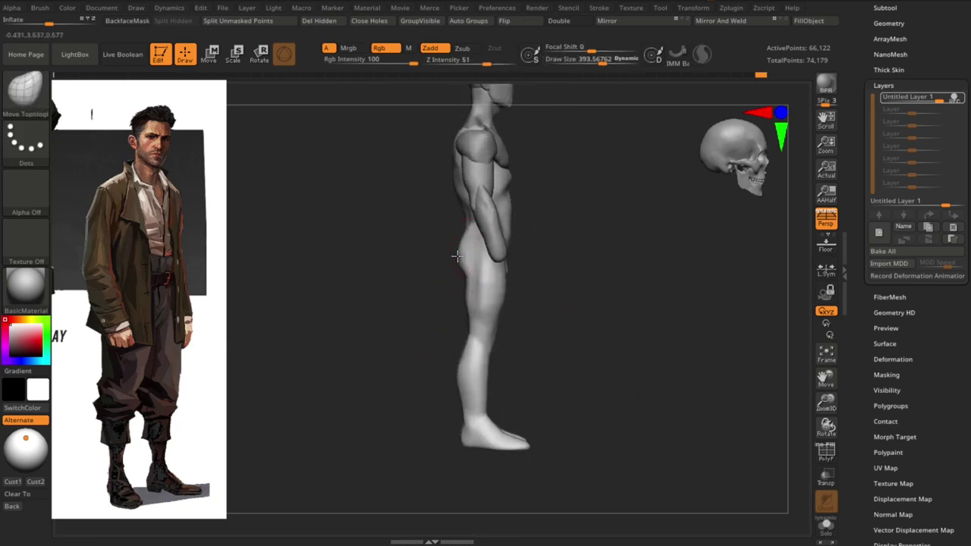
{"action": "mouse_move", "coordinate": [469, 337]}
{"action": "right_mouse_down"}
{"action": "mouse_move", "coordinate": [494, 320]}
{"action": "mouse_move", "coordinate": [552, 329]}
{"action": "right_mouse_up"}
- Deepen the crease and add clay on the glutes from below the figure
{"action": "key", "text": "b"}
{"action": "key", "text": "d"}
{"action": "key", "text": "s"}
{"action": "mouse_move", "coordinate": [436, 288]}
{"action": "right_mouse_down"}
{"action": "mouse_move", "coordinate": [592, 353]}
{"action": "mouse_move", "coordinate": [393, 267]}
{"action": "right_mouse_up"}
{"action": "mouse_move", "coordinate": [397, 310]}
{"action": "right_mouse_down"}
{"action": "mouse_move", "coordinate": [617, 241]}
{"action": "mouse_move", "coordinate": [405, 283]}
{"action": "right_mouse_up"}
{"action": "key", "text": "b"}
{"action": "key", "text": "c"}
{"action": "key", "text": "b"}
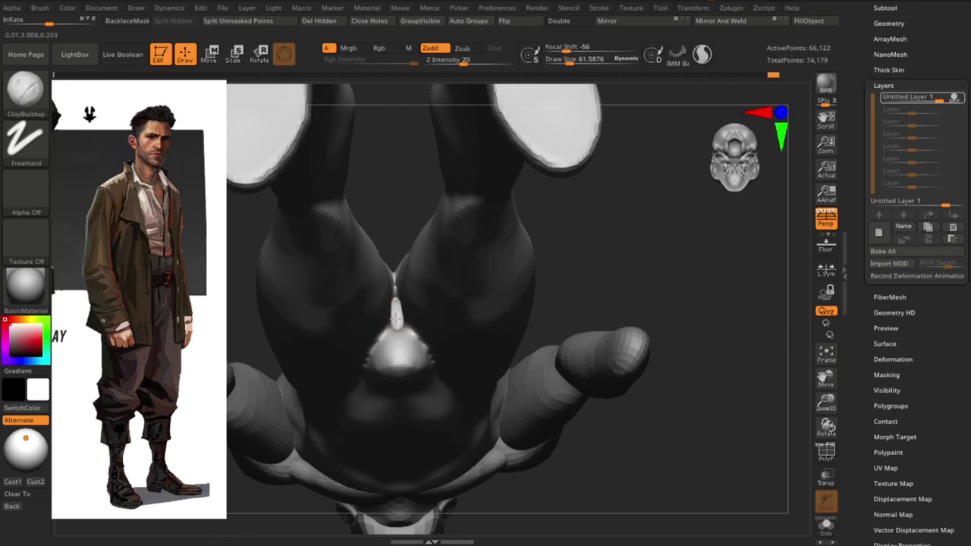
{"action": "mouse_move", "coordinate": [395, 319]}
{"action": "right_mouse_down"}
{"action": "mouse_move", "coordinate": [394, 165]}
{"action": "mouse_move", "coordinate": [403, 325]}
{"action": "right_mouse_up"}
{"action": "key", "text": "b"}
{"action": "key", "text": "d"}
{"action": "key", "text": "s"}
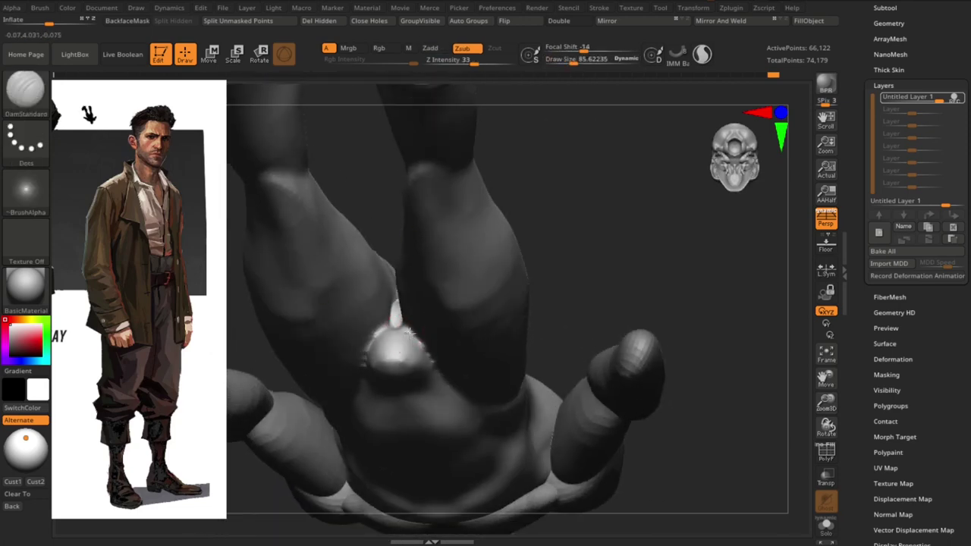
{"action": "mouse_move", "coordinate": [441, 367]}
{"action": "right_mouse_down", "text": "ctrl"}
{"action": "mouse_move", "coordinate": [605, 371]}
{"action": "mouse_move", "coordinate": [646, 381]}
{"action": "mouse_move", "coordinate": [604, 365]}
{"action": "mouse_move", "coordinate": [609, 393]}
{"action": "mouse_move", "coordinate": [581, 369]}
{"action": "mouse_move", "coordinate": [657, 383]}
{"action": "mouse_move", "coordinate": [535, 301]}
{"action": "right_mouse_up", "text": "ctrl"}
- Adjust the glutes with Move Topological and carve the sacrum crease with a larger DamStandard
{"action": "key", "text": "b"}
{"action": "key", "text": "m"}
{"action": "key", "text": "t"}
{"action": "mouse_move", "coordinate": [438, 287]}
{"action": "right_mouse_down"}
{"action": "mouse_move", "coordinate": [380, 219]}
{"action": "mouse_move", "coordinate": [435, 302]}
{"action": "right_mouse_up"}
{"action": "mouse_move", "coordinate": [541, 258]}
{"action": "right_mouse_down"}
{"action": "mouse_move", "coordinate": [654, 336]}
{"action": "mouse_move", "coordinate": [646, 373]}
{"action": "right_mouse_up"}
{"action": "key", "text": "b"}
{"action": "key", "text": "d"}
{"action": "key", "text": "s"}
{"action": "key", "text": "s"}
{"action": "left_click_drag", "start_coordinate": [415, 275], "coordinate": [433, 274]}
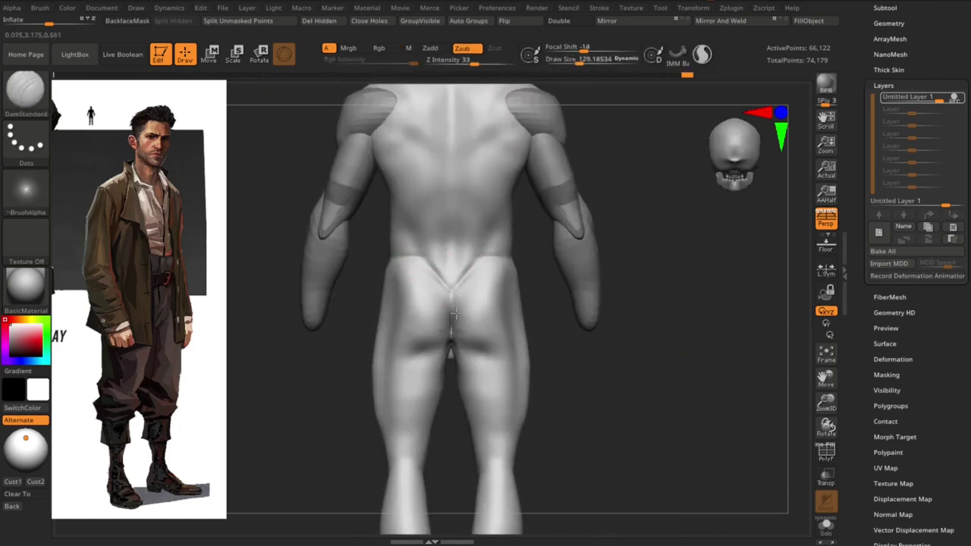
{"action": "mouse_move", "coordinate": [455, 312]}
{"action": "right_mouse_down"}
{"action": "mouse_move", "coordinate": [618, 372]}
{"action": "mouse_move", "coordinate": [455, 293]}
{"action": "mouse_move", "coordinate": [624, 401]}
{"action": "mouse_move", "coordinate": [531, 364]}
{"action": "right_mouse_up"}
- Build up and smooth the lower back, then resize the crease brush
{"action": "key", "text": "b"}
{"action": "key", "text": "c"}
{"action": "key", "text": "b"}
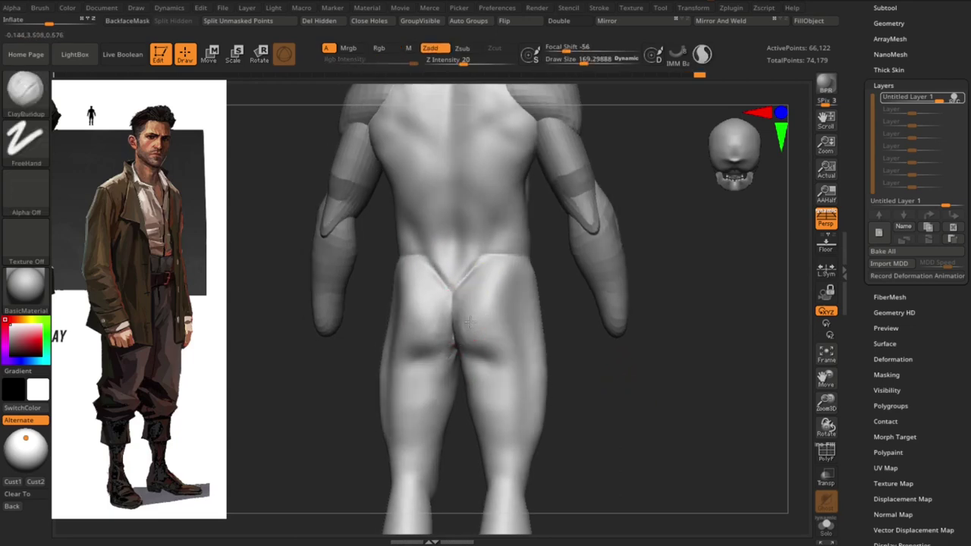
{"action": "mouse_move", "coordinate": [470, 322]}
{"action": "right_mouse_down"}
{"action": "mouse_move", "coordinate": [646, 442]}
{"action": "mouse_move", "coordinate": [617, 390]}
{"action": "mouse_move", "coordinate": [472, 299]}
{"action": "mouse_move", "coordinate": [468, 263]}
{"action": "mouse_move", "coordinate": [612, 372]}
{"action": "mouse_move", "coordinate": [633, 373]}
{"action": "mouse_move", "coordinate": [595, 374]}
{"action": "right_mouse_up"}
{"action": "key", "text": "shift"}
{"action": "key", "text": "b"}
{"action": "key", "text": "d"}
{"action": "key", "text": "s"}
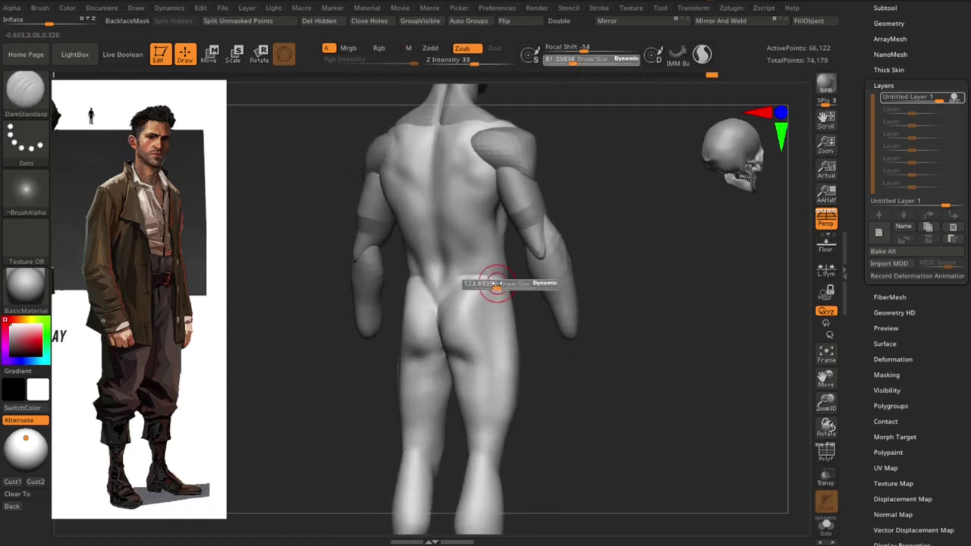
{"action": "mouse_move", "coordinate": [494, 282]}
{"action": "right_mouse_down"}
{"action": "mouse_move", "coordinate": [487, 273]}
{"action": "mouse_move", "coordinate": [618, 311]}
{"action": "mouse_move", "coordinate": [504, 288]}
{"action": "mouse_move", "coordinate": [518, 295]}
{"action": "right_mouse_up"}
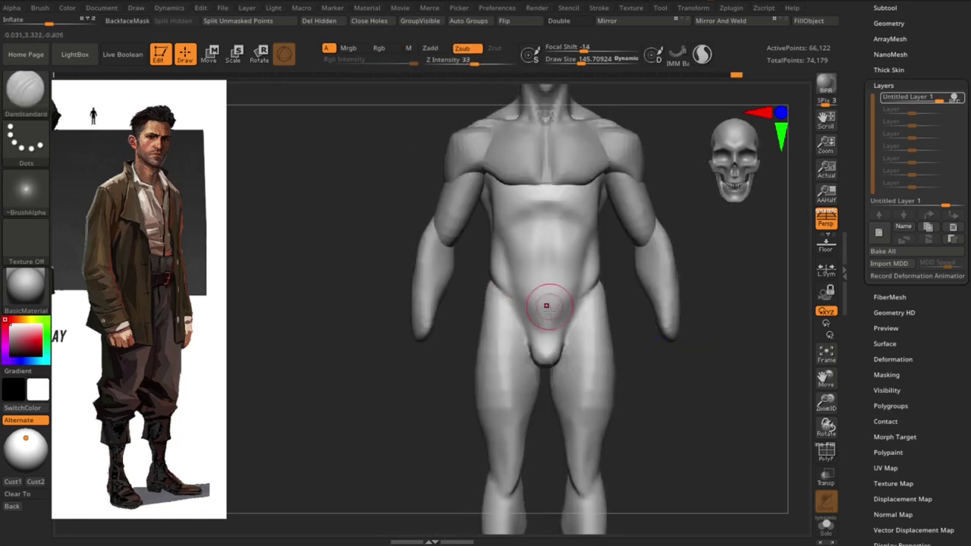
- Build up volume at the knees with ClayBuildup at brush size about 114
{"action": "mouse_move", "coordinate": [565, 324]}
{"action": "right_mouse_down", "text": "ctrl"}
{"action": "mouse_move", "coordinate": [555, 320]}
{"action": "mouse_move", "coordinate": [693, 380]}
{"action": "mouse_move", "coordinate": [549, 310]}
{"action": "mouse_move", "coordinate": [621, 340]}
{"action": "right_mouse_up", "text": "ctrl"}
{"action": "key", "text": "b"}
{"action": "key", "text": "m"}
{"action": "key", "text": "v"}
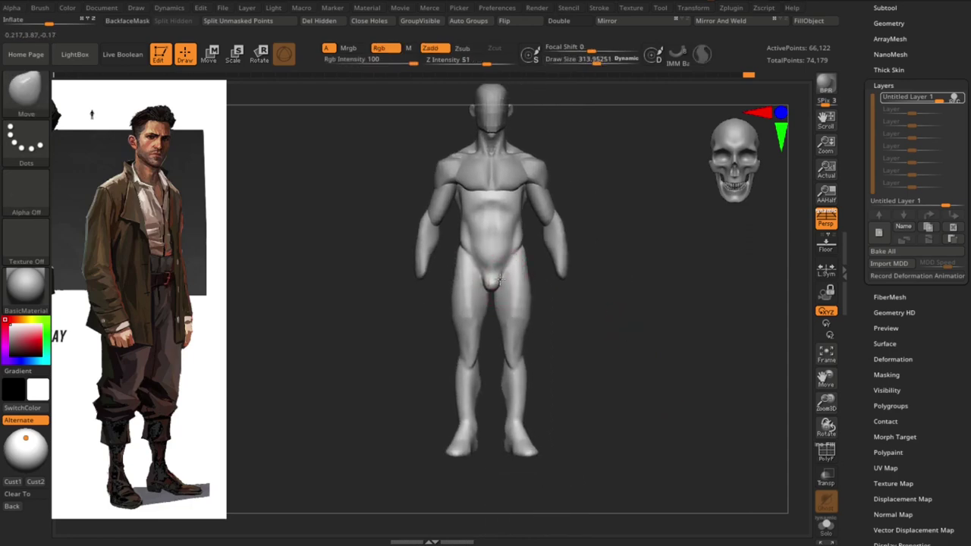
{"action": "right_click_drag", "start_coordinate": [552, 385], "coordinate": [585, 375], "text": "ctrl"}
{"action": "key", "text": "b"}
{"action": "key", "text": "c"}
{"action": "key", "text": "b"}
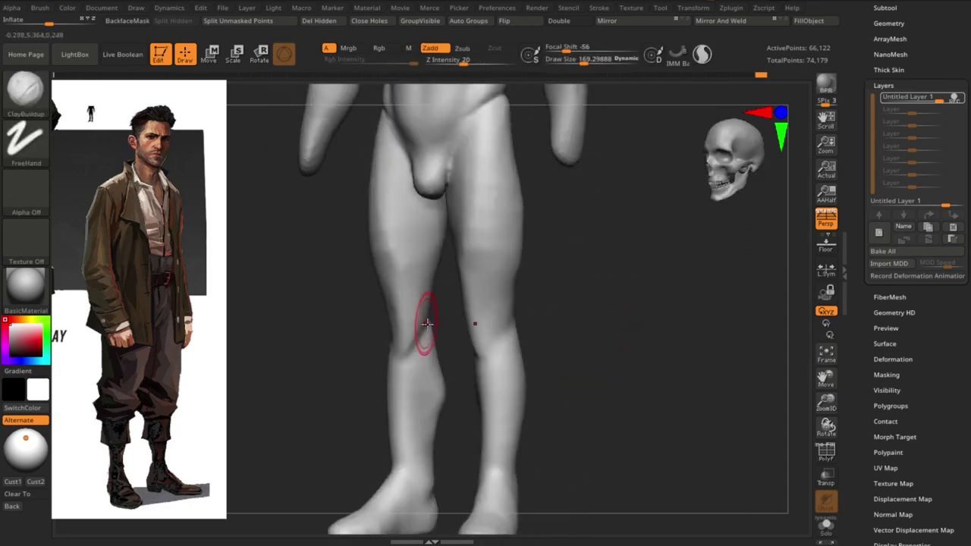
{"action": "mouse_move", "coordinate": [681, 381]}
{"action": "right_mouse_down", "text": "ctrl"}
{"action": "mouse_move", "coordinate": [675, 307]}
{"action": "mouse_move", "coordinate": [467, 292]}
{"action": "right_mouse_up", "text": "ctrl"}
{"action": "key", "text": "s"}
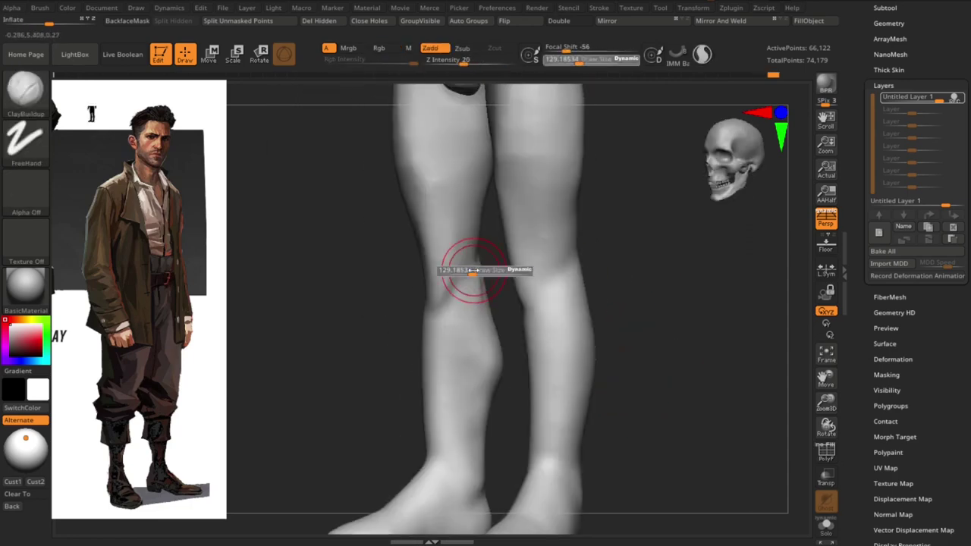
{"action": "left_click_drag", "start_coordinate": [473, 282], "coordinate": [468, 289]}
{"action": "mouse_move", "coordinate": [469, 302]}
{"action": "right_mouse_down", "text": "ctrl"}
{"action": "mouse_move", "coordinate": [499, 329]}
{"action": "mouse_move", "coordinate": [487, 357]}
{"action": "mouse_move", "coordinate": [440, 303]}
{"action": "right_mouse_up", "text": "ctrl"}
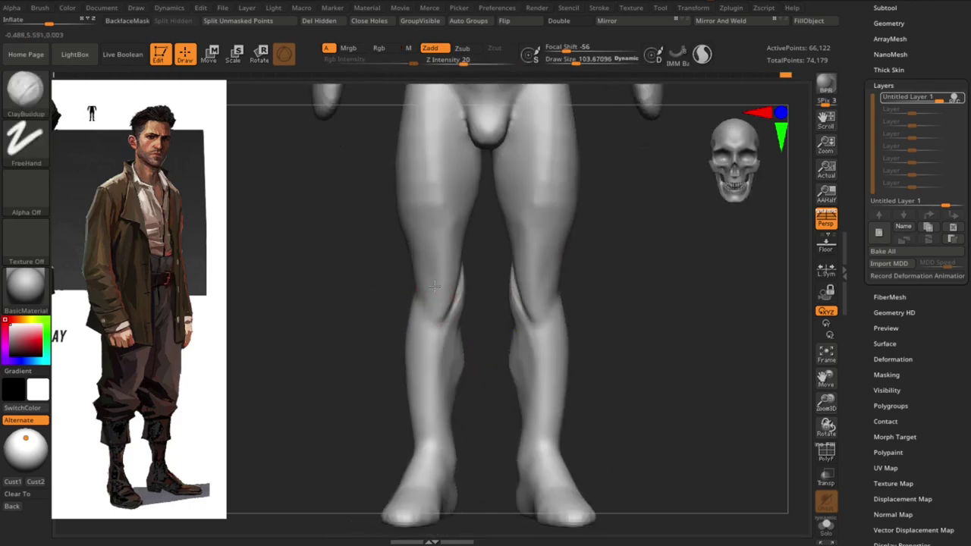
{"action": "left_click_drag", "start_coordinate": [436, 300], "coordinate": [427, 314]}
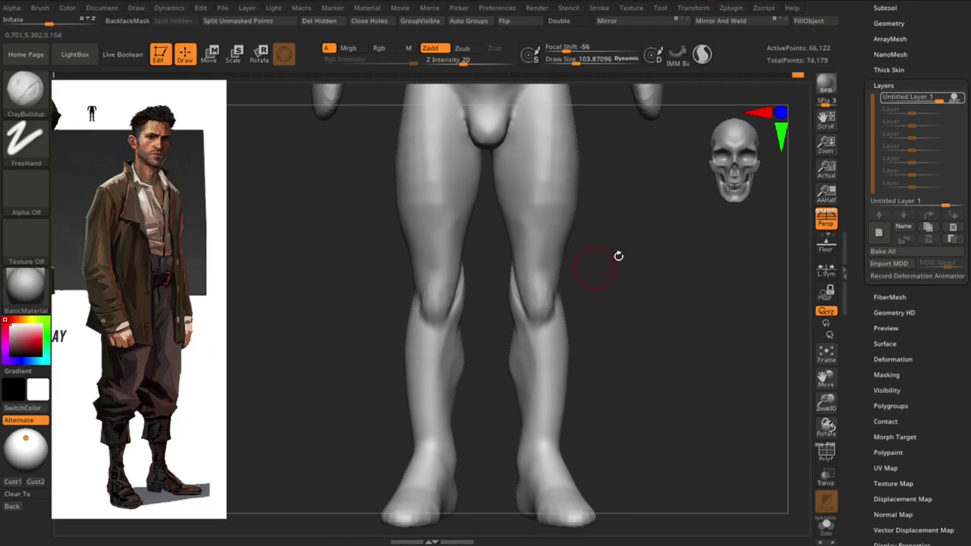
- Enlarge the brush and check the legs from front and three-quarter views
{"action": "mouse_move", "coordinate": [618, 256]}
{"action": "right_mouse_down", "text": "ctrl"}
{"action": "mouse_move", "coordinate": [649, 332]}
{"action": "mouse_move", "coordinate": [642, 318]}
{"action": "right_mouse_up", "text": "ctrl"}
{"action": "key", "text": "s"}
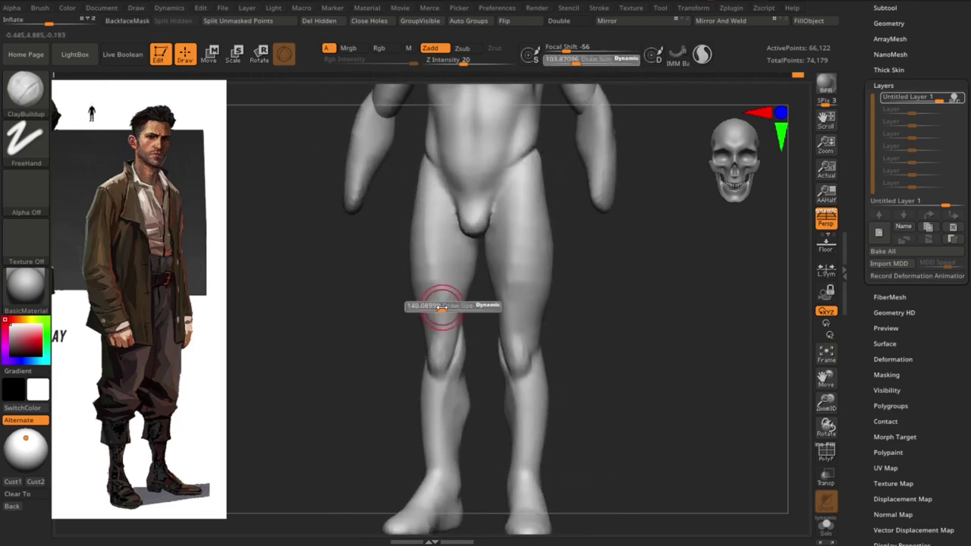
{"action": "left_click_drag", "start_coordinate": [442, 307], "coordinate": [444, 314]}
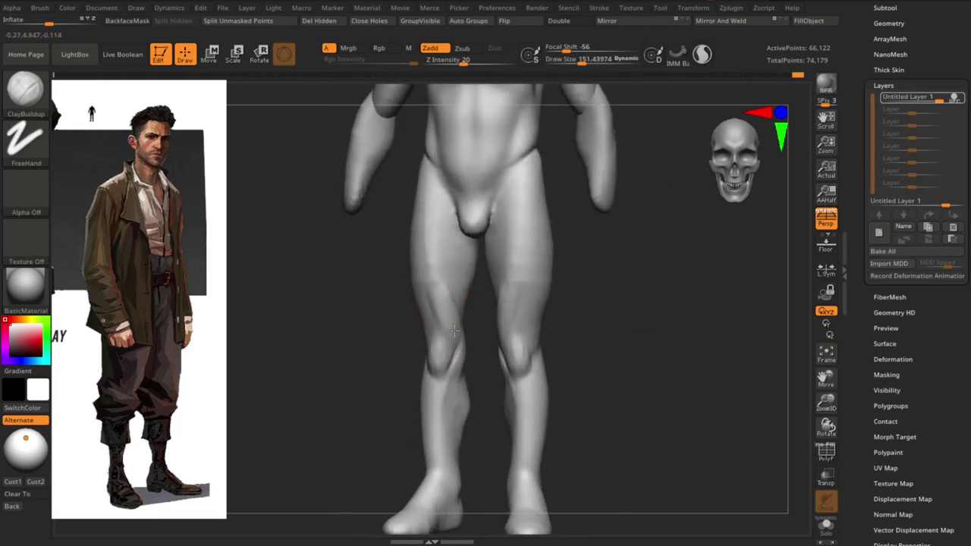
{"action": "mouse_move", "coordinate": [453, 298]}
{"action": "right_mouse_down"}
{"action": "mouse_move", "coordinate": [457, 321]}
{"action": "mouse_move", "coordinate": [454, 282]}
{"action": "right_mouse_up"}
{"action": "mouse_move", "coordinate": [359, 294]}
{"action": "right_mouse_down"}
{"action": "mouse_move", "coordinate": [372, 314]}
{"action": "mouse_move", "coordinate": [721, 361]}
{"action": "mouse_move", "coordinate": [585, 234]}
{"action": "right_mouse_up"}
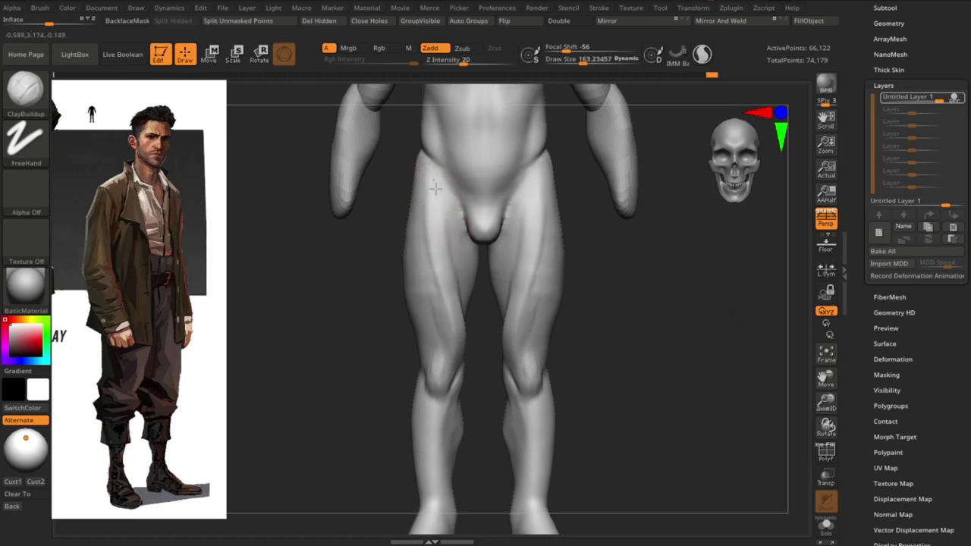
{"action": "right_click_drag", "start_coordinate": [443, 192], "coordinate": [544, 214]}
{"action": "mouse_move", "coordinate": [598, 249]}
{"action": "right_mouse_down"}
{"action": "mouse_move", "coordinate": [631, 283]}
{"action": "mouse_move", "coordinate": [544, 202]}
{"action": "right_mouse_up"}
{"action": "mouse_move", "coordinate": [629, 299]}
{"action": "right_mouse_down"}
{"action": "mouse_move", "coordinate": [564, 217]}
{"action": "mouse_move", "coordinate": [700, 338]}
{"action": "mouse_move", "coordinate": [576, 225]}
{"action": "mouse_move", "coordinate": [660, 336]}
{"action": "mouse_move", "coordinate": [629, 281]}
{"action": "mouse_move", "coordinate": [661, 318]}
{"action": "right_mouse_up"}
{"action": "right_click_drag", "start_coordinate": [509, 343], "coordinate": [574, 351], "text": "alt"}
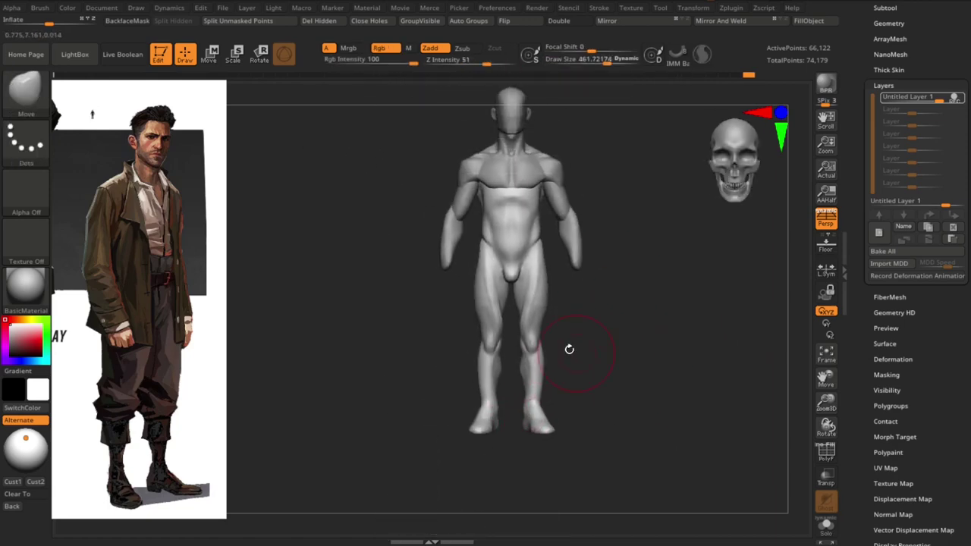
- Refine the leg muscles with a smaller ClayBuildup brush, checking back and front
{"action": "key", "text": "s"}
{"action": "mouse_move", "coordinate": [510, 265]}
{"action": "left_mouse_down"}
{"action": "mouse_move", "coordinate": [560, 325]}
{"action": "mouse_move", "coordinate": [521, 320]}
{"action": "left_mouse_up"}
{"action": "key", "text": "s"}
{"action": "mouse_move", "coordinate": [575, 369]}
{"action": "right_mouse_down"}
{"action": "mouse_move", "coordinate": [663, 372]}
{"action": "mouse_move", "coordinate": [660, 341]}
{"action": "mouse_move", "coordinate": [685, 347]}
{"action": "mouse_move", "coordinate": [688, 306]}
{"action": "mouse_move", "coordinate": [650, 301]}
{"action": "mouse_move", "coordinate": [613, 274]}
{"action": "mouse_move", "coordinate": [638, 308]}
{"action": "mouse_move", "coordinate": [620, 325]}
{"action": "mouse_move", "coordinate": [660, 335]}
{"action": "mouse_move", "coordinate": [646, 354]}
{"action": "right_mouse_up"}
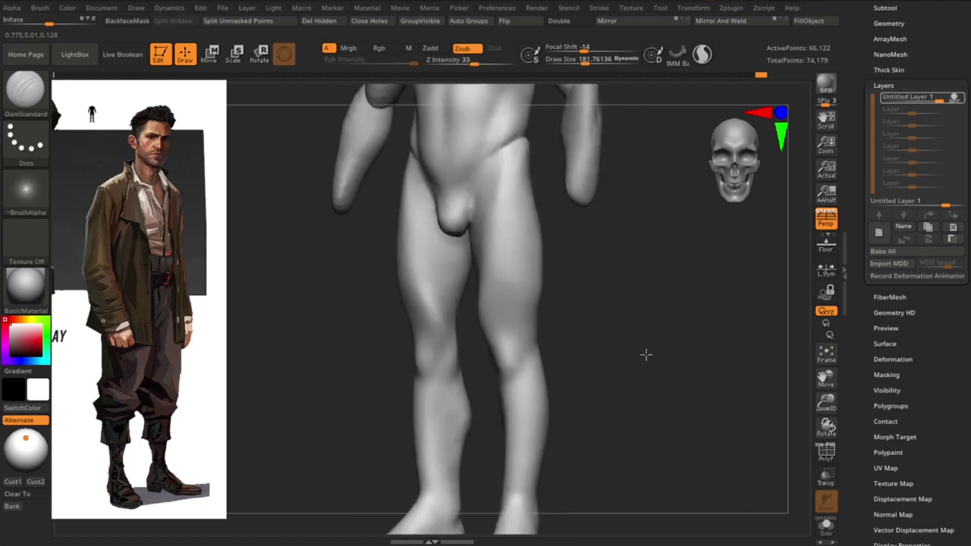
{"action": "key", "text": "b"}
{"action": "key", "text": "c"}
{"action": "key", "text": "b"}
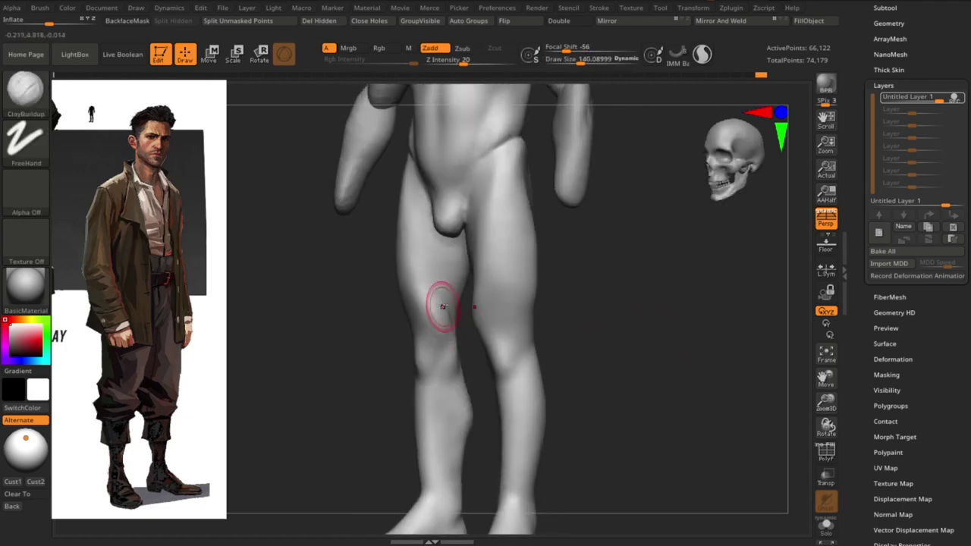
{"action": "mouse_move", "coordinate": [428, 326]}
{"action": "right_mouse_down"}
{"action": "mouse_move", "coordinate": [412, 321]}
{"action": "mouse_move", "coordinate": [429, 313]}
{"action": "mouse_move", "coordinate": [446, 323]}
{"action": "right_mouse_up"}
{"action": "mouse_move", "coordinate": [468, 394]}
{"action": "right_mouse_down"}
{"action": "mouse_move", "coordinate": [425, 314]}
{"action": "mouse_move", "coordinate": [375, 343]}
{"action": "mouse_move", "coordinate": [413, 330]}
{"action": "right_mouse_up"}
{"action": "mouse_move", "coordinate": [417, 276]}
{"action": "right_mouse_down", "text": "ctrl"}
{"action": "mouse_move", "coordinate": [629, 325]}
{"action": "mouse_move", "coordinate": [494, 282]}
{"action": "right_mouse_up", "text": "ctrl"}
{"action": "mouse_move", "coordinate": [498, 372]}
{"action": "right_mouse_down"}
{"action": "mouse_move", "coordinate": [592, 387]}
{"action": "mouse_move", "coordinate": [641, 417]}
{"action": "mouse_move", "coordinate": [635, 444]}
{"action": "mouse_move", "coordinate": [570, 387]}
{"action": "right_mouse_up"}
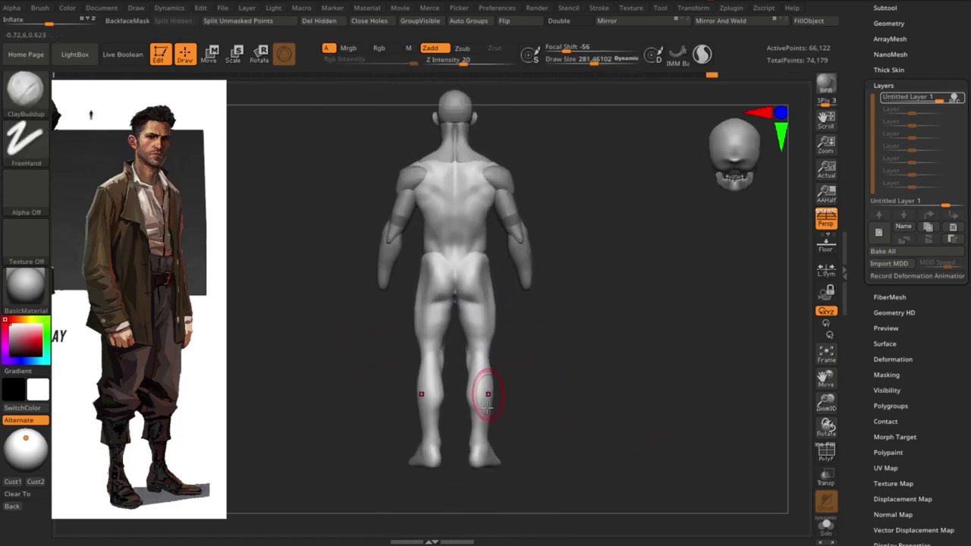
- Shape the legs with the Move brush, checking side and rear three-quarter views
{"action": "key", "text": "b"}
{"action": "key", "text": "m"}
{"action": "key", "text": "v"}
{"action": "right_click_drag", "start_coordinate": [477, 462], "coordinate": [617, 424]}
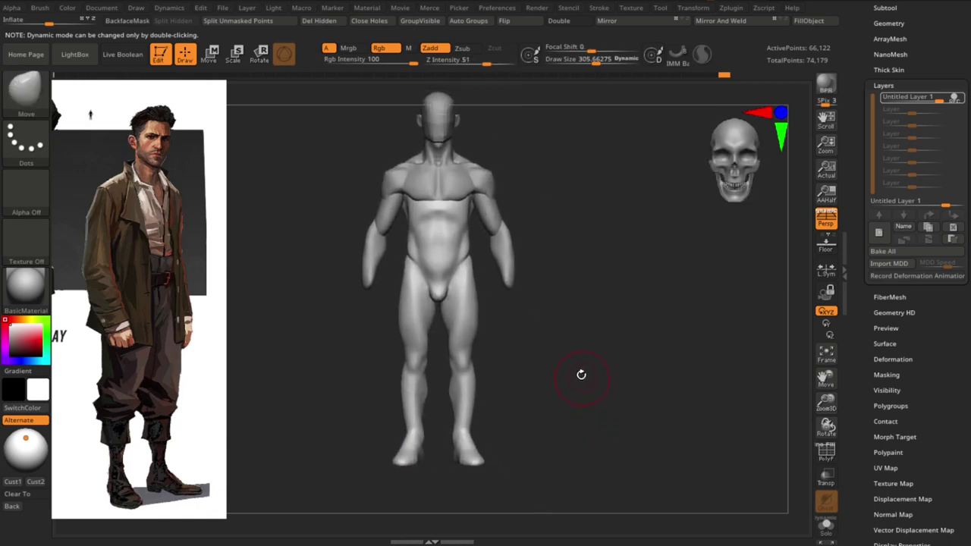
{"action": "mouse_move", "coordinate": [641, 287]}
{"action": "right_mouse_down", "text": "ctrl"}
{"action": "mouse_move", "coordinate": [596, 341]}
{"action": "mouse_move", "coordinate": [494, 371]}
{"action": "right_mouse_up", "text": "ctrl"}
{"action": "mouse_move", "coordinate": [384, 385]}
{"action": "right_mouse_down"}
{"action": "mouse_move", "coordinate": [535, 385]}
{"action": "mouse_move", "coordinate": [379, 379]}
{"action": "mouse_move", "coordinate": [505, 403]}
{"action": "mouse_move", "coordinate": [533, 360]}
{"action": "mouse_move", "coordinate": [583, 341]}
{"action": "right_mouse_up"}
- Add clay to the upper back with a smaller ClayBuildup brush
{"action": "key", "text": "s"}
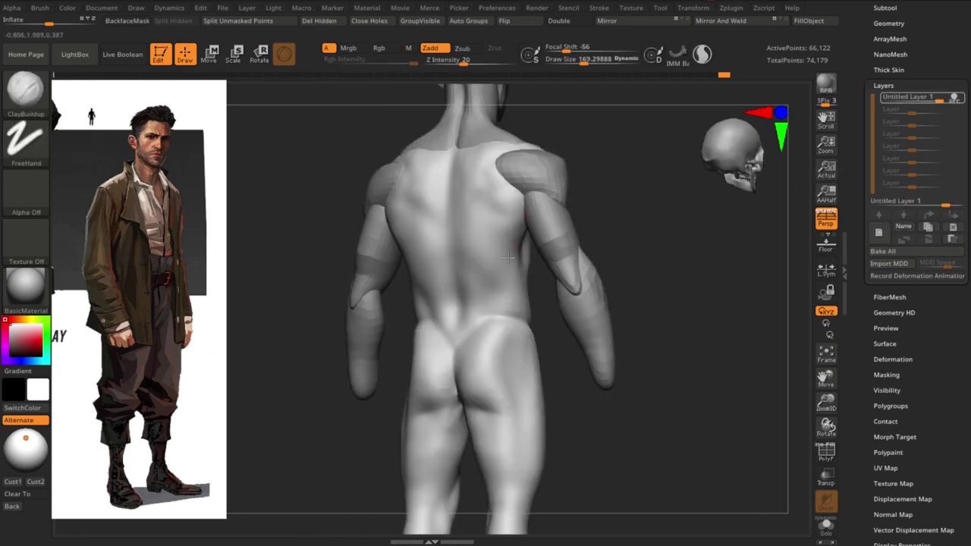
{"action": "right_click_drag", "start_coordinate": [513, 286], "coordinate": [531, 234]}
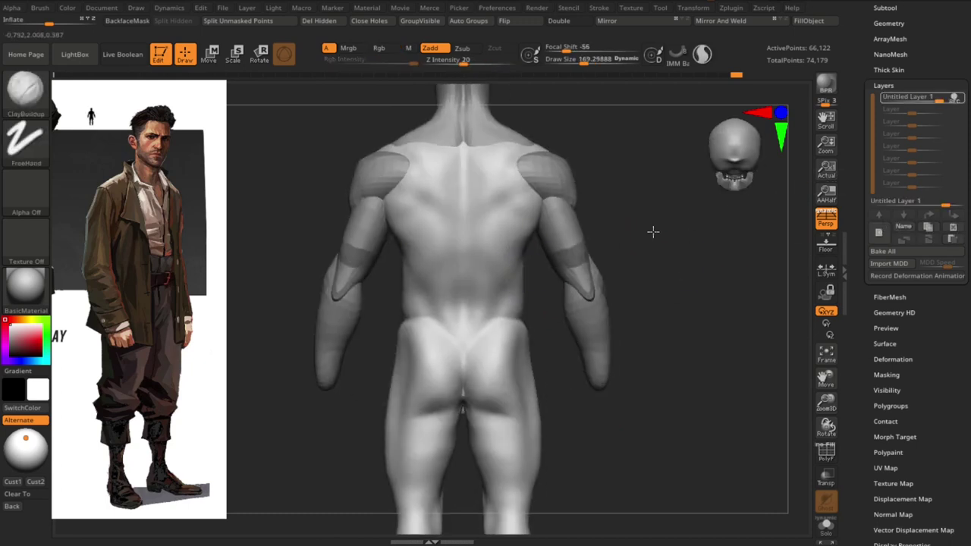
{"action": "right_click_drag", "start_coordinate": [653, 230], "coordinate": [496, 261]}
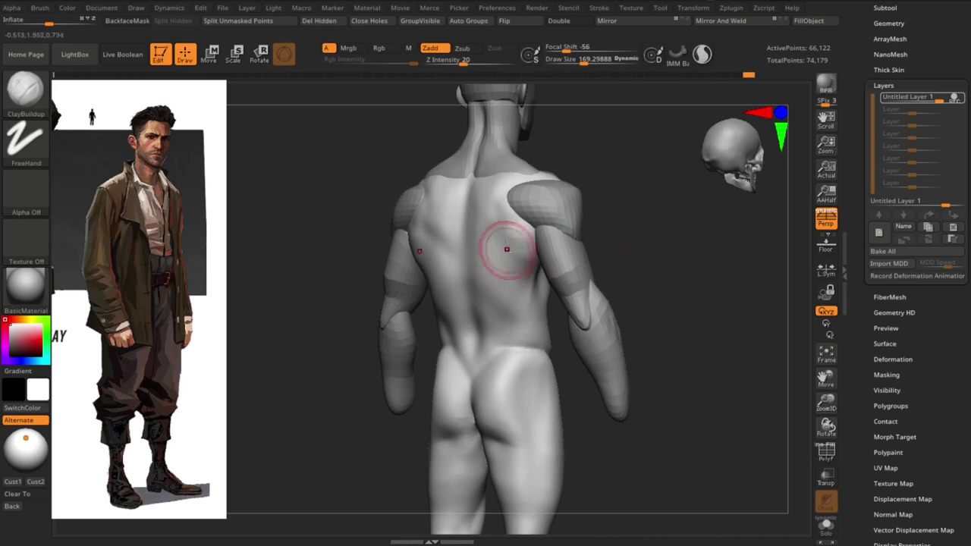
{"action": "key", "text": "["}
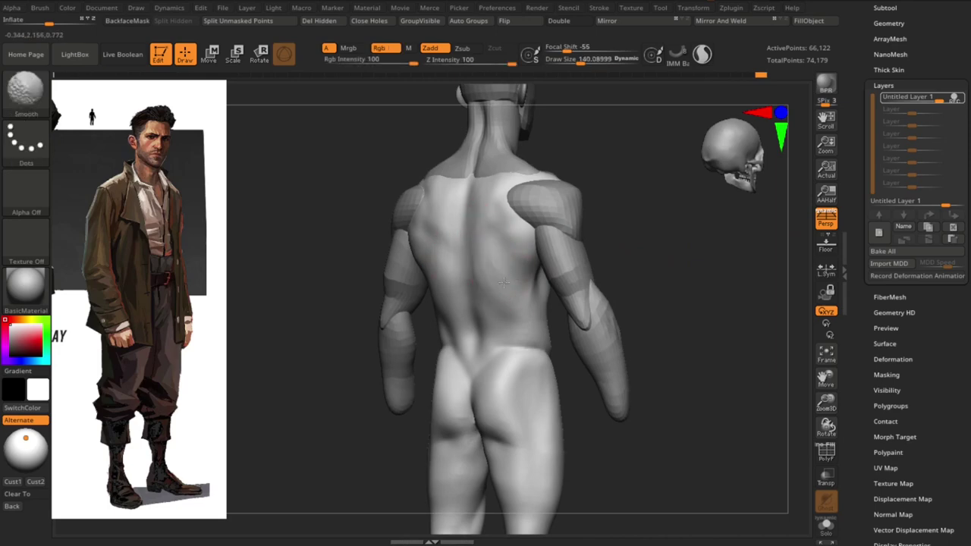
{"action": "mouse_move", "coordinate": [503, 251]}
{"action": "right_mouse_down"}
{"action": "mouse_move", "coordinate": [661, 230]}
{"action": "mouse_move", "coordinate": [516, 250]}
{"action": "right_mouse_up"}
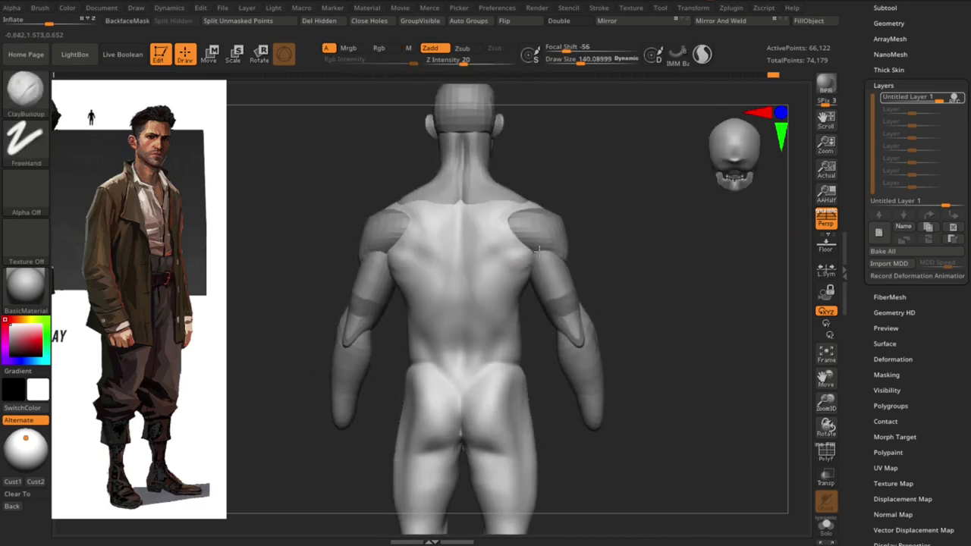
{"action": "left_click_drag", "start_coordinate": [525, 240], "coordinate": [511, 236]}
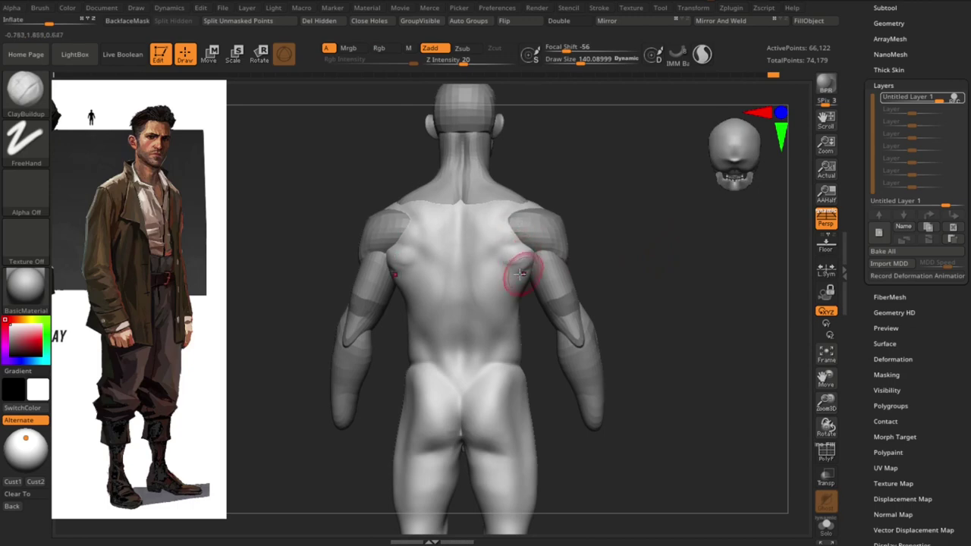
- Build up the area between the shoulder blades and check it from the side
{"action": "right_click_drag", "start_coordinate": [520, 273], "coordinate": [673, 279], "text": "ctrl"}
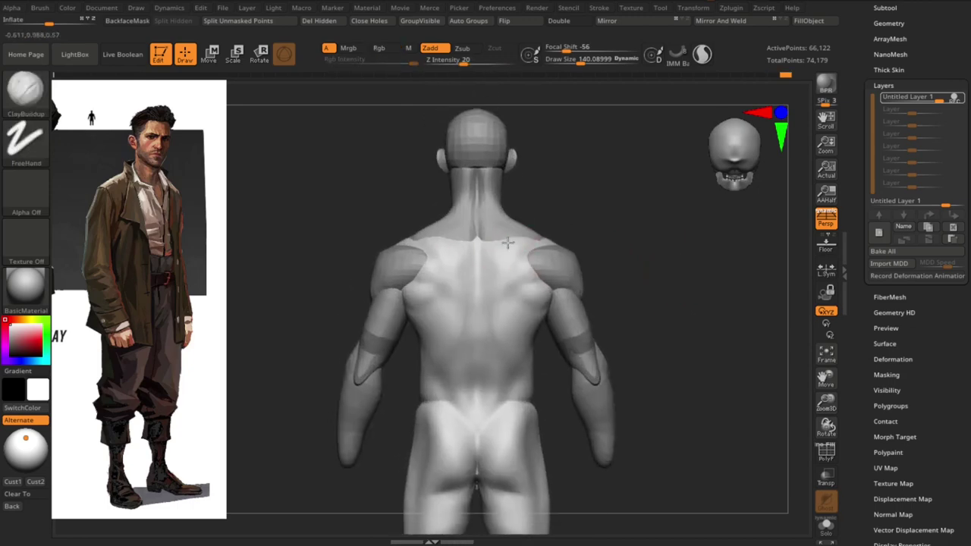
{"action": "left_click_drag", "start_coordinate": [450, 250], "coordinate": [462, 295]}
{"action": "mouse_move", "coordinate": [468, 254]}
{"action": "right_mouse_down"}
{"action": "mouse_move", "coordinate": [668, 253]}
{"action": "mouse_move", "coordinate": [573, 253]}
{"action": "mouse_move", "coordinate": [472, 217]}
{"action": "mouse_move", "coordinate": [453, 235]}
{"action": "mouse_move", "coordinate": [655, 308]}
{"action": "mouse_move", "coordinate": [642, 308]}
{"action": "mouse_move", "coordinate": [465, 159]}
{"action": "right_mouse_up"}
{"action": "key", "text": "b"}
{"action": "key", "text": "m"}
{"action": "key", "text": "v"}
- Append a Cube3D subtool, shrink it to hand size and place it at the hand
{"action": "left_click", "coordinate": [465, 158], "text": "alt"}
{"action": "key", "text": "w"}
{"action": "right_click_drag", "start_coordinate": [485, 241], "coordinate": [424, 250], "text": "ctrl"}
{"action": "mouse_move", "coordinate": [425, 251]}
{"action": "left_mouse_down"}
{"action": "mouse_move", "coordinate": [395, 231]}
{"action": "mouse_move", "coordinate": [455, 245]}
{"action": "mouse_move", "coordinate": [425, 333]}
{"action": "left_mouse_up"}
{"action": "right_click", "coordinate": [326, 288]}
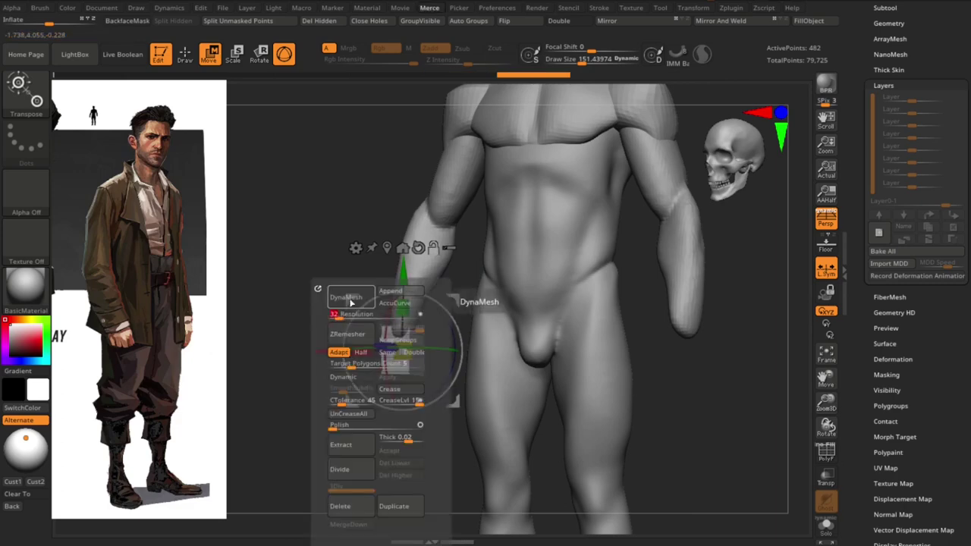
- Adjust the hand block's placement with the gizmo, checking from three-quarter and front views
{"action": "mouse_move", "coordinate": [326, 288]}
{"action": "right_mouse_down"}
{"action": "mouse_move", "coordinate": [383, 448]}
{"action": "mouse_move", "coordinate": [424, 395]}
{"action": "right_mouse_up"}
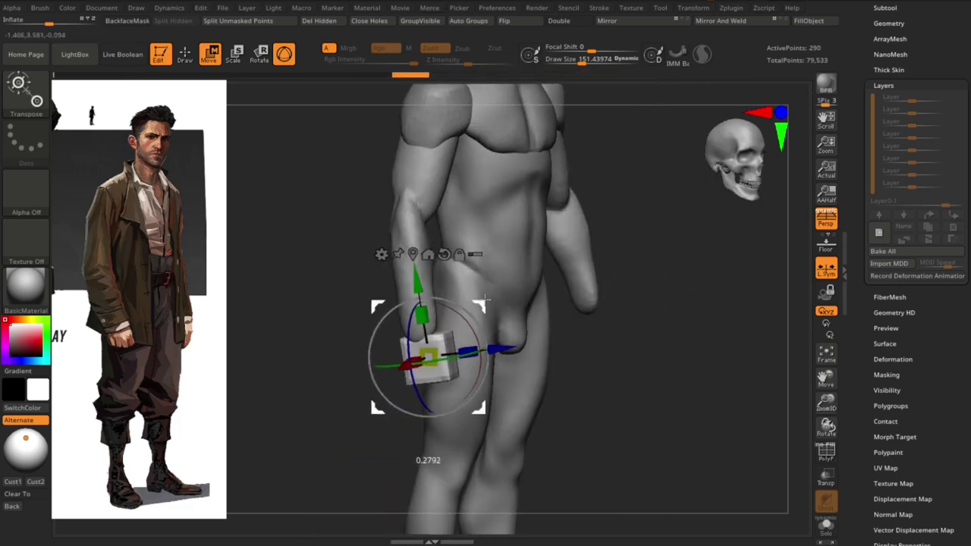
{"action": "mouse_move", "coordinate": [433, 357]}
{"action": "right_mouse_down", "text": "alt"}
{"action": "mouse_move", "coordinate": [621, 391]}
{"action": "mouse_move", "coordinate": [433, 461]}
{"action": "mouse_move", "coordinate": [718, 395]}
{"action": "mouse_move", "coordinate": [649, 66]}
{"action": "right_mouse_up", "text": "alt"}
{"action": "key", "text": "q"}
{"action": "mouse_move", "coordinate": [553, 338]}
{"action": "right_mouse_down", "text": "alt"}
{"action": "mouse_move", "coordinate": [411, 340]}
{"action": "mouse_move", "coordinate": [401, 379]}
{"action": "mouse_move", "coordinate": [600, 417]}
{"action": "mouse_move", "coordinate": [455, 425]}
{"action": "mouse_move", "coordinate": [608, 433]}
{"action": "mouse_move", "coordinate": [387, 429]}
{"action": "mouse_move", "coordinate": [392, 333]}
{"action": "mouse_move", "coordinate": [716, 469]}
{"action": "mouse_move", "coordinate": [693, 400]}
{"action": "mouse_move", "coordinate": [604, 462]}
{"action": "mouse_move", "coordinate": [529, 362]}
{"action": "mouse_move", "coordinate": [401, 407]}
{"action": "right_mouse_up", "text": "alt"}
{"action": "key", "text": "w"}
{"action": "key", "text": "q"}
{"action": "key", "text": "w"}
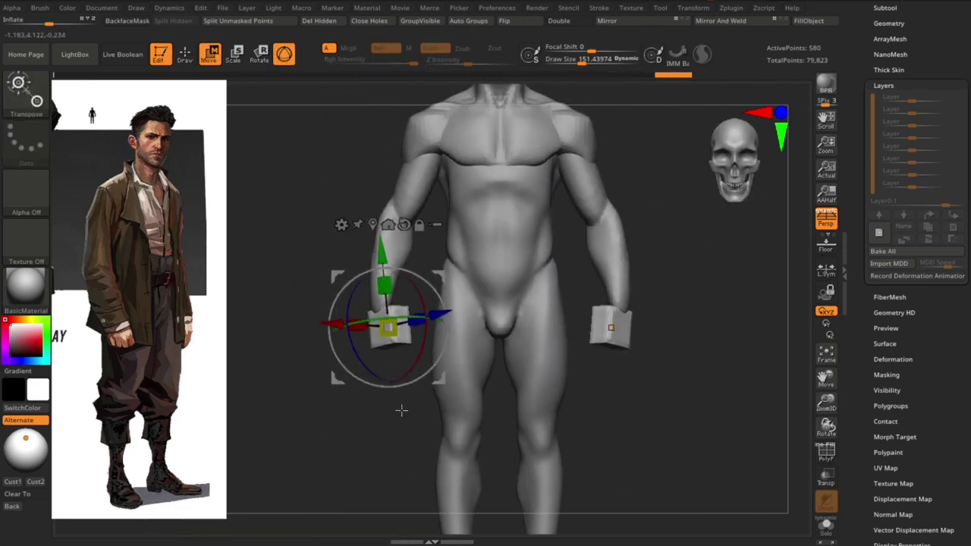
{"action": "key", "text": "q"}
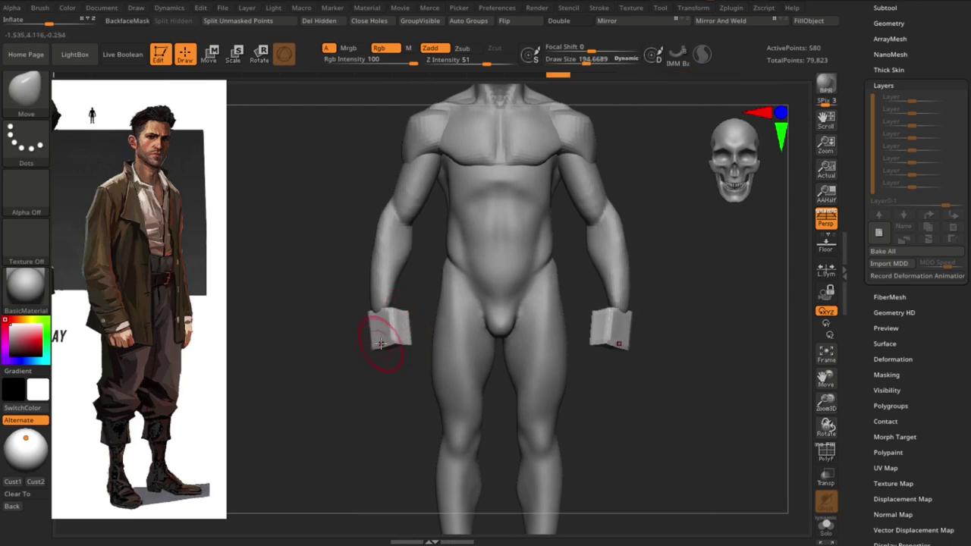
- Push both hand cubes into wider, wedge-like fists with the Move brush
{"action": "mouse_move", "coordinate": [387, 356]}
{"action": "right_mouse_down"}
{"action": "mouse_move", "coordinate": [376, 331]}
{"action": "mouse_move", "coordinate": [401, 271]}
{"action": "mouse_move", "coordinate": [408, 356]}
{"action": "mouse_move", "coordinate": [445, 412]}
{"action": "mouse_move", "coordinate": [390, 347]}
{"action": "right_mouse_up"}
{"action": "key", "text": "b"}
{"action": "key", "text": "c"}
{"action": "key", "text": "b"}
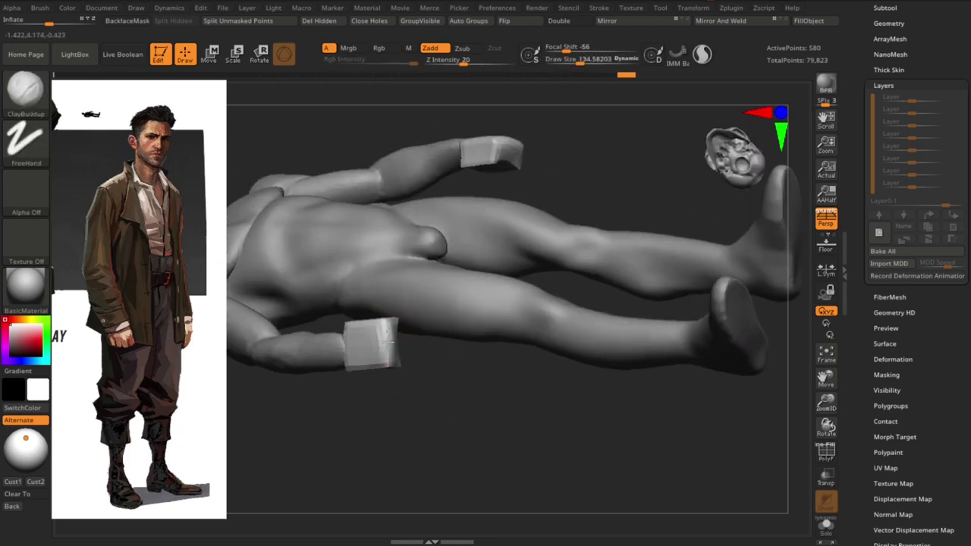
{"action": "mouse_move", "coordinate": [392, 327]}
{"action": "right_mouse_down"}
{"action": "mouse_move", "coordinate": [399, 396]}
{"action": "mouse_move", "coordinate": [383, 330]}
{"action": "mouse_move", "coordinate": [442, 433]}
{"action": "mouse_move", "coordinate": [382, 418]}
{"action": "mouse_move", "coordinate": [641, 358]}
{"action": "mouse_move", "coordinate": [683, 414]}
{"action": "mouse_move", "coordinate": [769, 380]}
{"action": "mouse_move", "coordinate": [401, 294]}
{"action": "right_mouse_up"}
{"action": "key", "text": "b"}
{"action": "key", "text": "m"}
{"action": "key", "text": "v"}
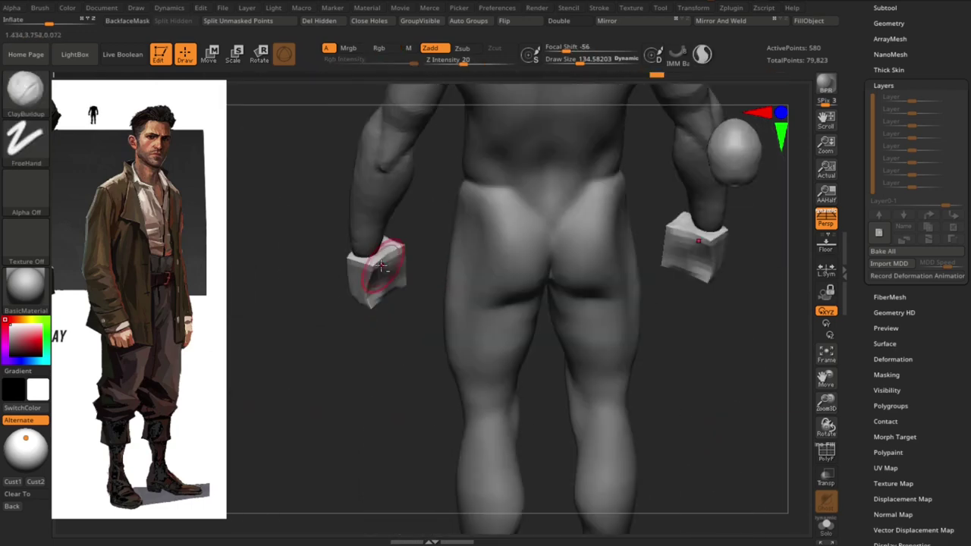
{"action": "mouse_move", "coordinate": [385, 301]}
{"action": "right_mouse_down"}
{"action": "mouse_move", "coordinate": [385, 321]}
{"action": "mouse_move", "coordinate": [342, 384]}
{"action": "mouse_move", "coordinate": [472, 349]}
{"action": "right_mouse_up"}
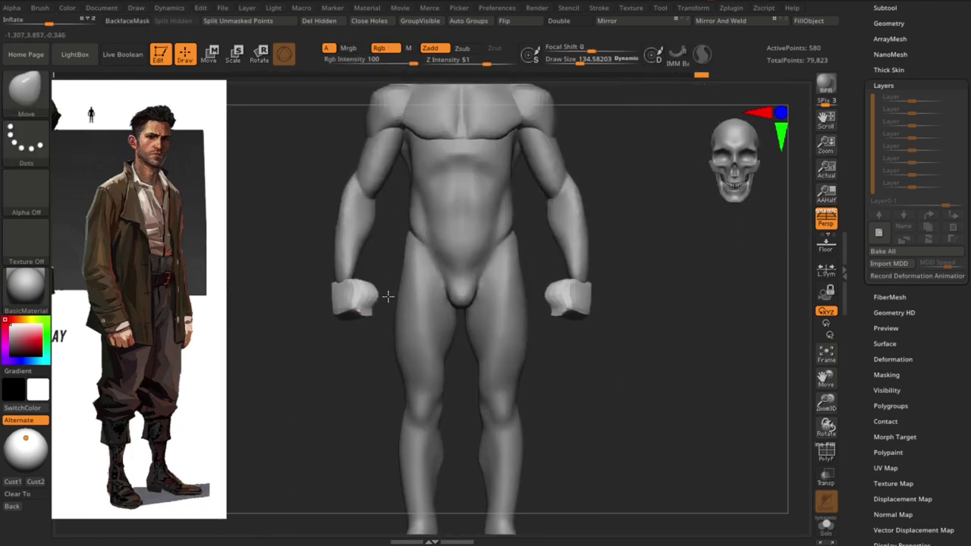
{"action": "left_click_drag", "start_coordinate": [387, 295], "coordinate": [387, 301]}
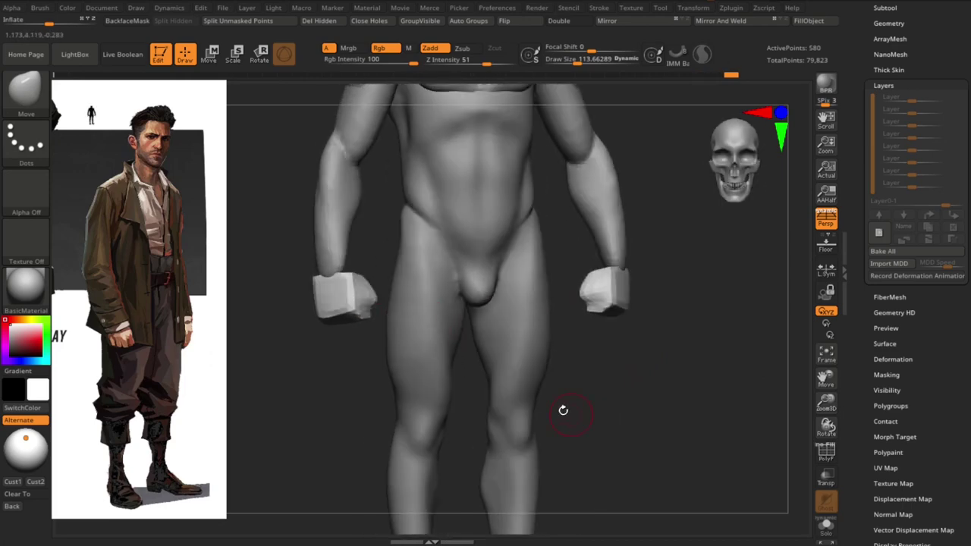
{"action": "left_click_drag", "start_coordinate": [295, 371], "coordinate": [336, 301]}
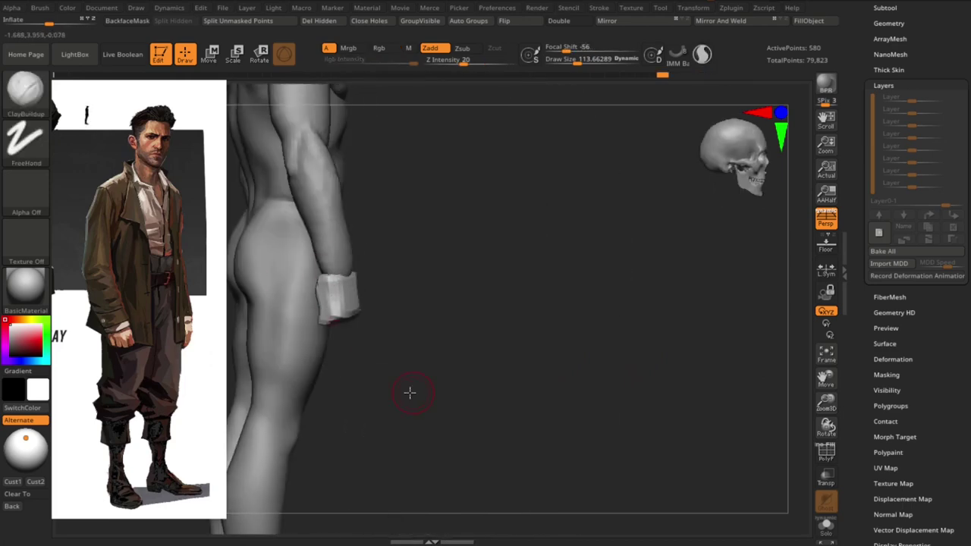
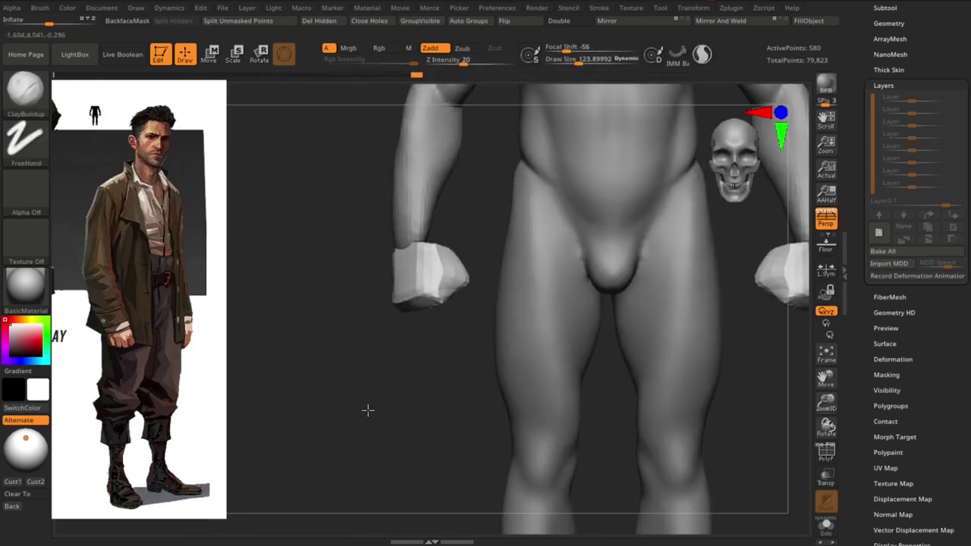
- Size the brush for broad shaping (about 375, then 134) and frame the whole body
{"action": "key", "text": "s"}
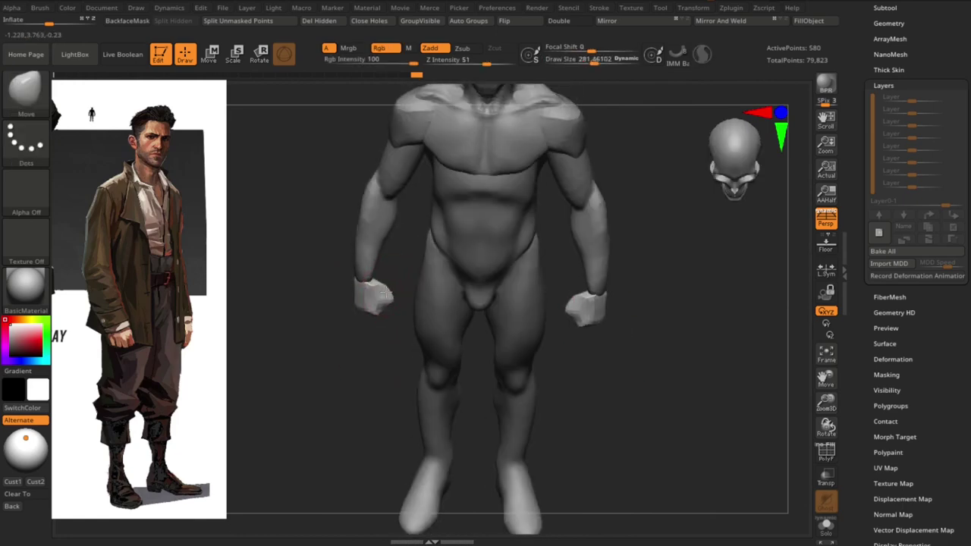
{"action": "mouse_move", "coordinate": [334, 281]}
{"action": "left_mouse_down"}
{"action": "mouse_move", "coordinate": [363, 268]}
{"action": "mouse_move", "coordinate": [281, 284]}
{"action": "left_mouse_up"}
{"action": "key", "text": "s"}
{"action": "mouse_move", "coordinate": [369, 251]}
{"action": "left_mouse_down"}
{"action": "mouse_move", "coordinate": [358, 256]}
{"action": "mouse_move", "coordinate": [383, 283]}
{"action": "mouse_move", "coordinate": [364, 282]}
{"action": "mouse_move", "coordinate": [606, 260]}
{"action": "left_mouse_up"}
{"action": "key", "text": "s"}
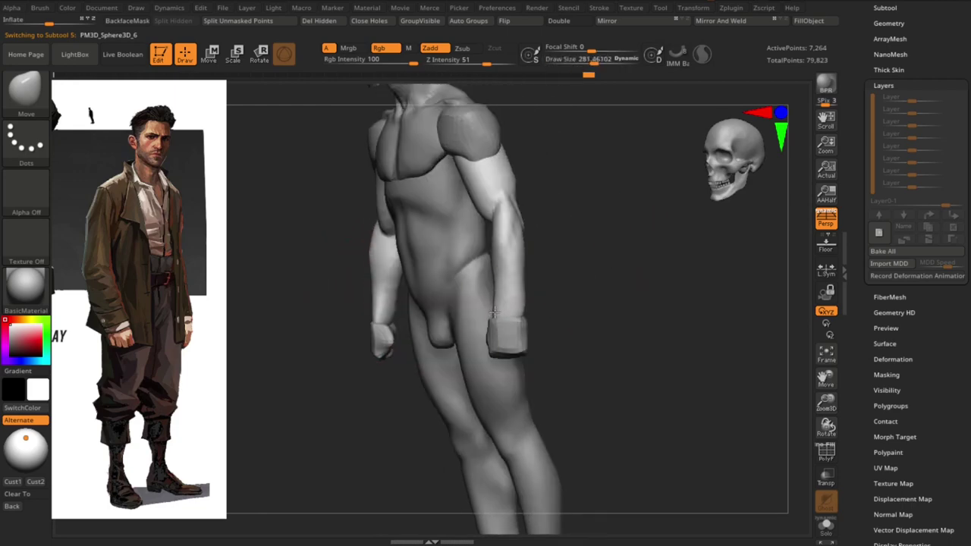
{"action": "mouse_move", "coordinate": [494, 312]}
{"action": "right_mouse_down"}
{"action": "mouse_move", "coordinate": [533, 316]}
{"action": "mouse_move", "coordinate": [519, 309]}
{"action": "mouse_move", "coordinate": [616, 301]}
{"action": "mouse_move", "coordinate": [572, 304]}
{"action": "right_mouse_up"}
{"action": "key", "text": "s"}
{"action": "left_click_drag", "start_coordinate": [572, 304], "coordinate": [505, 284]}
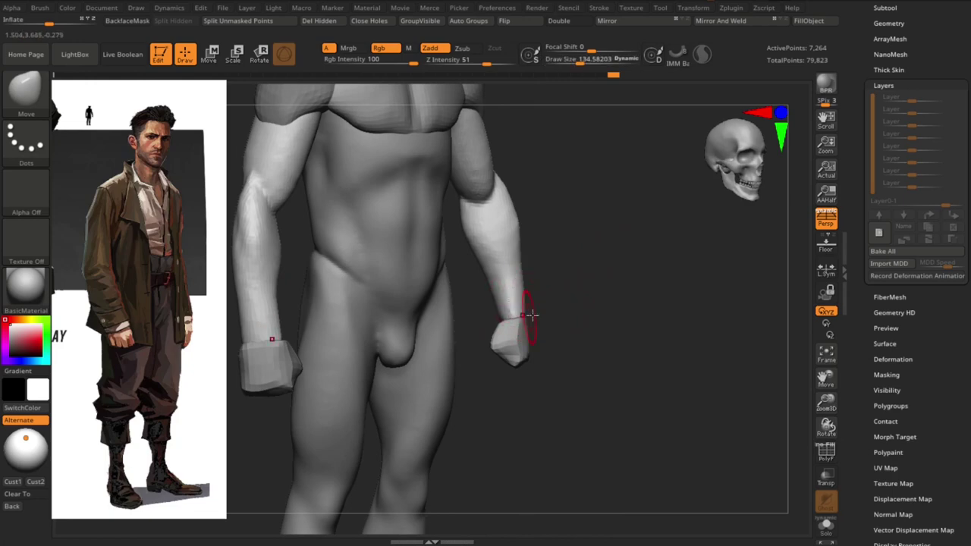
{"action": "key", "text": "f"}
{"action": "mouse_move", "coordinate": [589, 284]}
{"action": "right_mouse_down"}
{"action": "mouse_move", "coordinate": [601, 346]}
{"action": "mouse_move", "coordinate": [523, 159]}
{"action": "right_mouse_up"}
- Activate the upper-body subtool and build up the chest with a smaller brush (about 145)
{"action": "left_click", "coordinate": [469, 237], "text": "alt"}
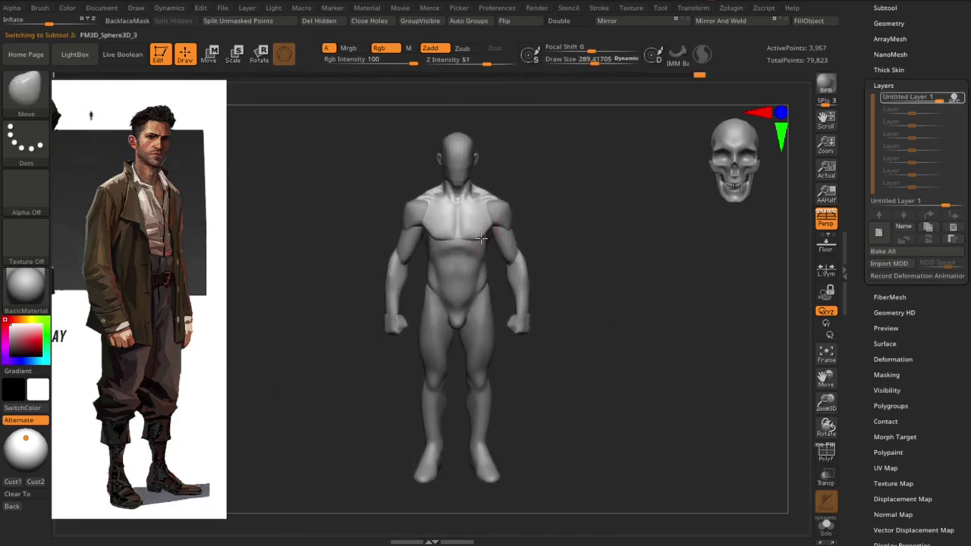
{"action": "right_click_drag", "start_coordinate": [506, 238], "coordinate": [489, 235]}
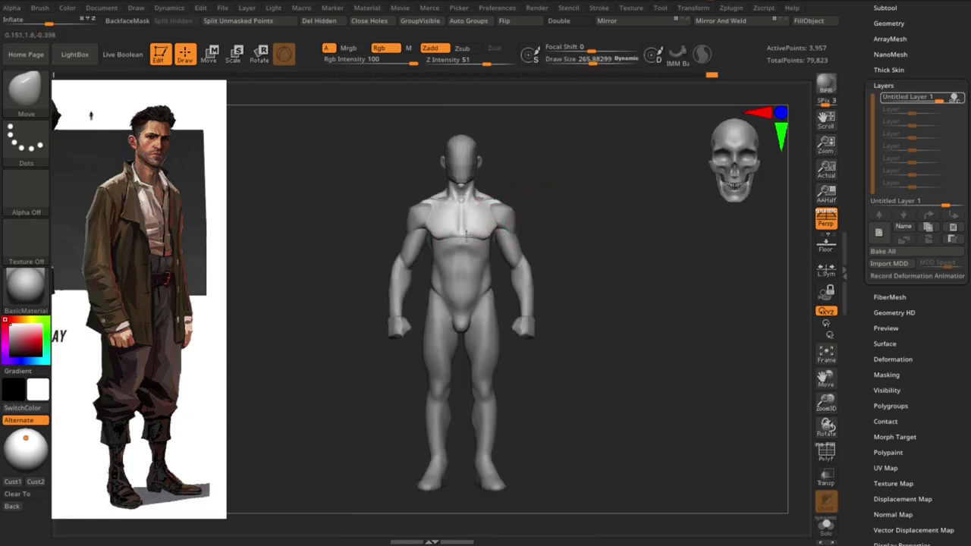
{"action": "mouse_move", "coordinate": [592, 285]}
{"action": "right_mouse_down"}
{"action": "mouse_move", "coordinate": [550, 270]}
{"action": "mouse_move", "coordinate": [689, 278]}
{"action": "mouse_move", "coordinate": [531, 256]}
{"action": "mouse_move", "coordinate": [533, 235]}
{"action": "right_mouse_up"}
{"action": "key", "text": "b"}
{"action": "key", "text": "c"}
{"action": "key", "text": "b"}
{"action": "key", "text": "bracketleft"}
{"action": "key", "text": "bracketleft"}
{"action": "mouse_move", "coordinate": [471, 252]}
{"action": "right_mouse_down", "text": "shift"}
{"action": "mouse_move", "coordinate": [659, 266]}
{"action": "mouse_move", "coordinate": [632, 256]}
{"action": "right_mouse_up", "text": "shift"}
{"action": "right_click_drag", "start_coordinate": [499, 231], "coordinate": [498, 253], "text": "alt"}
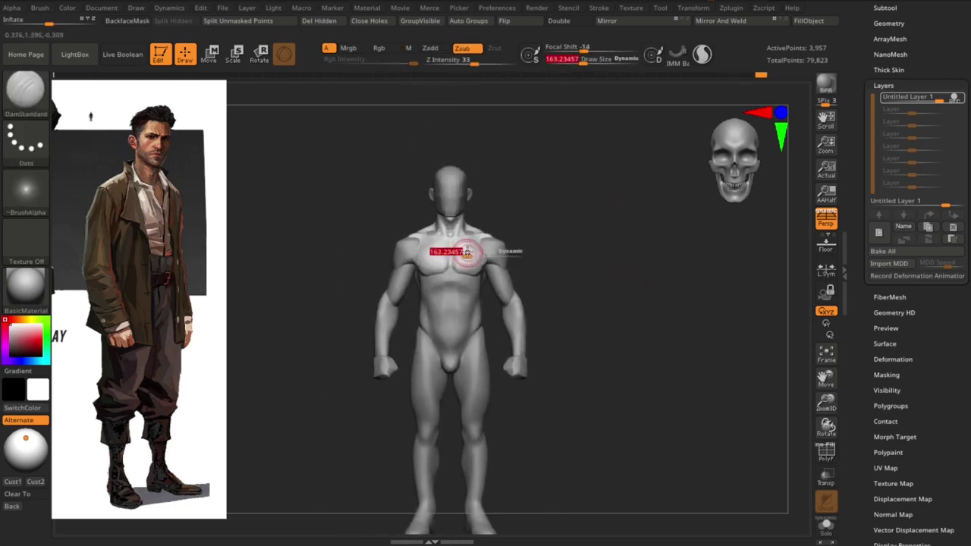
- Push the upper back and trapezius into shape with the Move brush, viewed from behind and above
{"action": "key", "text": "b"}
{"action": "key", "text": "m"}
{"action": "key", "text": "v"}
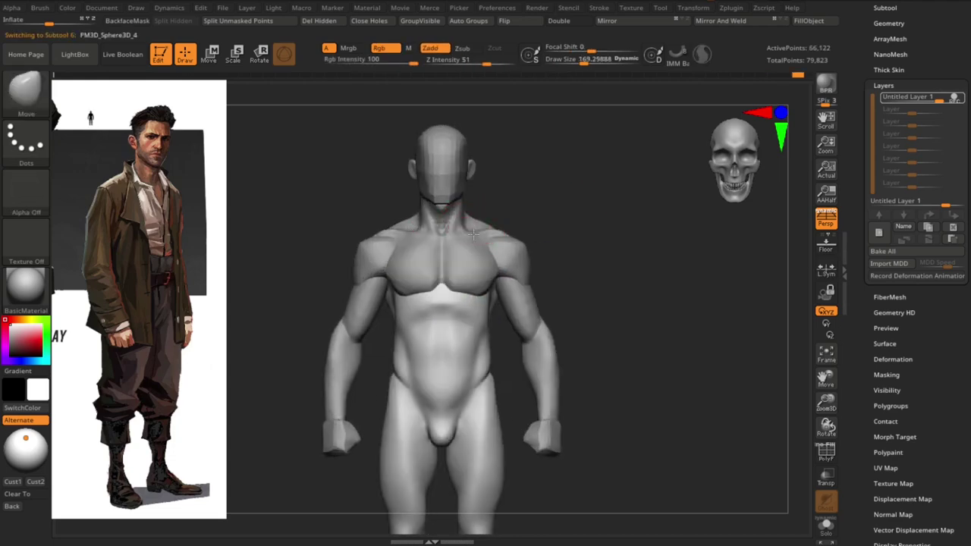
{"action": "mouse_move", "coordinate": [603, 247]}
{"action": "left_mouse_down"}
{"action": "mouse_move", "coordinate": [615, 281]}
{"action": "mouse_move", "coordinate": [635, 214]}
{"action": "mouse_move", "coordinate": [531, 243]}
{"action": "left_mouse_up"}
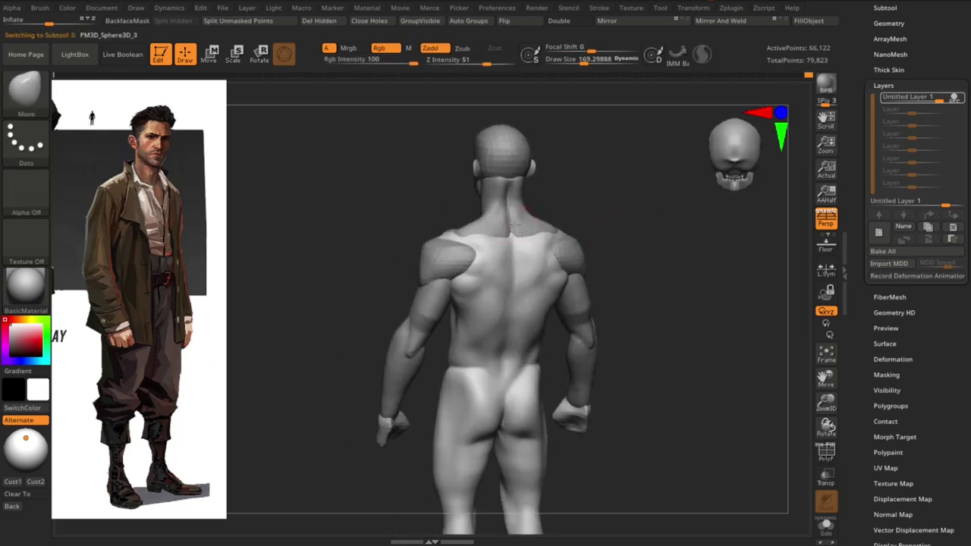
{"action": "mouse_move", "coordinate": [590, 195]}
{"action": "left_mouse_down"}
{"action": "mouse_move", "coordinate": [493, 239]}
{"action": "mouse_move", "coordinate": [505, 217]}
{"action": "left_mouse_up"}
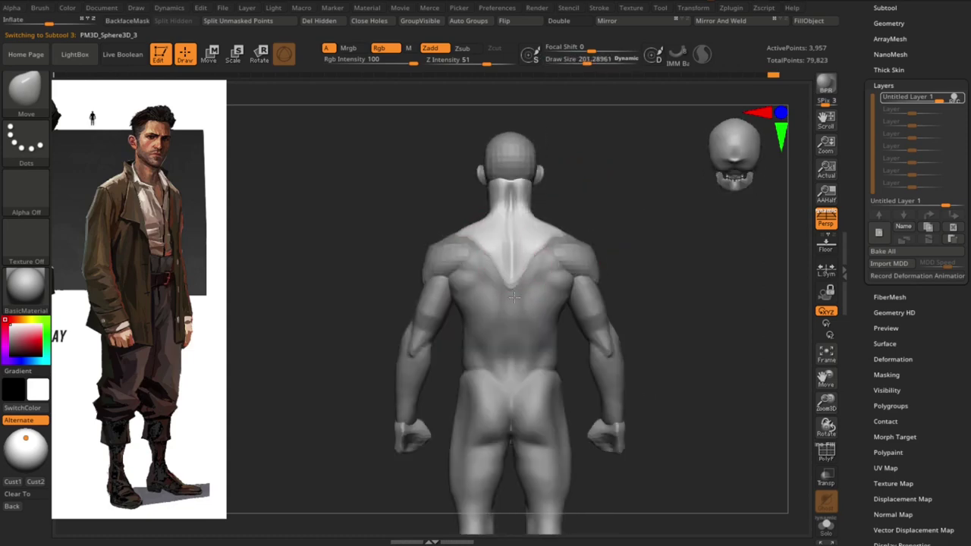
{"action": "mouse_move", "coordinate": [559, 234]}
{"action": "left_mouse_down"}
{"action": "mouse_move", "coordinate": [574, 220]}
{"action": "mouse_move", "coordinate": [635, 231]}
{"action": "mouse_move", "coordinate": [521, 260]}
{"action": "mouse_move", "coordinate": [581, 260]}
{"action": "mouse_move", "coordinate": [499, 261]}
{"action": "mouse_move", "coordinate": [598, 282]}
{"action": "mouse_move", "coordinate": [587, 286]}
{"action": "left_mouse_up"}
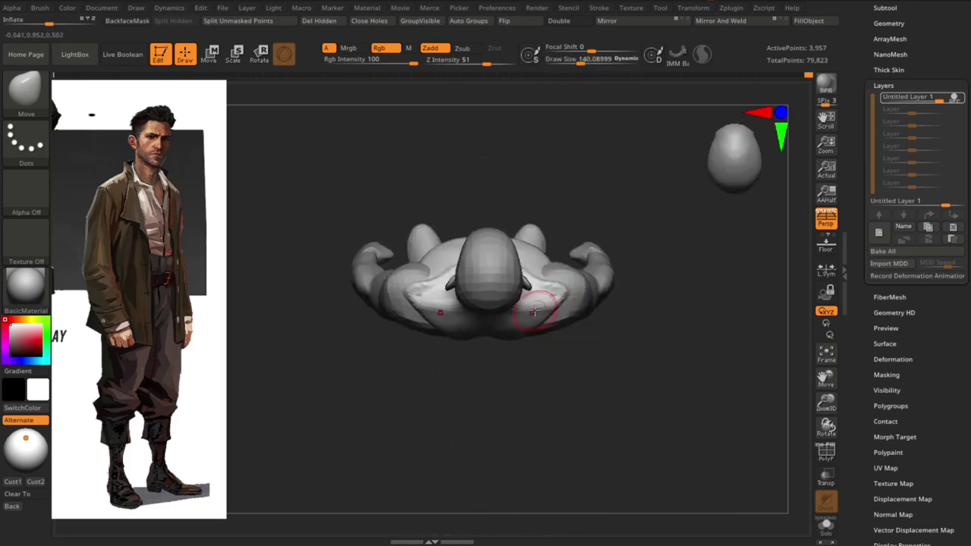
{"action": "left_click_drag", "start_coordinate": [428, 310], "coordinate": [420, 304]}
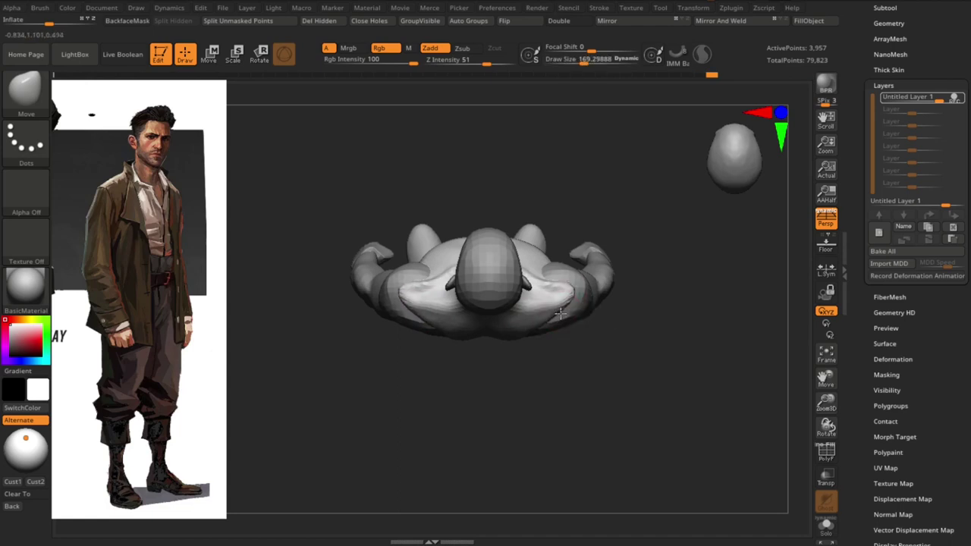
{"action": "mouse_move", "coordinate": [577, 347]}
{"action": "left_mouse_down"}
{"action": "mouse_move", "coordinate": [651, 274]}
{"action": "mouse_move", "coordinate": [558, 292]}
{"action": "mouse_move", "coordinate": [574, 282]}
{"action": "mouse_move", "coordinate": [672, 301]}
{"action": "mouse_move", "coordinate": [633, 299]}
{"action": "mouse_move", "coordinate": [689, 293]}
{"action": "mouse_move", "coordinate": [692, 256]}
{"action": "mouse_move", "coordinate": [575, 256]}
{"action": "mouse_move", "coordinate": [589, 260]}
{"action": "mouse_move", "coordinate": [614, 357]}
{"action": "mouse_move", "coordinate": [622, 253]}
{"action": "mouse_move", "coordinate": [595, 239]}
{"action": "mouse_move", "coordinate": [631, 267]}
{"action": "mouse_move", "coordinate": [676, 271]}
{"action": "left_mouse_up"}
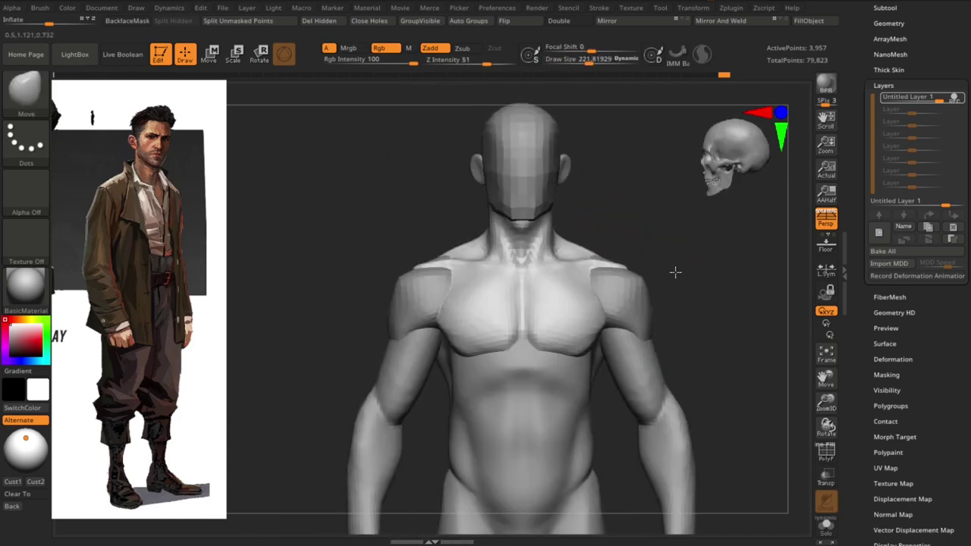
- Check the torso, arm and main body subtools in turn, resetting the brush to about 375
{"action": "left_click", "coordinate": [599, 258], "text": "alt"}
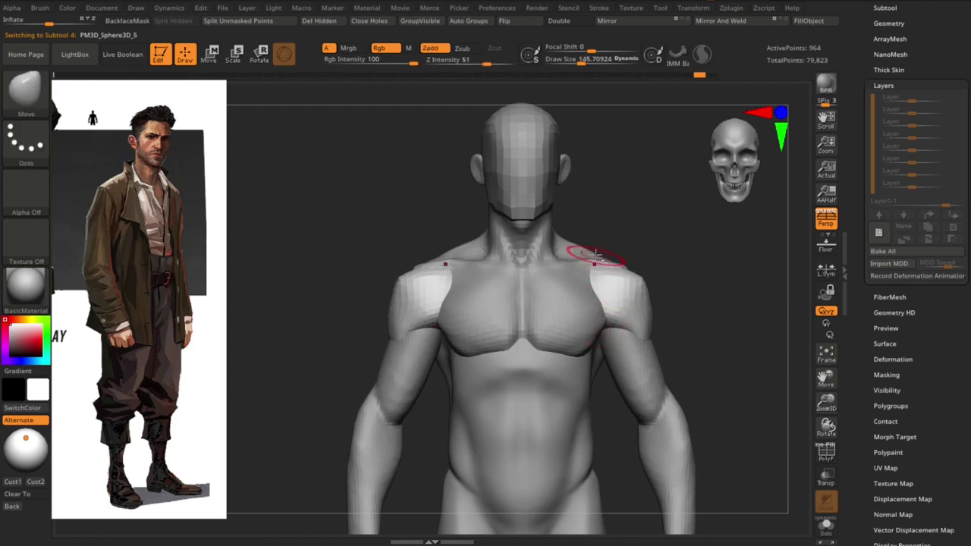
{"action": "left_click", "coordinate": [597, 256], "text": "alt"}
{"action": "left_click", "coordinate": [561, 378], "text": "alt"}
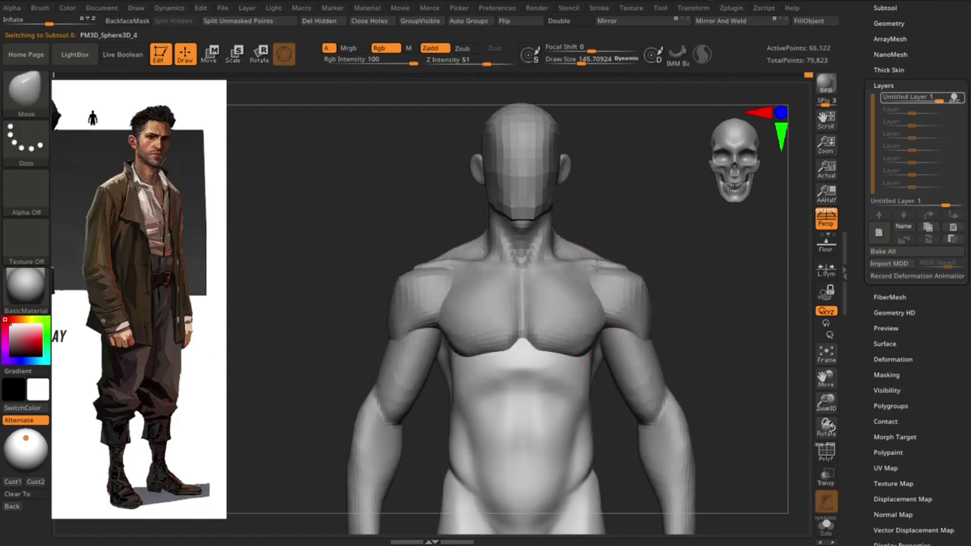
{"action": "right_click_drag", "start_coordinate": [597, 265], "coordinate": [646, 264], "text": "ctrl"}
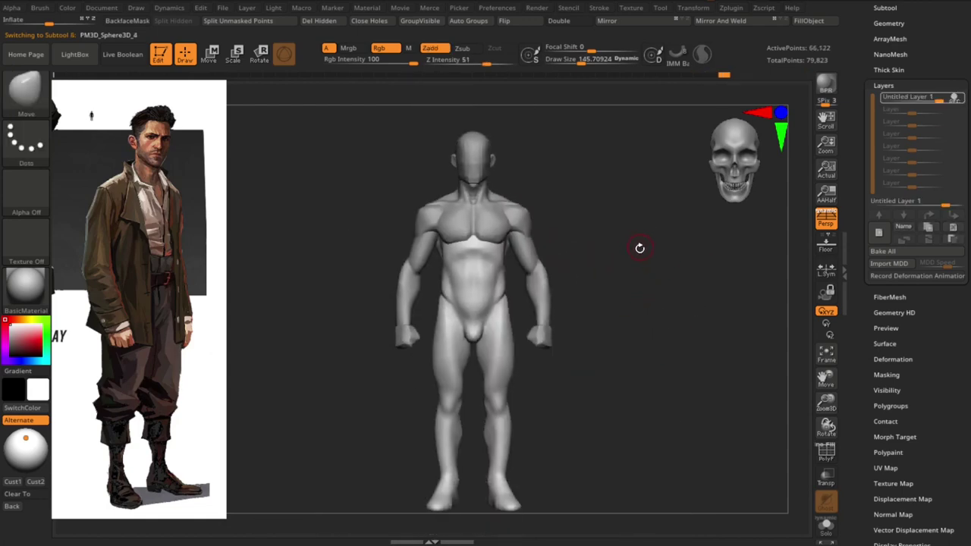
{"action": "mouse_move", "coordinate": [640, 248]}
{"action": "left_mouse_down"}
{"action": "mouse_move", "coordinate": [646, 278]}
{"action": "mouse_move", "coordinate": [577, 273]}
{"action": "mouse_move", "coordinate": [572, 336]}
{"action": "mouse_move", "coordinate": [495, 431]}
{"action": "left_mouse_up"}
{"action": "left_click", "coordinate": [541, 276], "text": "alt"}
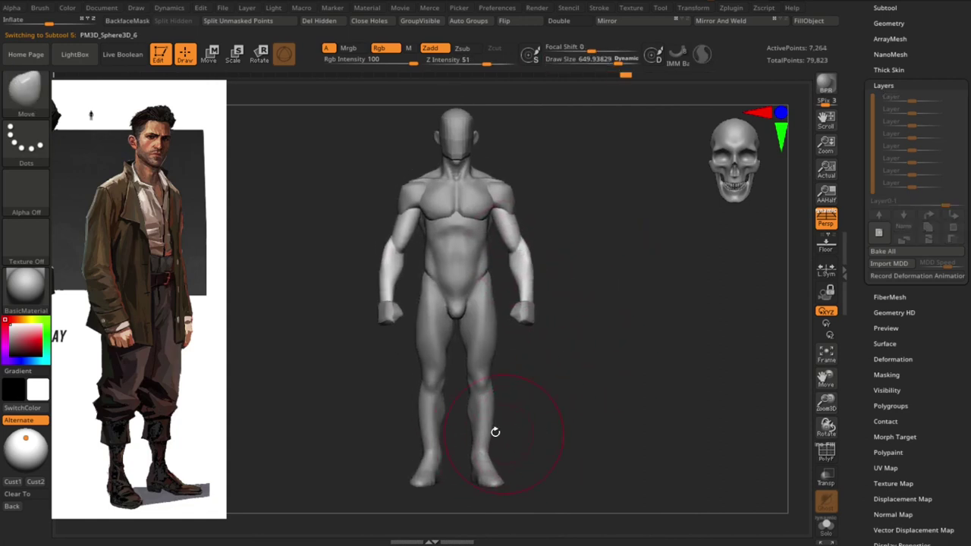
{"action": "left_click", "coordinate": [494, 431], "text": "alt"}
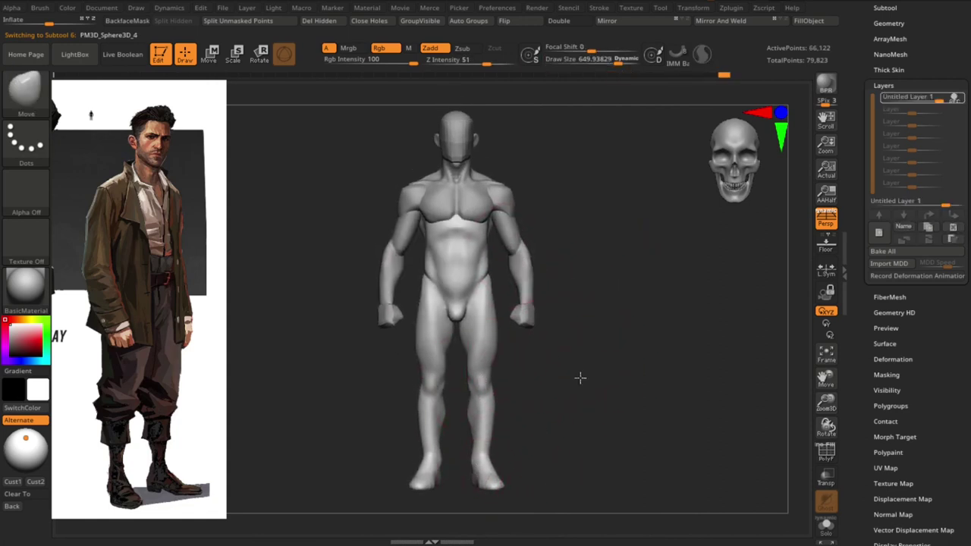
{"action": "key", "text": "s"}
{"action": "left_click_drag", "start_coordinate": [516, 249], "coordinate": [482, 248]}
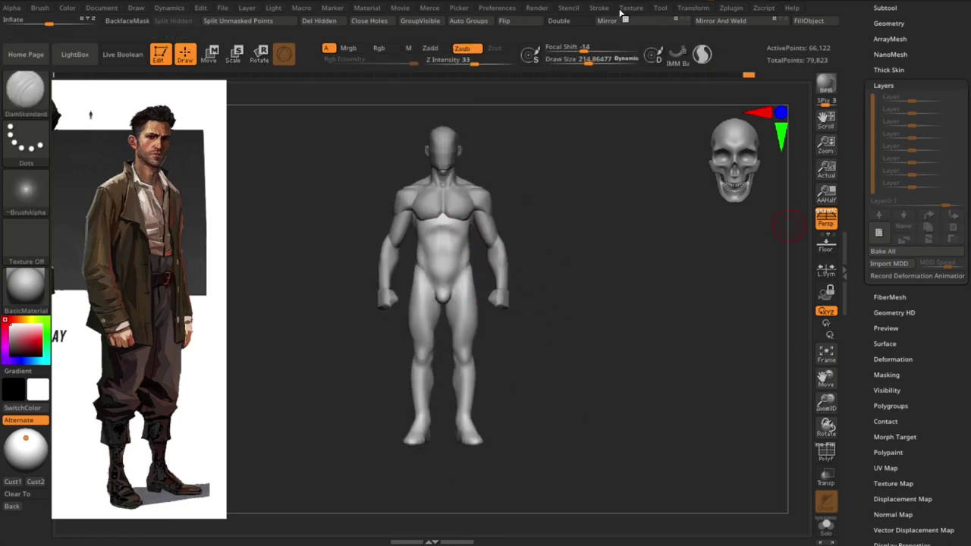
- Create a 79,823-point TPoseMesh of the whole figure with Zplugin > Transpose Master
{"action": "left_click", "coordinate": [697, 9]}
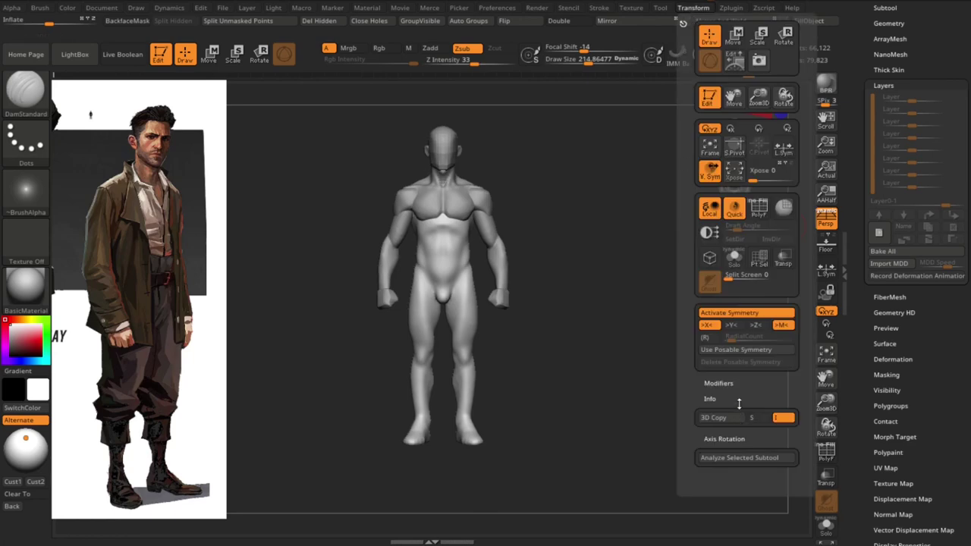
{"action": "left_click", "coordinate": [730, 7]}
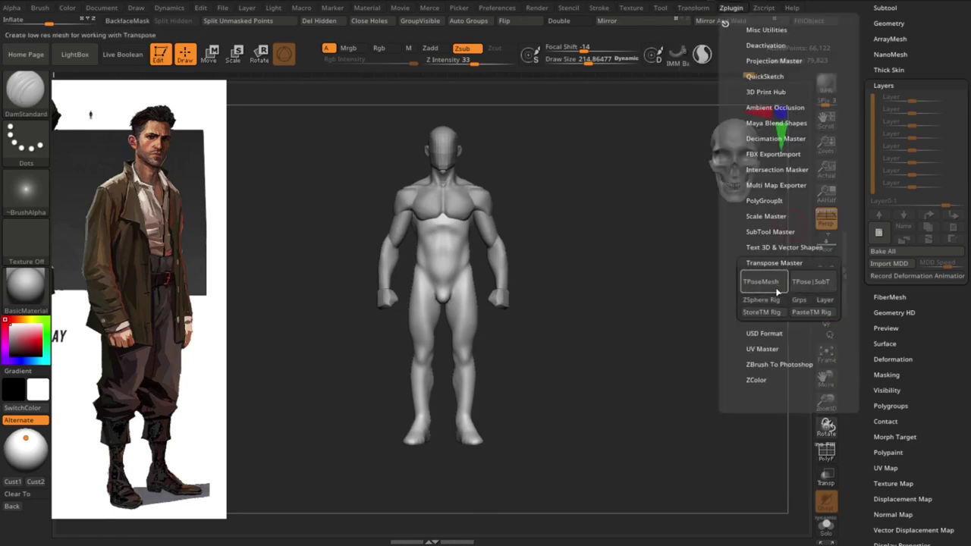
{"action": "left_click", "coordinate": [762, 282]}
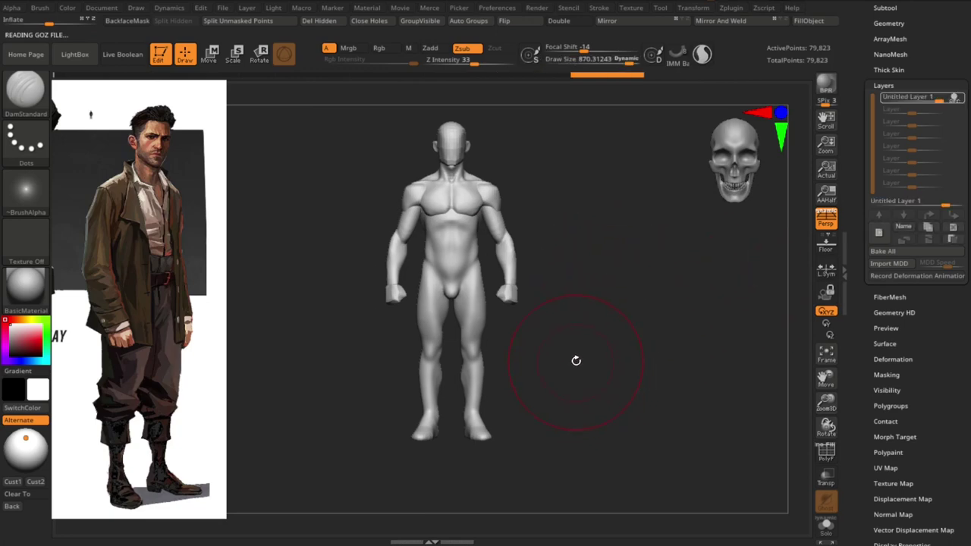
- Set up the Move brush at about 650, then Move Topological at about 524
{"action": "key", "text": "b"}
{"action": "key", "text": "m"}
{"action": "key", "text": "v"}
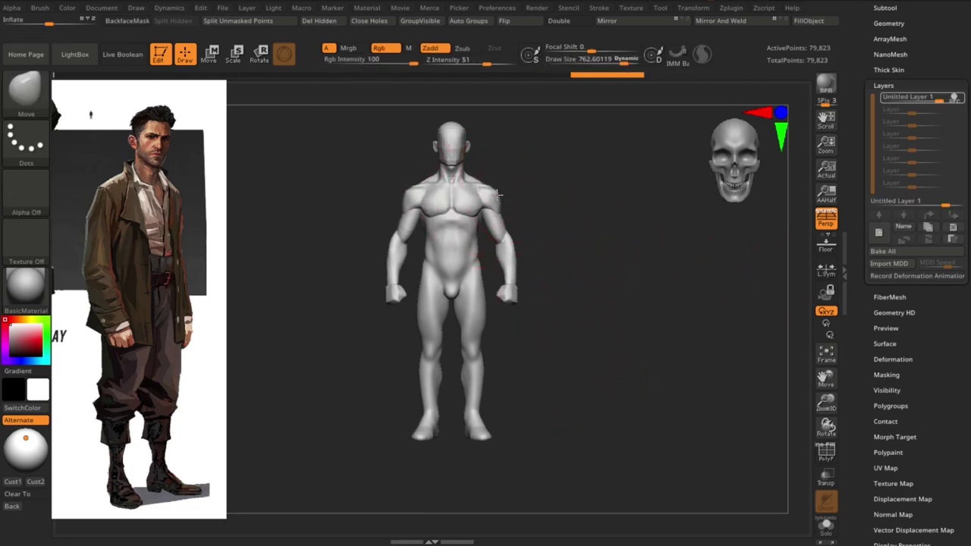
{"action": "key", "text": "s"}
{"action": "left_click_drag", "start_coordinate": [496, 195], "coordinate": [464, 227]}
{"action": "key", "text": "s"}
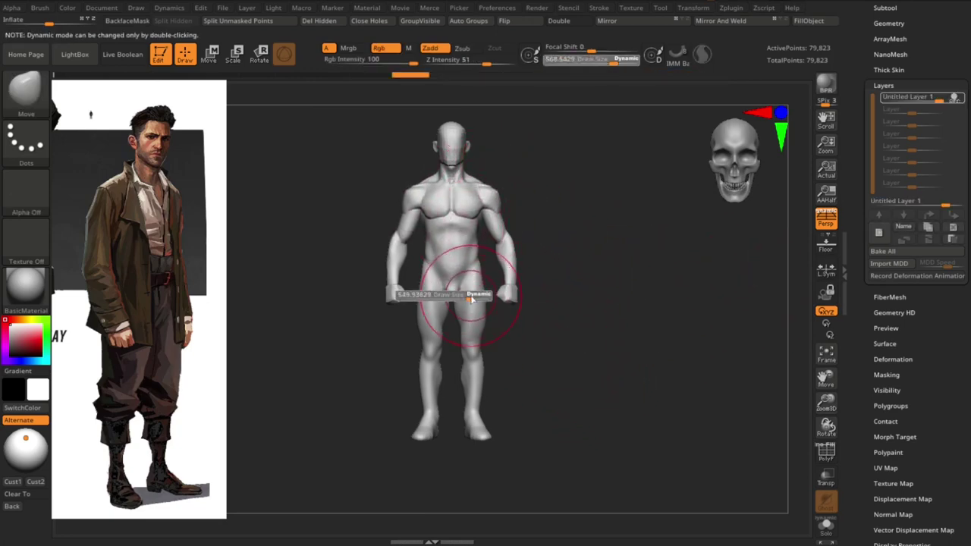
{"action": "mouse_move", "coordinate": [458, 281]}
{"action": "left_mouse_down"}
{"action": "mouse_move", "coordinate": [476, 281]}
{"action": "mouse_move", "coordinate": [457, 250]}
{"action": "left_mouse_up"}
{"action": "key", "text": "s"}
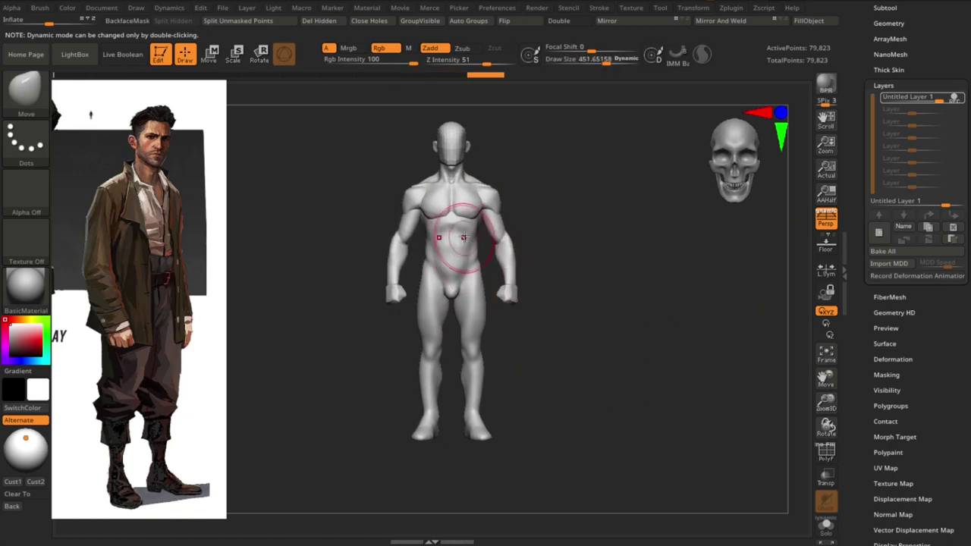
{"action": "key", "text": "b"}
{"action": "key", "text": "m"}
{"action": "key", "text": "t"}
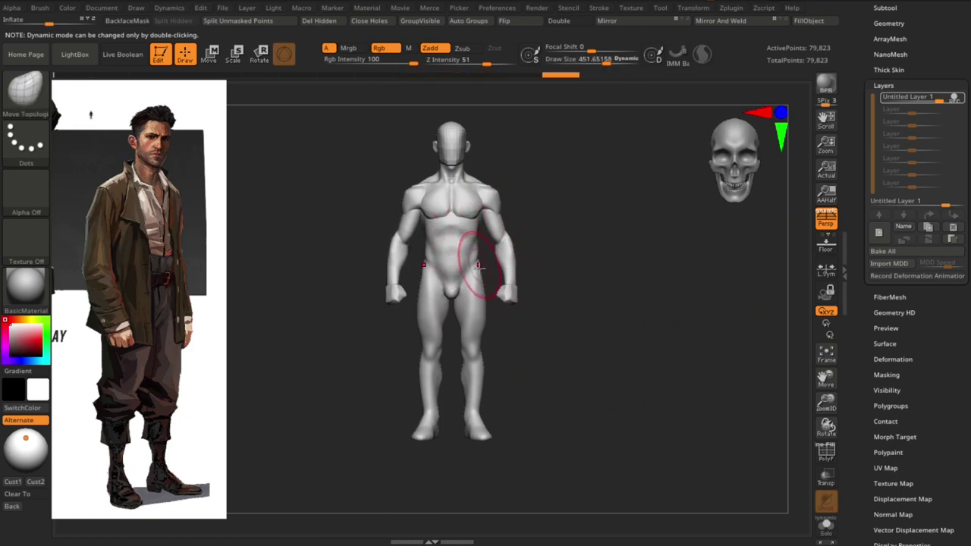
{"action": "key", "text": "bracketright"}
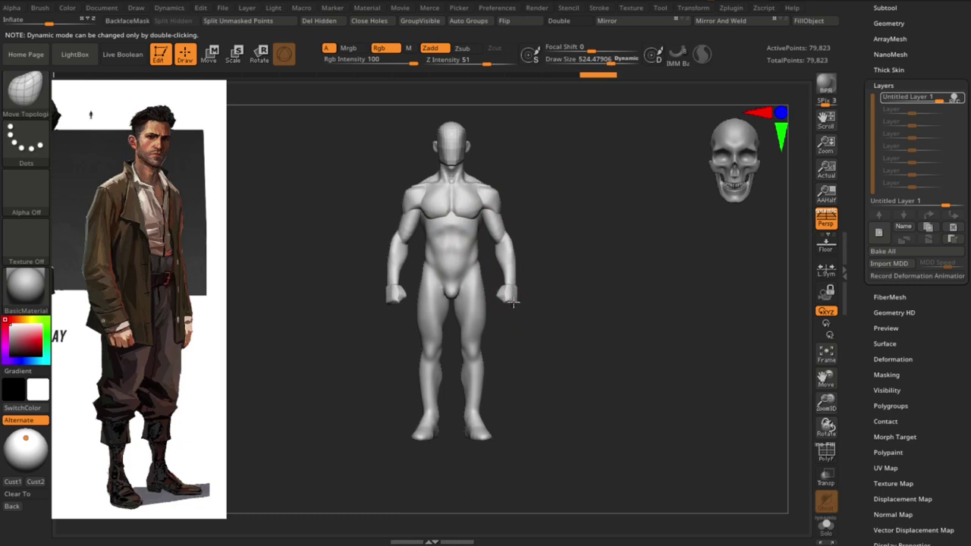
- Sculpt the side-profile silhouette with a brush about 157, then check proportions from the front
{"action": "mouse_move", "coordinate": [479, 354]}
{"action": "left_mouse_down", "text": "shift"}
{"action": "mouse_move", "coordinate": [511, 336]}
{"action": "mouse_move", "coordinate": [531, 227]}
{"action": "mouse_move", "coordinate": [488, 159]}
{"action": "left_mouse_up", "text": "shift"}
{"action": "key", "text": "s"}
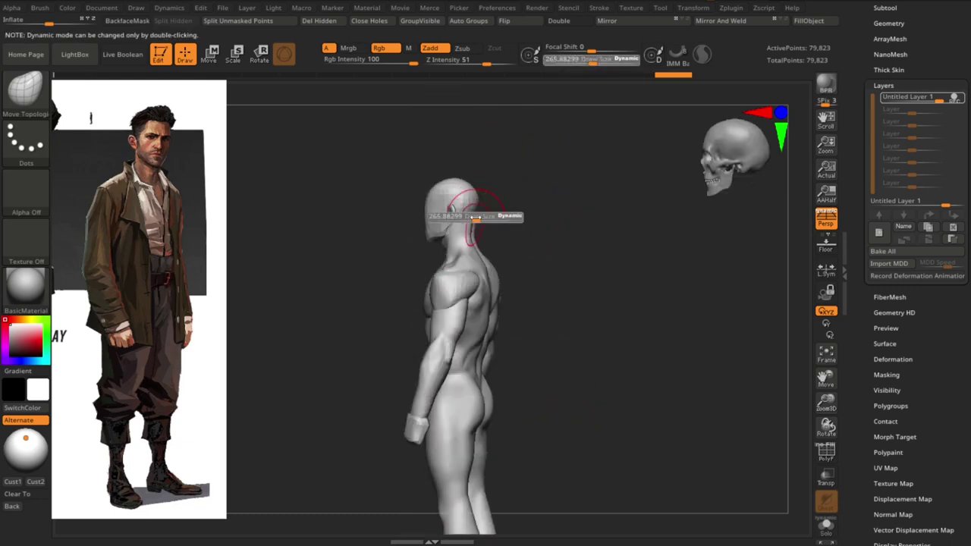
{"action": "mouse_move", "coordinate": [474, 218]}
{"action": "left_mouse_down"}
{"action": "mouse_move", "coordinate": [464, 221]}
{"action": "mouse_move", "coordinate": [548, 238]}
{"action": "left_mouse_up"}
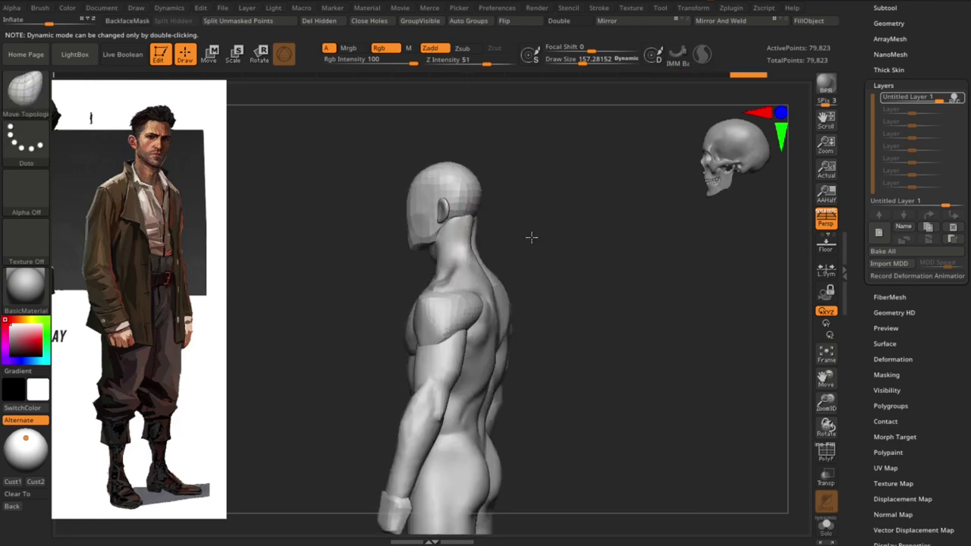
{"action": "left_click_drag", "start_coordinate": [501, 210], "coordinate": [498, 217], "text": "shift"}
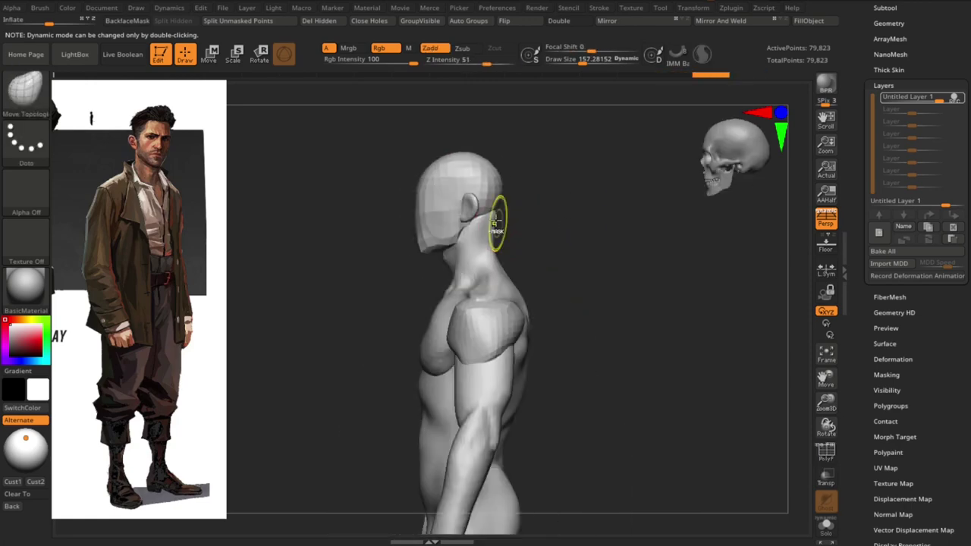
{"action": "key", "text": "s"}
{"action": "mouse_move", "coordinate": [551, 262]}
{"action": "left_mouse_down", "text": "alt"}
{"action": "mouse_move", "coordinate": [466, 228]}
{"action": "mouse_move", "coordinate": [474, 247]}
{"action": "mouse_move", "coordinate": [520, 244]}
{"action": "left_mouse_up", "text": "alt"}
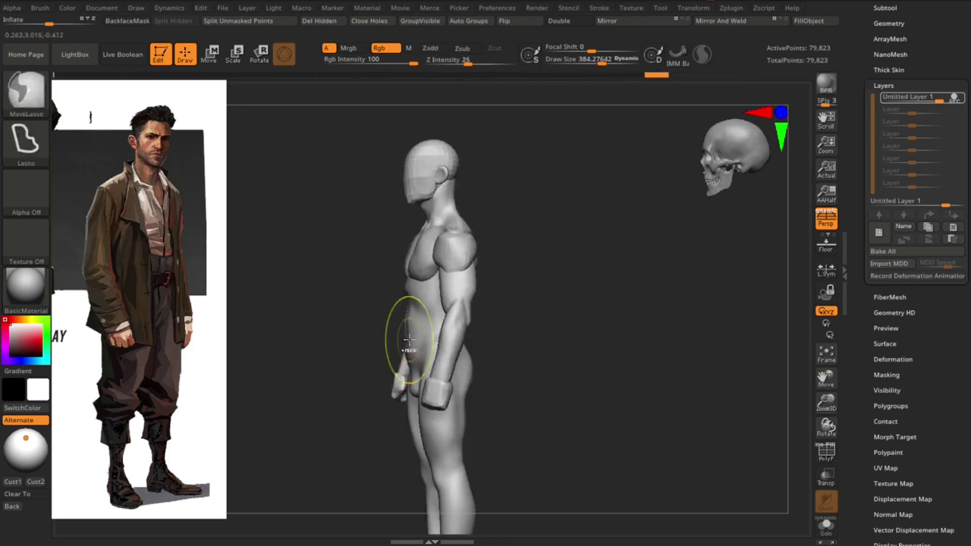
{"action": "key", "text": "s"}
{"action": "left_click", "coordinate": [410, 343]}
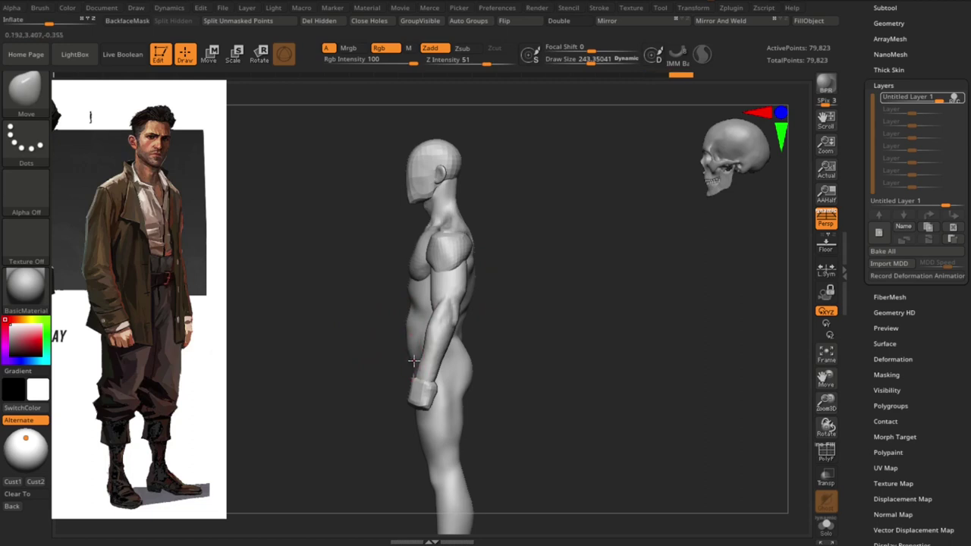
{"action": "mouse_move", "coordinate": [436, 301]}
{"action": "left_mouse_down"}
{"action": "mouse_move", "coordinate": [580, 301]}
{"action": "mouse_move", "coordinate": [419, 281]}
{"action": "left_mouse_up"}
{"action": "scroll", "coordinate": [580, 301], "scroll_direction": "up", "scroll_amount": 2}
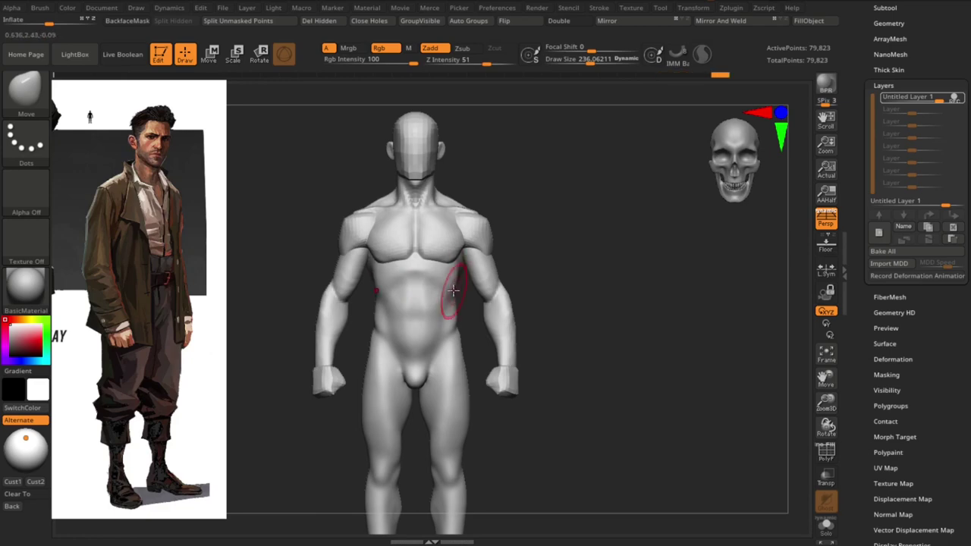
{"action": "scroll", "coordinate": [585, 256], "scroll_direction": "down", "scroll_amount": 3}
{"action": "scroll", "coordinate": [450, 207], "scroll_direction": "up", "scroll_amount": 1}
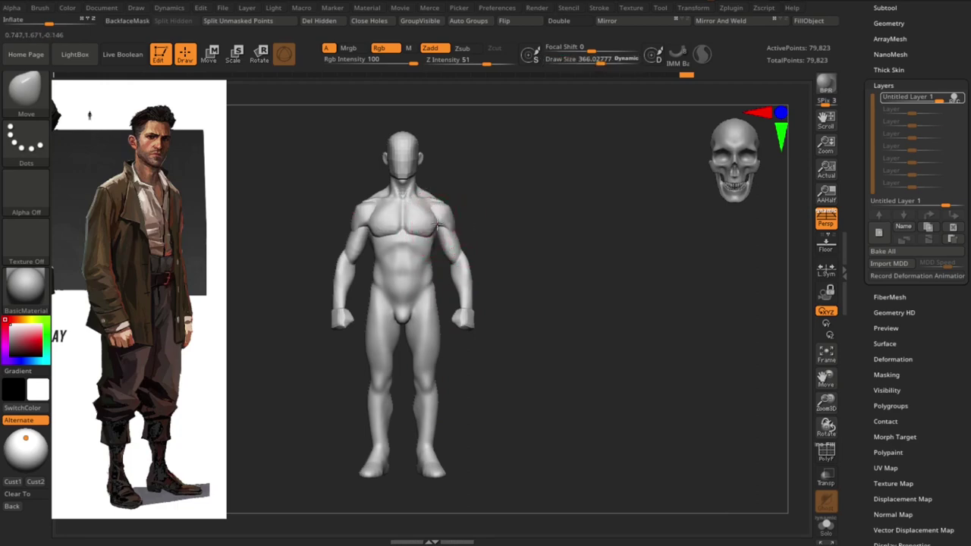
- Toggle between Move Topological and Move brushes, adjusting size and fitting the model
{"action": "key", "text": "bracketleft"}
{"action": "mouse_move", "coordinate": [494, 227]}
{"action": "left_mouse_down"}
{"action": "mouse_move", "coordinate": [527, 235]}
{"action": "mouse_move", "coordinate": [531, 223]}
{"action": "left_mouse_up"}
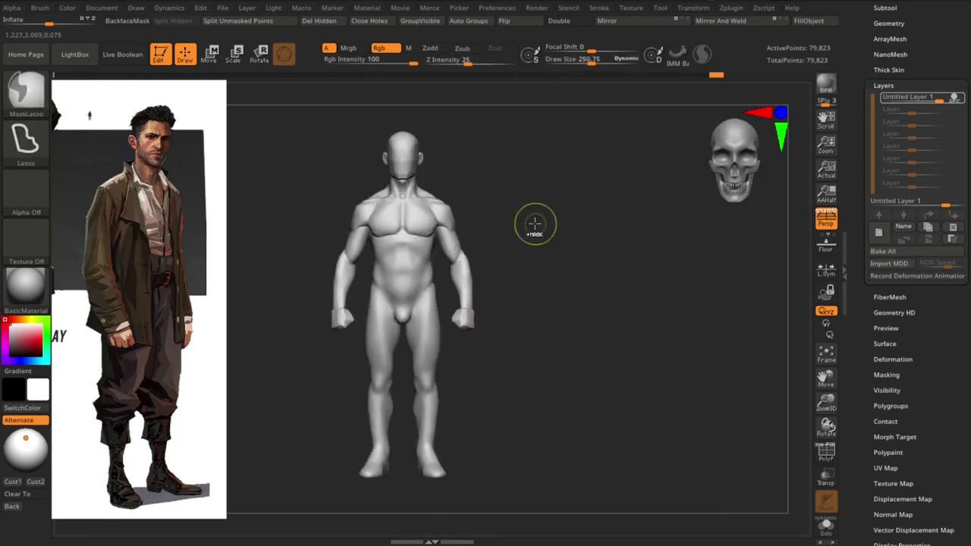
{"action": "key", "text": "b"}
{"action": "key", "text": "m"}
{"action": "key", "text": "t"}
{"action": "key", "text": "bracketright"}
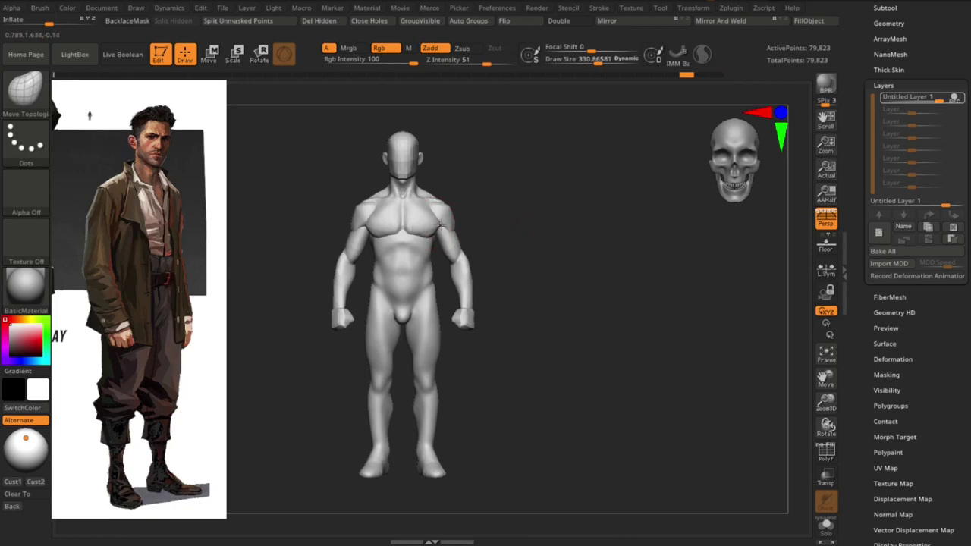
{"action": "key", "text": "f"}
{"action": "key", "text": "b"}
{"action": "key", "text": "m"}
{"action": "key", "text": "v"}
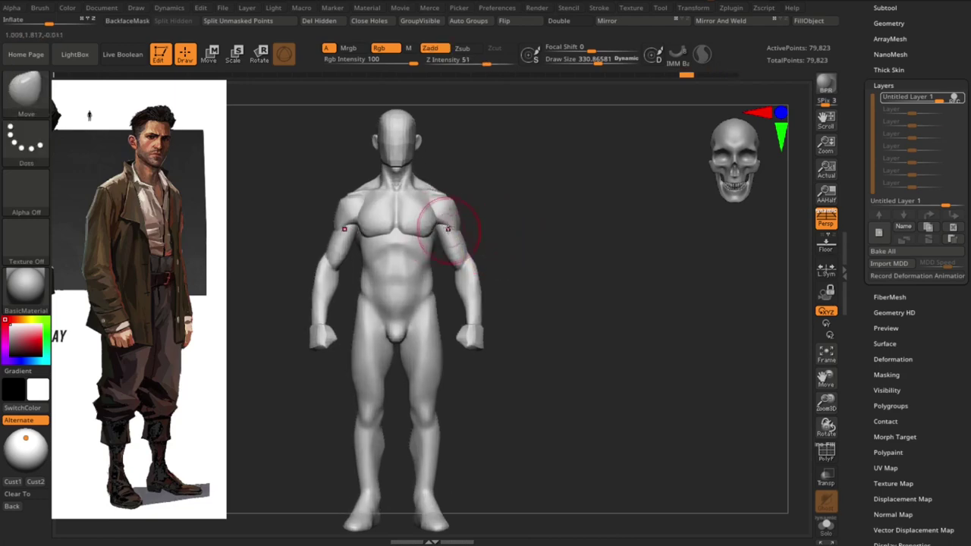
{"action": "key", "text": "bracketleft"}
- Inspect the figure from back and three-quarter views, then smooth the body surface
{"action": "mouse_move", "coordinate": [438, 221]}
{"action": "right_mouse_down"}
{"action": "mouse_move", "coordinate": [445, 234]}
{"action": "mouse_move", "coordinate": [561, 277]}
{"action": "mouse_move", "coordinate": [549, 165]}
{"action": "right_mouse_up"}
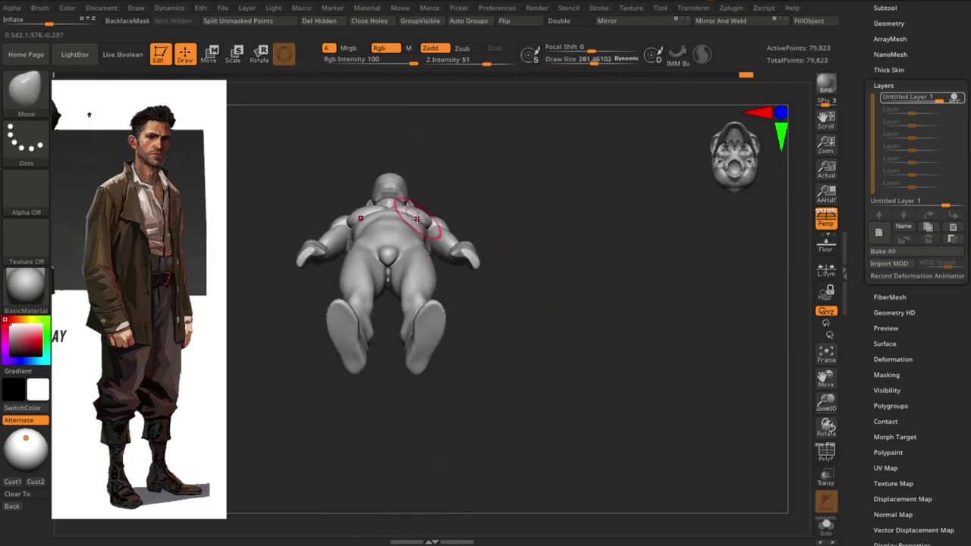
{"action": "mouse_move", "coordinate": [527, 236]}
{"action": "right_mouse_down"}
{"action": "mouse_move", "coordinate": [594, 289]}
{"action": "mouse_move", "coordinate": [623, 336]}
{"action": "mouse_move", "coordinate": [497, 428]}
{"action": "right_mouse_up"}
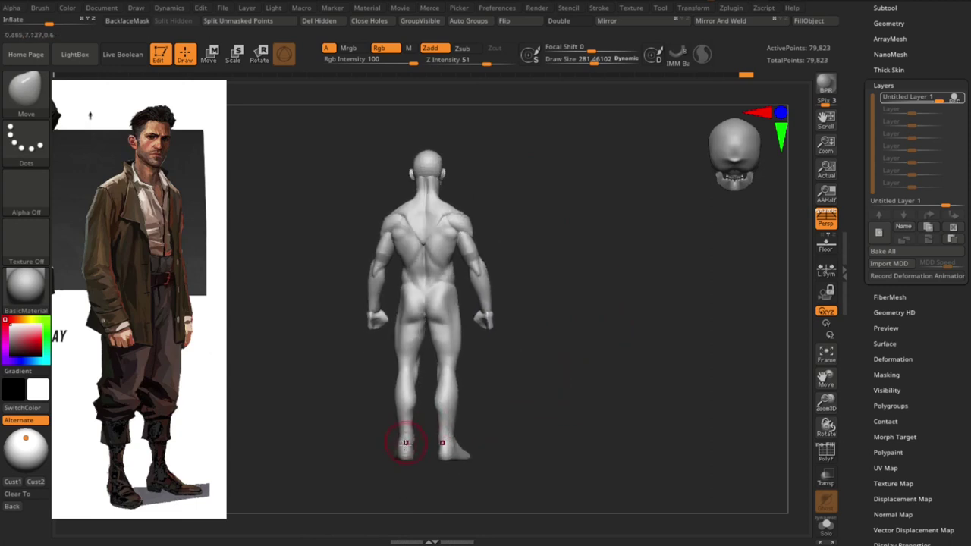
{"action": "right_click_drag", "start_coordinate": [414, 486], "coordinate": [402, 451]}
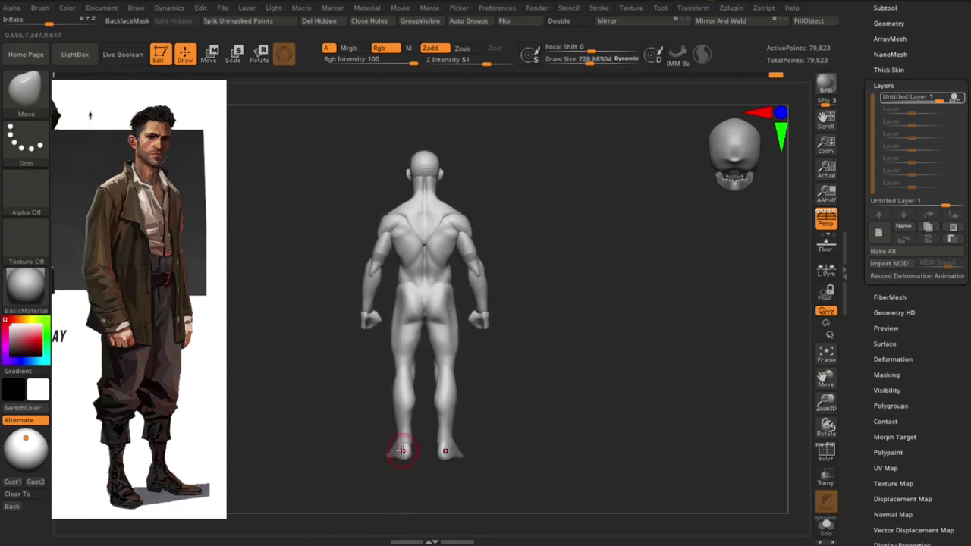
{"action": "right_click_drag", "start_coordinate": [428, 483], "coordinate": [391, 328]}
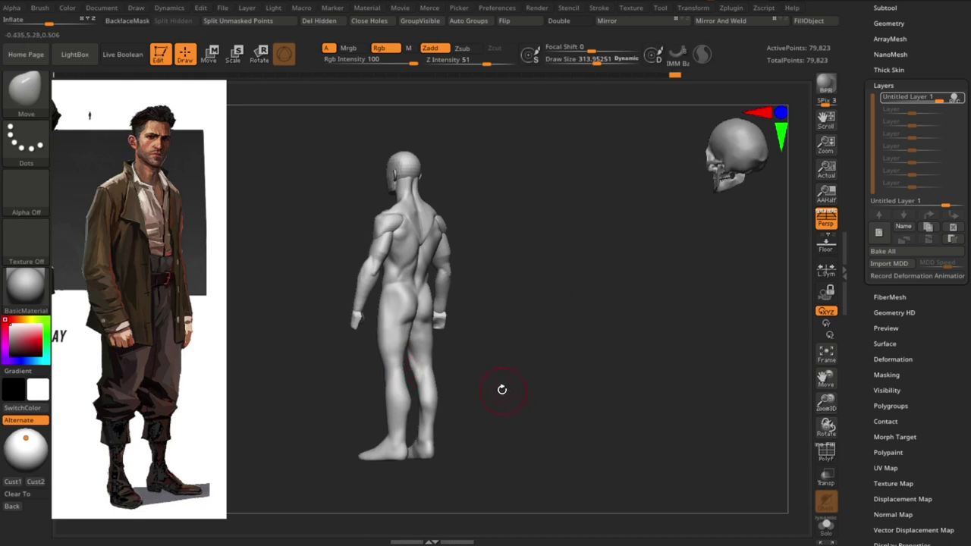
{"action": "mouse_move", "coordinate": [501, 389]}
{"action": "right_mouse_down"}
{"action": "mouse_move", "coordinate": [539, 379]}
{"action": "mouse_move", "coordinate": [397, 397]}
{"action": "mouse_move", "coordinate": [422, 407]}
{"action": "mouse_move", "coordinate": [370, 363]}
{"action": "right_mouse_up"}
{"action": "mouse_move", "coordinate": [532, 401]}
{"action": "right_mouse_down", "text": "ctrl"}
{"action": "mouse_move", "coordinate": [445, 387]}
{"action": "mouse_move", "coordinate": [412, 336]}
{"action": "mouse_move", "coordinate": [587, 385]}
{"action": "mouse_move", "coordinate": [404, 290]}
{"action": "mouse_move", "coordinate": [614, 277]}
{"action": "right_mouse_up", "text": "ctrl"}
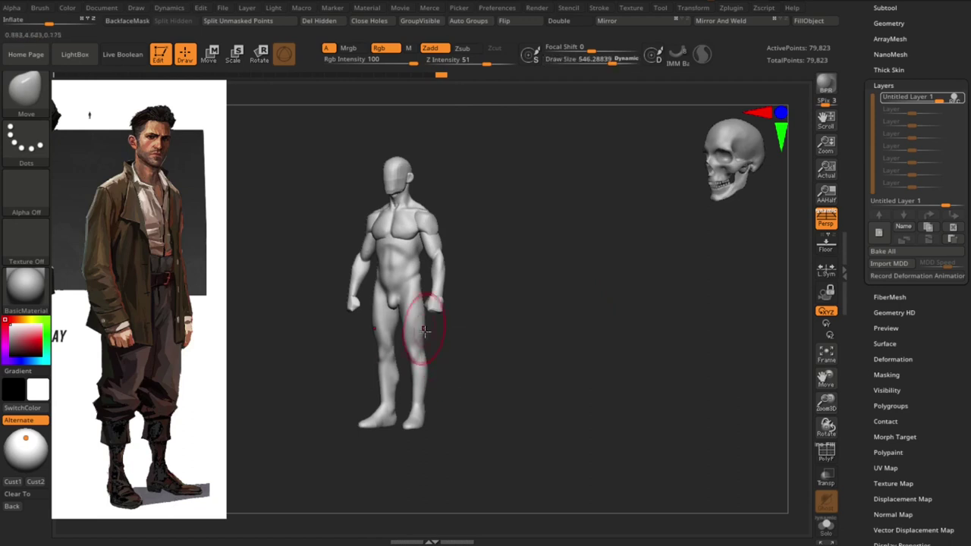
{"action": "right_click_drag", "start_coordinate": [425, 331], "coordinate": [412, 401]}
{"action": "mouse_move", "coordinate": [485, 412]}
{"action": "right_mouse_down", "text": "shift"}
{"action": "mouse_move", "coordinate": [518, 384]}
{"action": "mouse_move", "coordinate": [481, 382]}
{"action": "mouse_move", "coordinate": [567, 396]}
{"action": "mouse_move", "coordinate": [546, 372]}
{"action": "mouse_move", "coordinate": [501, 408]}
{"action": "right_mouse_up", "text": "shift"}
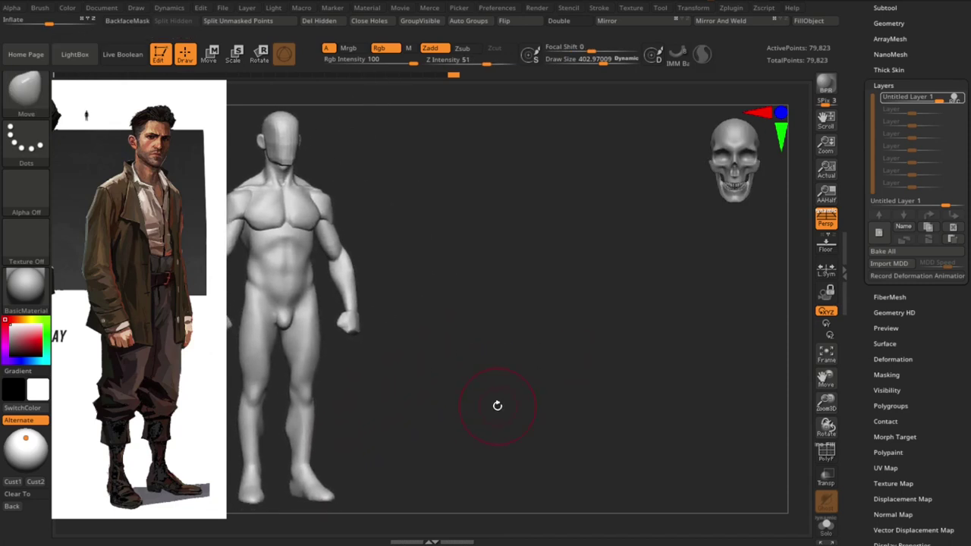
- Push the chest and shoulder profile forward in side view with a larger brush, checking the front
{"action": "key", "text": "s"}
{"action": "left_click_drag", "start_coordinate": [323, 208], "coordinate": [337, 208]}
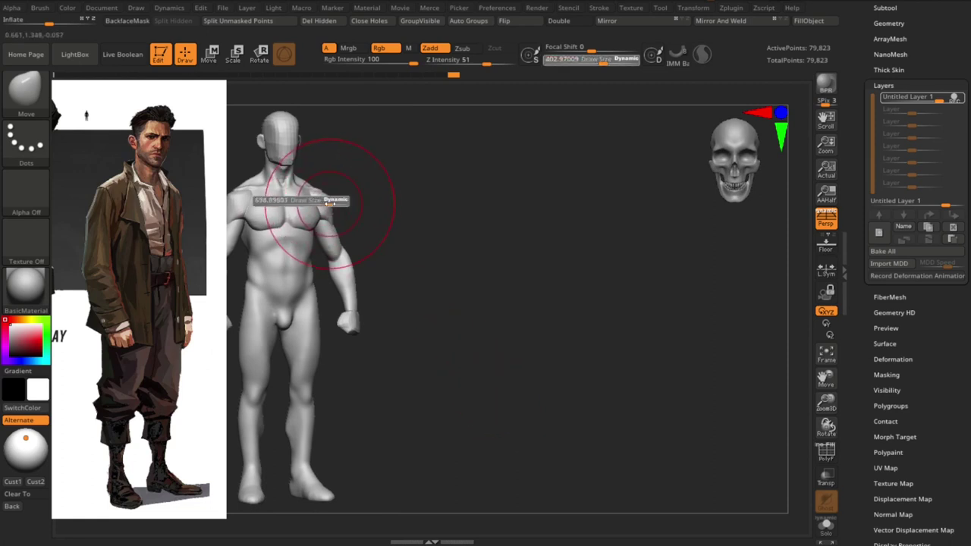
{"action": "right_click_drag", "start_coordinate": [296, 281], "coordinate": [448, 299], "text": "shift"}
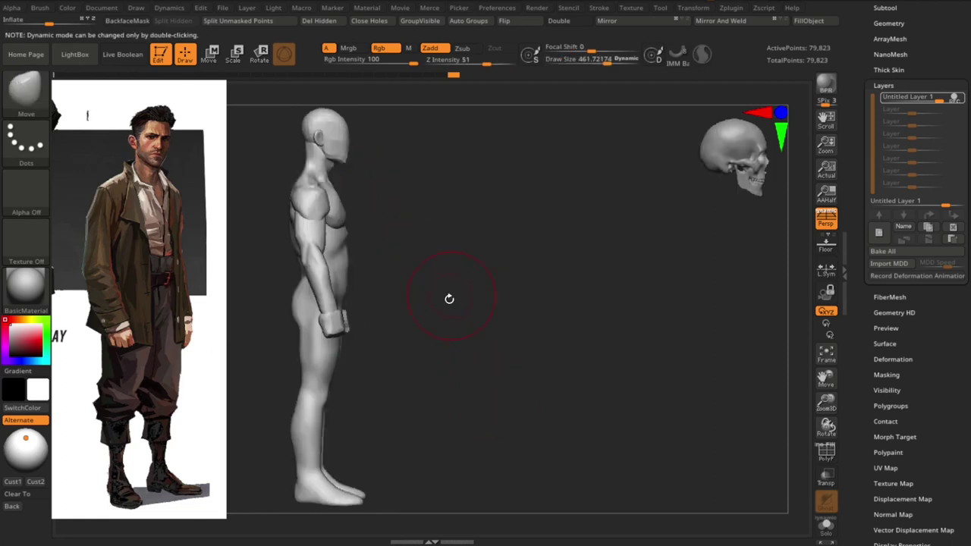
{"action": "key", "text": "s"}
{"action": "mouse_move", "coordinate": [324, 228]}
{"action": "left_mouse_down"}
{"action": "mouse_move", "coordinate": [361, 240]}
{"action": "mouse_move", "coordinate": [303, 225]}
{"action": "left_mouse_up"}
{"action": "key", "text": "s"}
{"action": "key", "text": "s"}
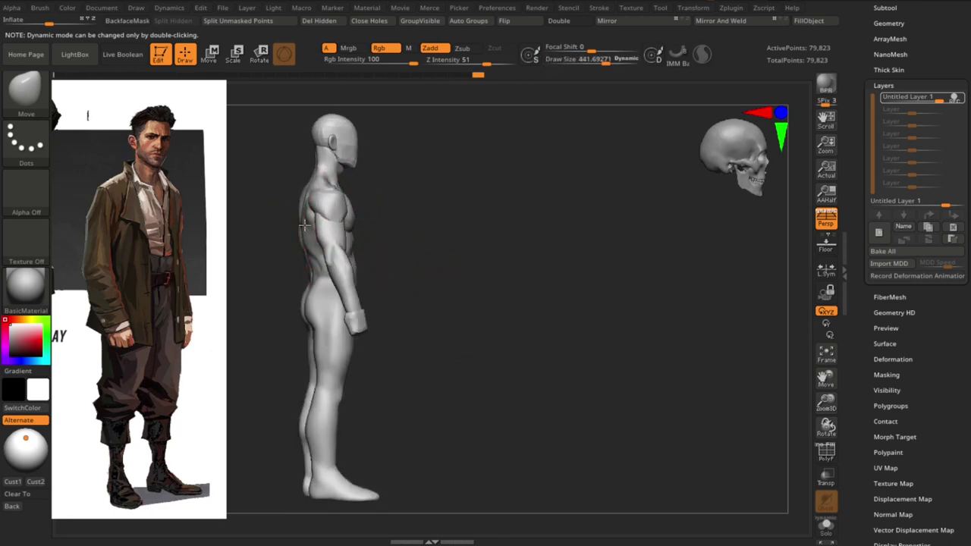
{"action": "key", "text": "s"}
{"action": "left_click_drag", "start_coordinate": [288, 300], "coordinate": [304, 303]}
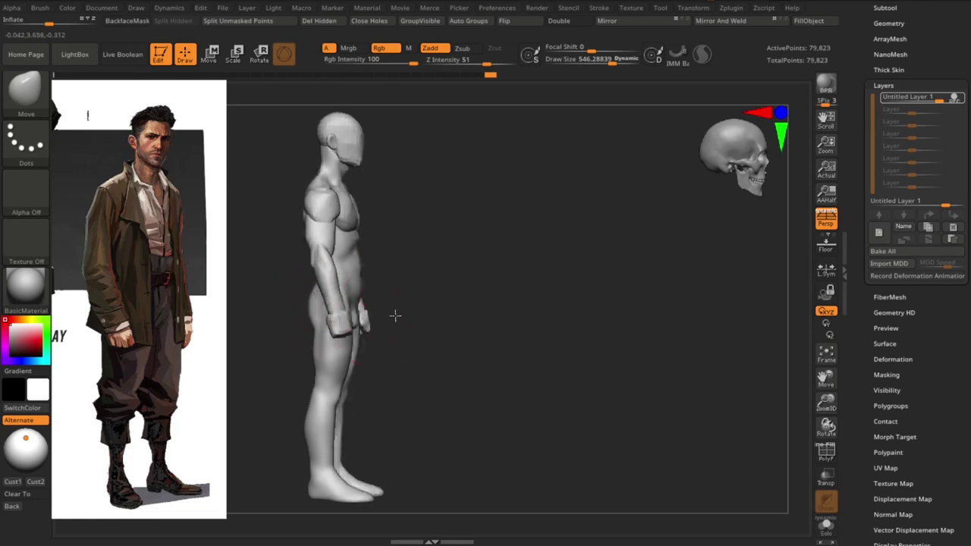
{"action": "mouse_move", "coordinate": [395, 316]}
{"action": "left_mouse_down"}
{"action": "mouse_move", "coordinate": [357, 317]}
{"action": "mouse_move", "coordinate": [397, 288]}
{"action": "mouse_move", "coordinate": [360, 291]}
{"action": "mouse_move", "coordinate": [347, 314]}
{"action": "mouse_move", "coordinate": [303, 220]}
{"action": "mouse_move", "coordinate": [379, 228]}
{"action": "mouse_move", "coordinate": [323, 215]}
{"action": "mouse_move", "coordinate": [321, 197]}
{"action": "left_mouse_up"}
{"action": "key", "text": "s"}
{"action": "key", "text": "s"}
{"action": "key", "text": "s"}
{"action": "key", "text": "s"}
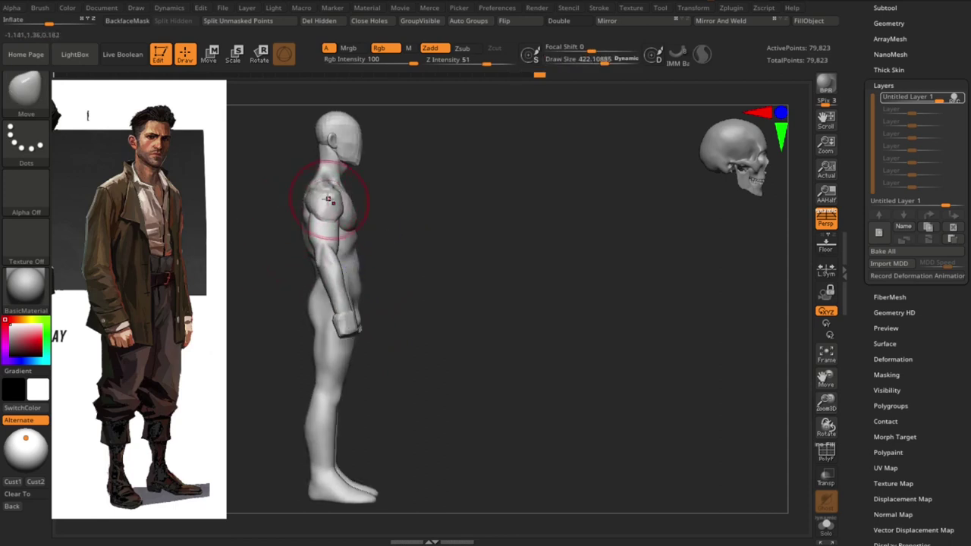
{"action": "left_click_drag", "start_coordinate": [395, 228], "coordinate": [459, 234], "text": "shift"}
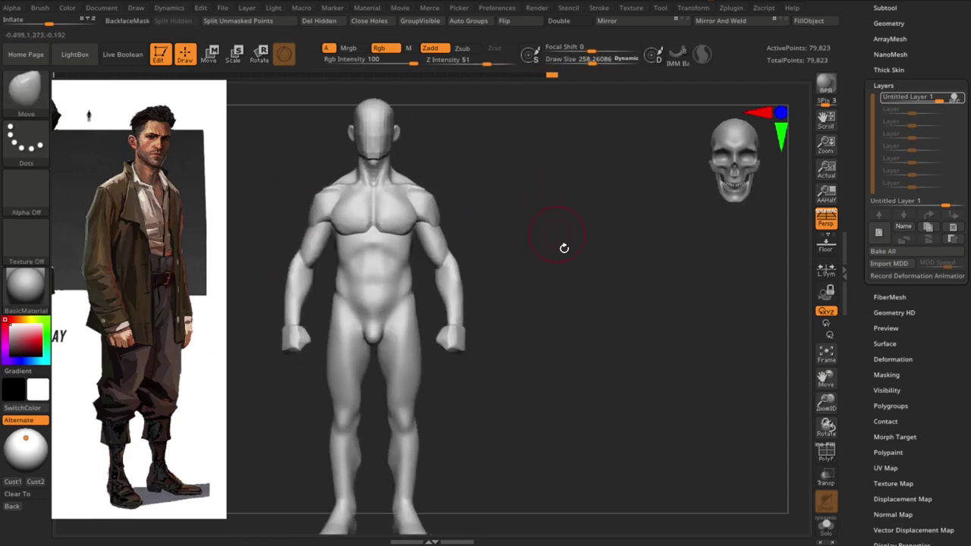
{"action": "left_click_drag", "start_coordinate": [522, 423], "coordinate": [424, 412]}
- Briefly try Transpose mode, return to Draw mode, and undo the last change
{"action": "key", "text": "w"}
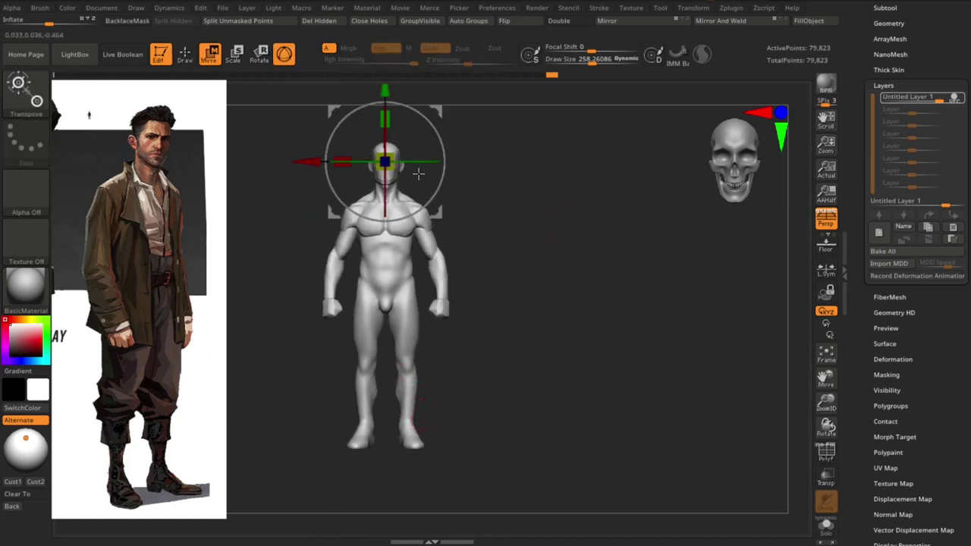
{"action": "mouse_move", "coordinate": [500, 319]}
{"action": "left_mouse_down", "text": "shift"}
{"action": "mouse_move", "coordinate": [524, 281]}
{"action": "mouse_move", "coordinate": [499, 296]}
{"action": "left_mouse_up", "text": "shift"}
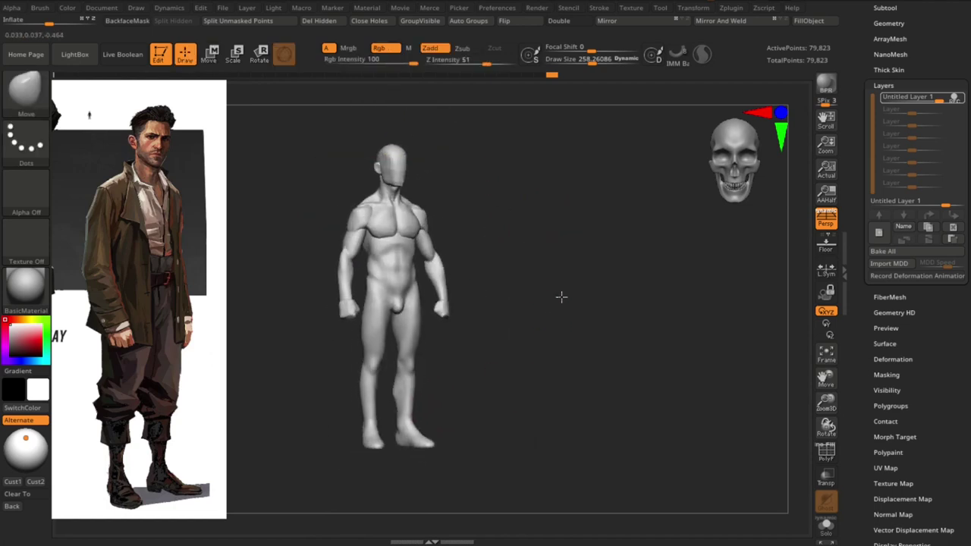
{"action": "key", "text": "q"}
{"action": "key", "text": "ctrl+z"}
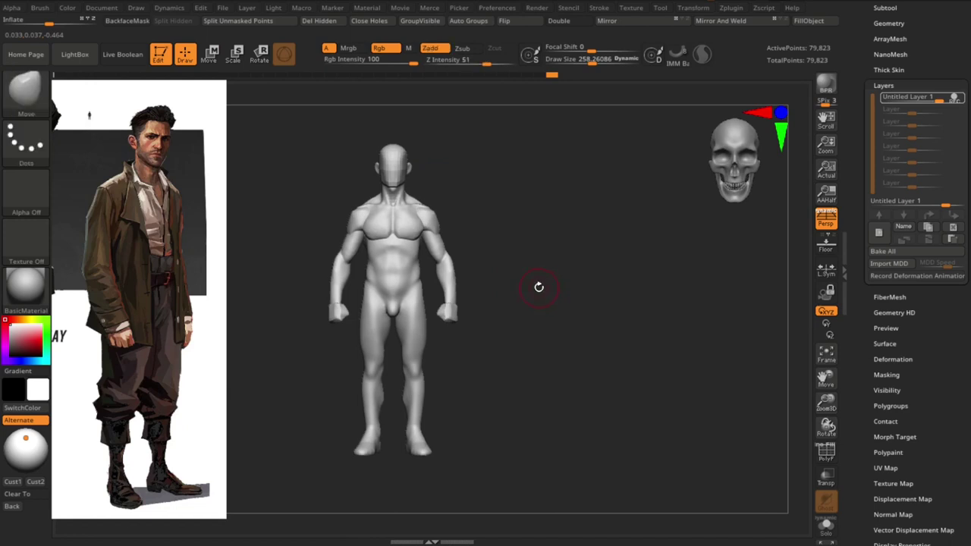
- Isolate the head, reposition it with Transpose, then unhide the whole body
{"action": "left_click", "coordinate": [390, 161], "text": "ctrl+shift"}
{"action": "left_click", "coordinate": [408, 166], "text": "ctrl+shift"}
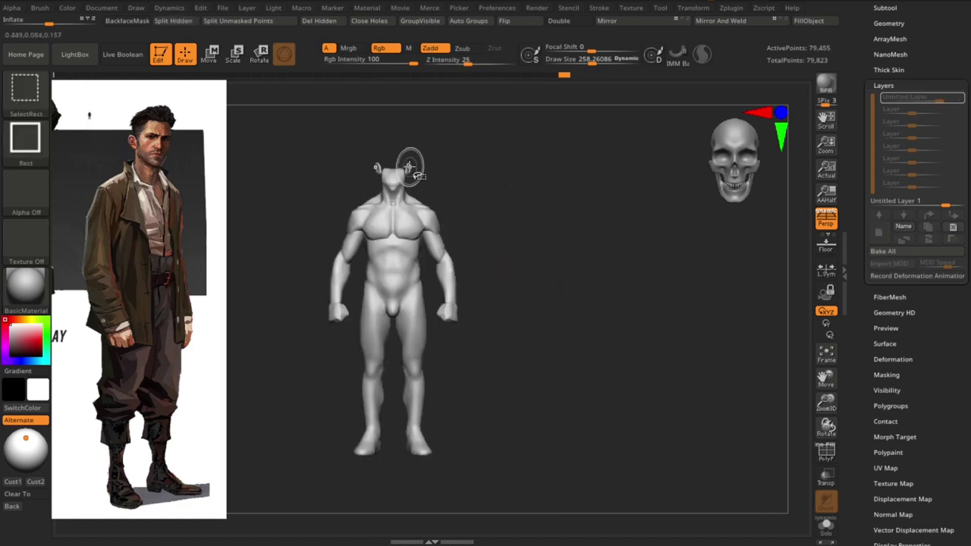
{"action": "key", "text": "w"}
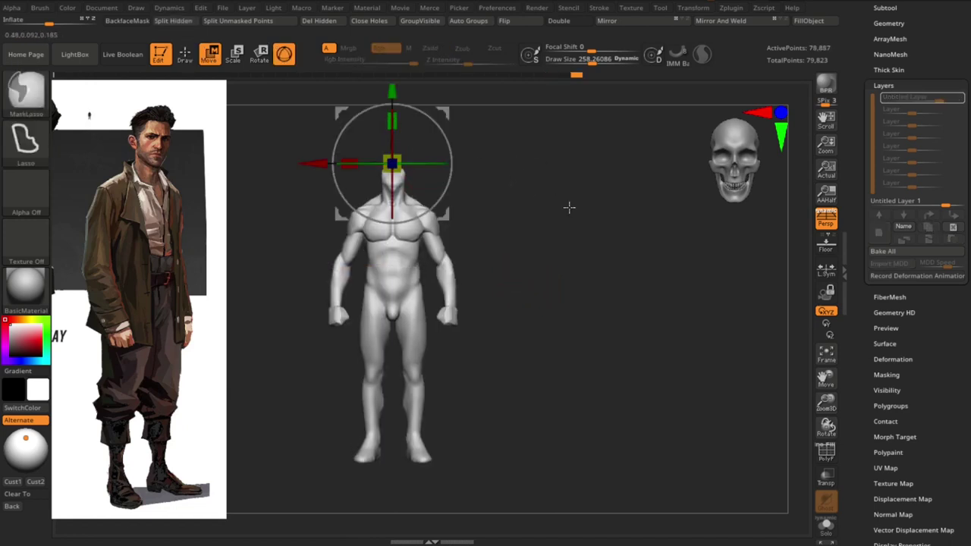
{"action": "left_click", "coordinate": [548, 207], "text": "ctrl+shift"}
{"action": "left_click_drag", "start_coordinate": [561, 265], "coordinate": [591, 238], "text": "shift"}
{"action": "key", "text": "w"}
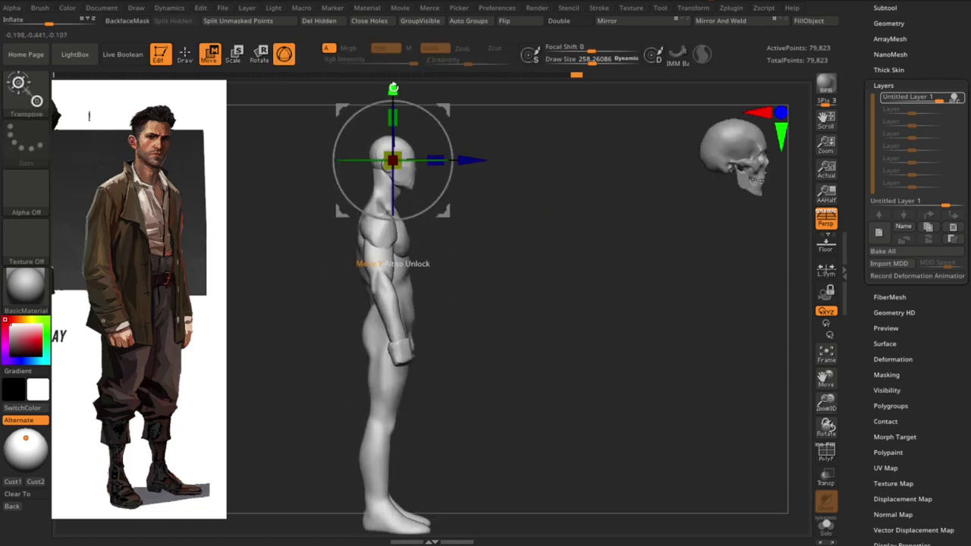
{"action": "mouse_move", "coordinate": [497, 155]}
{"action": "left_mouse_down", "text": "shift"}
{"action": "mouse_move", "coordinate": [513, 254]}
{"action": "mouse_move", "coordinate": [536, 223]}
{"action": "left_mouse_up", "text": "shift"}
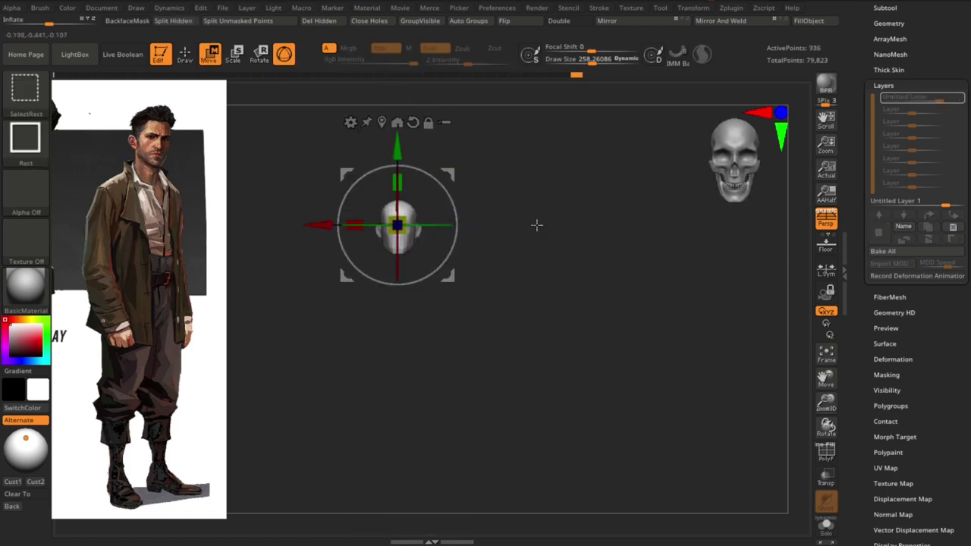
{"action": "left_click", "coordinate": [541, 191], "text": "ctrl+shift"}
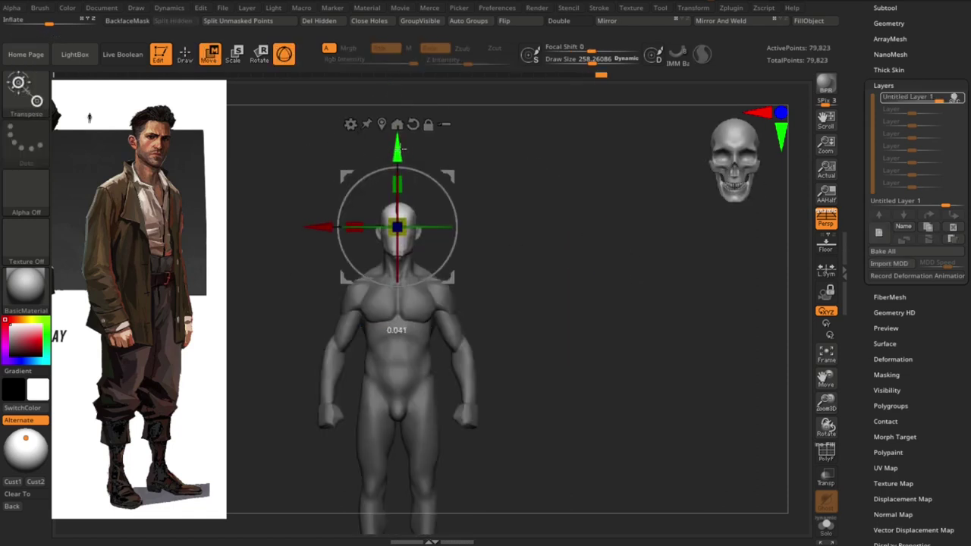
{"action": "key", "text": "q"}
- Enlarge the Move brush to about 482 in side profile for chest pushes
{"action": "mouse_move", "coordinate": [569, 331]}
{"action": "left_mouse_down", "text": "shift"}
{"action": "mouse_move", "coordinate": [533, 326]}
{"action": "mouse_move", "coordinate": [544, 346]}
{"action": "mouse_move", "coordinate": [577, 331]}
{"action": "mouse_move", "coordinate": [475, 301]}
{"action": "left_mouse_up", "text": "shift"}
{"action": "key", "text": "s"}
{"action": "left_click_drag", "start_coordinate": [382, 243], "coordinate": [387, 243]}
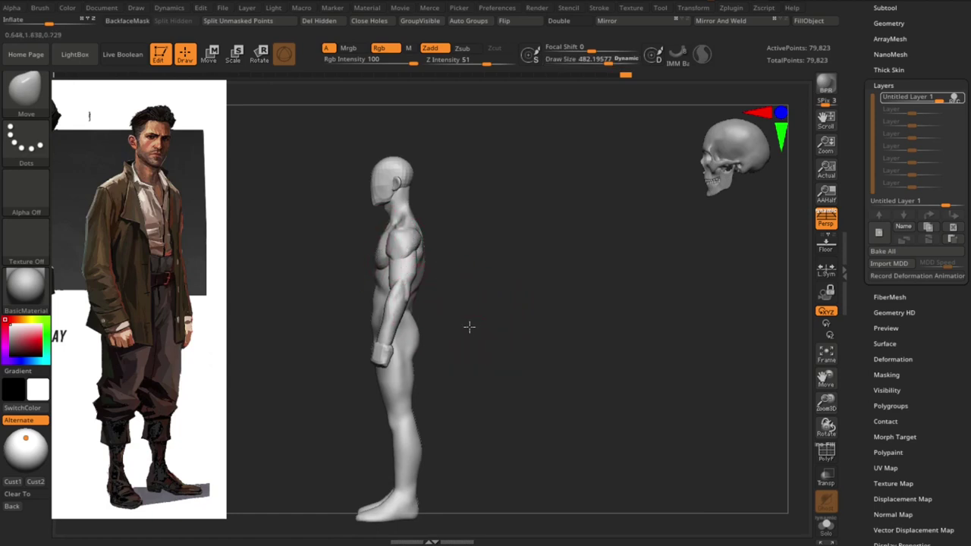
{"action": "mouse_move", "coordinate": [469, 326]}
{"action": "left_mouse_down", "text": "shift"}
{"action": "mouse_move", "coordinate": [542, 340]}
{"action": "mouse_move", "coordinate": [524, 400]}
{"action": "mouse_move", "coordinate": [537, 354]}
{"action": "mouse_move", "coordinate": [504, 367]}
{"action": "mouse_move", "coordinate": [496, 357]}
{"action": "mouse_move", "coordinate": [579, 334]}
{"action": "mouse_move", "coordinate": [582, 346]}
{"action": "left_mouse_up", "text": "shift"}
{"action": "key", "text": "s"}
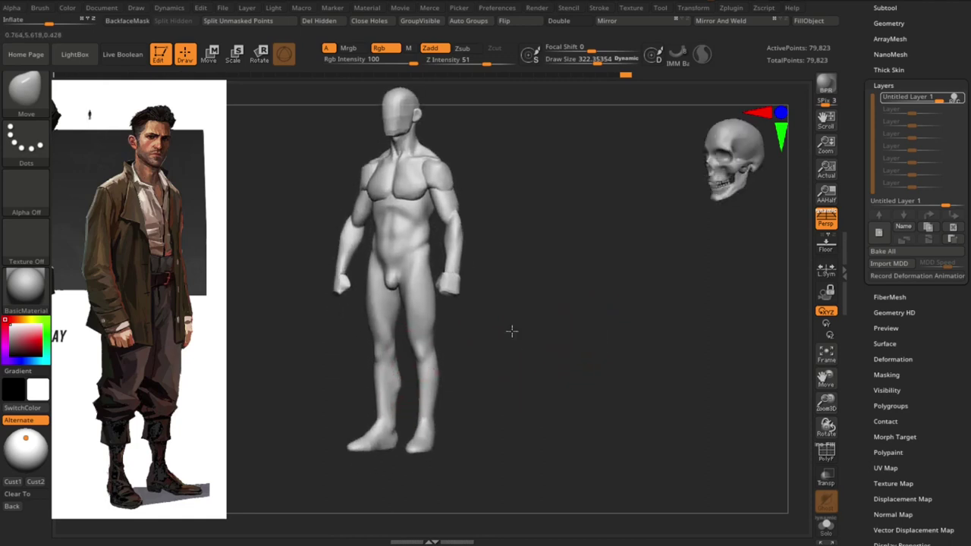
{"action": "mouse_move", "coordinate": [511, 329]}
{"action": "left_mouse_down", "text": "alt"}
{"action": "mouse_move", "coordinate": [384, 346]}
{"action": "mouse_move", "coordinate": [503, 326]}
{"action": "mouse_move", "coordinate": [400, 337]}
{"action": "left_mouse_up", "text": "alt"}
{"action": "mouse_move", "coordinate": [486, 341]}
{"action": "left_mouse_down"}
{"action": "mouse_move", "coordinate": [399, 321]}
{"action": "mouse_move", "coordinate": [570, 388]}
{"action": "mouse_move", "coordinate": [570, 402]}
{"action": "mouse_move", "coordinate": [596, 392]}
{"action": "mouse_move", "coordinate": [531, 326]}
{"action": "left_mouse_up"}
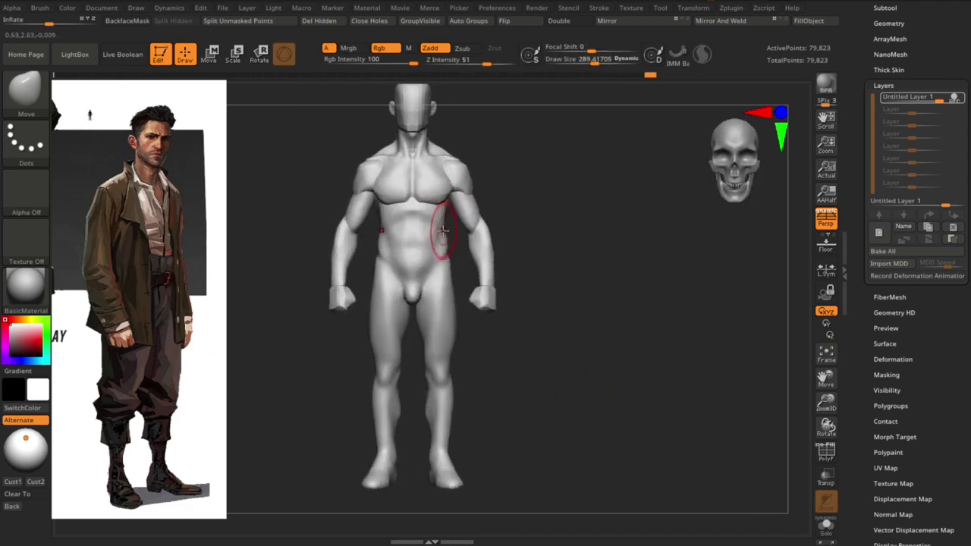
{"action": "left_click_drag", "start_coordinate": [589, 232], "coordinate": [444, 217]}
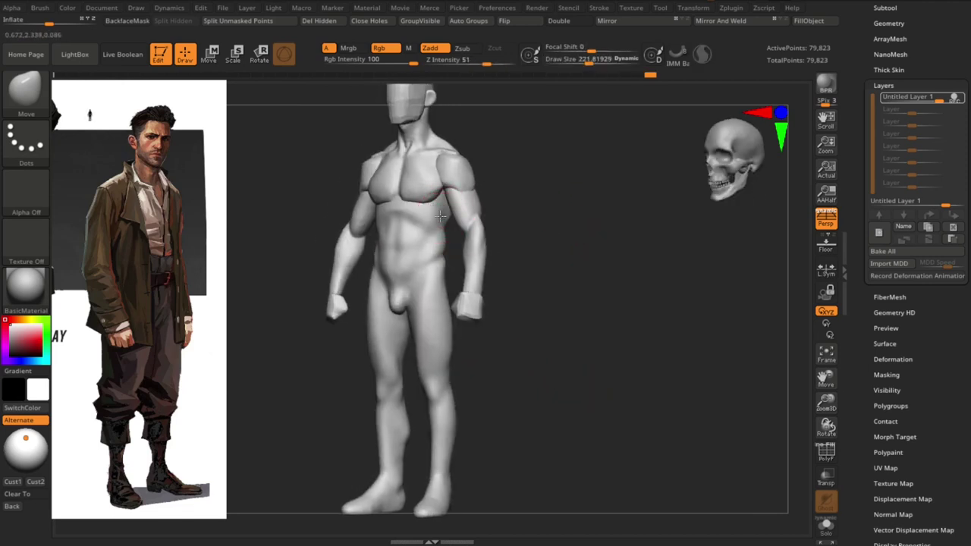
{"action": "left_click_drag", "start_coordinate": [535, 222], "coordinate": [401, 227], "text": "shift"}
{"action": "key", "text": "b"}
{"action": "key", "text": "c"}
{"action": "key", "text": "b"}
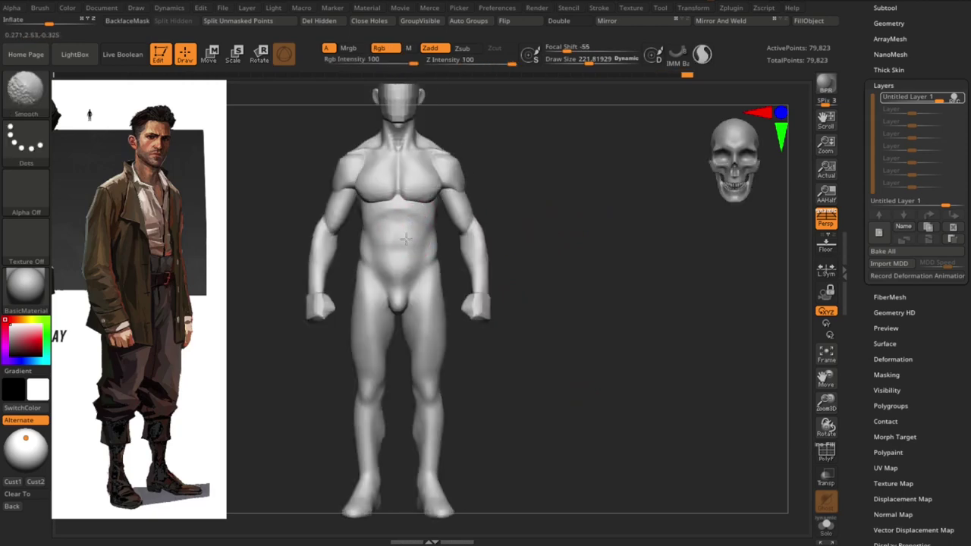
{"action": "left_click_drag", "start_coordinate": [576, 318], "coordinate": [615, 255], "text": "alt"}
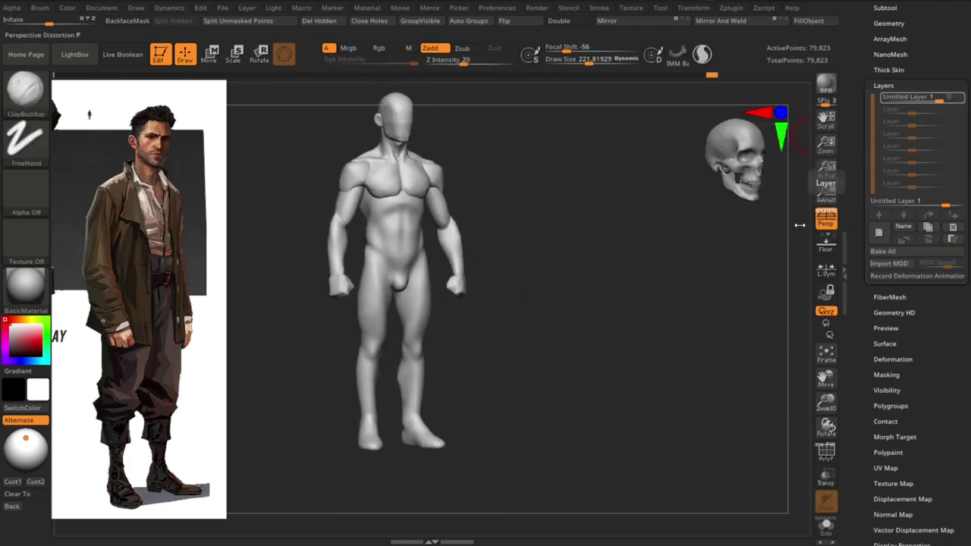
{"action": "left_click_drag", "start_coordinate": [758, 304], "coordinate": [715, 281], "text": "shift"}
{"action": "mouse_move", "coordinate": [758, 311]}
{"action": "left_mouse_down"}
{"action": "mouse_move", "coordinate": [707, 295]}
{"action": "mouse_move", "coordinate": [804, 323]}
{"action": "left_mouse_up"}
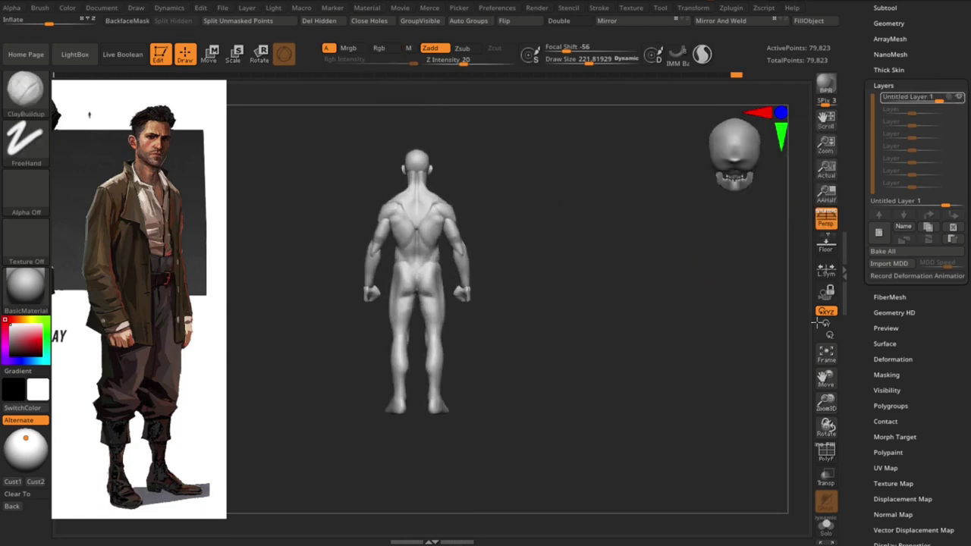
{"action": "mouse_move", "coordinate": [557, 340]}
{"action": "left_mouse_down"}
{"action": "mouse_move", "coordinate": [657, 343]}
{"action": "mouse_move", "coordinate": [805, 212]}
{"action": "left_mouse_up"}
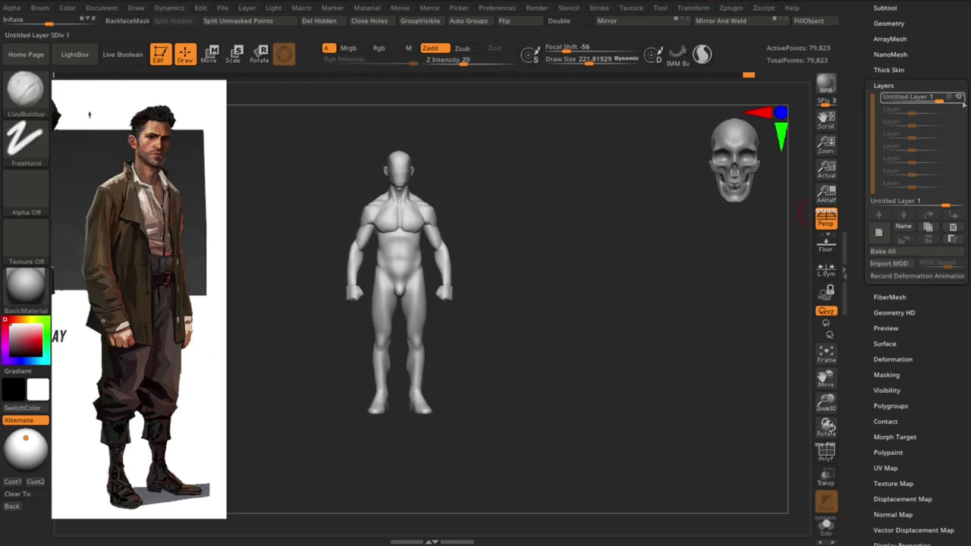
- Transfer the posed mesh back to the subtools with Transpose Master TPose|SubT
{"action": "left_click_drag", "start_coordinate": [605, 334], "coordinate": [613, 286]}
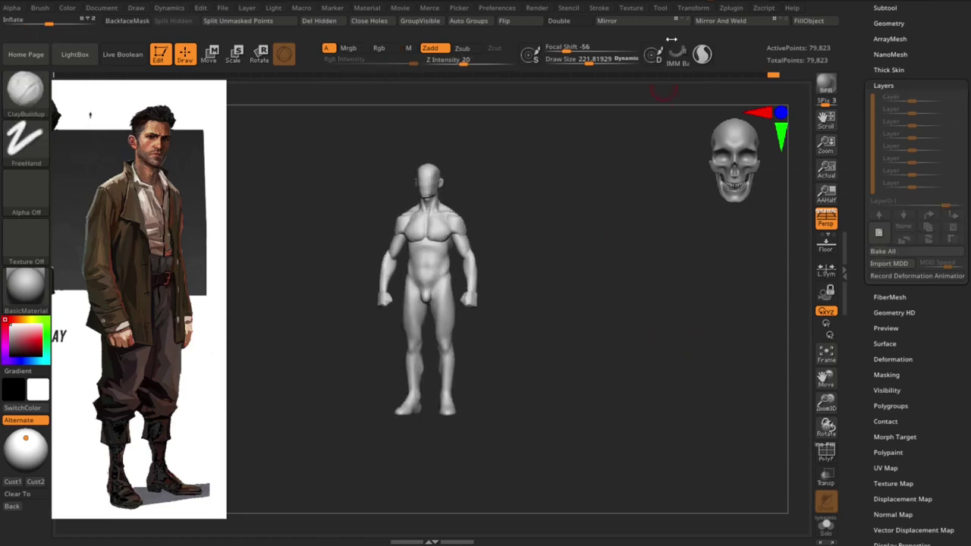
{"action": "left_click", "coordinate": [690, 11]}
{"action": "left_click", "coordinate": [730, 7]}
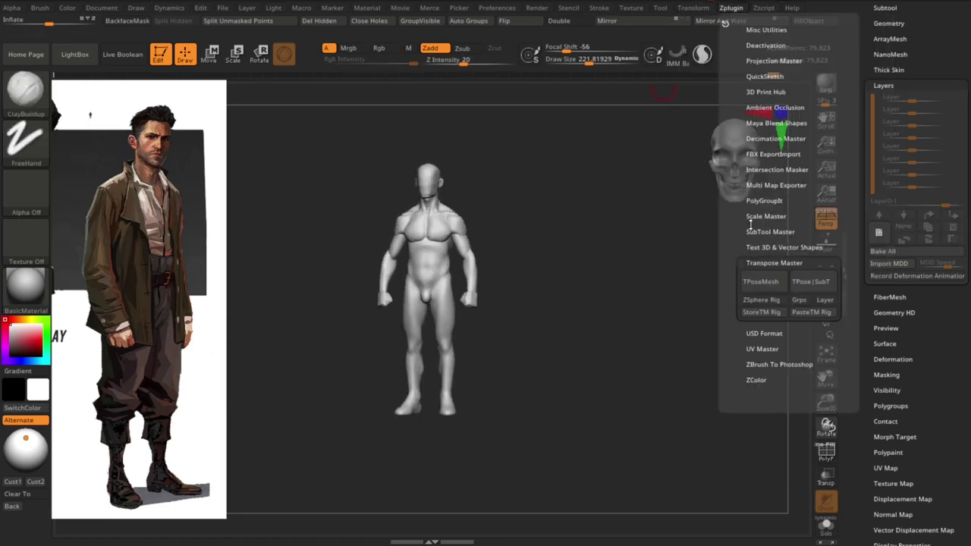
{"action": "left_click", "coordinate": [808, 285]}
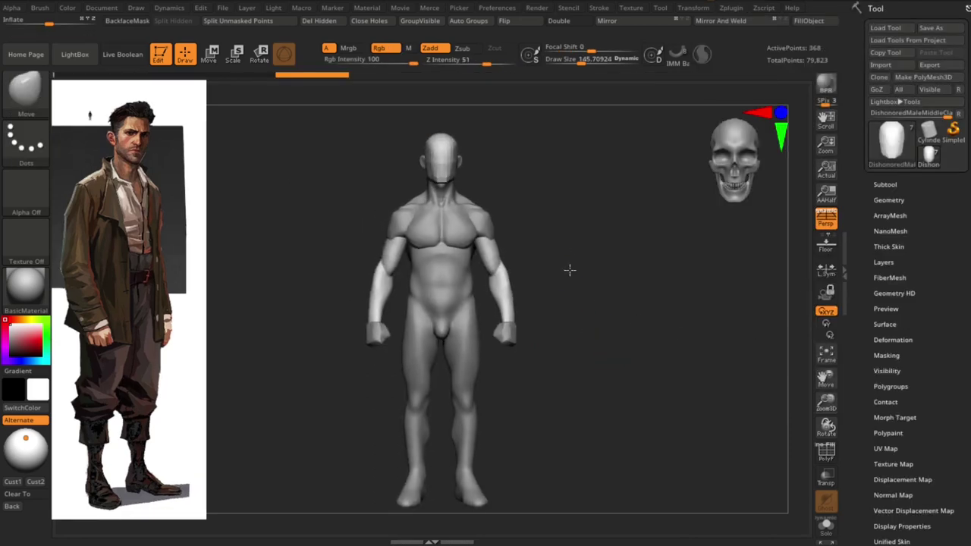
- Append a cube subtool and shape it into a tall thin box above the head
{"action": "key", "text": "space"}
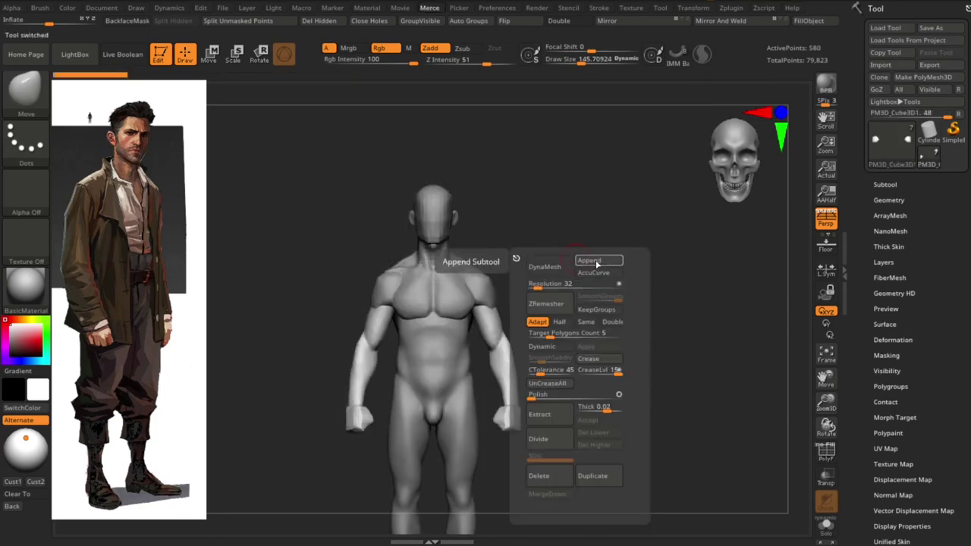
{"action": "left_click", "coordinate": [577, 262]}
{"action": "left_click", "coordinate": [385, 304]}
{"action": "key", "text": "w"}
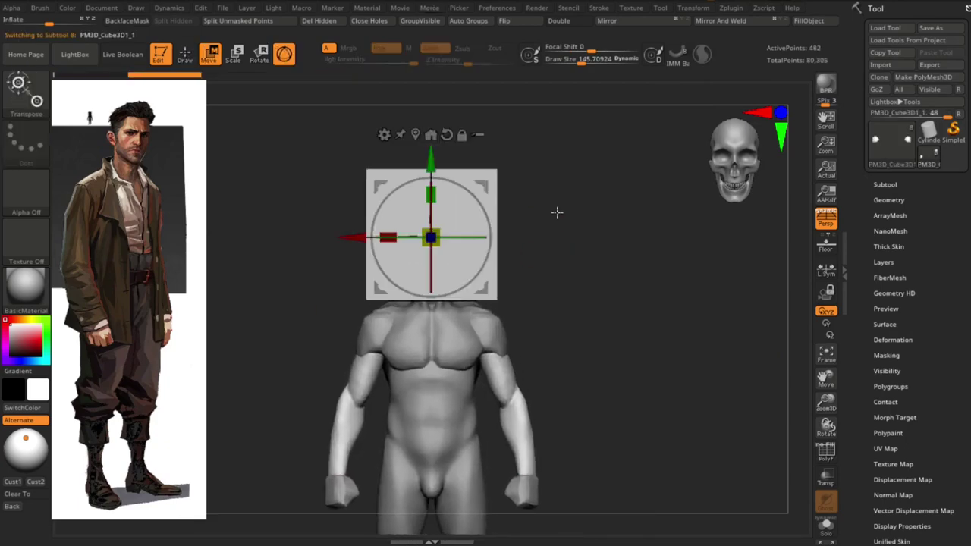
{"action": "scroll", "coordinate": [557, 213], "scroll_direction": "up", "scroll_amount": 3}
{"action": "left_click_drag", "start_coordinate": [468, 201], "coordinate": [471, 182]}
{"action": "scroll", "coordinate": [469, 205], "scroll_direction": "up", "scroll_amount": 2}
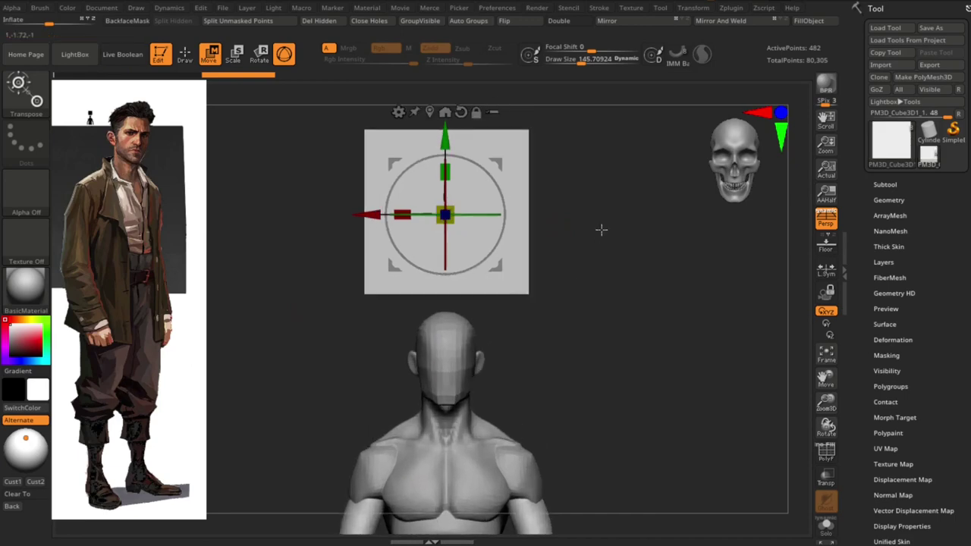
{"action": "mouse_move", "coordinate": [448, 244]}
{"action": "left_mouse_down"}
{"action": "mouse_move", "coordinate": [437, 176]}
{"action": "mouse_move", "coordinate": [581, 251]}
{"action": "left_mouse_up"}
{"action": "mouse_move", "coordinate": [468, 143]}
{"action": "left_mouse_down", "text": "alt"}
{"action": "mouse_move", "coordinate": [457, 242]}
{"action": "mouse_move", "coordinate": [461, 204]}
{"action": "left_mouse_up", "text": "alt"}
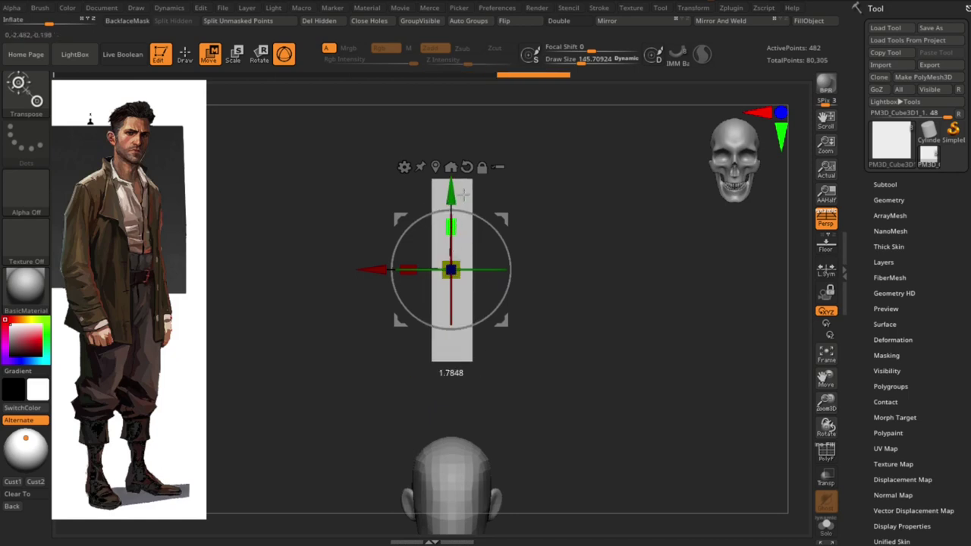
{"action": "key", "text": "q"}
- DynaMesh the tall box at resolution 128
{"action": "left_click_drag", "start_coordinate": [587, 230], "coordinate": [570, 218]}
{"action": "key", "text": "alt+shift"}
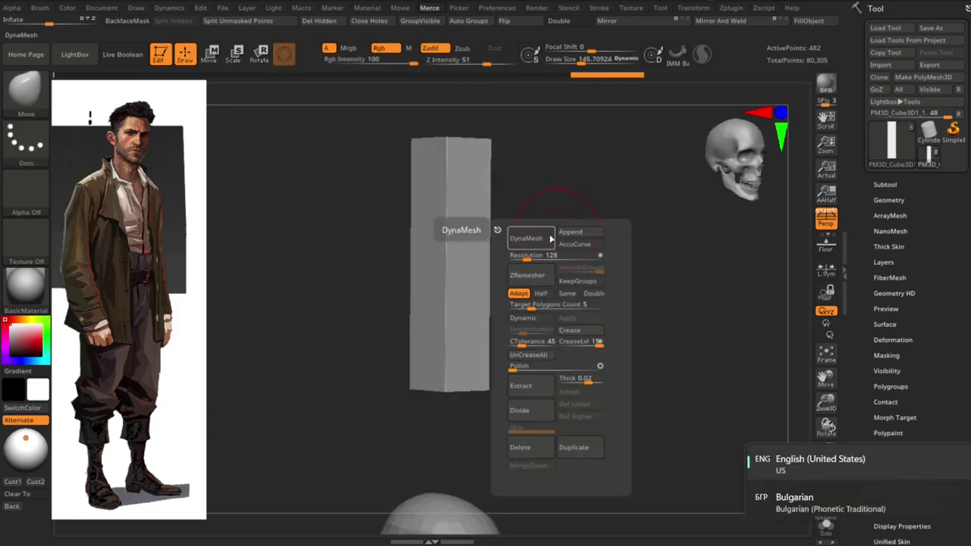
{"action": "left_click", "coordinate": [531, 238]}
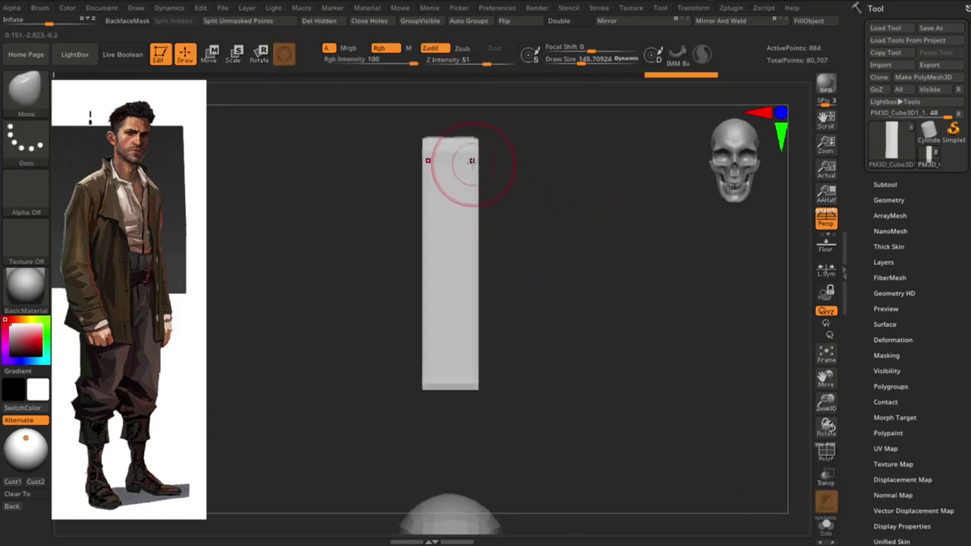
{"action": "left_click_drag", "start_coordinate": [535, 251], "coordinate": [561, 251], "text": "shift"}
- Mask the box, invert the mask, and rotate the lower section into a bend
{"action": "key", "text": "w"}
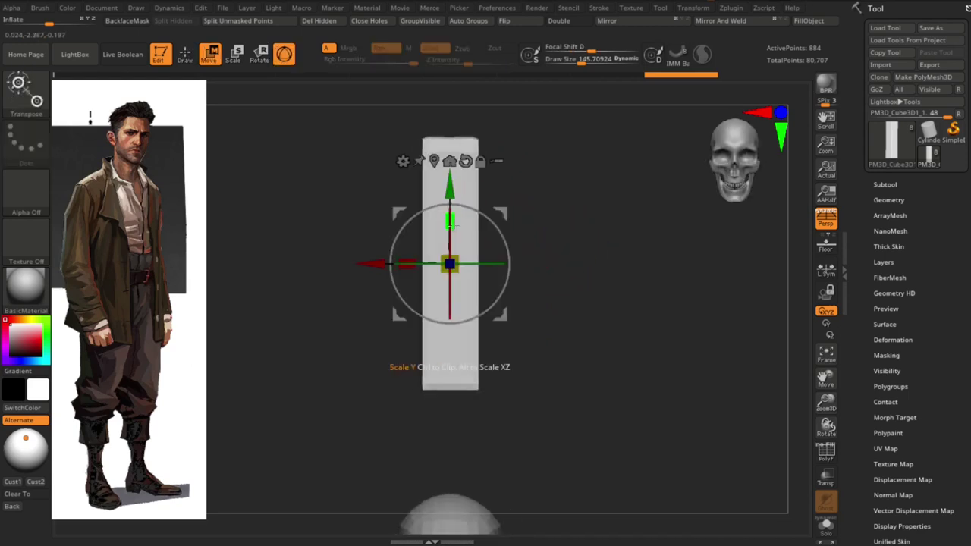
{"action": "key", "text": "q"}
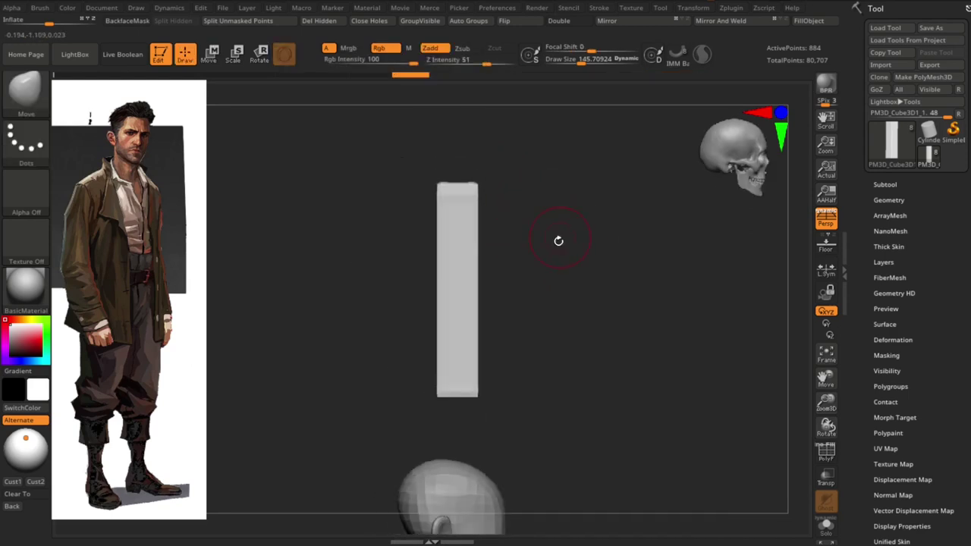
{"action": "left_click_drag", "start_coordinate": [411, 142], "coordinate": [510, 266], "text": "ctrl"}
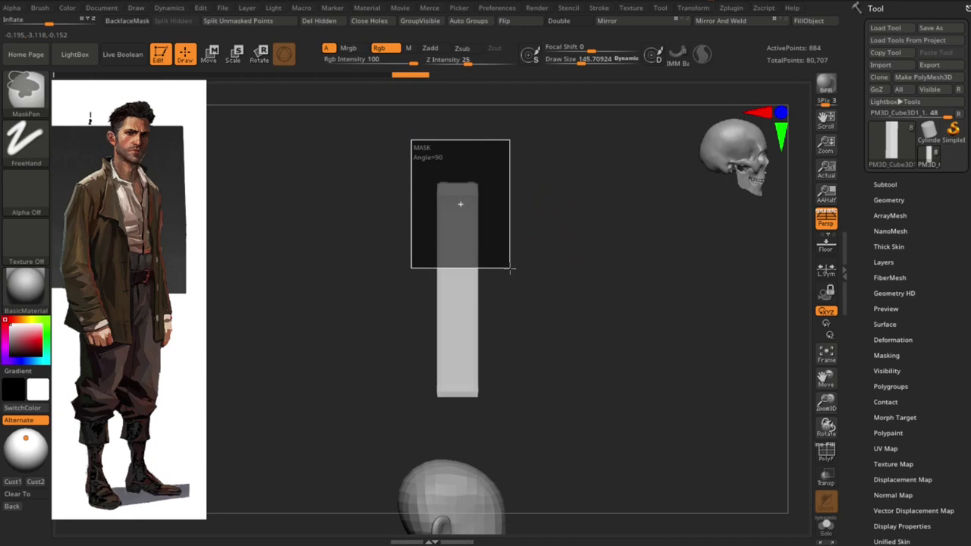
{"action": "left_click", "coordinate": [425, 152], "text": "ctrl"}
{"action": "left_click", "coordinate": [513, 318], "text": "ctrl"}
{"action": "left_click_drag", "start_coordinate": [414, 346], "coordinate": [509, 448], "text": "ctrl"}
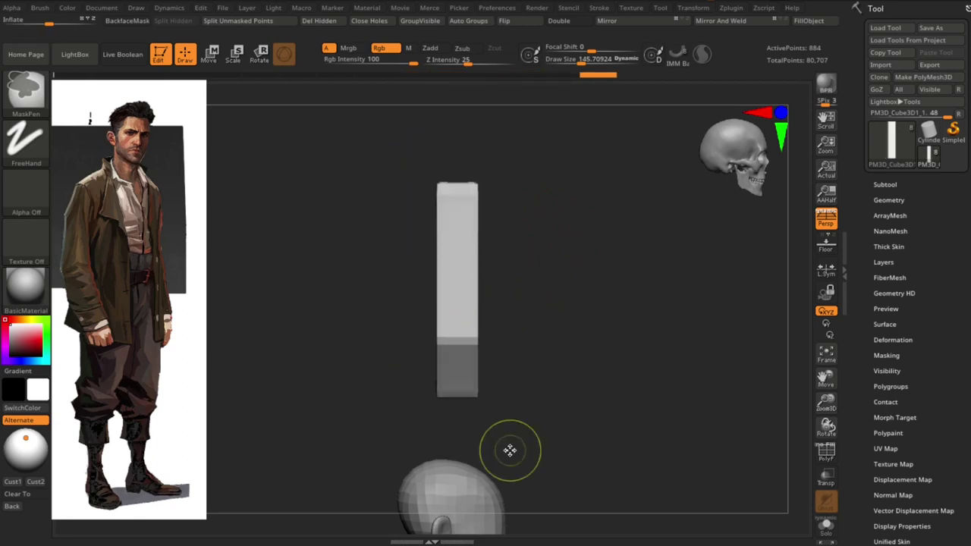
{"action": "left_click", "coordinate": [539, 354], "text": "ctrl"}
{"action": "key", "text": "w"}
{"action": "left_click_drag", "start_coordinate": [456, 209], "coordinate": [459, 265]}
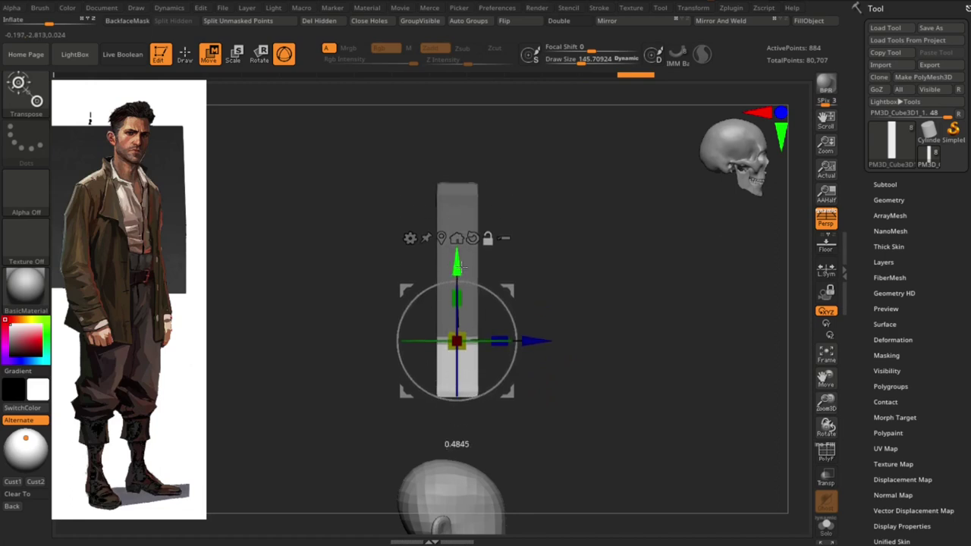
{"action": "left_click_drag", "start_coordinate": [507, 298], "coordinate": [515, 310]}
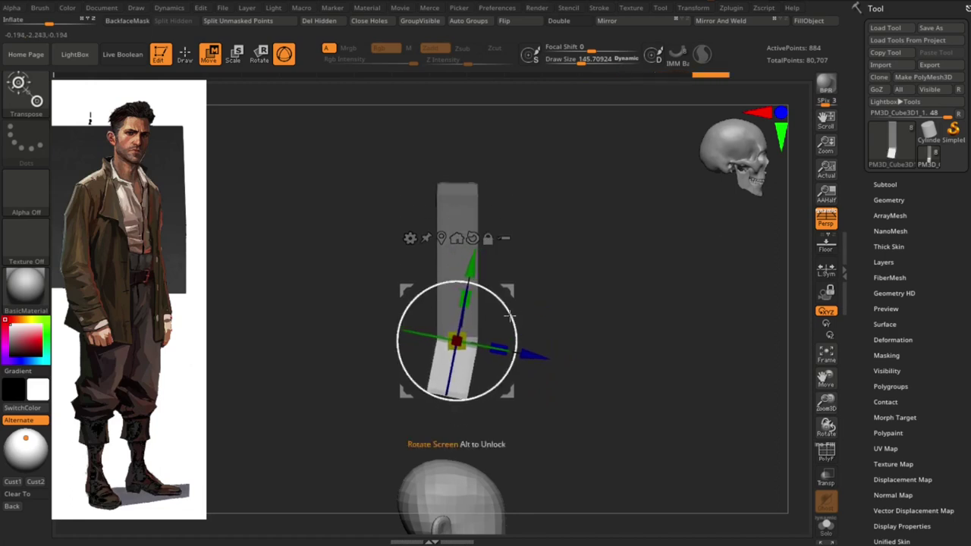
{"action": "left_click", "coordinate": [538, 237], "text": "ctrl"}
- Mask the upper portion, invert it, tilt the freed top section, then clear the mask
{"action": "mouse_move", "coordinate": [401, 141]}
{"action": "left_mouse_down", "text": "ctrl"}
{"action": "mouse_move", "coordinate": [524, 269]}
{"action": "mouse_move", "coordinate": [513, 252]}
{"action": "left_mouse_up", "text": "ctrl"}
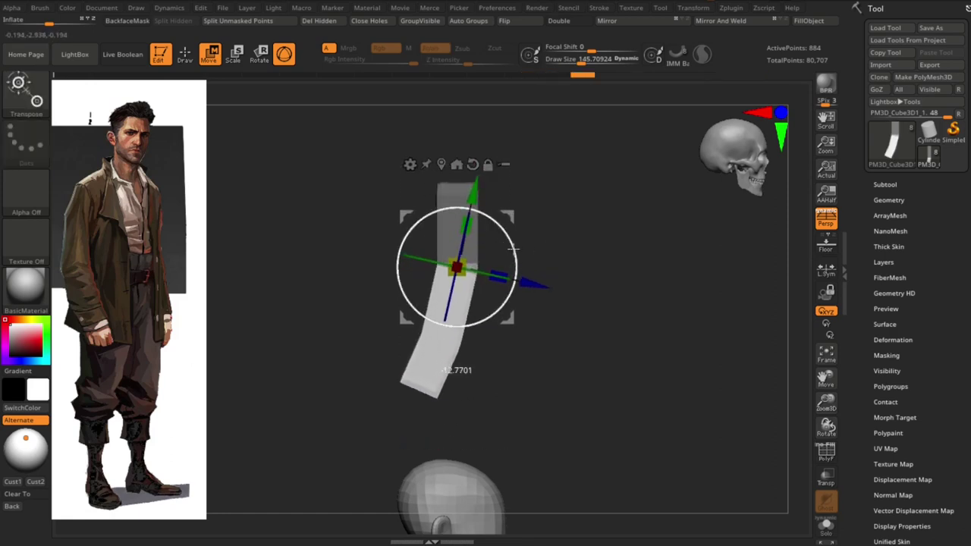
{"action": "left_click", "coordinate": [538, 217], "text": "ctrl"}
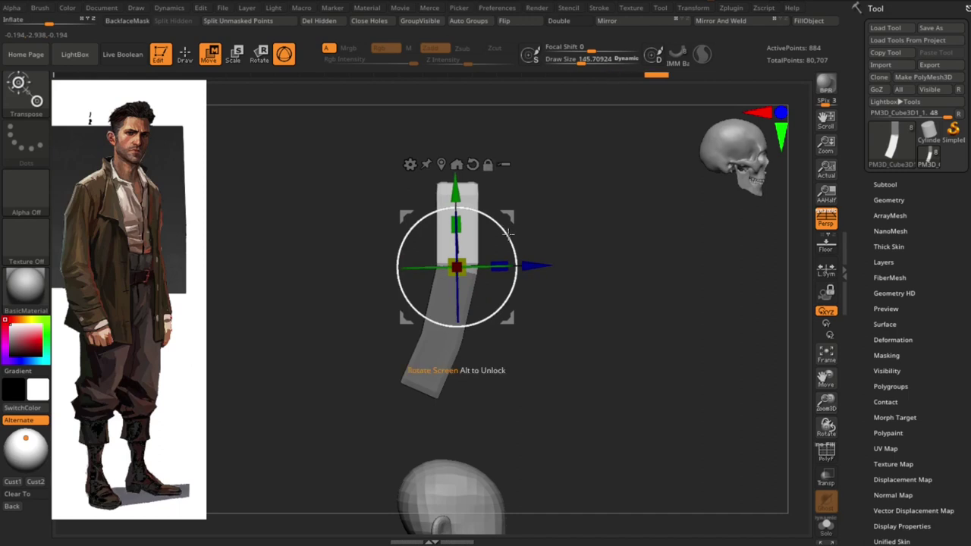
{"action": "left_click_drag", "start_coordinate": [509, 226], "coordinate": [495, 231]}
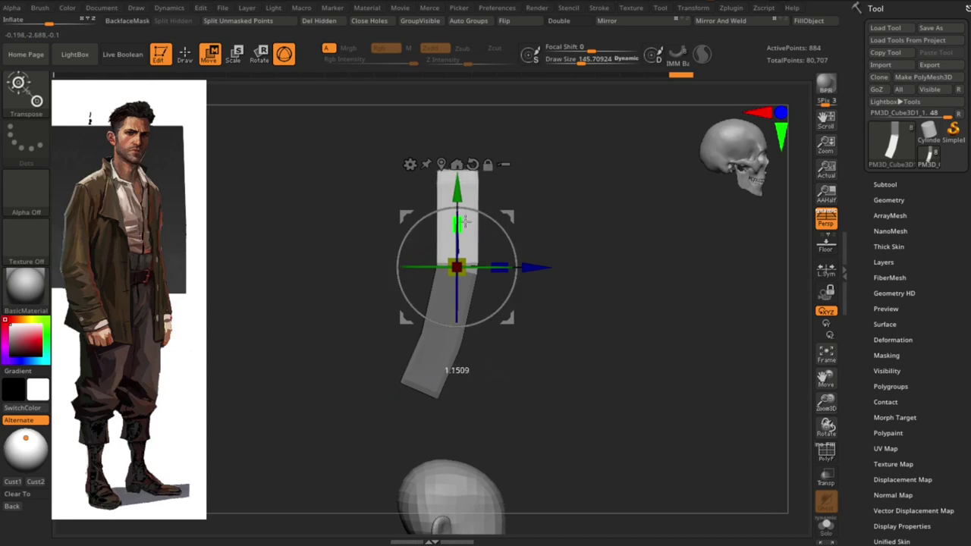
{"action": "left_click", "coordinate": [554, 198], "text": "ctrl"}
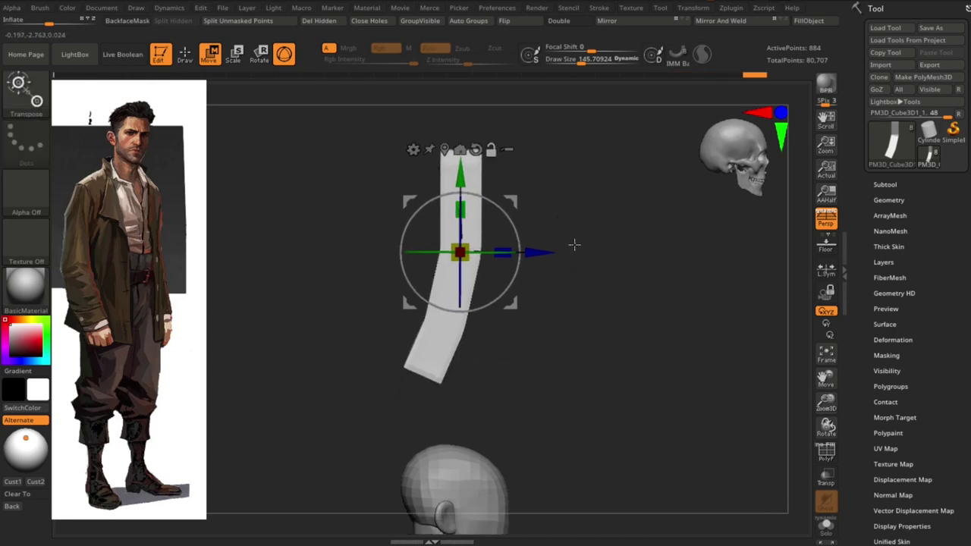
{"action": "key", "text": "q"}
{"action": "mouse_move", "coordinate": [541, 299]}
{"action": "left_mouse_down"}
{"action": "mouse_move", "coordinate": [434, 366]}
{"action": "mouse_move", "coordinate": [402, 315]}
{"action": "mouse_move", "coordinate": [427, 153]}
{"action": "left_mouse_up"}
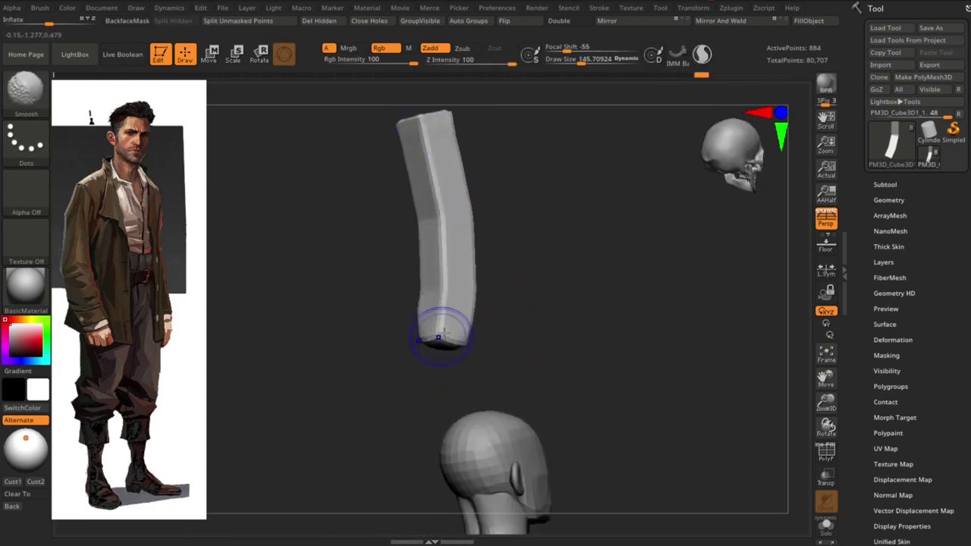
- Turn off the ClayBuildup alpha and build up clay on the upper block
{"action": "mouse_move", "coordinate": [443, 333]}
{"action": "left_mouse_down", "text": "alt"}
{"action": "mouse_move", "coordinate": [436, 313]}
{"action": "mouse_move", "coordinate": [460, 292]}
{"action": "mouse_move", "coordinate": [536, 321]}
{"action": "mouse_move", "coordinate": [386, 342]}
{"action": "mouse_move", "coordinate": [449, 228]}
{"action": "mouse_move", "coordinate": [568, 268]}
{"action": "mouse_move", "coordinate": [462, 245]}
{"action": "mouse_move", "coordinate": [509, 185]}
{"action": "mouse_move", "coordinate": [479, 318]}
{"action": "left_mouse_up", "text": "alt"}
{"action": "key", "text": "b"}
{"action": "key", "text": "c"}
{"action": "key", "text": "b"}
{"action": "left_click_drag", "start_coordinate": [597, 282], "coordinate": [592, 303], "text": "alt"}
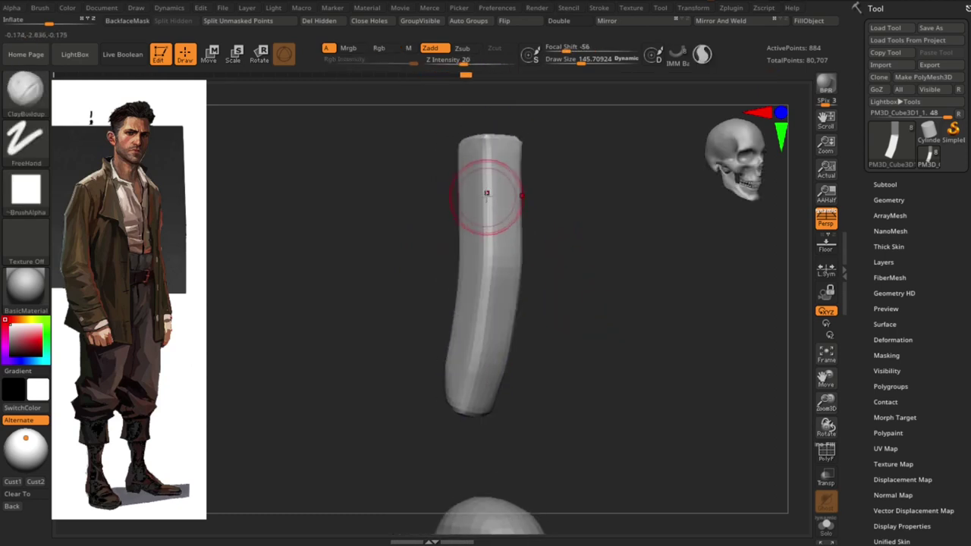
{"action": "left_click", "coordinate": [26, 190]}
{"action": "left_click", "coordinate": [91, 204]}
{"action": "mouse_move", "coordinate": [526, 221]}
{"action": "left_mouse_down"}
{"action": "mouse_move", "coordinate": [482, 182]}
{"action": "mouse_move", "coordinate": [472, 304]}
{"action": "left_mouse_up"}
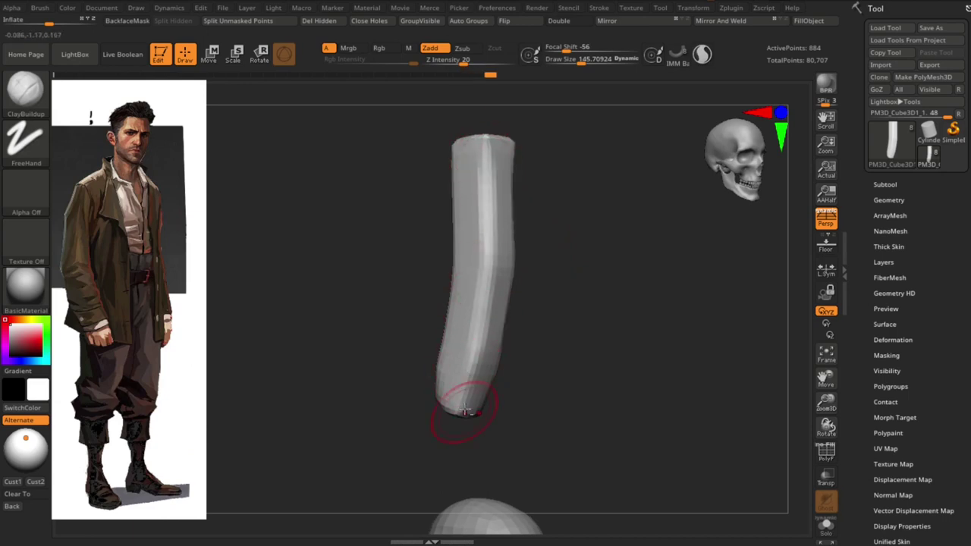
- Pull the tube's lower end with an enlarged Move brush to bend it
{"action": "key", "text": "b"}
{"action": "key", "text": "m"}
{"action": "key", "text": "v"}
{"action": "mouse_move", "coordinate": [465, 410]}
{"action": "left_mouse_down"}
{"action": "mouse_move", "coordinate": [581, 341]}
{"action": "mouse_move", "coordinate": [554, 331]}
{"action": "mouse_move", "coordinate": [561, 352]}
{"action": "mouse_move", "coordinate": [512, 381]}
{"action": "mouse_move", "coordinate": [521, 391]}
{"action": "mouse_move", "coordinate": [523, 372]}
{"action": "left_mouse_up"}
{"action": "key", "text": "s"}
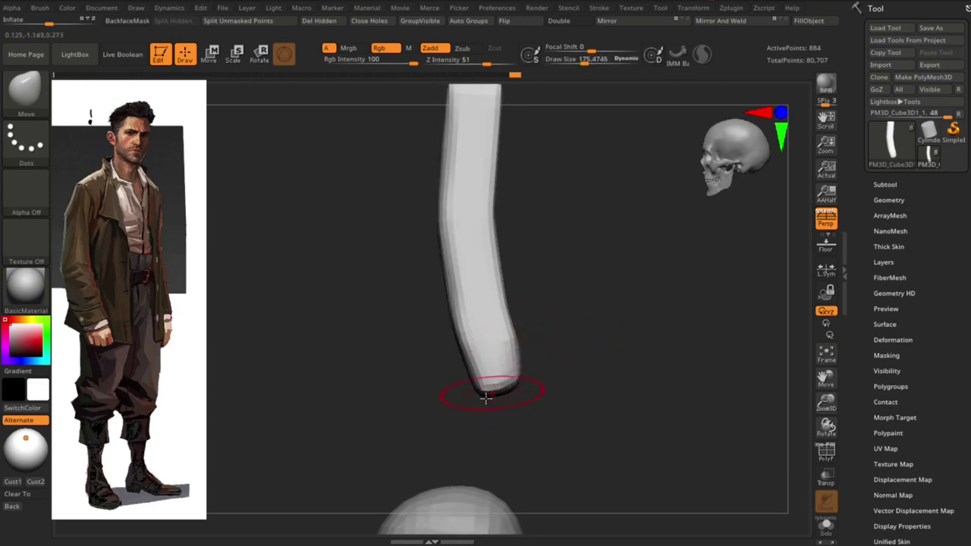
{"action": "left_click_drag", "start_coordinate": [534, 370], "coordinate": [519, 383]}
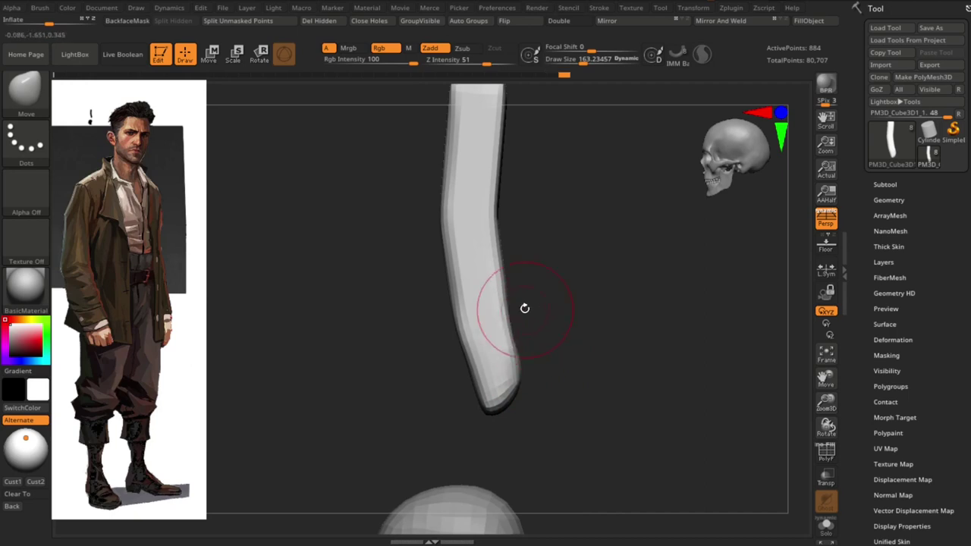
- Build up clay bands along the tube's middle and upper sections
{"action": "key", "text": "b"}
{"action": "key", "text": "d"}
{"action": "key", "text": "s"}
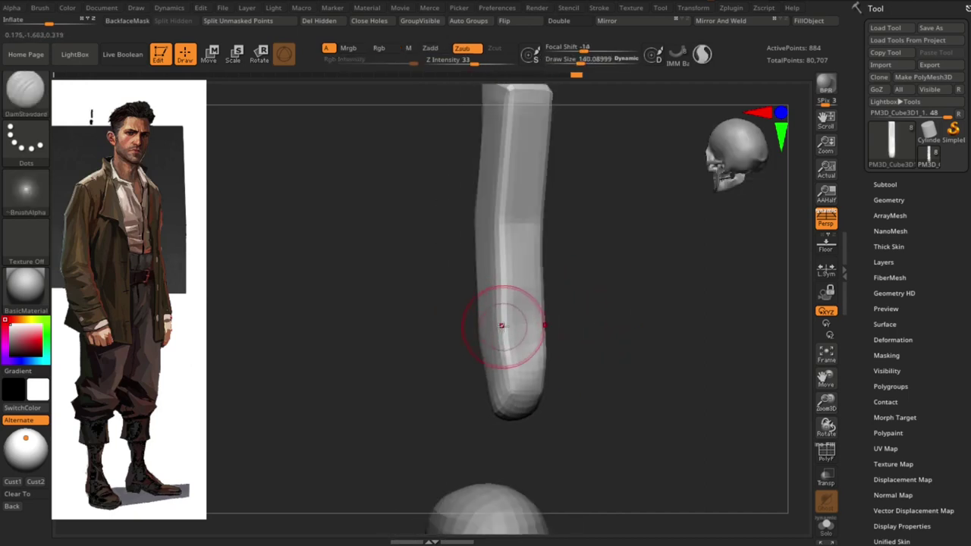
{"action": "left_click_drag", "start_coordinate": [576, 305], "coordinate": [507, 265]}
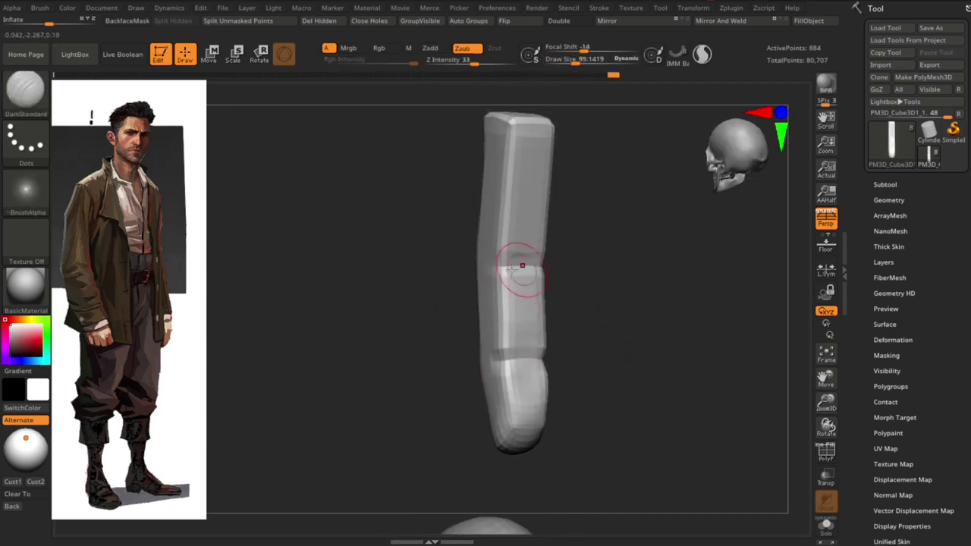
{"action": "left_click_drag", "start_coordinate": [602, 318], "coordinate": [534, 283]}
{"action": "key", "text": "b"}
{"action": "key", "text": "c"}
{"action": "key", "text": "b"}
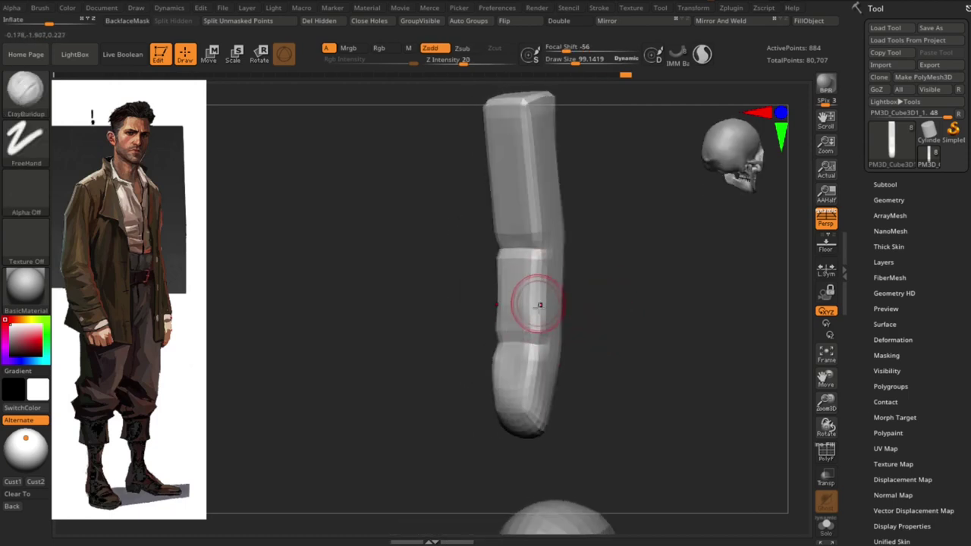
{"action": "right_click_drag", "start_coordinate": [543, 344], "coordinate": [522, 312]}
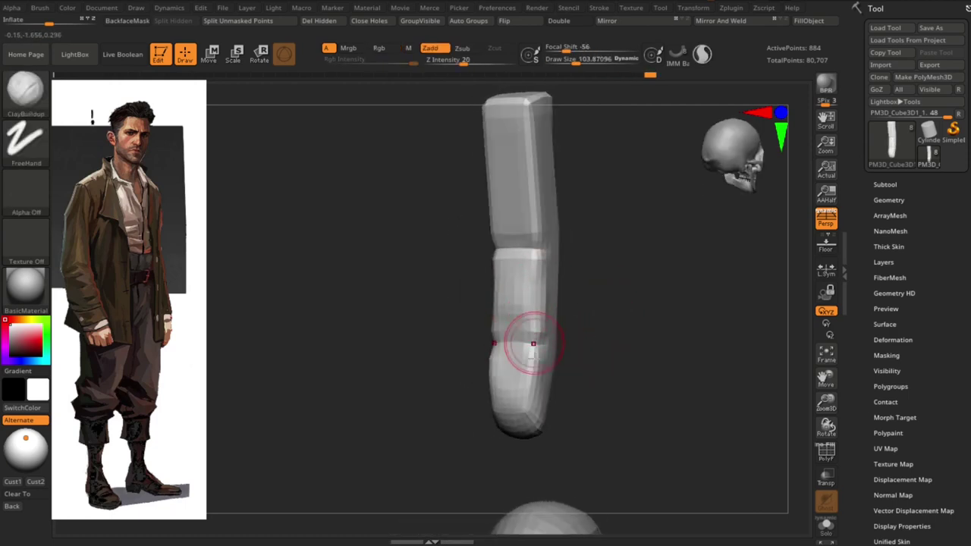
{"action": "mouse_move", "coordinate": [518, 366]}
{"action": "right_mouse_down"}
{"action": "mouse_move", "coordinate": [602, 260]}
{"action": "mouse_move", "coordinate": [526, 182]}
{"action": "right_mouse_up"}
{"action": "left_click_drag", "start_coordinate": [526, 182], "coordinate": [529, 267]}
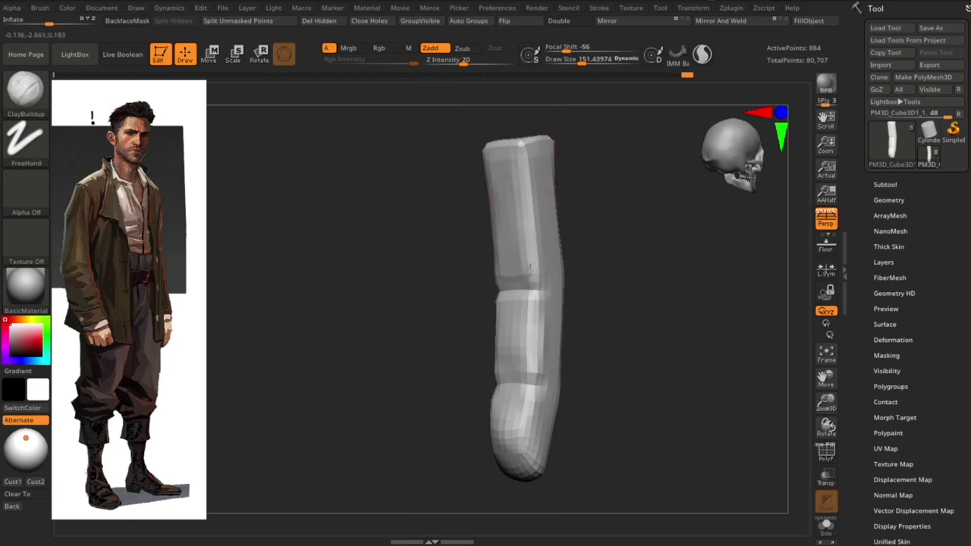
- Build up clay on the tube's lower part and undo the stray top bump
{"action": "right_click_drag", "start_coordinate": [524, 173], "coordinate": [538, 321]}
{"action": "left_click_drag", "start_coordinate": [538, 321], "coordinate": [477, 343]}
{"action": "mouse_move", "coordinate": [477, 342]}
{"action": "right_mouse_down"}
{"action": "mouse_move", "coordinate": [483, 318]}
{"action": "mouse_move", "coordinate": [584, 344]}
{"action": "right_mouse_up"}
{"action": "mouse_move", "coordinate": [592, 377]}
{"action": "right_mouse_down"}
{"action": "mouse_move", "coordinate": [537, 380]}
{"action": "mouse_move", "coordinate": [627, 365]}
{"action": "mouse_move", "coordinate": [581, 380]}
{"action": "right_mouse_up"}
{"action": "mouse_move", "coordinate": [496, 408]}
{"action": "right_mouse_down"}
{"action": "mouse_move", "coordinate": [700, 387]}
{"action": "mouse_move", "coordinate": [611, 362]}
{"action": "mouse_move", "coordinate": [630, 366]}
{"action": "right_mouse_up"}
{"action": "mouse_move", "coordinate": [570, 282]}
{"action": "right_mouse_down"}
{"action": "mouse_move", "coordinate": [526, 299]}
{"action": "mouse_move", "coordinate": [504, 291]}
{"action": "right_mouse_up"}
{"action": "key", "text": "ctrl+z"}
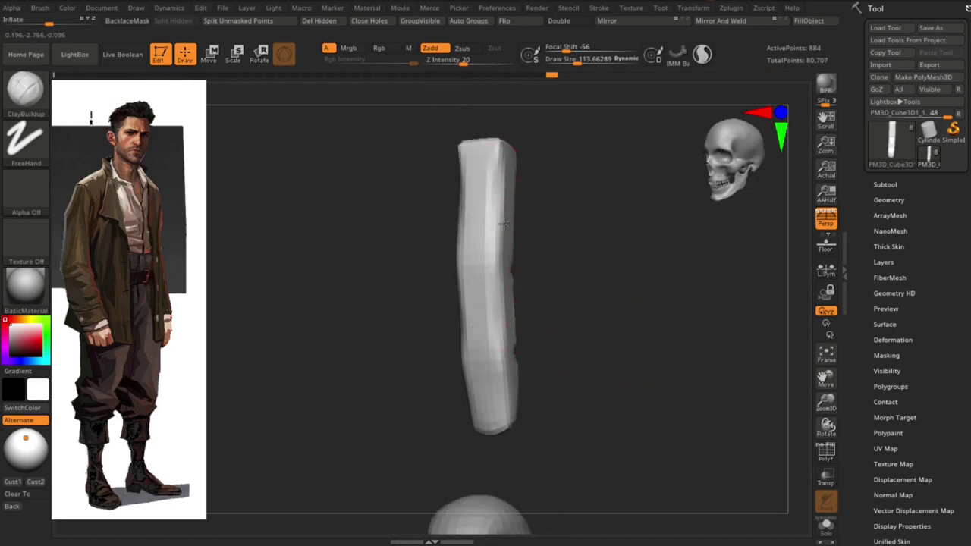
{"action": "mouse_move", "coordinate": [557, 315]}
{"action": "right_mouse_down"}
{"action": "mouse_move", "coordinate": [494, 286]}
{"action": "mouse_move", "coordinate": [498, 302]}
{"action": "right_mouse_up"}
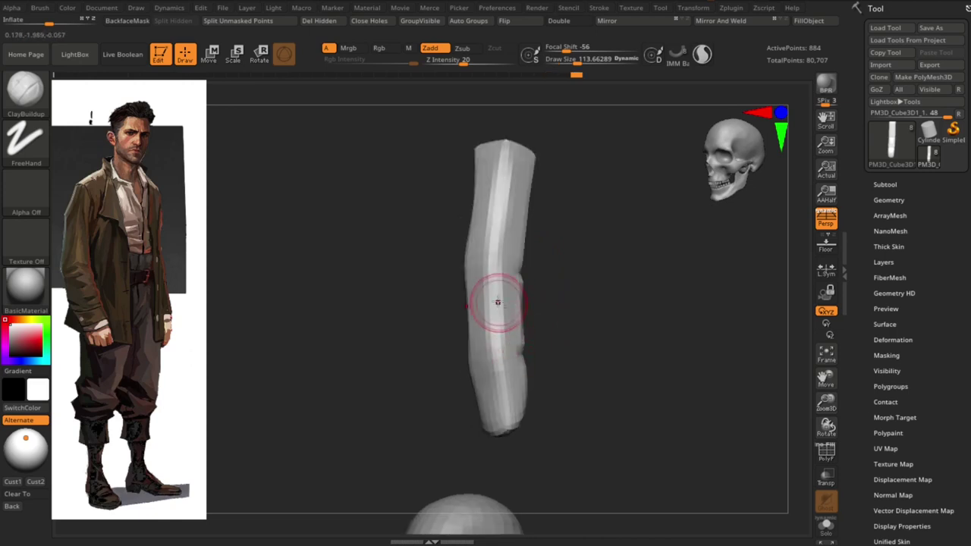
{"action": "mouse_move", "coordinate": [501, 359]}
{"action": "right_mouse_down"}
{"action": "mouse_move", "coordinate": [579, 347]}
{"action": "mouse_move", "coordinate": [480, 261]}
{"action": "right_mouse_up"}
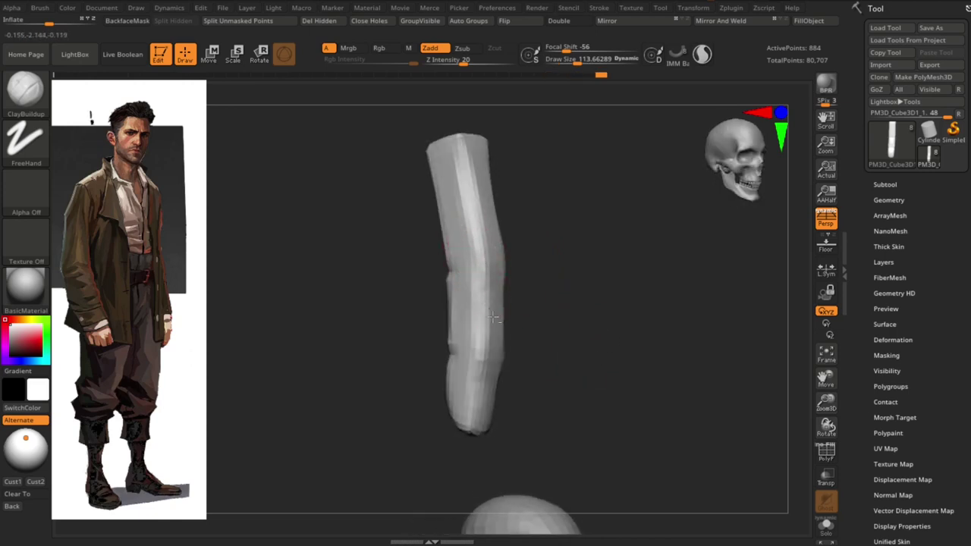
{"action": "right_click_drag", "start_coordinate": [493, 317], "coordinate": [505, 301]}
{"action": "mouse_move", "coordinate": [521, 359]}
{"action": "right_mouse_down"}
{"action": "mouse_move", "coordinate": [520, 381]}
{"action": "mouse_move", "coordinate": [570, 336]}
{"action": "mouse_move", "coordinate": [611, 227]}
{"action": "right_mouse_up"}
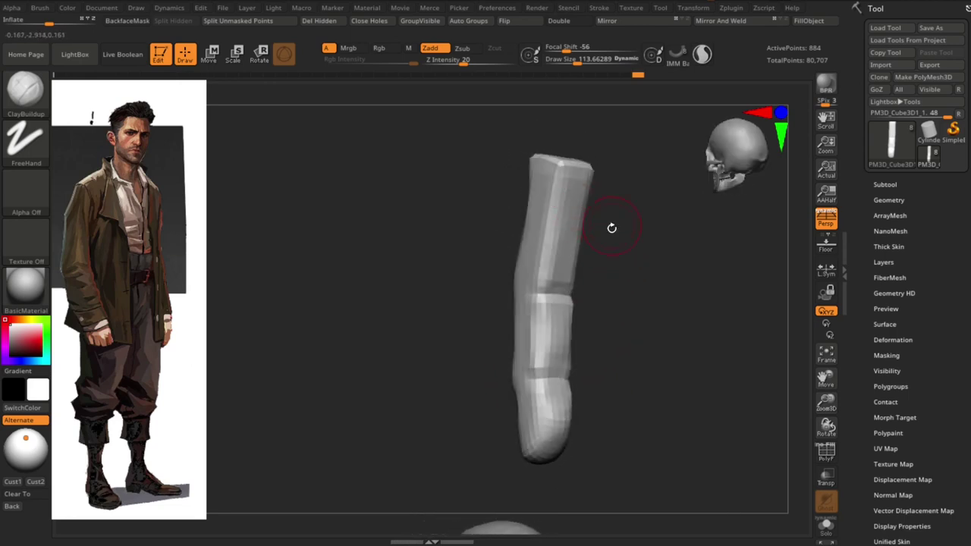
{"action": "right_click_drag", "start_coordinate": [551, 295], "coordinate": [549, 363]}
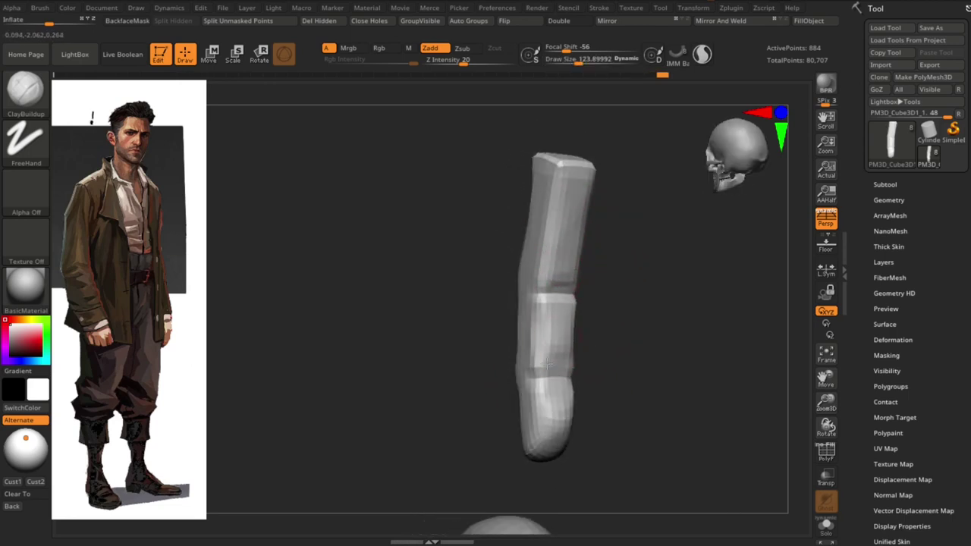
{"action": "mouse_move", "coordinate": [606, 395]}
{"action": "right_mouse_down"}
{"action": "mouse_move", "coordinate": [544, 385]}
{"action": "mouse_move", "coordinate": [632, 338]}
{"action": "mouse_move", "coordinate": [548, 231]}
{"action": "mouse_move", "coordinate": [536, 267]}
{"action": "right_mouse_up"}
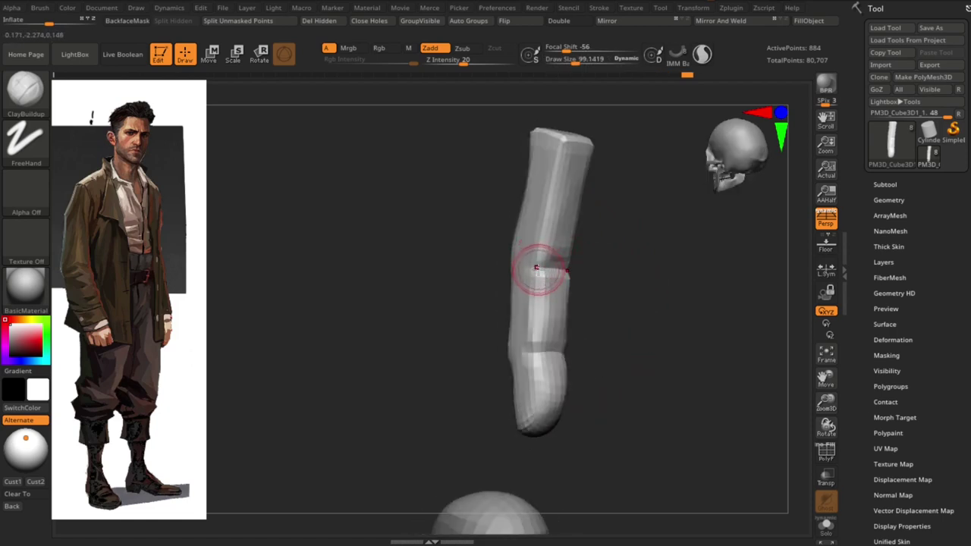
- Smooth the upper-band crease and other rough spots on the tube
{"action": "key", "text": "b"}
{"action": "key", "text": "d"}
{"action": "key", "text": "s"}
{"action": "mouse_move", "coordinate": [531, 270]}
{"action": "right_mouse_down"}
{"action": "mouse_move", "coordinate": [568, 339]}
{"action": "mouse_move", "coordinate": [644, 385]}
{"action": "mouse_move", "coordinate": [548, 225]}
{"action": "right_mouse_up"}
{"action": "left_click_drag", "start_coordinate": [549, 225], "coordinate": [551, 261], "text": "shift"}
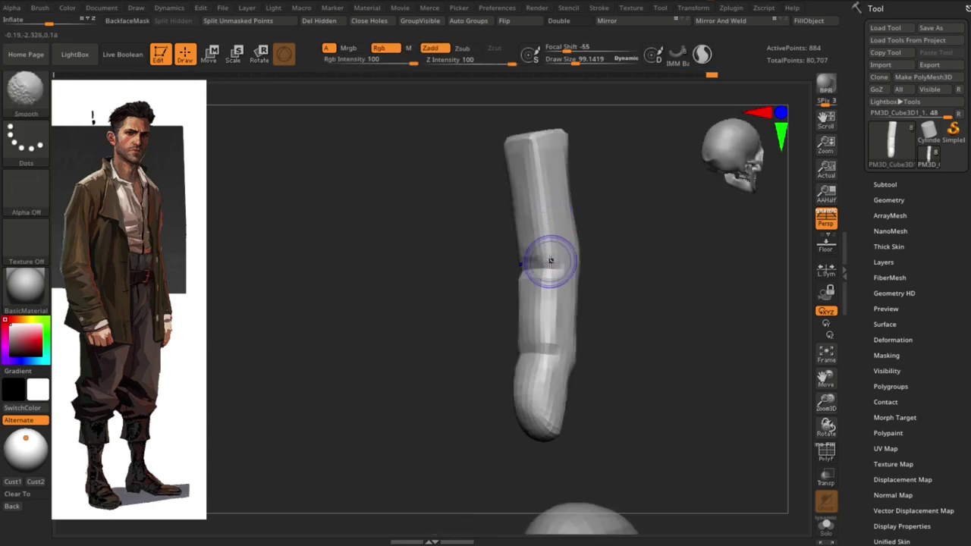
{"action": "mouse_move", "coordinate": [544, 334]}
{"action": "left_mouse_down", "text": "shift"}
{"action": "mouse_move", "coordinate": [531, 389]}
{"action": "mouse_move", "coordinate": [543, 414]}
{"action": "left_mouse_up", "text": "shift"}
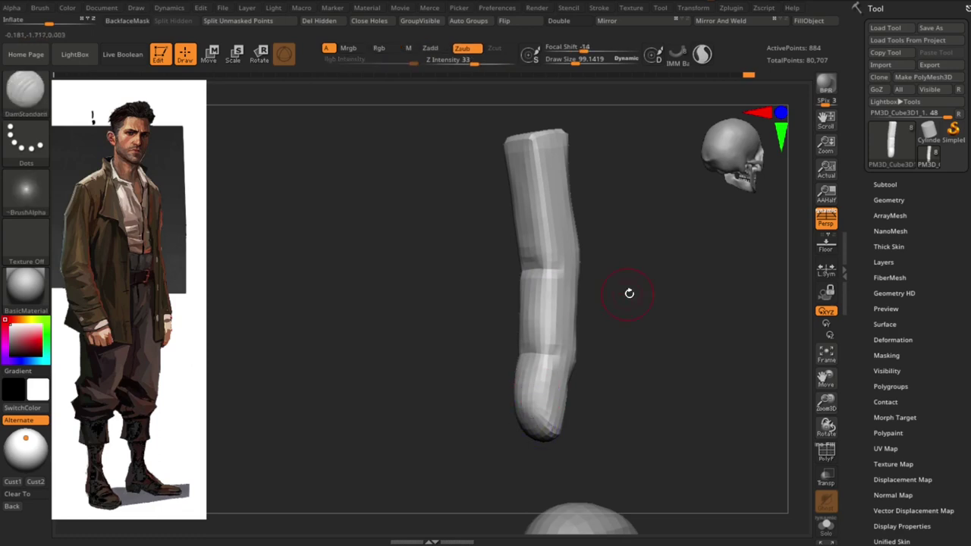
{"action": "right_click_drag", "start_coordinate": [629, 290], "coordinate": [531, 156]}
{"action": "left_click_drag", "start_coordinate": [531, 156], "coordinate": [539, 166], "text": "shift"}
{"action": "mouse_move", "coordinate": [672, 334]}
{"action": "right_mouse_down", "text": "shift"}
{"action": "mouse_move", "coordinate": [668, 351]}
{"action": "mouse_move", "coordinate": [625, 327]}
{"action": "right_mouse_up", "text": "shift"}
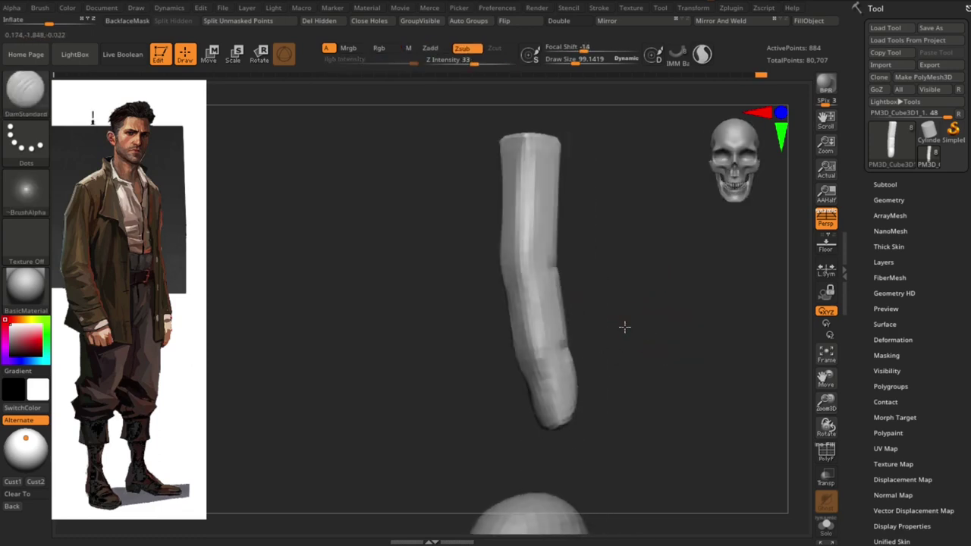
- Try ClayBuildup and Move Topological, settling on DamStandard for re-cutting creases
{"action": "key", "text": "b"}
{"action": "key", "text": "c"}
{"action": "key", "text": "b"}
{"action": "mouse_move", "coordinate": [596, 281]}
{"action": "right_mouse_down", "text": "shift"}
{"action": "mouse_move", "coordinate": [720, 308]}
{"action": "mouse_move", "coordinate": [541, 256]}
{"action": "mouse_move", "coordinate": [524, 349]}
{"action": "mouse_move", "coordinate": [603, 329]}
{"action": "right_mouse_up", "text": "shift"}
{"action": "key", "text": "b"}
{"action": "key", "text": "m"}
{"action": "key", "text": "t"}
{"action": "key", "text": "b"}
{"action": "key", "text": "d"}
{"action": "key", "text": "s"}
{"action": "key", "text": "b"}
- Enlarge the Move brush to about 151 and pull the finger's lower end to adjust its bend
{"action": "key", "text": "c"}
{"action": "key", "text": "b"}
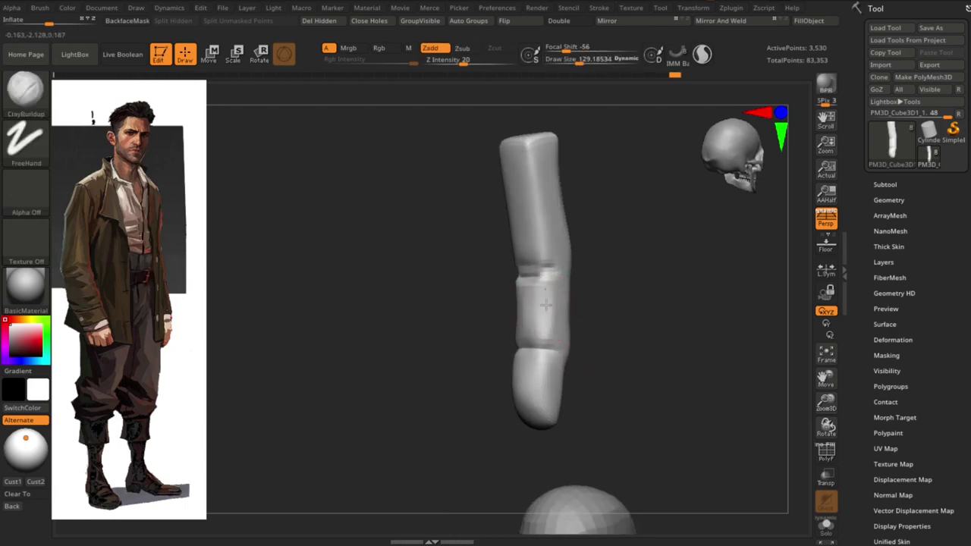
{"action": "right_click_drag", "start_coordinate": [545, 304], "coordinate": [639, 304], "text": "shift"}
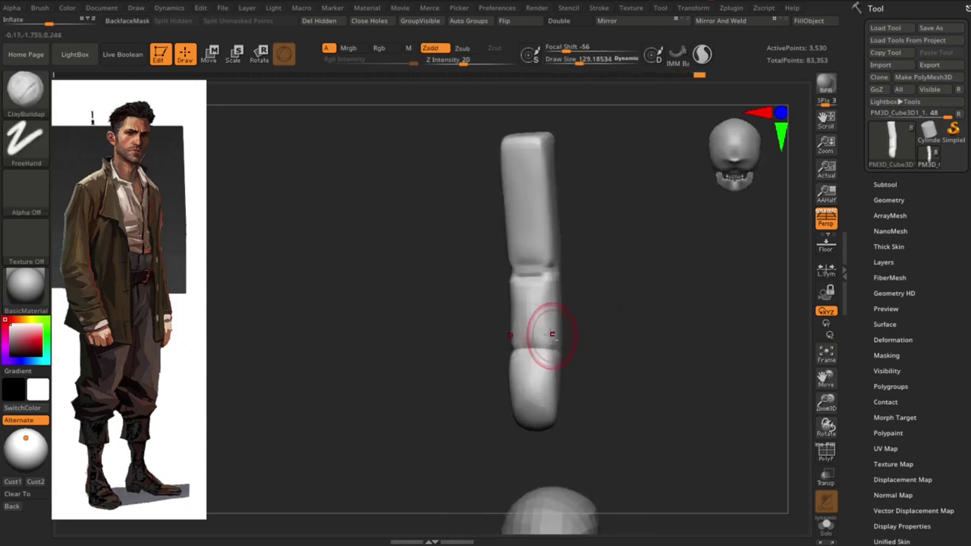
{"action": "mouse_move", "coordinate": [552, 334]}
{"action": "right_mouse_down"}
{"action": "mouse_move", "coordinate": [550, 253]}
{"action": "mouse_move", "coordinate": [659, 258]}
{"action": "mouse_move", "coordinate": [554, 225]}
{"action": "right_mouse_up"}
{"action": "key", "text": "b"}
{"action": "key", "text": "m"}
{"action": "key", "text": "v"}
{"action": "key", "text": "s"}
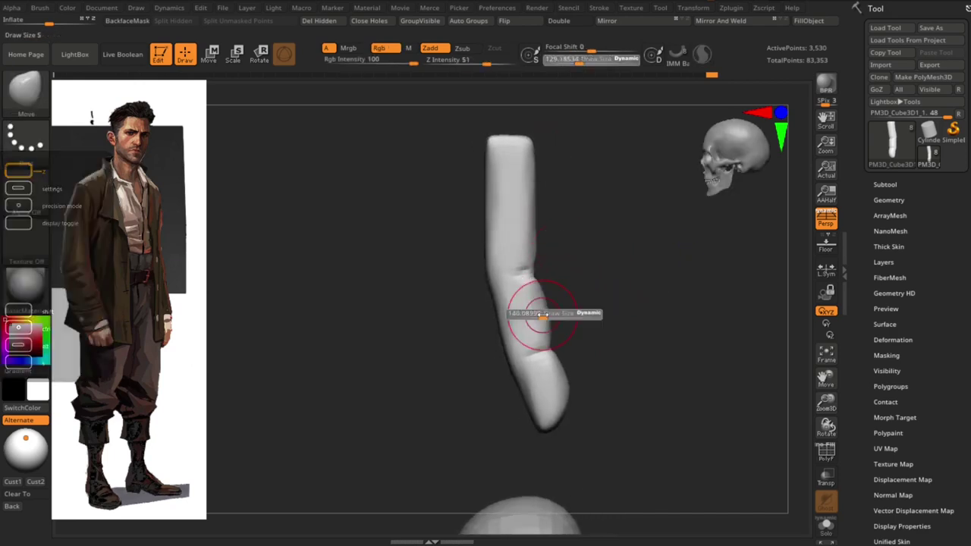
{"action": "left_click_drag", "start_coordinate": [543, 315], "coordinate": [559, 314]}
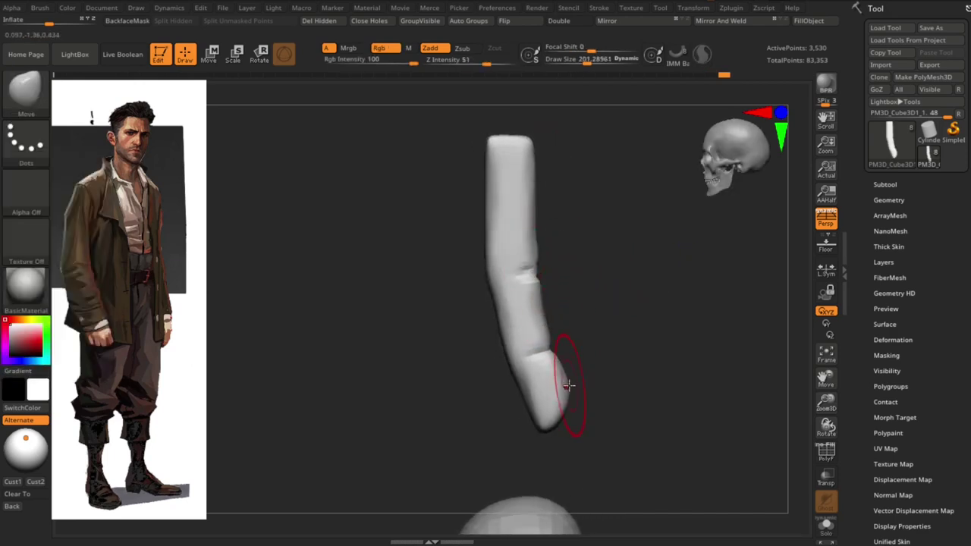
{"action": "mouse_move", "coordinate": [560, 381]}
{"action": "right_mouse_down"}
{"action": "mouse_move", "coordinate": [564, 265]}
{"action": "mouse_move", "coordinate": [541, 190]}
{"action": "mouse_move", "coordinate": [558, 262]}
{"action": "right_mouse_up"}
- Reduce the brush to about 140 and smaller for finer DamStandard crease work
{"action": "key", "text": "bracketright"}
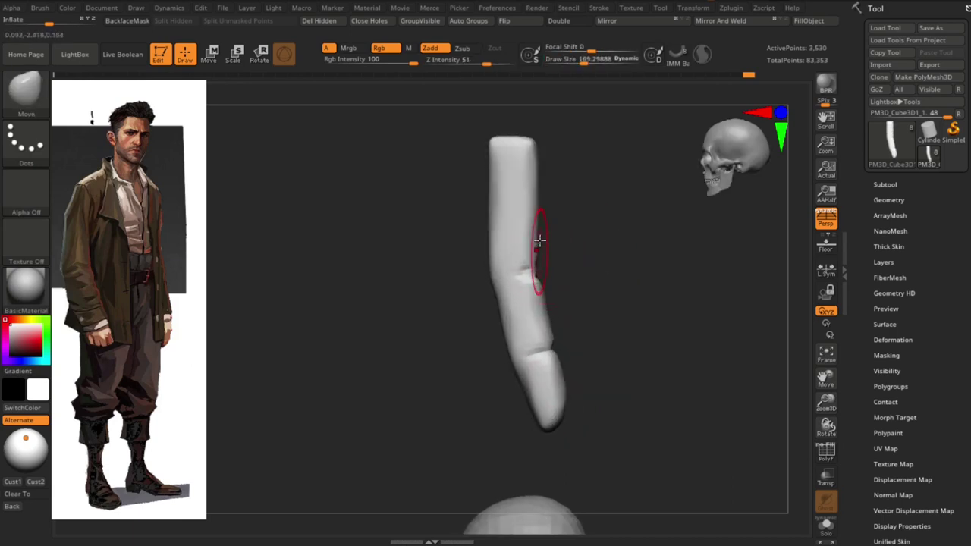
{"action": "key", "text": "s"}
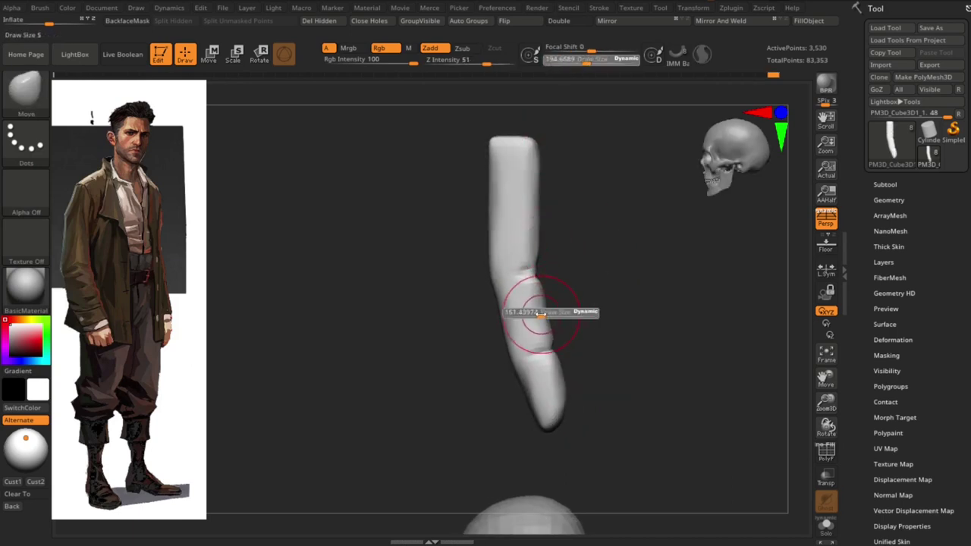
{"action": "mouse_move", "coordinate": [542, 314]}
{"action": "left_mouse_down"}
{"action": "mouse_move", "coordinate": [544, 300]}
{"action": "mouse_move", "coordinate": [503, 286]}
{"action": "left_mouse_up"}
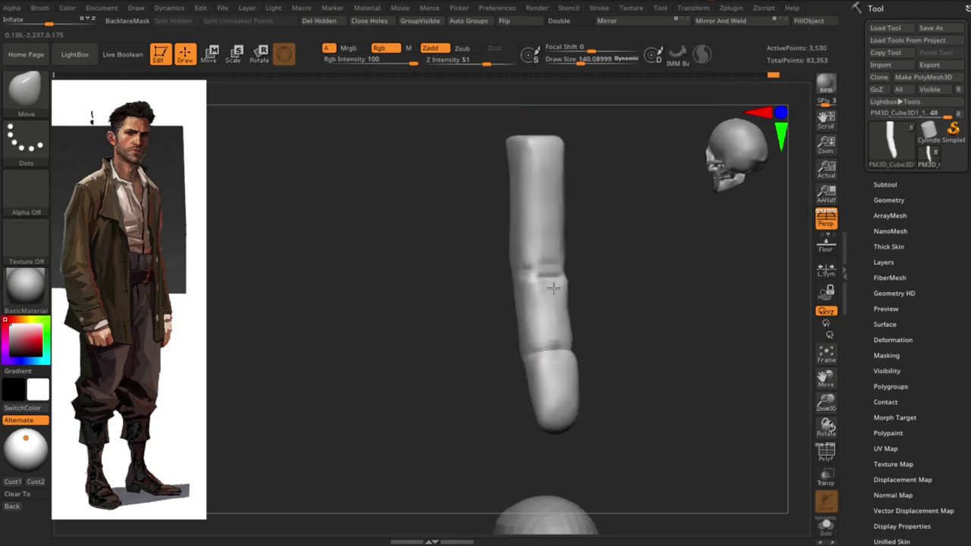
{"action": "middle_click_drag", "start_coordinate": [503, 286], "coordinate": [622, 314]}
{"action": "key", "text": "s"}
{"action": "left_click_drag", "start_coordinate": [544, 286], "coordinate": [511, 286]}
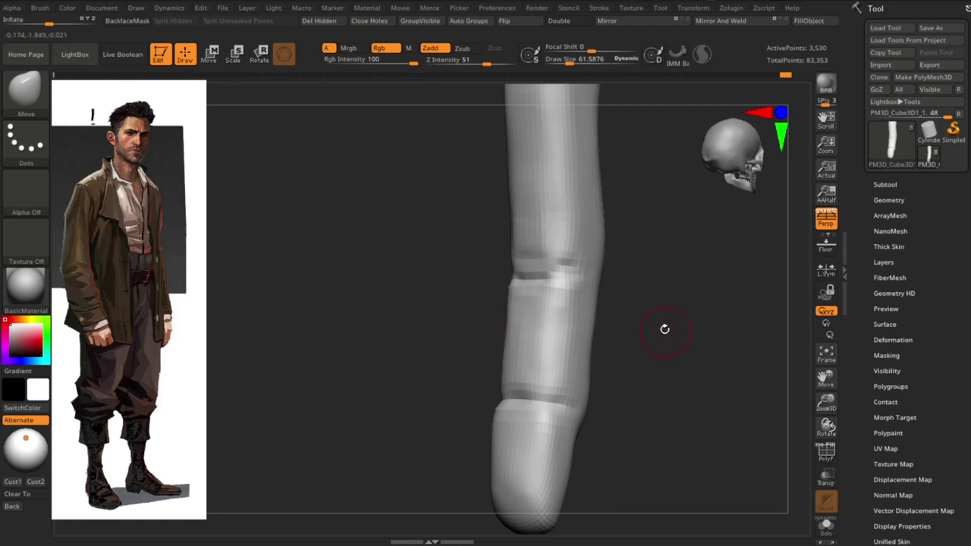
{"action": "key", "text": "b"}
{"action": "key", "text": "d"}
{"action": "key", "text": "s"}
{"action": "left_click_drag", "start_coordinate": [664, 329], "coordinate": [502, 259]}
{"action": "mouse_move", "coordinate": [534, 264]}
{"action": "right_mouse_down"}
{"action": "mouse_move", "coordinate": [507, 259]}
{"action": "mouse_move", "coordinate": [629, 276]}
{"action": "mouse_move", "coordinate": [570, 256]}
{"action": "right_mouse_up"}
- Subdivide the finger to 14,114 points and carve a horizontal knuckle groove across it
{"action": "key", "text": "b"}
{"action": "key", "text": "c"}
{"action": "key", "text": "b"}
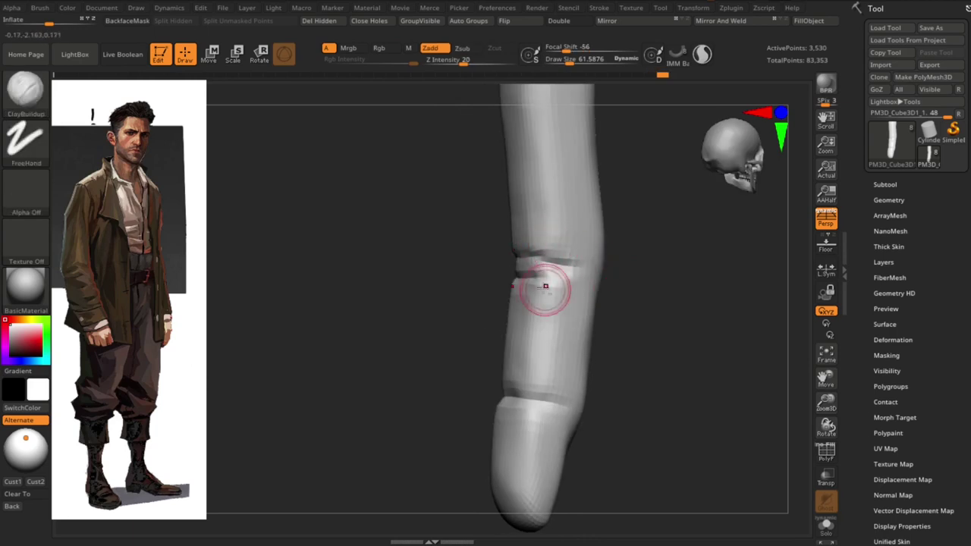
{"action": "mouse_move", "coordinate": [541, 385]}
{"action": "right_mouse_down"}
{"action": "mouse_move", "coordinate": [693, 319]}
{"action": "mouse_move", "coordinate": [503, 276]}
{"action": "mouse_move", "coordinate": [603, 349]}
{"action": "mouse_move", "coordinate": [684, 352]}
{"action": "mouse_move", "coordinate": [640, 336]}
{"action": "mouse_move", "coordinate": [642, 321]}
{"action": "right_mouse_up"}
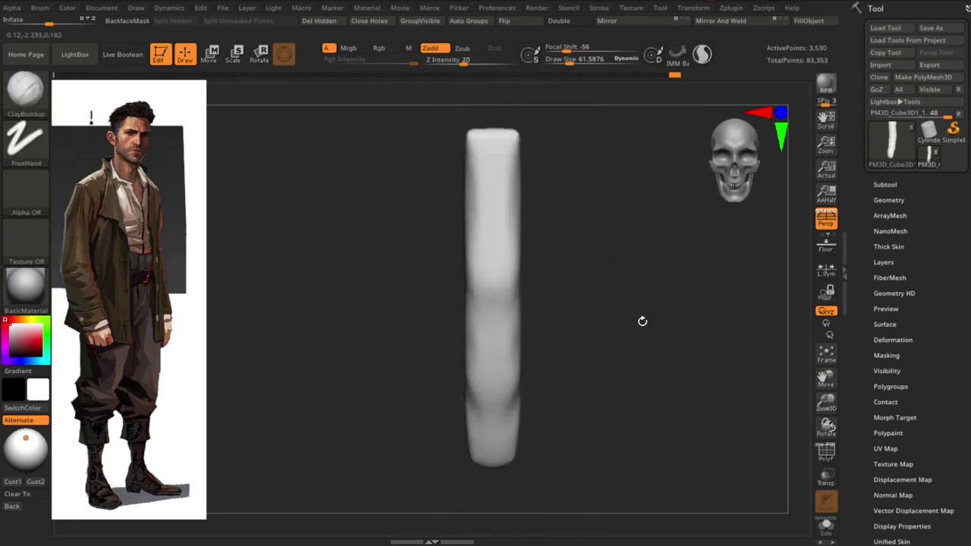
{"action": "key", "text": "b"}
{"action": "key", "text": "d"}
{"action": "key", "text": "s"}
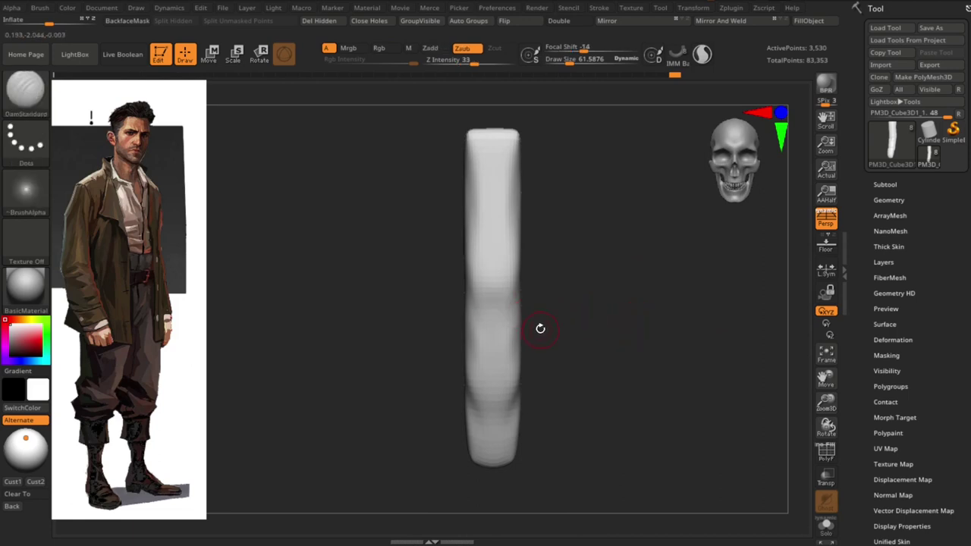
{"action": "right_click", "coordinate": [540, 328]}
{"action": "left_click", "coordinate": [518, 469]}
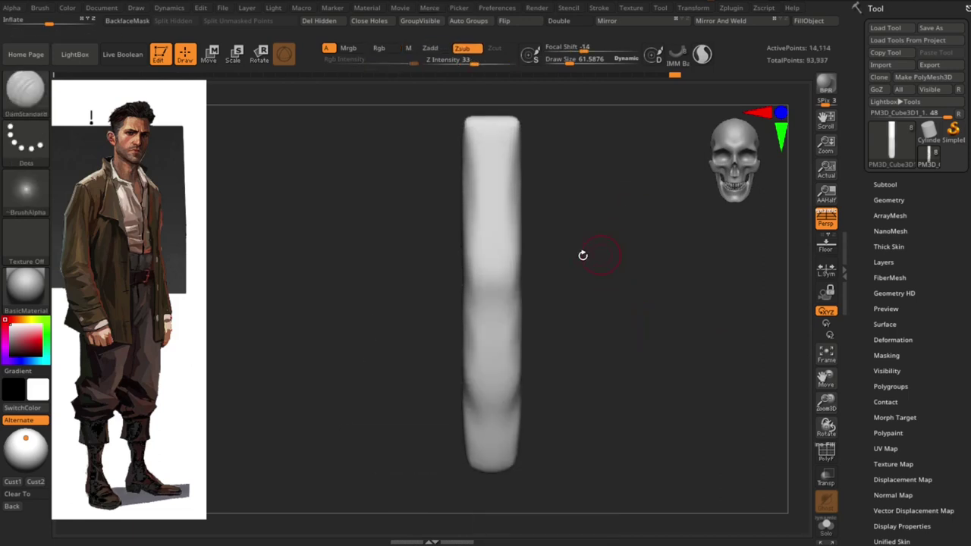
{"action": "left_click_drag", "start_coordinate": [469, 239], "coordinate": [515, 242]}
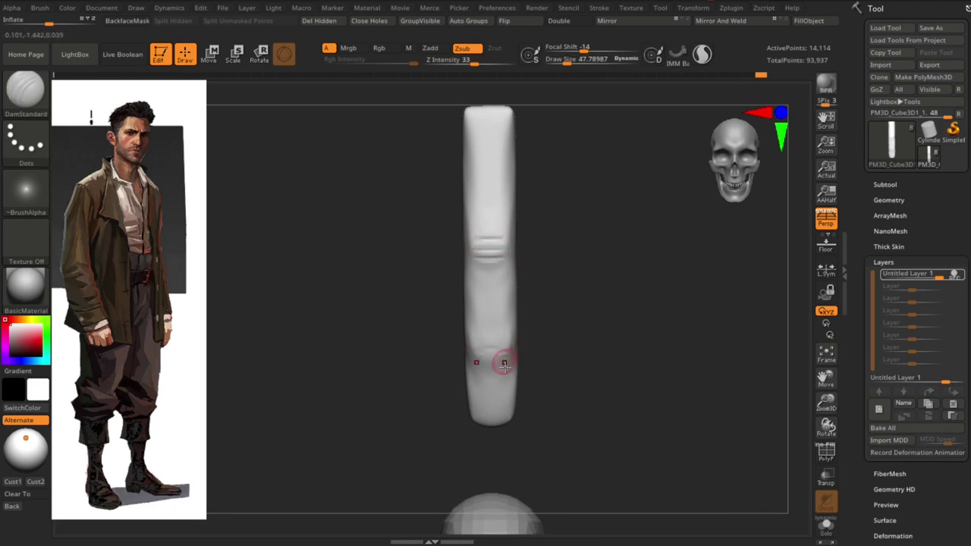
{"action": "mouse_move", "coordinate": [546, 341]}
{"action": "left_mouse_down"}
{"action": "mouse_move", "coordinate": [604, 325]}
{"action": "mouse_move", "coordinate": [505, 263]}
{"action": "left_mouse_up"}
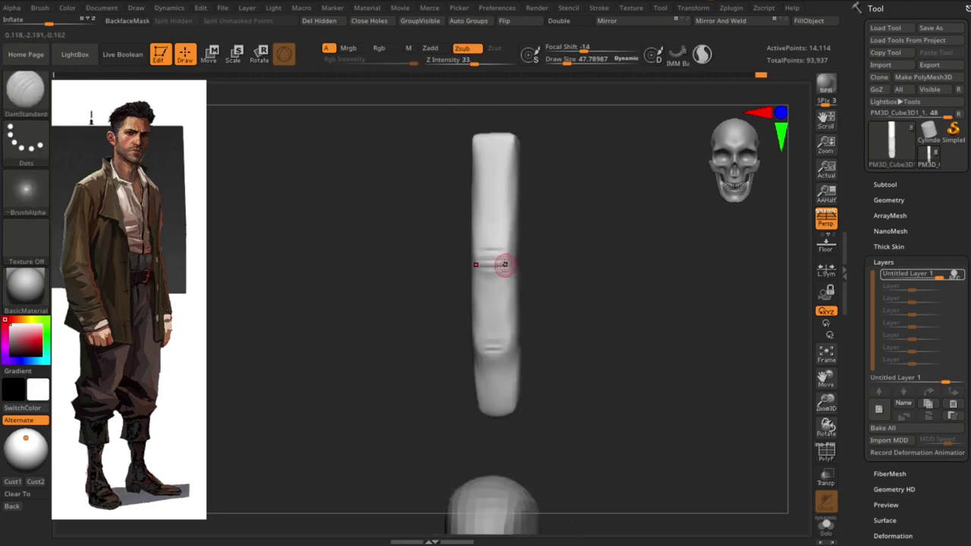
{"action": "scroll", "coordinate": [622, 289], "scroll_direction": "down", "scroll_amount": 5}
{"action": "left_click_drag", "start_coordinate": [622, 289], "coordinate": [637, 319]}
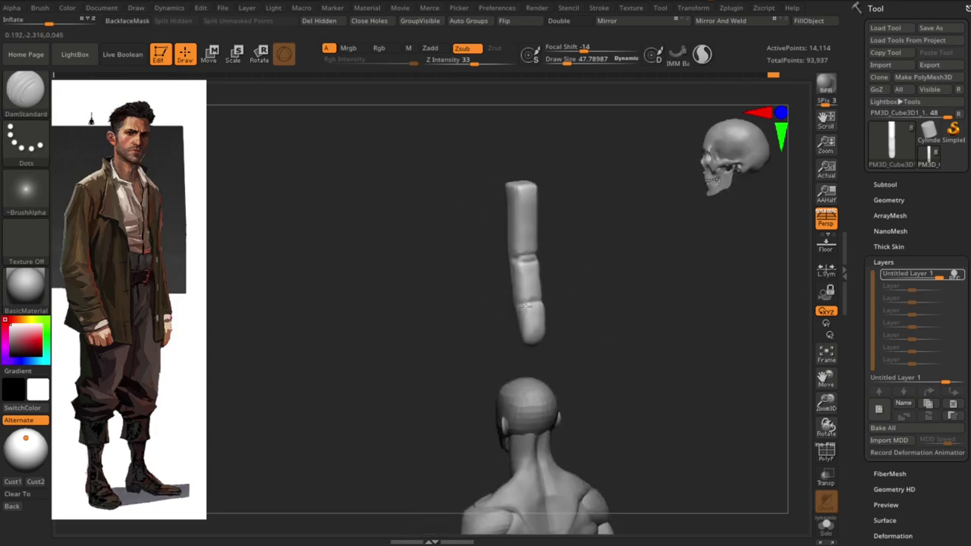
- Move the finger to the cuffed hand, scale it to hand size, and seat it under the cuff
{"action": "key", "text": "w"}
{"action": "left_click_drag", "start_coordinate": [503, 191], "coordinate": [445, 402], "text": "ctrl"}
{"action": "mouse_move", "coordinate": [628, 355]}
{"action": "right_mouse_down", "text": "ctrl"}
{"action": "mouse_move", "coordinate": [353, 447]}
{"action": "mouse_move", "coordinate": [332, 366]}
{"action": "mouse_move", "coordinate": [388, 410]}
{"action": "right_mouse_up", "text": "ctrl"}
{"action": "mouse_move", "coordinate": [387, 409]}
{"action": "left_mouse_down"}
{"action": "mouse_move", "coordinate": [509, 281]}
{"action": "mouse_move", "coordinate": [485, 342]}
{"action": "left_mouse_up"}
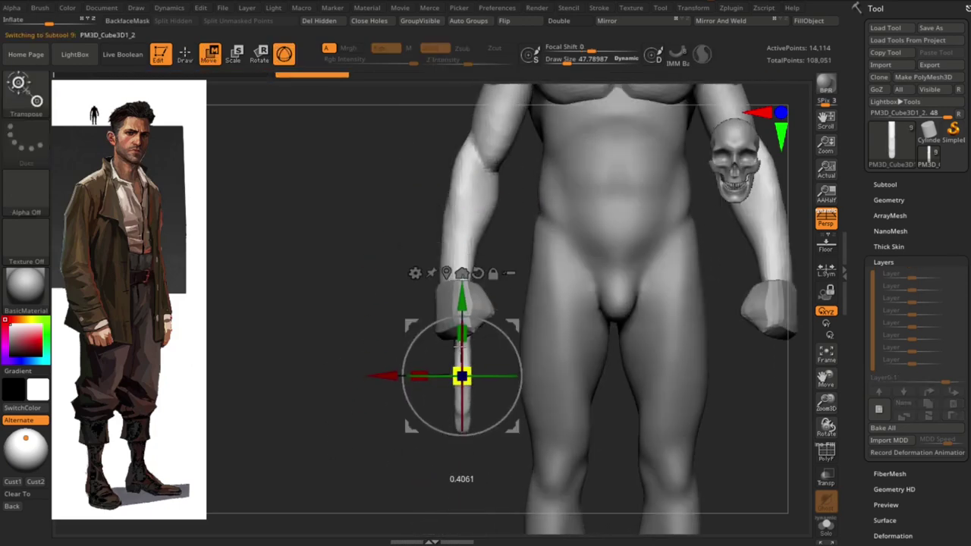
{"action": "mouse_move", "coordinate": [486, 342]}
{"action": "right_mouse_down"}
{"action": "mouse_move", "coordinate": [649, 311]}
{"action": "mouse_move", "coordinate": [390, 399]}
{"action": "mouse_move", "coordinate": [577, 341]}
{"action": "right_mouse_up"}
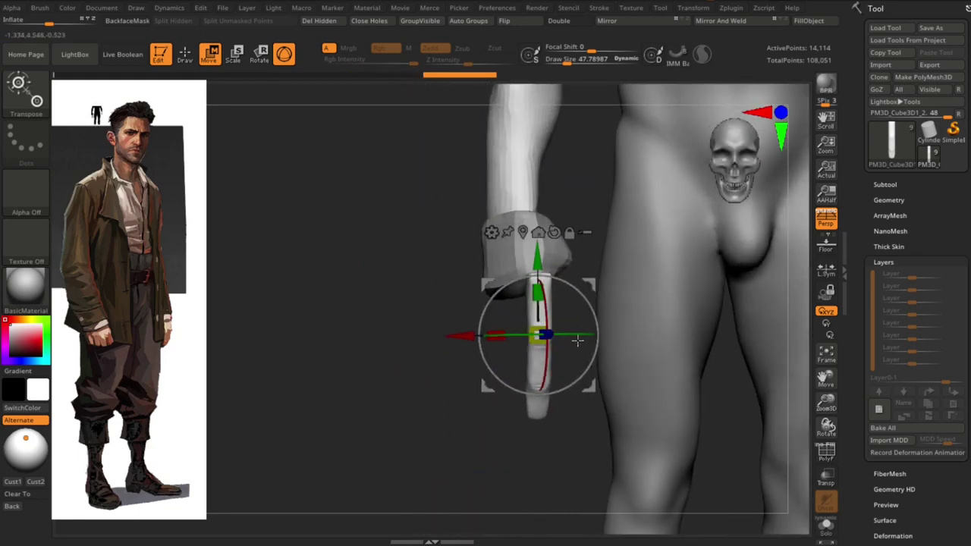
{"action": "mouse_move", "coordinate": [495, 334]}
{"action": "right_mouse_down"}
{"action": "mouse_move", "coordinate": [420, 412]}
{"action": "mouse_move", "coordinate": [531, 334]}
{"action": "right_mouse_up"}
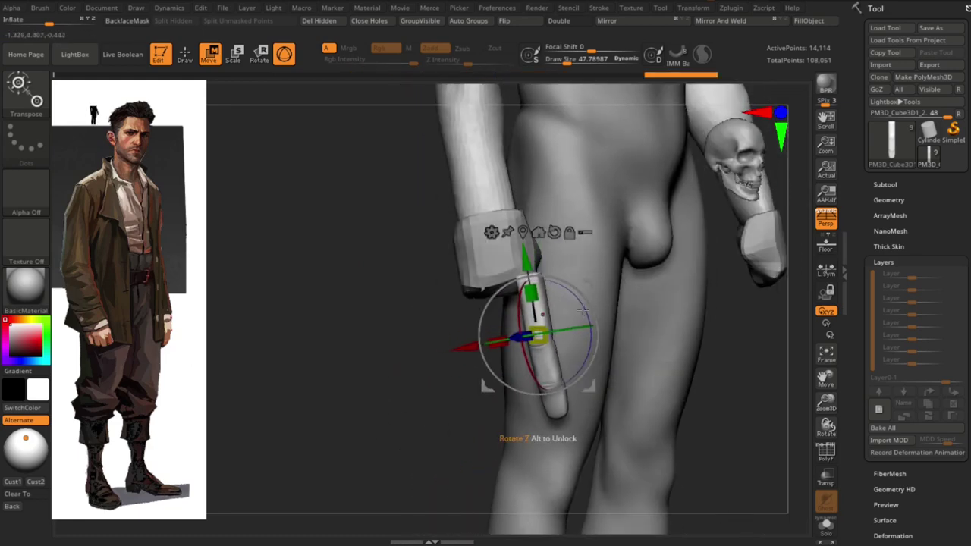
{"action": "mouse_move", "coordinate": [424, 411]}
{"action": "right_mouse_down"}
{"action": "mouse_move", "coordinate": [574, 343]}
{"action": "mouse_move", "coordinate": [618, 296]}
{"action": "mouse_move", "coordinate": [568, 325]}
{"action": "right_mouse_up"}
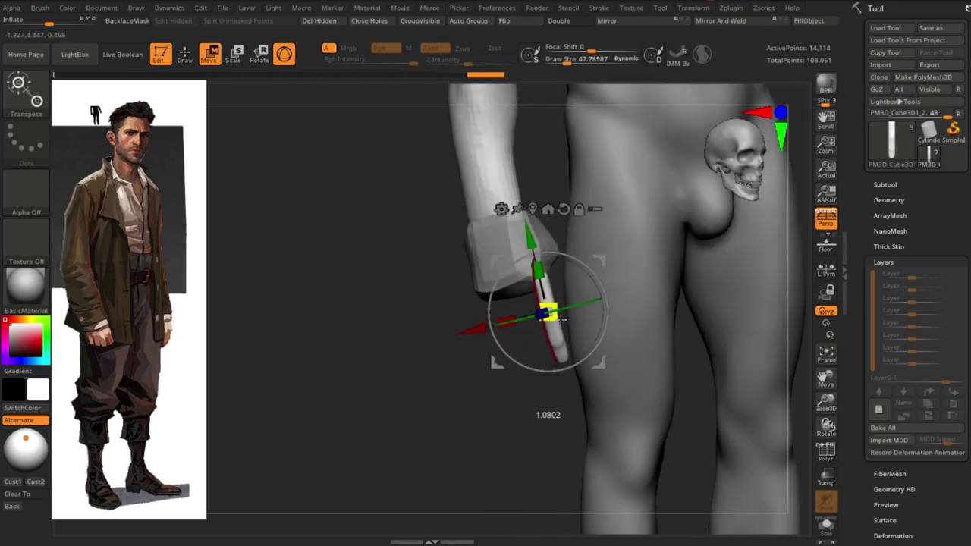
{"action": "left_click_drag", "start_coordinate": [561, 320], "coordinate": [525, 347]}
{"action": "mouse_move", "coordinate": [474, 390]}
{"action": "right_mouse_down"}
{"action": "mouse_move", "coordinate": [427, 301]}
{"action": "mouse_move", "coordinate": [526, 119]}
{"action": "mouse_move", "coordinate": [526, 132]}
{"action": "right_mouse_up"}
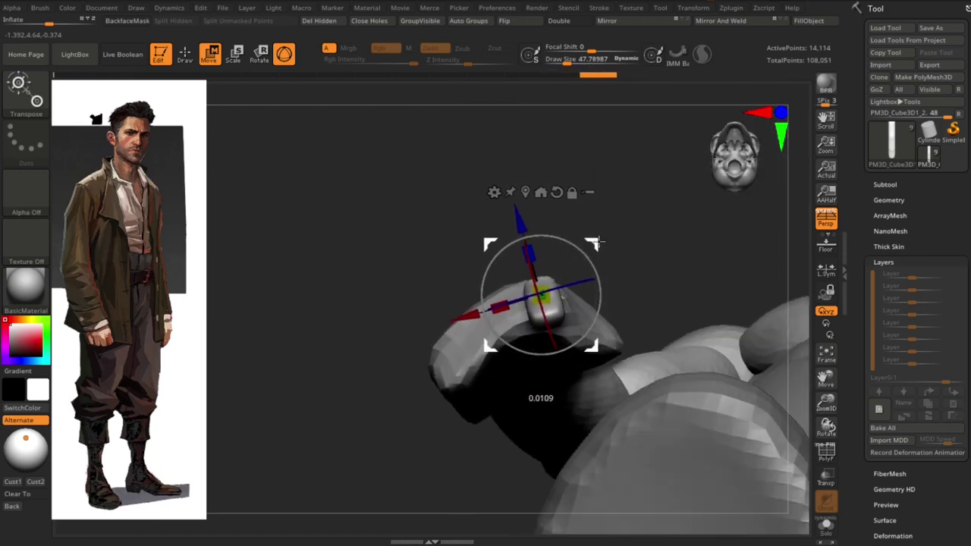
{"action": "mouse_move", "coordinate": [593, 334]}
{"action": "right_mouse_down"}
{"action": "mouse_move", "coordinate": [624, 314]}
{"action": "mouse_move", "coordinate": [447, 360]}
{"action": "mouse_move", "coordinate": [443, 394]}
{"action": "right_mouse_up"}
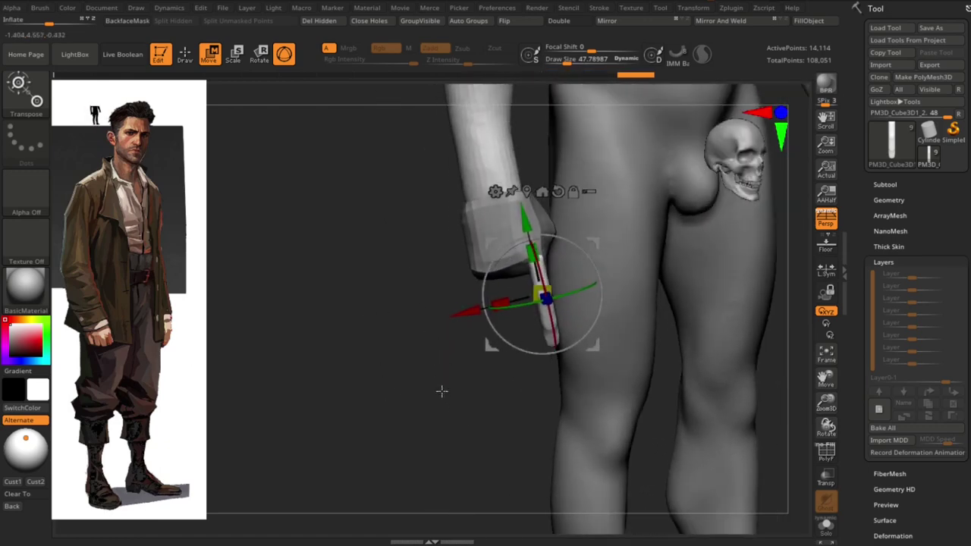
- Duplicate the finger and slide the copy beside the first
{"action": "right_click", "coordinate": [442, 391]}
{"action": "key", "text": "ctrl+shift+d"}
{"action": "left_click_drag", "start_coordinate": [616, 249], "coordinate": [573, 249]}
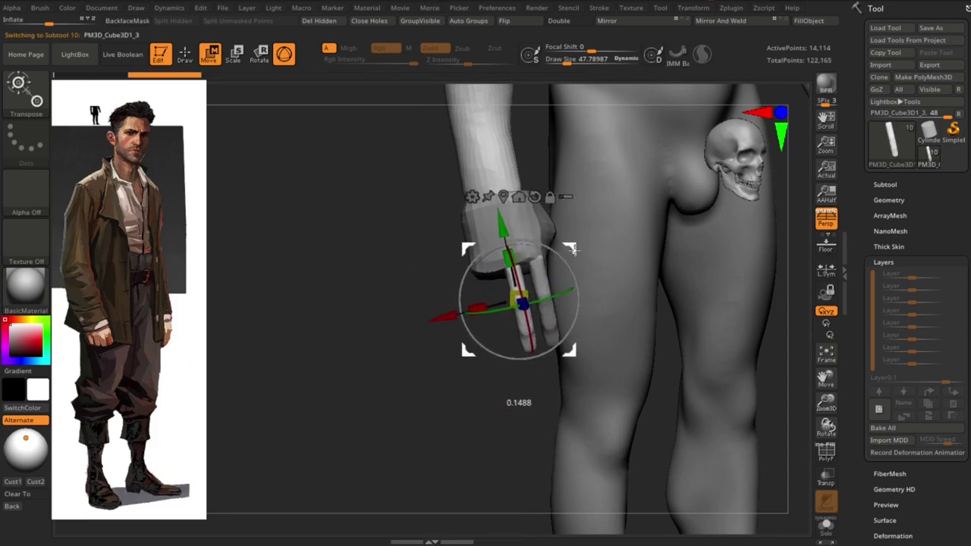
{"action": "mouse_move", "coordinate": [570, 248]}
{"action": "right_mouse_down"}
{"action": "mouse_move", "coordinate": [389, 438]}
{"action": "mouse_move", "coordinate": [371, 280]}
{"action": "mouse_move", "coordinate": [541, 350]}
{"action": "right_mouse_up"}
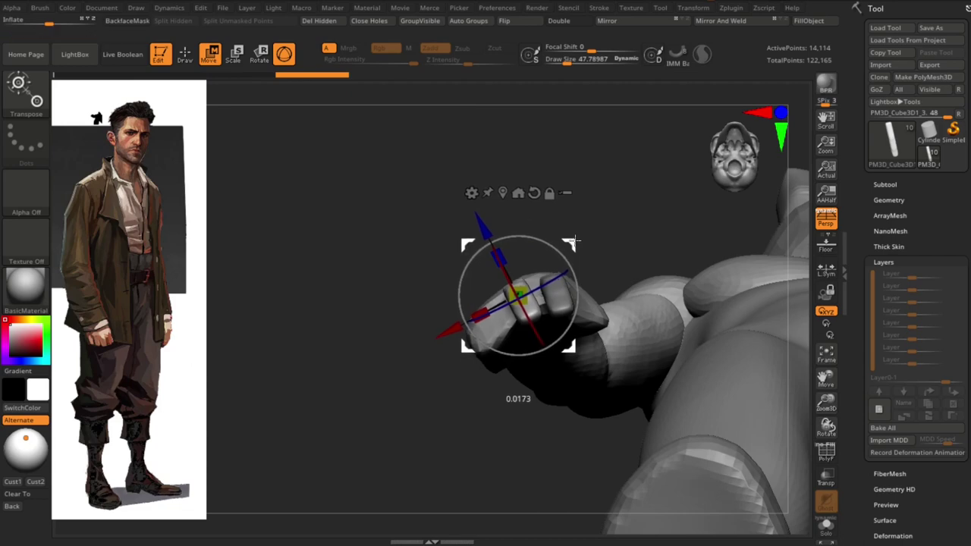
{"action": "right_click_drag", "start_coordinate": [569, 262], "coordinate": [486, 401]}
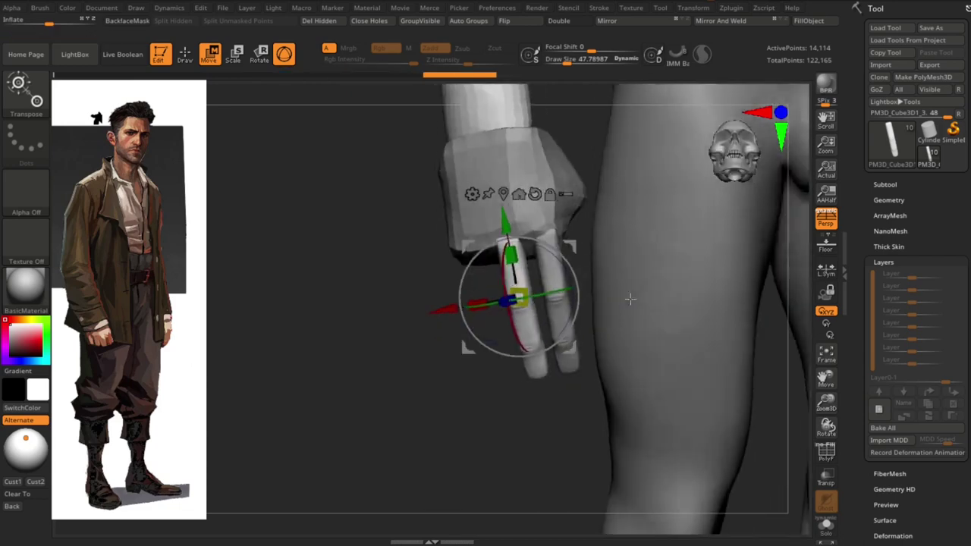
- Duplicate the second finger and position the third copy alongside the others
{"action": "key", "text": "g"}
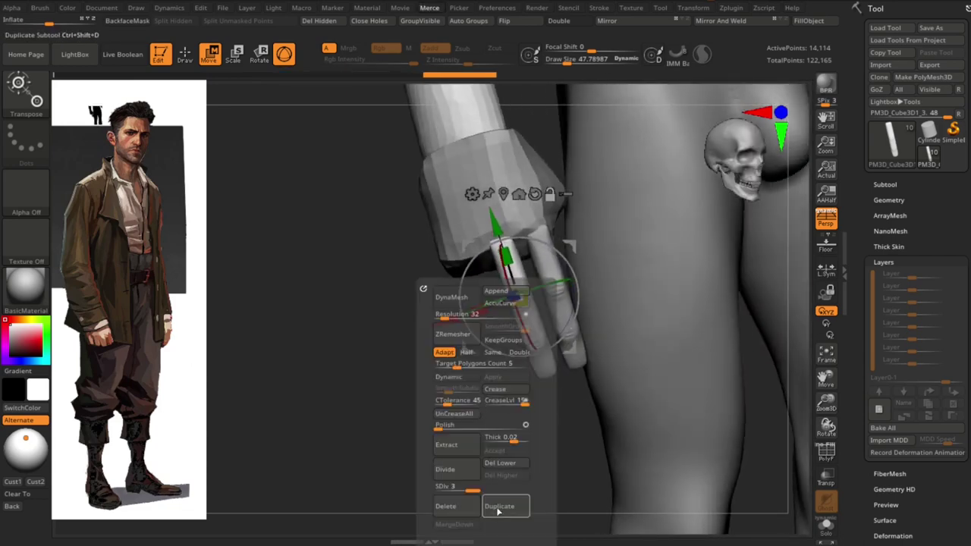
{"action": "left_click", "coordinate": [499, 506]}
{"action": "left_click_drag", "start_coordinate": [519, 295], "coordinate": [497, 313]}
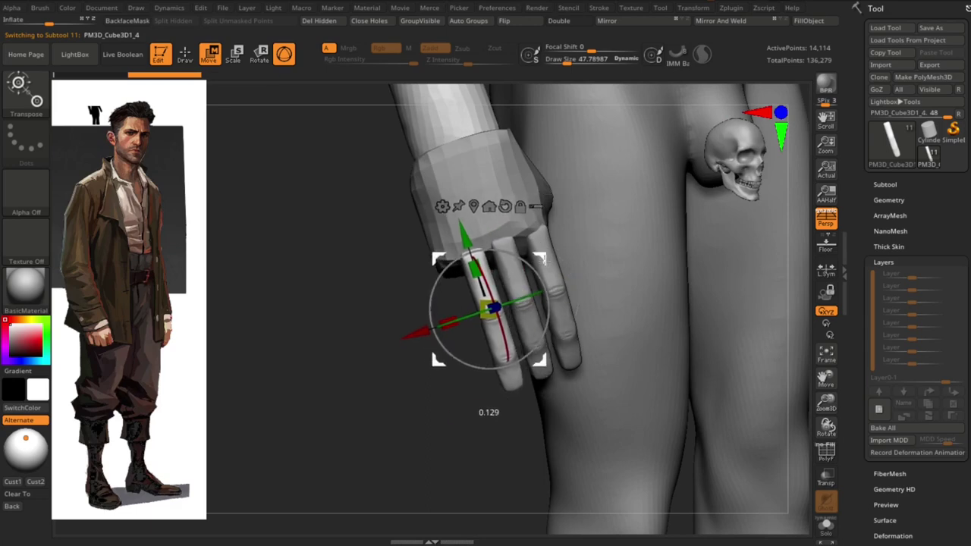
{"action": "mouse_move", "coordinate": [548, 258]}
{"action": "right_mouse_down"}
{"action": "mouse_move", "coordinate": [542, 242]}
{"action": "mouse_move", "coordinate": [325, 372]}
{"action": "mouse_move", "coordinate": [336, 310]}
{"action": "mouse_move", "coordinate": [351, 390]}
{"action": "mouse_move", "coordinate": [442, 265]}
{"action": "mouse_move", "coordinate": [423, 386]}
{"action": "mouse_move", "coordinate": [513, 276]}
{"action": "mouse_move", "coordinate": [536, 219]}
{"action": "right_mouse_up"}
{"action": "mouse_move", "coordinate": [475, 136]}
{"action": "right_mouse_down"}
{"action": "mouse_move", "coordinate": [372, 373]}
{"action": "mouse_move", "coordinate": [389, 380]}
{"action": "right_mouse_up"}
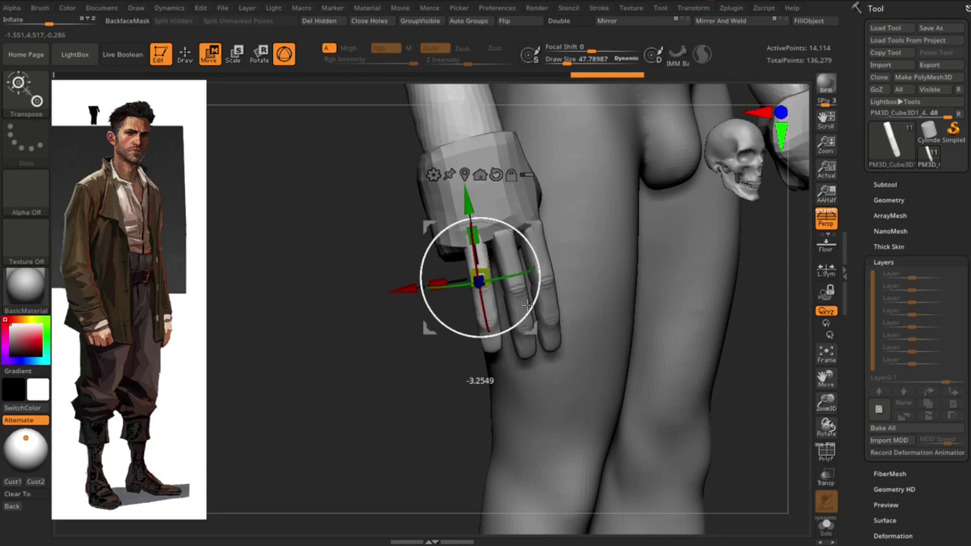
{"action": "right_click_drag", "start_coordinate": [421, 372], "coordinate": [572, 220]}
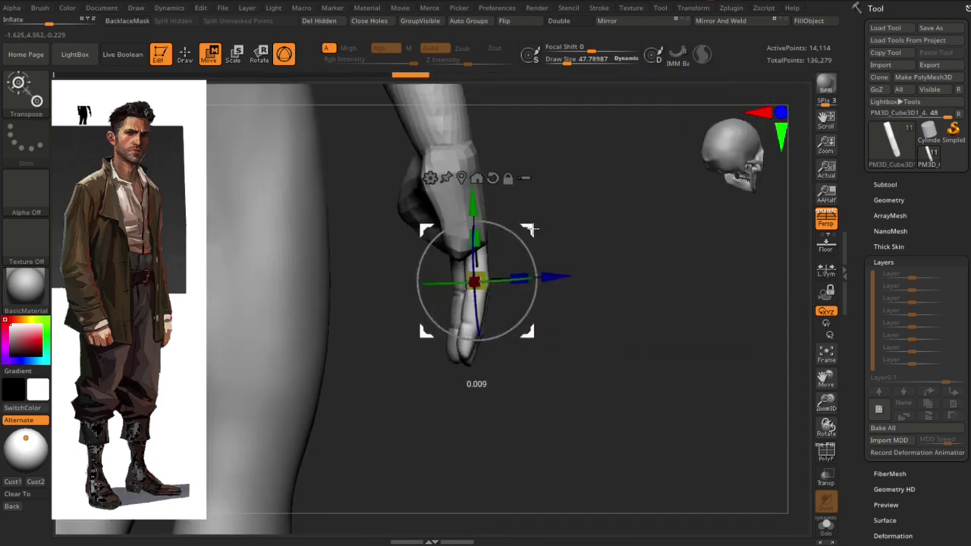
{"action": "right_click_drag", "start_coordinate": [475, 380], "coordinate": [541, 233]}
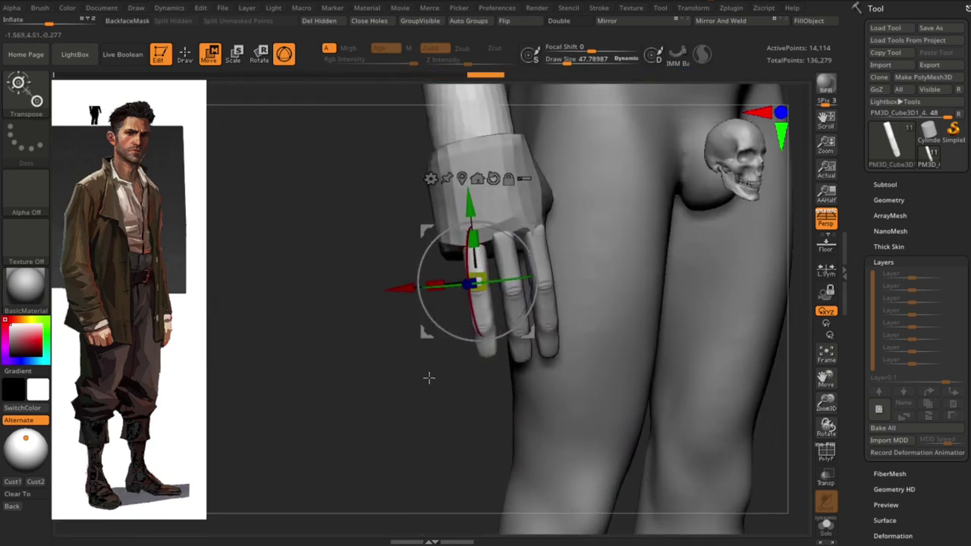
- Duplicate the third finger and move the fourth copy into the row
{"action": "key", "text": "space"}
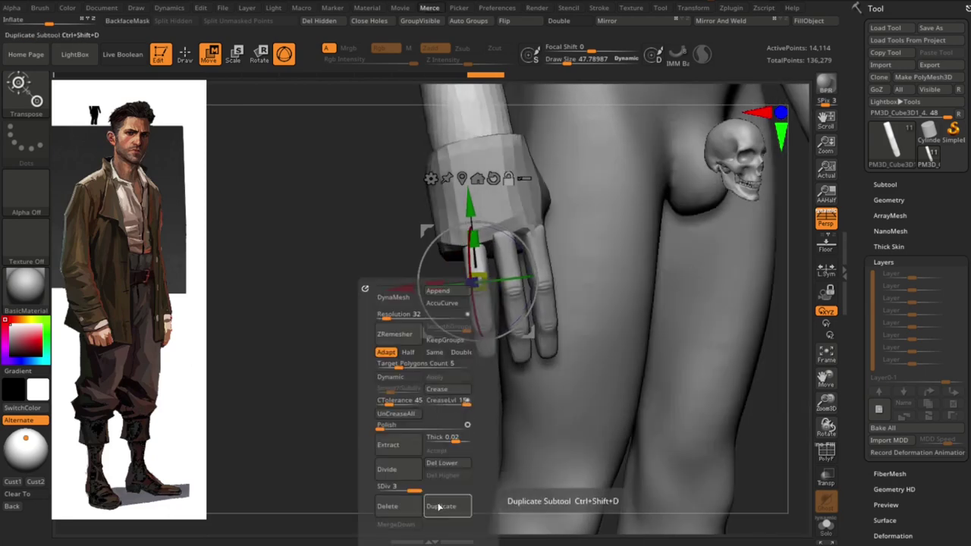
{"action": "left_click", "coordinate": [438, 506]}
{"action": "left_click_drag", "start_coordinate": [533, 233], "coordinate": [508, 240]}
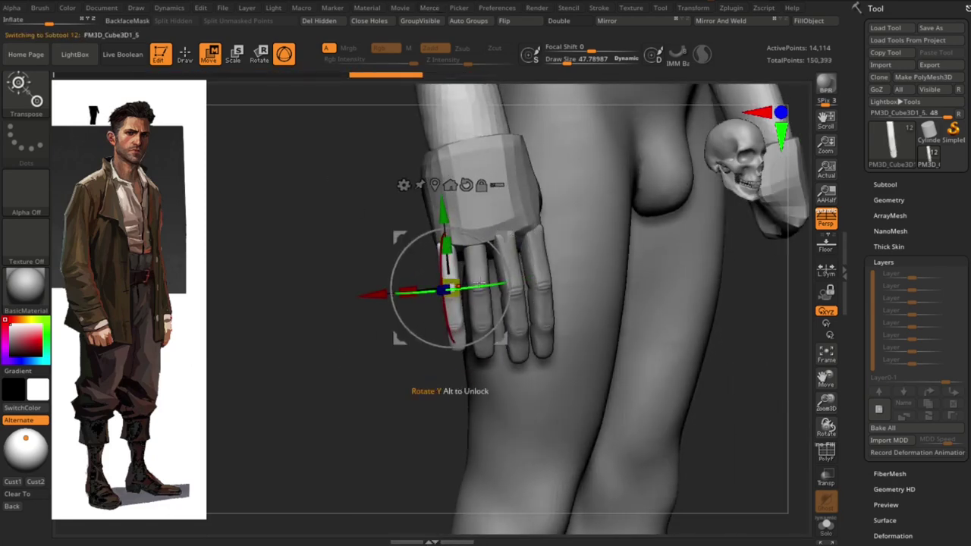
{"action": "mouse_move", "coordinate": [501, 267]}
{"action": "left_mouse_down"}
{"action": "mouse_move", "coordinate": [560, 245]}
{"action": "mouse_move", "coordinate": [460, 336]}
{"action": "mouse_move", "coordinate": [318, 369]}
{"action": "mouse_move", "coordinate": [566, 190]}
{"action": "mouse_move", "coordinate": [566, 271]}
{"action": "left_mouse_up"}
- Select each finger subtool in turn and slightly rotate the third to even the row
{"action": "key", "text": "q"}
{"action": "left_click", "coordinate": [600, 260], "text": "alt"}
{"action": "key", "text": "w"}
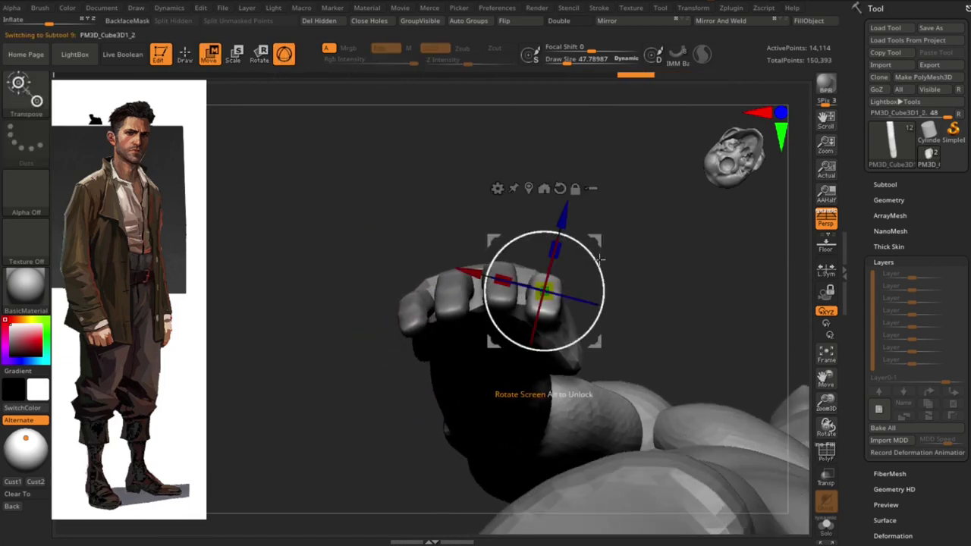
{"action": "left_click", "coordinate": [528, 282], "text": "alt"}
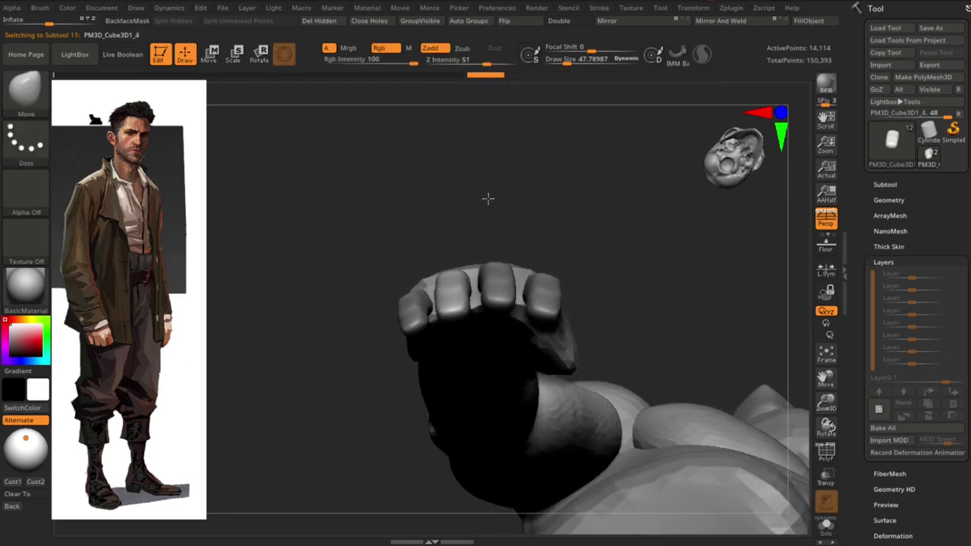
{"action": "left_click", "coordinate": [497, 236], "text": "alt"}
{"action": "left_click_drag", "start_coordinate": [499, 238], "coordinate": [510, 227]}
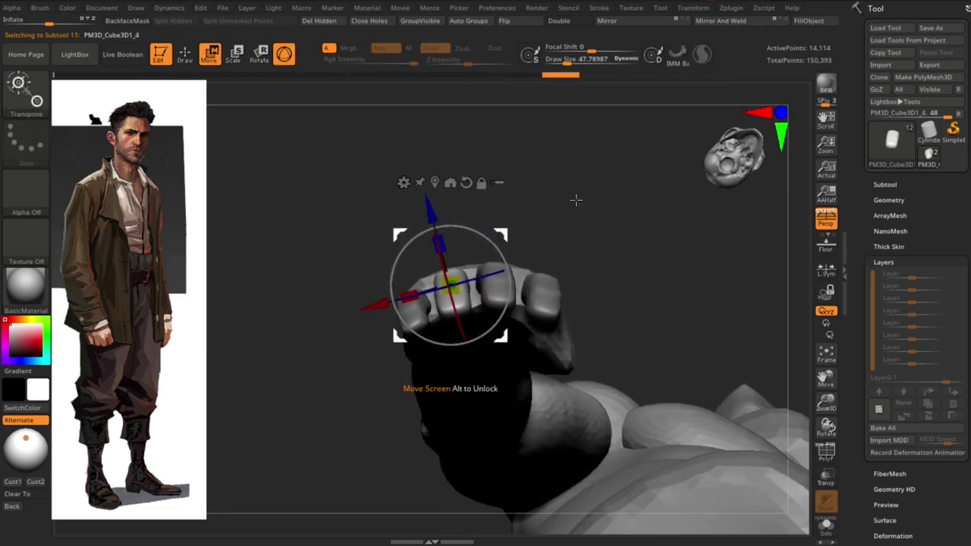
{"action": "key", "text": "q"}
{"action": "left_click_drag", "start_coordinate": [612, 178], "coordinate": [409, 360]}
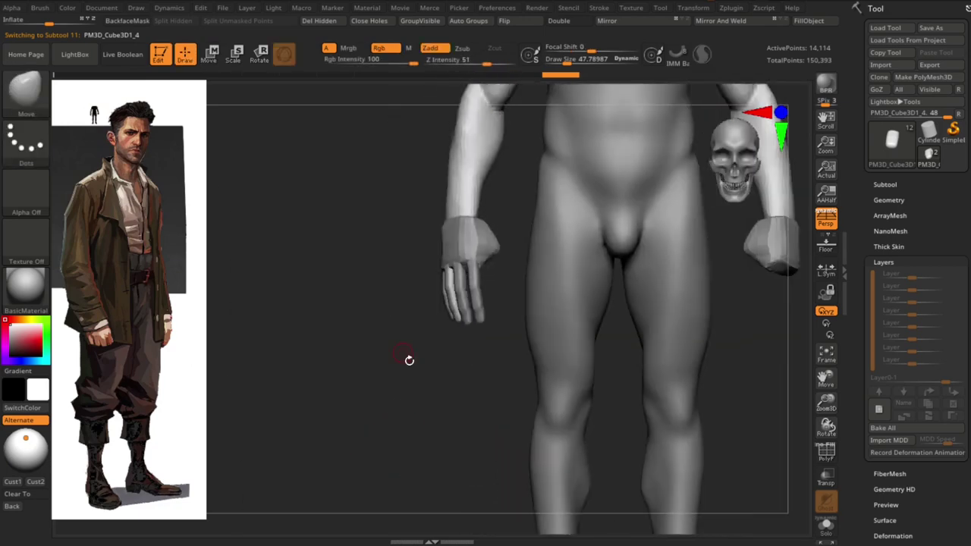
- Orbit around the hand to fit the first and fourth finger pieces with the Move gizmo
{"action": "key", "text": "f"}
{"action": "mouse_move", "coordinate": [711, 368]}
{"action": "left_mouse_down"}
{"action": "mouse_move", "coordinate": [392, 401]}
{"action": "mouse_move", "coordinate": [408, 418]}
{"action": "mouse_move", "coordinate": [463, 319]}
{"action": "left_mouse_up"}
{"action": "key", "text": "w"}
{"action": "left_click", "coordinate": [496, 223], "text": "alt"}
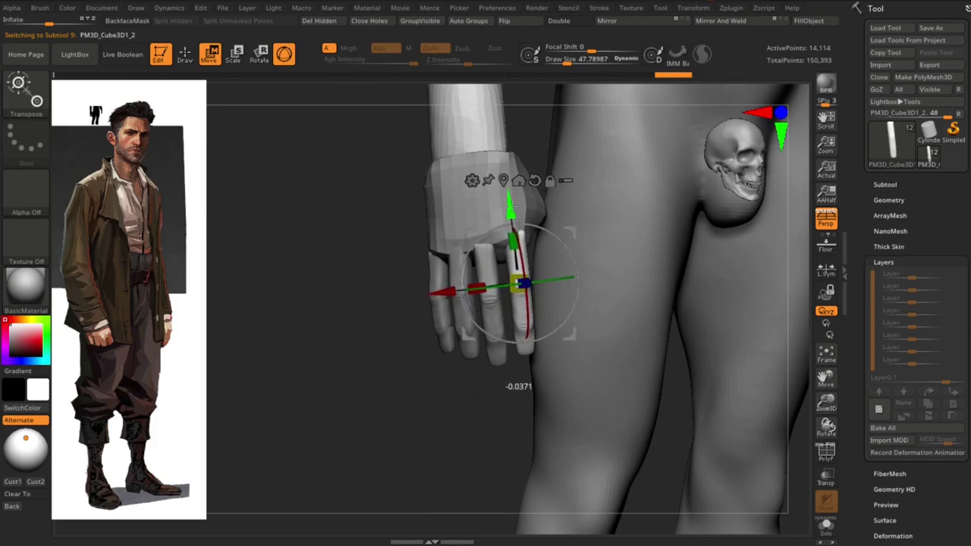
{"action": "left_click_drag", "start_coordinate": [519, 383], "coordinate": [389, 397]}
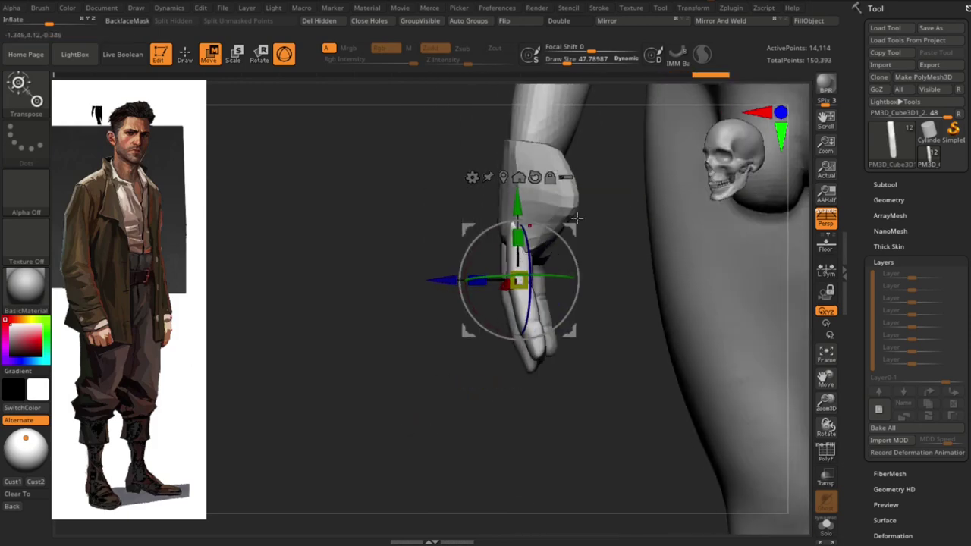
{"action": "mouse_move", "coordinate": [442, 280]}
{"action": "left_mouse_down"}
{"action": "mouse_move", "coordinate": [431, 462]}
{"action": "mouse_move", "coordinate": [614, 189]}
{"action": "mouse_move", "coordinate": [665, 189]}
{"action": "mouse_move", "coordinate": [622, 212]}
{"action": "left_mouse_up"}
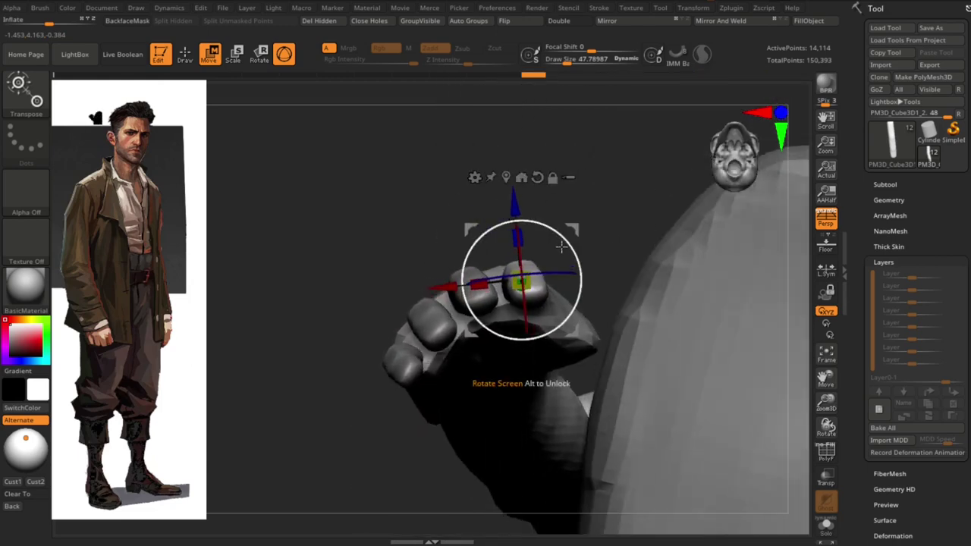
{"action": "mouse_move", "coordinate": [566, 249]}
{"action": "left_mouse_down"}
{"action": "mouse_move", "coordinate": [629, 277]}
{"action": "mouse_move", "coordinate": [267, 362]}
{"action": "left_mouse_up"}
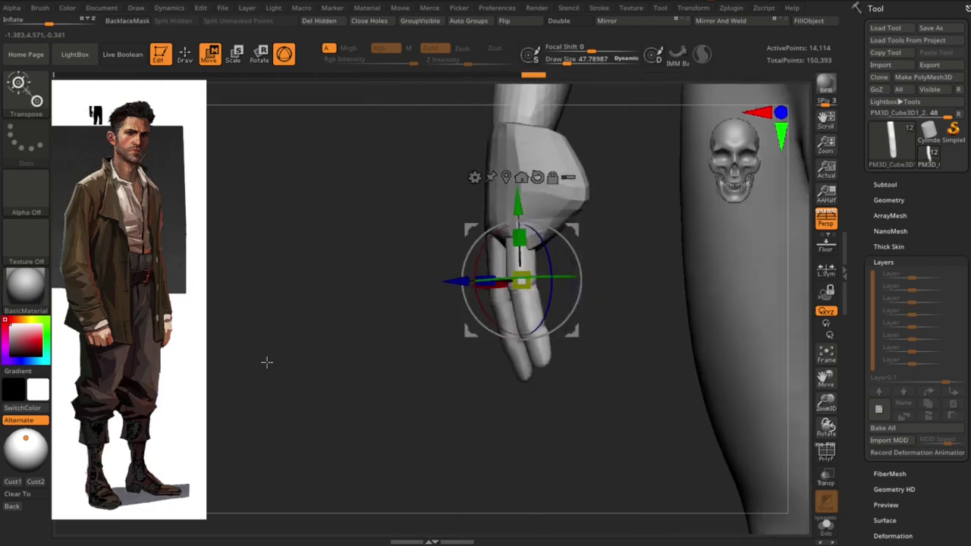
{"action": "mouse_move", "coordinate": [573, 228]}
{"action": "left_mouse_down"}
{"action": "mouse_move", "coordinate": [432, 414]}
{"action": "mouse_move", "coordinate": [494, 386]}
{"action": "mouse_move", "coordinate": [471, 337]}
{"action": "left_mouse_up"}
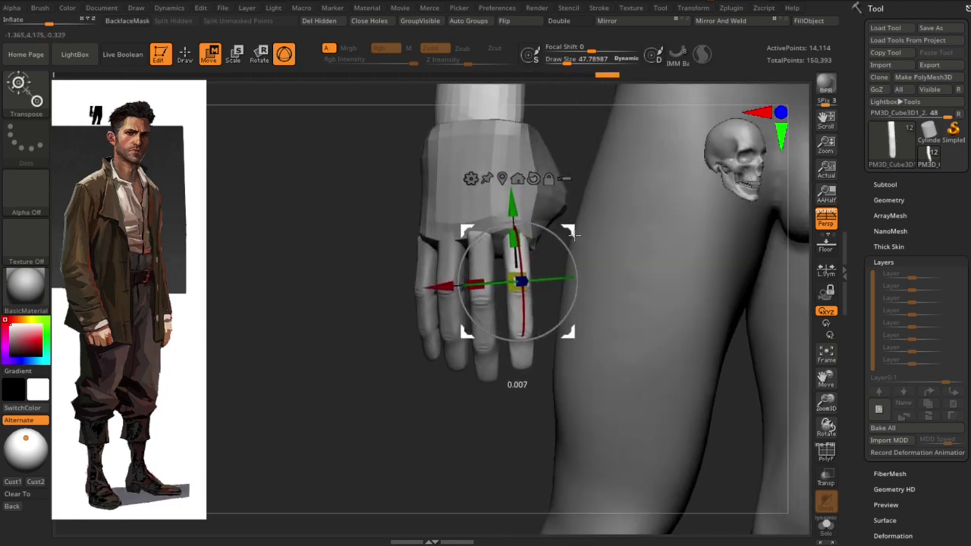
{"action": "mouse_move", "coordinate": [574, 235]}
{"action": "left_mouse_down"}
{"action": "mouse_move", "coordinate": [412, 440]}
{"action": "mouse_move", "coordinate": [422, 416]}
{"action": "left_mouse_up"}
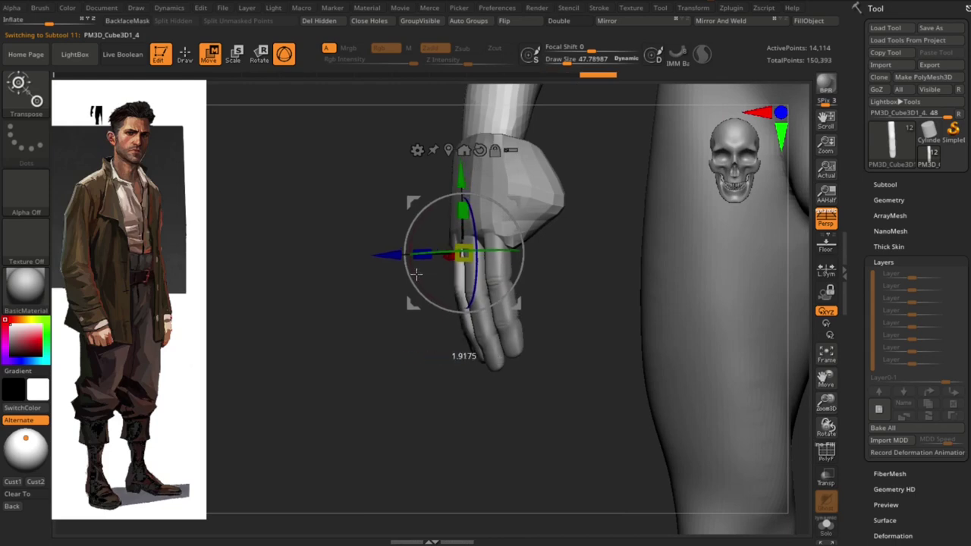
{"action": "mouse_move", "coordinate": [394, 354]}
{"action": "left_mouse_down"}
{"action": "mouse_move", "coordinate": [490, 325]}
{"action": "mouse_move", "coordinate": [518, 281]}
{"action": "left_mouse_up"}
{"action": "left_click", "coordinate": [472, 197], "text": "alt"}
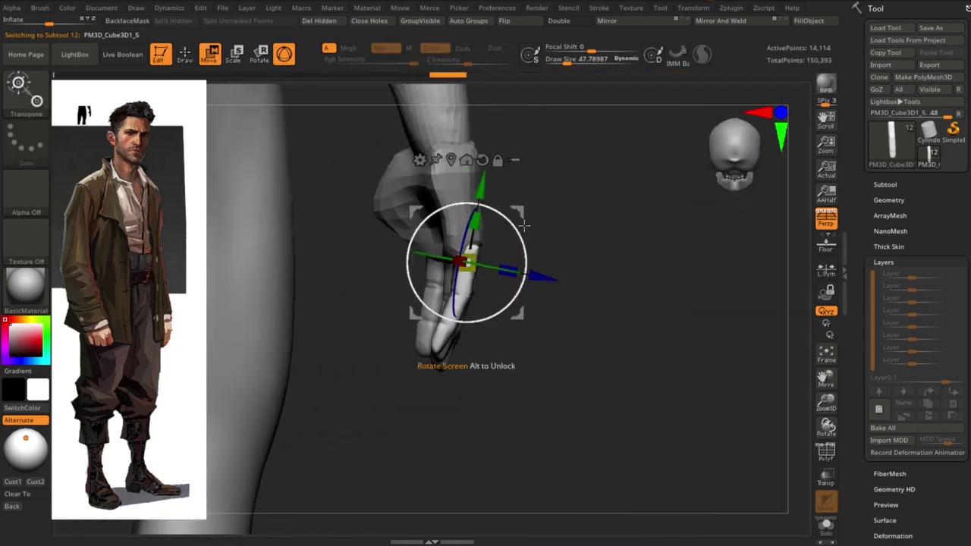
- Reframe the body, select the hand piece beside the thigh and reposition its transform pivot
{"action": "left_click_drag", "start_coordinate": [515, 241], "coordinate": [429, 440]}
{"action": "key", "text": "q"}
{"action": "key", "text": "f"}
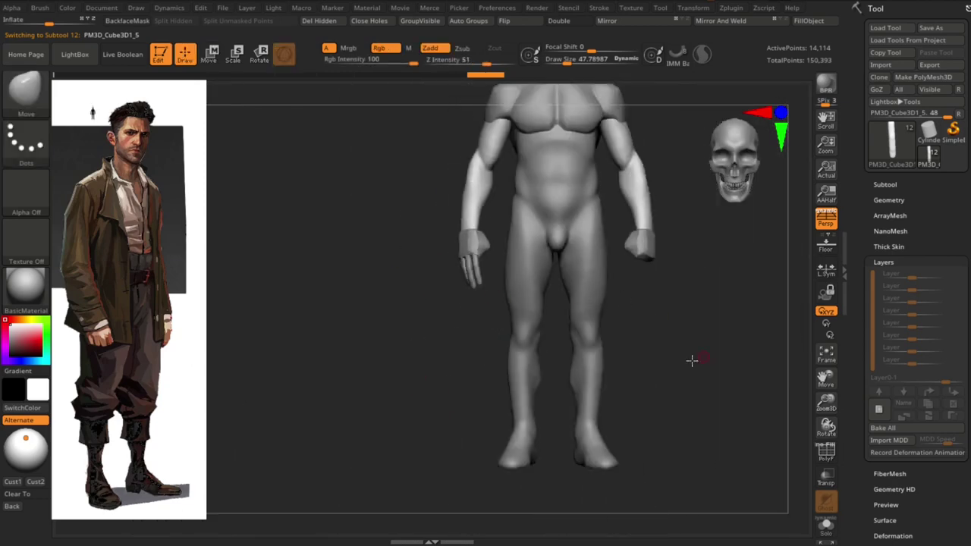
{"action": "mouse_move", "coordinate": [694, 357]}
{"action": "left_mouse_down"}
{"action": "mouse_move", "coordinate": [611, 390]}
{"action": "mouse_move", "coordinate": [691, 401]}
{"action": "mouse_move", "coordinate": [654, 373]}
{"action": "mouse_move", "coordinate": [663, 407]}
{"action": "mouse_move", "coordinate": [566, 390]}
{"action": "mouse_move", "coordinate": [417, 412]}
{"action": "mouse_move", "coordinate": [445, 303]}
{"action": "left_mouse_up"}
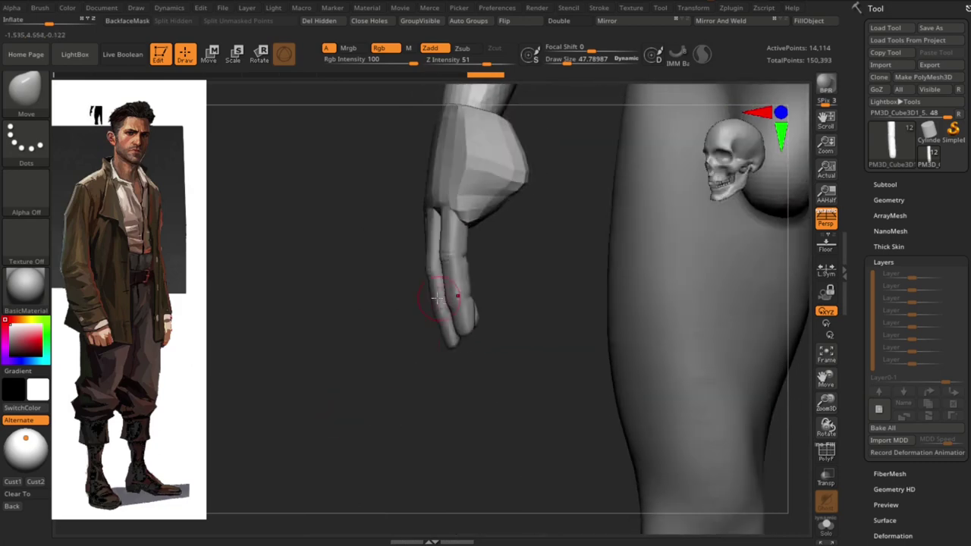
{"action": "key", "text": "w"}
{"action": "left_click", "coordinate": [442, 295], "text": "alt"}
{"action": "left_click_drag", "start_coordinate": [439, 244], "coordinate": [438, 196], "text": "alt"}
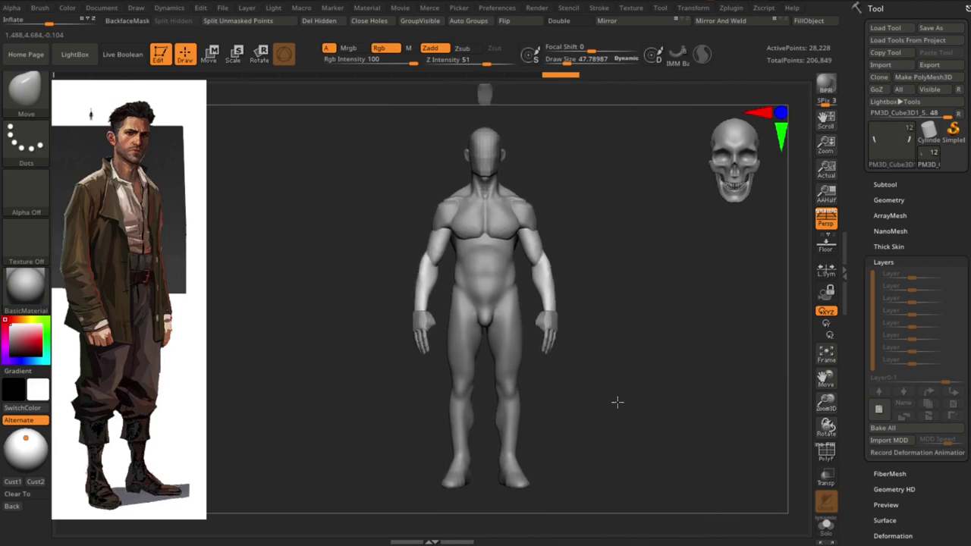
- Duplicate the cylinder above the head and move the copy down beside the right hand
{"action": "left_click", "coordinate": [485, 126], "text": "alt"}
{"action": "left_click_drag", "start_coordinate": [559, 191], "coordinate": [553, 208], "text": "alt"}
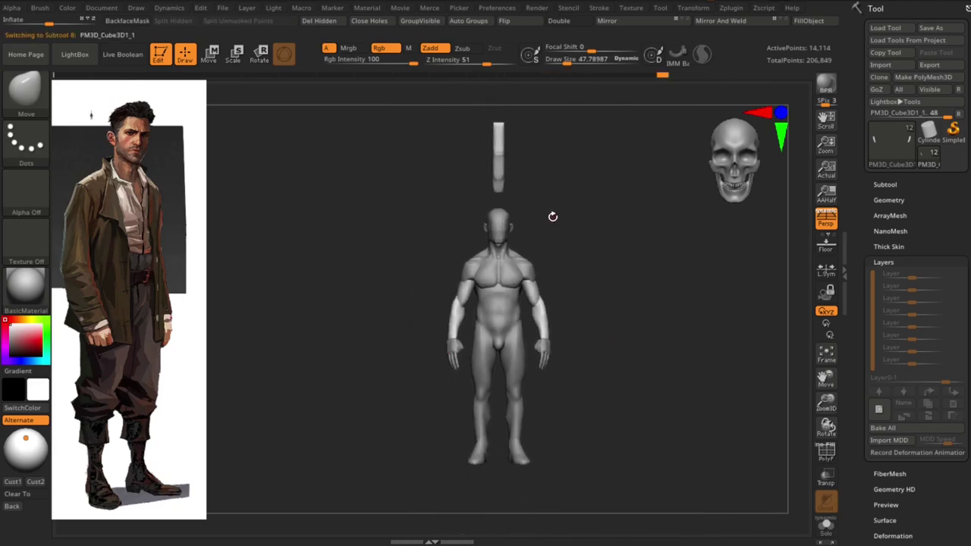
{"action": "key", "text": "space"}
{"action": "left_click", "coordinate": [540, 413]}
{"action": "key", "text": "w"}
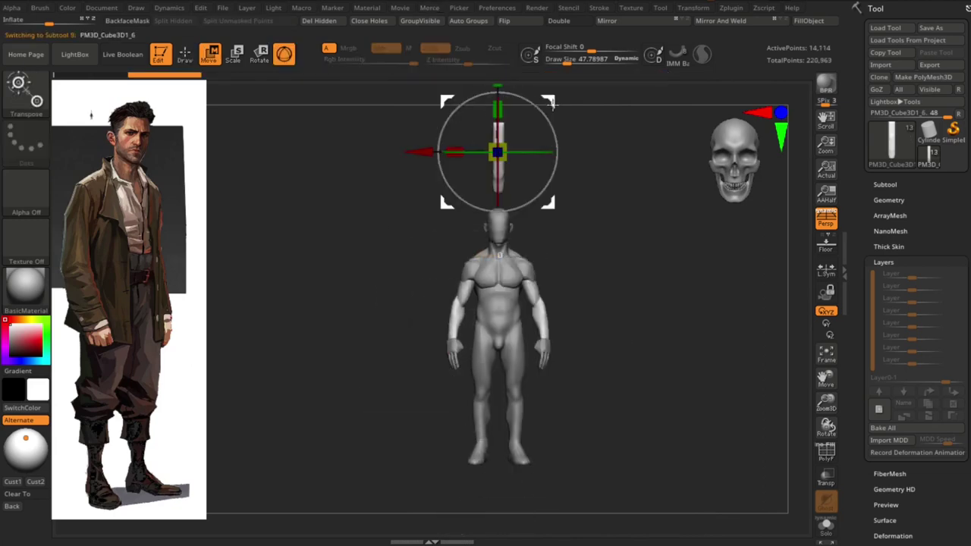
{"action": "left_click_drag", "start_coordinate": [496, 151], "coordinate": [461, 346]}
- Shrink the copied cylinder into a thin piece and tilt it to follow the fingers
{"action": "left_click_drag", "start_coordinate": [585, 304], "coordinate": [289, 433], "text": "alt"}
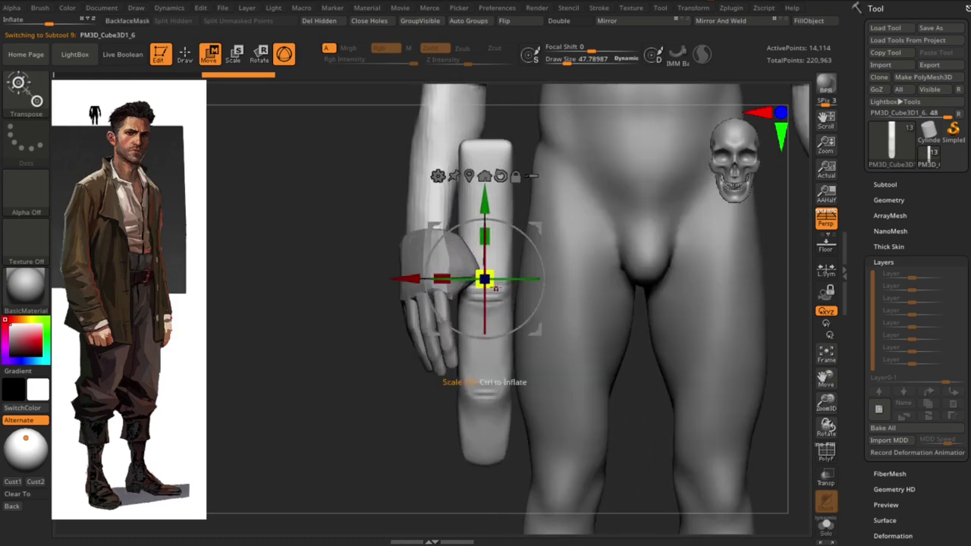
{"action": "mouse_move", "coordinate": [485, 279]}
{"action": "left_mouse_down"}
{"action": "mouse_move", "coordinate": [480, 357]}
{"action": "mouse_move", "coordinate": [455, 433]}
{"action": "mouse_move", "coordinate": [320, 428]}
{"action": "mouse_move", "coordinate": [405, 399]}
{"action": "mouse_move", "coordinate": [413, 409]}
{"action": "left_mouse_up"}
{"action": "mouse_move", "coordinate": [425, 318]}
{"action": "left_mouse_down"}
{"action": "mouse_move", "coordinate": [419, 412]}
{"action": "mouse_move", "coordinate": [551, 303]}
{"action": "mouse_move", "coordinate": [493, 319]}
{"action": "mouse_move", "coordinate": [408, 314]}
{"action": "mouse_move", "coordinate": [540, 190]}
{"action": "mouse_move", "coordinate": [577, 182]}
{"action": "mouse_move", "coordinate": [538, 168]}
{"action": "left_mouse_up"}
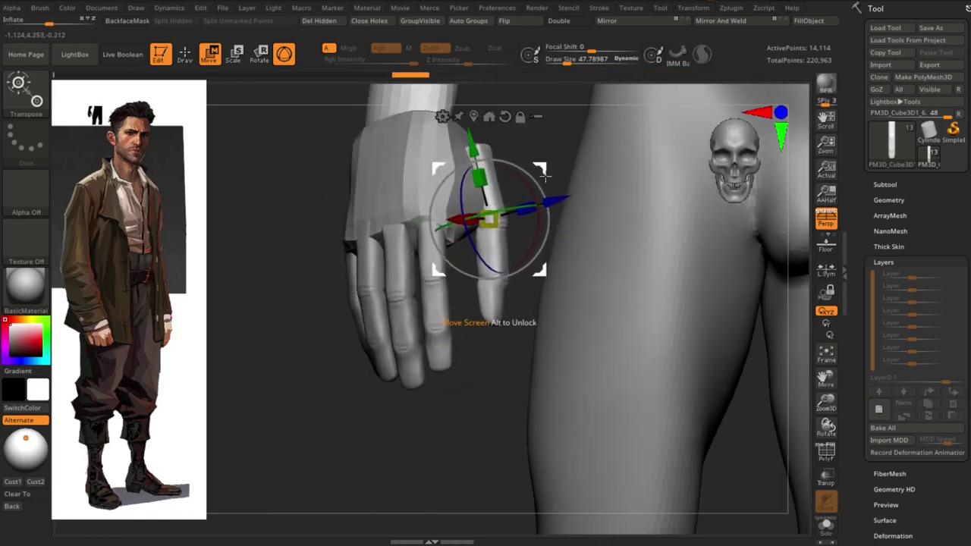
{"action": "left_click_drag", "start_coordinate": [469, 414], "coordinate": [547, 225]}
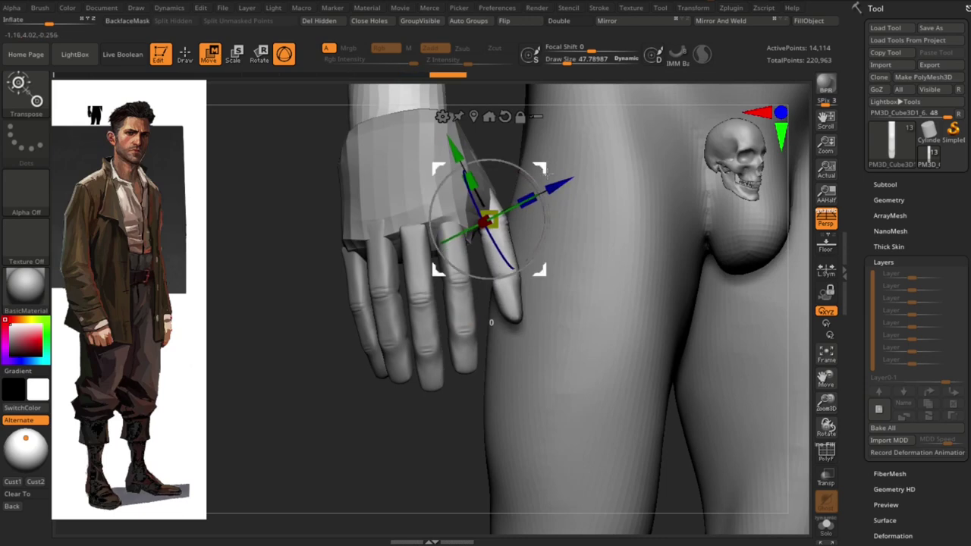
{"action": "left_click_drag", "start_coordinate": [547, 173], "coordinate": [469, 276]}
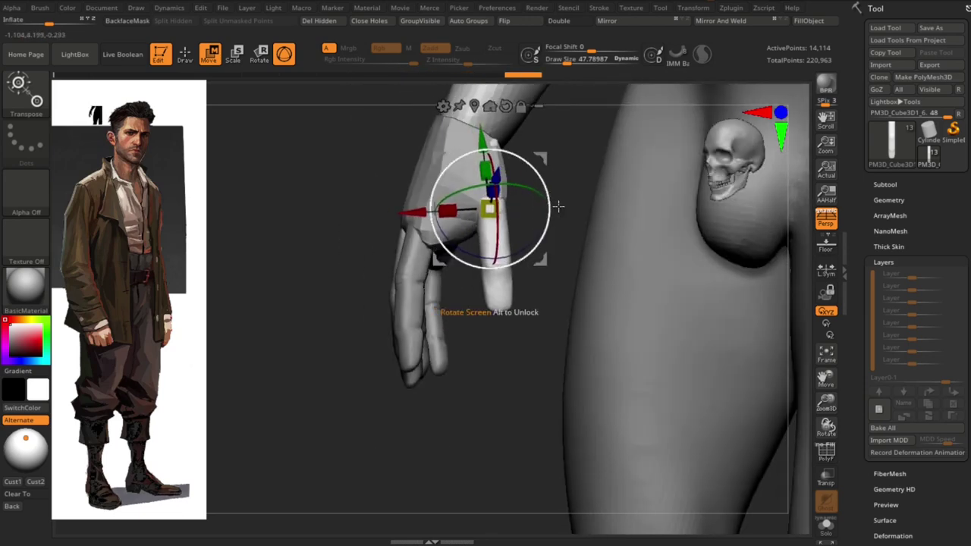
{"action": "mouse_move", "coordinate": [558, 205]}
{"action": "left_mouse_down"}
{"action": "mouse_move", "coordinate": [541, 185]}
{"action": "mouse_move", "coordinate": [462, 450]}
{"action": "left_mouse_up"}
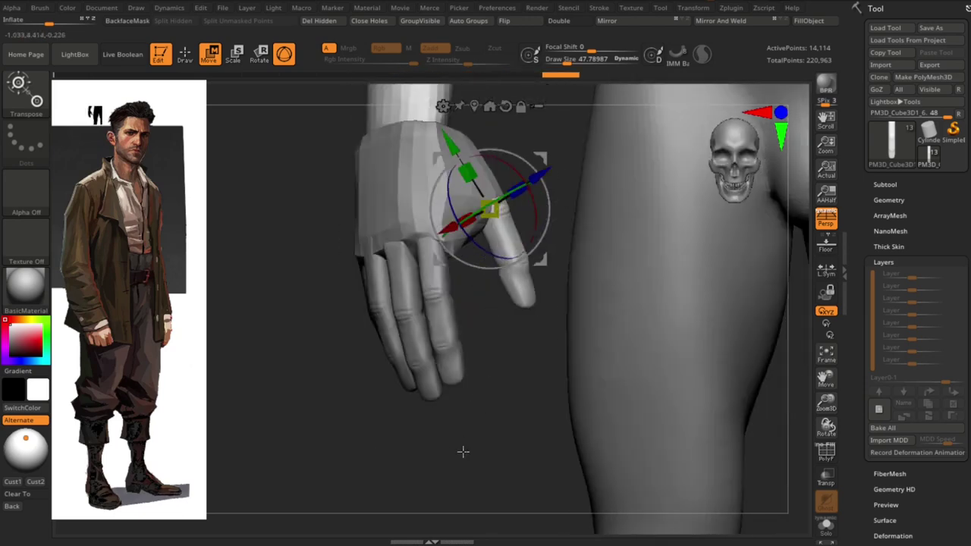
{"action": "key", "text": "q"}
{"action": "key", "text": "f"}
{"action": "mouse_move", "coordinate": [672, 310]}
{"action": "left_mouse_down"}
{"action": "mouse_move", "coordinate": [672, 360]}
{"action": "mouse_move", "coordinate": [653, 325]}
{"action": "left_mouse_up"}
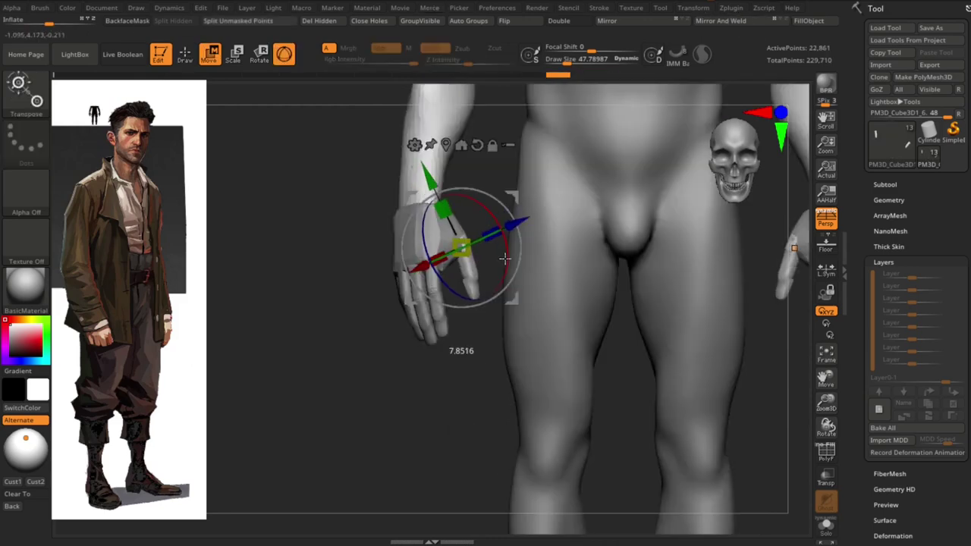
{"action": "mouse_move", "coordinate": [504, 259]}
{"action": "left_mouse_down"}
{"action": "mouse_move", "coordinate": [438, 398]}
{"action": "mouse_move", "coordinate": [504, 278]}
{"action": "left_mouse_up"}
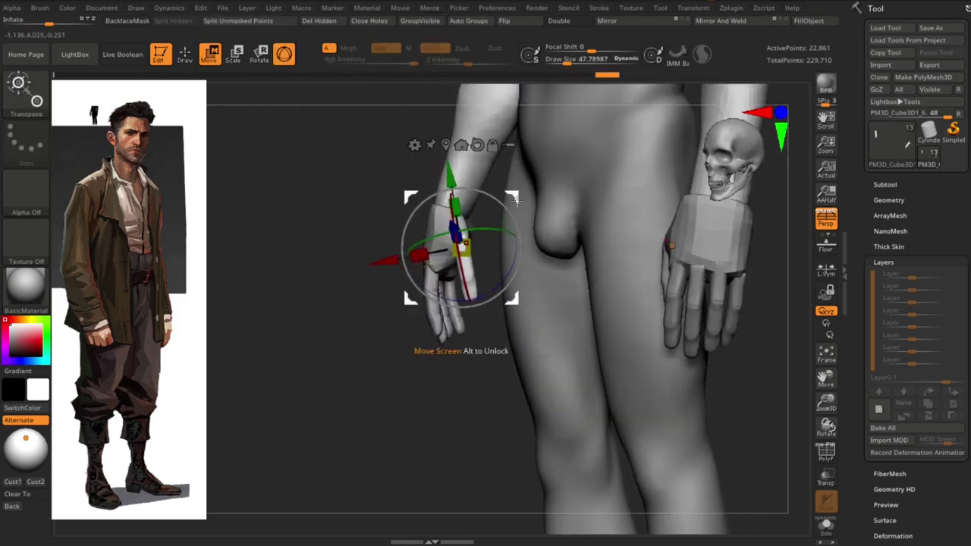
{"action": "left_click_drag", "start_coordinate": [515, 198], "coordinate": [468, 392]}
- Reduce the brush size and inspect the cuffed wrist from its side and front
{"action": "key", "text": "q"}
{"action": "key", "text": "f"}
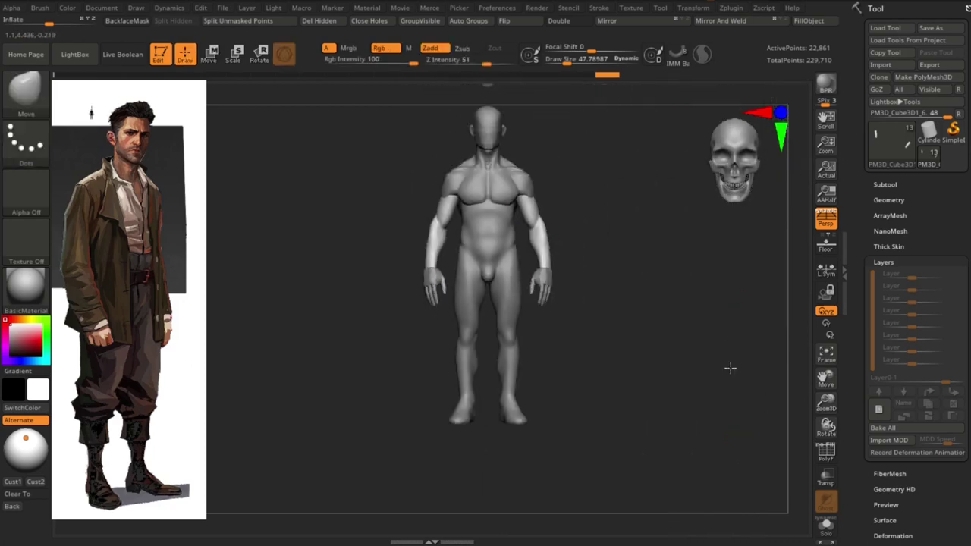
{"action": "mouse_move", "coordinate": [730, 368]}
{"action": "left_mouse_down"}
{"action": "mouse_move", "coordinate": [726, 326]}
{"action": "mouse_move", "coordinate": [604, 301]}
{"action": "mouse_move", "coordinate": [364, 369]}
{"action": "mouse_move", "coordinate": [591, 322]}
{"action": "mouse_move", "coordinate": [433, 148]}
{"action": "mouse_move", "coordinate": [310, 268]}
{"action": "mouse_move", "coordinate": [438, 227]}
{"action": "left_mouse_up"}
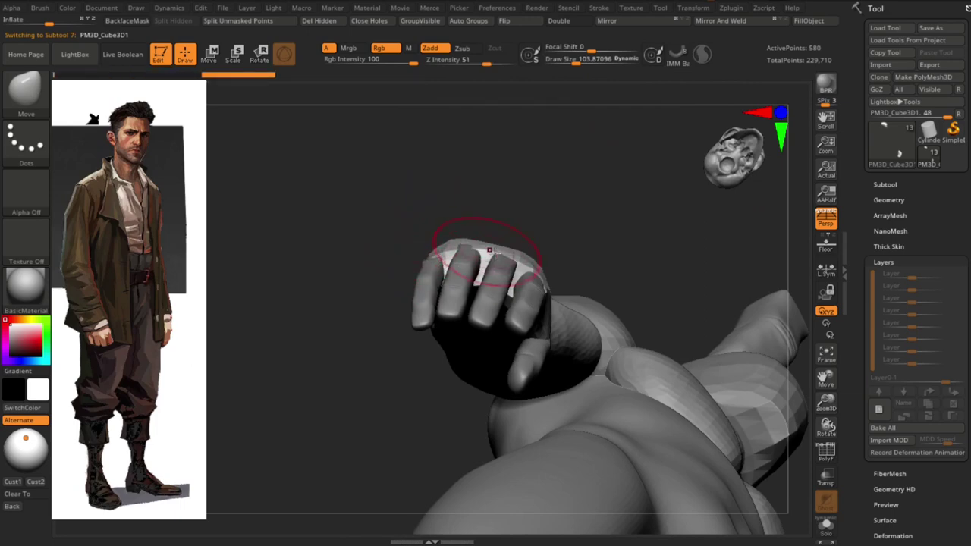
{"action": "mouse_move", "coordinate": [447, 242]}
{"action": "left_mouse_down"}
{"action": "mouse_move", "coordinate": [505, 215]}
{"action": "mouse_move", "coordinate": [406, 241]}
{"action": "mouse_move", "coordinate": [421, 262]}
{"action": "mouse_move", "coordinate": [440, 266]}
{"action": "left_mouse_up"}
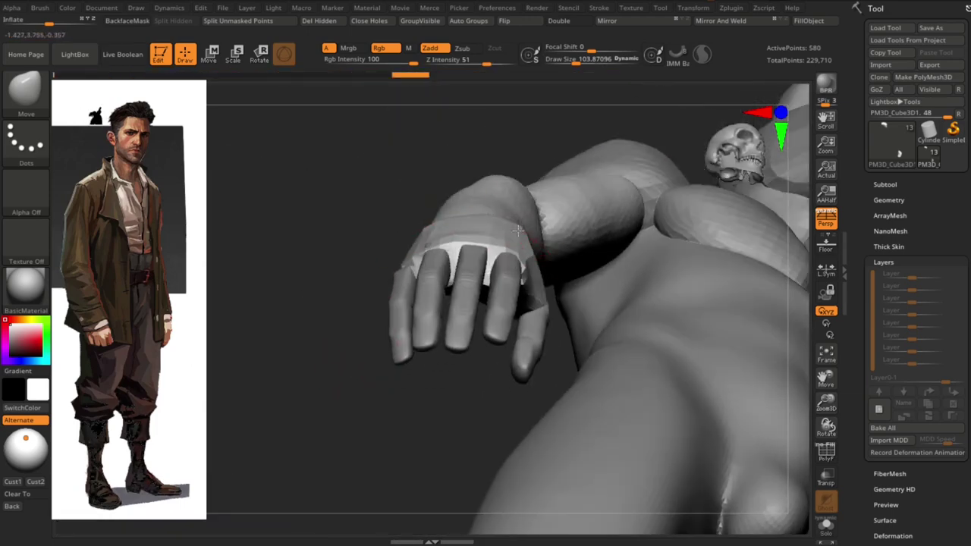
{"action": "key", "text": "bracketleft"}
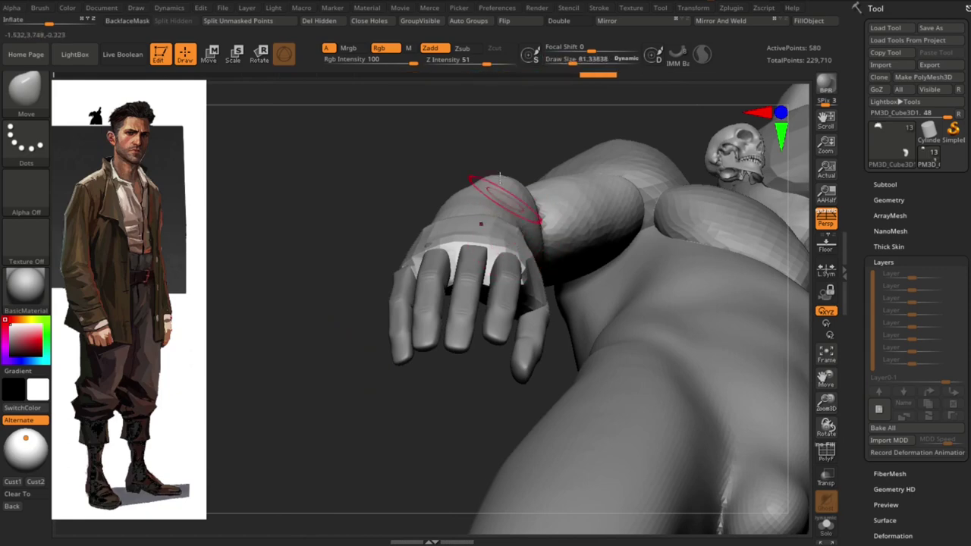
{"action": "left_click_drag", "start_coordinate": [500, 177], "coordinate": [521, 231]}
{"action": "mouse_move", "coordinate": [653, 318]}
{"action": "left_mouse_down"}
{"action": "mouse_move", "coordinate": [498, 190]}
{"action": "mouse_move", "coordinate": [447, 205]}
{"action": "left_mouse_up"}
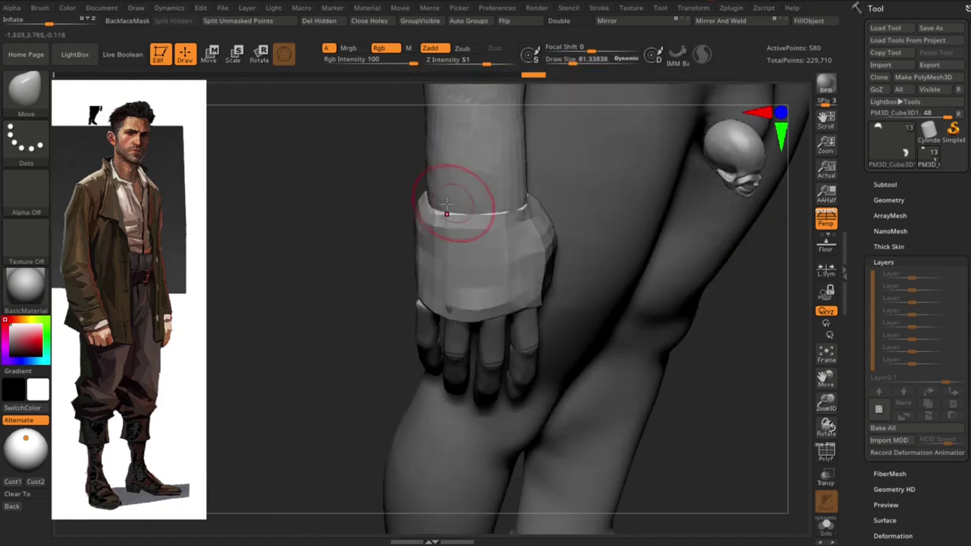
{"action": "mouse_move", "coordinate": [387, 232]}
{"action": "left_mouse_down"}
{"action": "mouse_move", "coordinate": [362, 303]}
{"action": "mouse_move", "coordinate": [358, 396]}
{"action": "mouse_move", "coordinate": [379, 423]}
{"action": "mouse_move", "coordinate": [494, 206]}
{"action": "mouse_move", "coordinate": [482, 222]}
{"action": "mouse_move", "coordinate": [455, 365]}
{"action": "mouse_move", "coordinate": [697, 347]}
{"action": "mouse_move", "coordinate": [670, 323]}
{"action": "mouse_move", "coordinate": [412, 477]}
{"action": "mouse_move", "coordinate": [472, 360]}
{"action": "mouse_move", "coordinate": [450, 289]}
{"action": "left_mouse_up"}
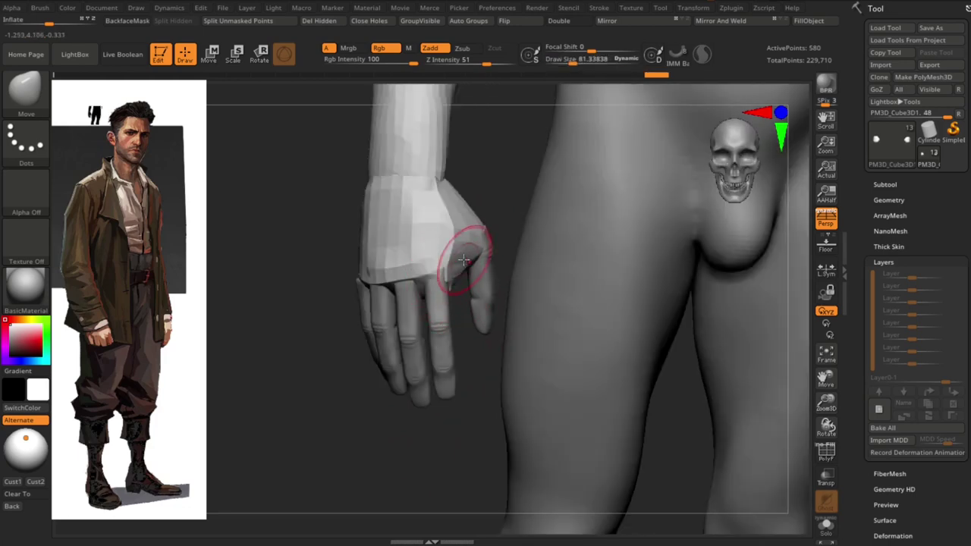
{"action": "left_click_drag", "start_coordinate": [448, 222], "coordinate": [441, 221]}
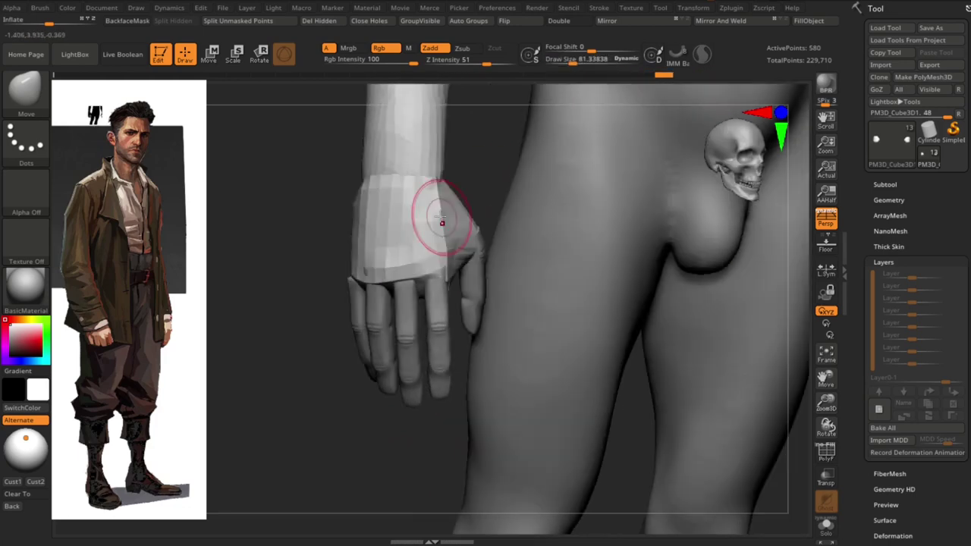
{"action": "left_click_drag", "start_coordinate": [442, 268], "coordinate": [357, 241]}
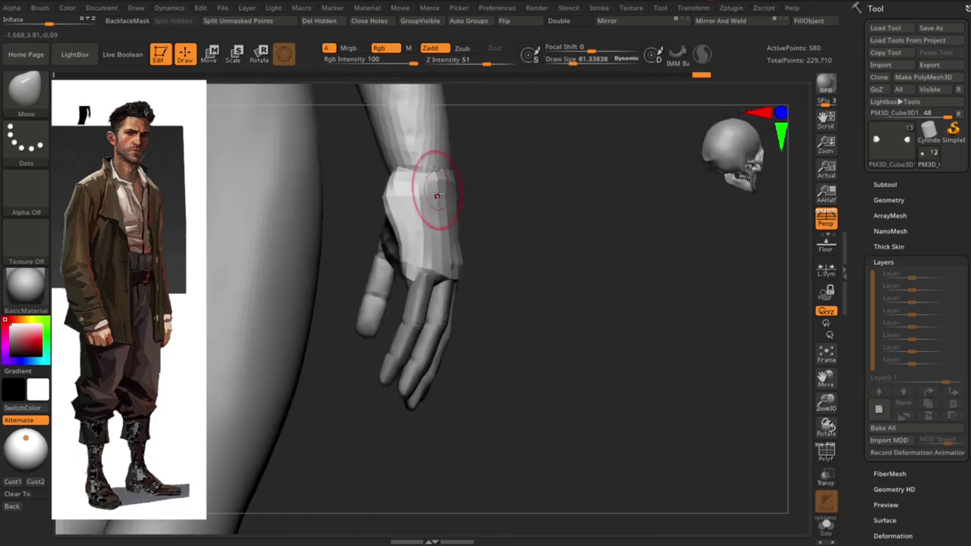
{"action": "mouse_move", "coordinate": [436, 195]}
{"action": "left_mouse_down"}
{"action": "mouse_move", "coordinate": [503, 253]}
{"action": "mouse_move", "coordinate": [417, 174]}
{"action": "mouse_move", "coordinate": [424, 208]}
{"action": "mouse_move", "coordinate": [449, 200]}
{"action": "mouse_move", "coordinate": [410, 216]}
{"action": "left_mouse_up"}
- Shape the cuff with the ClayBuildup and Move brushes, turning the hand palm-on
{"action": "key", "text": "b"}
{"action": "key", "text": "c"}
{"action": "key", "text": "b"}
{"action": "key", "text": "b"}
{"action": "key", "text": "m"}
{"action": "key", "text": "v"}
{"action": "right_click_drag", "start_coordinate": [487, 227], "coordinate": [451, 224]}
{"action": "mouse_move", "coordinate": [403, 177]}
{"action": "right_mouse_down"}
{"action": "mouse_move", "coordinate": [366, 182]}
{"action": "mouse_move", "coordinate": [462, 195]}
{"action": "mouse_move", "coordinate": [357, 203]}
{"action": "right_mouse_up"}
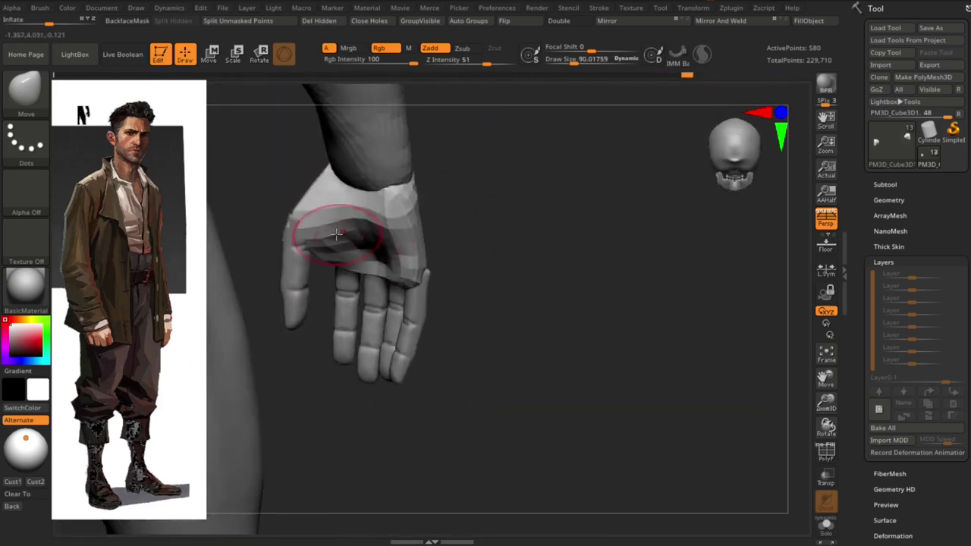
{"action": "right_click_drag", "start_coordinate": [337, 235], "coordinate": [321, 257]}
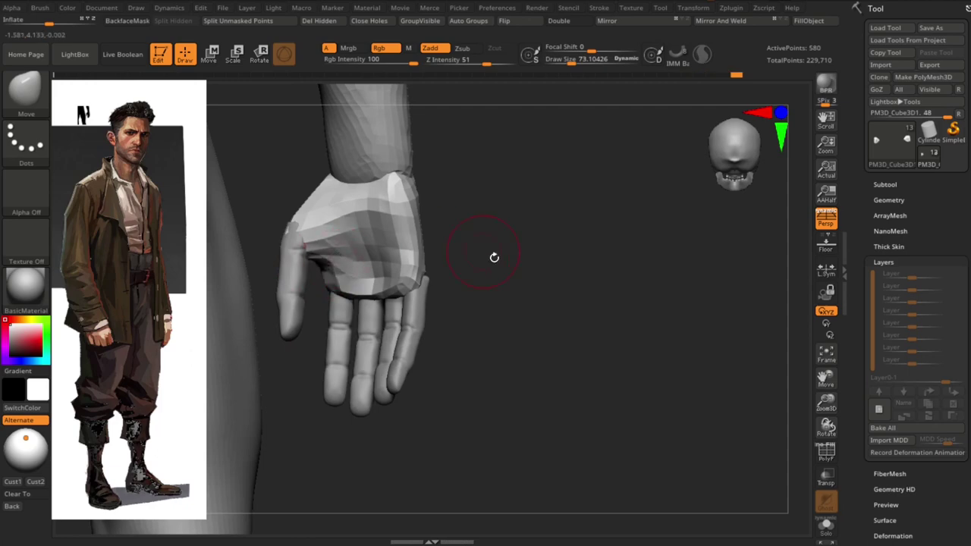
{"action": "right_click_drag", "start_coordinate": [494, 257], "coordinate": [655, 397], "text": "alt"}
- Open the subtool list and select the hand piece beside the thigh
{"action": "left_click", "coordinate": [884, 184]}
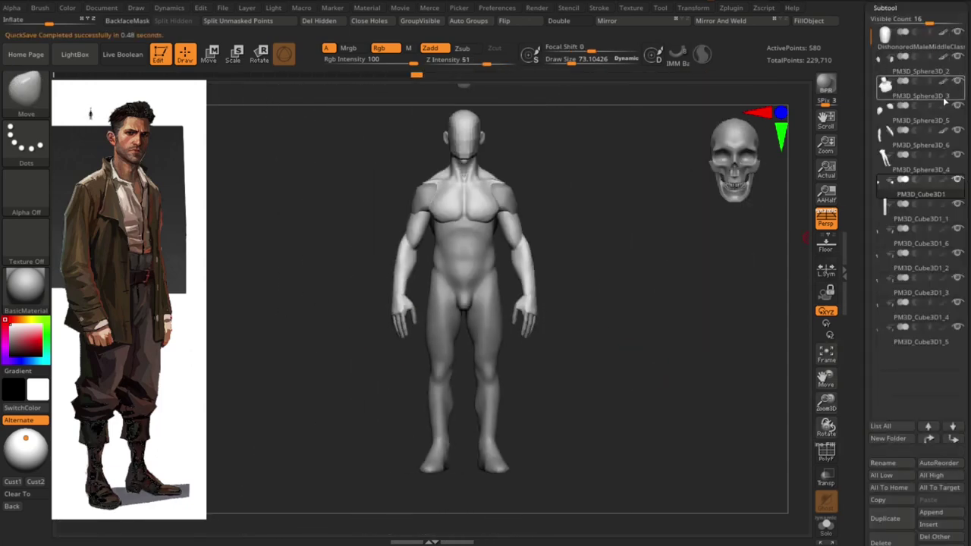
{"action": "mouse_move", "coordinate": [629, 327]}
{"action": "right_mouse_down", "text": "alt"}
{"action": "mouse_move", "coordinate": [635, 422]}
{"action": "mouse_move", "coordinate": [686, 401]}
{"action": "mouse_move", "coordinate": [668, 392]}
{"action": "mouse_move", "coordinate": [726, 388]}
{"action": "mouse_move", "coordinate": [612, 415]}
{"action": "right_mouse_up", "text": "alt"}
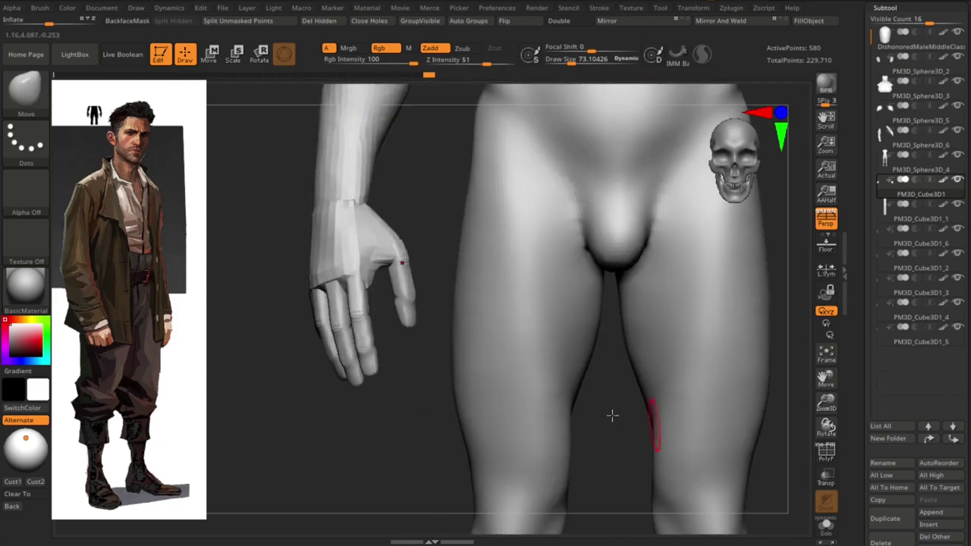
{"action": "left_click", "coordinate": [401, 263], "text": "alt"}
{"action": "key", "text": "w"}
{"action": "key", "text": "q"}
{"action": "right_click_drag", "start_coordinate": [396, 319], "coordinate": [390, 398], "text": "alt"}
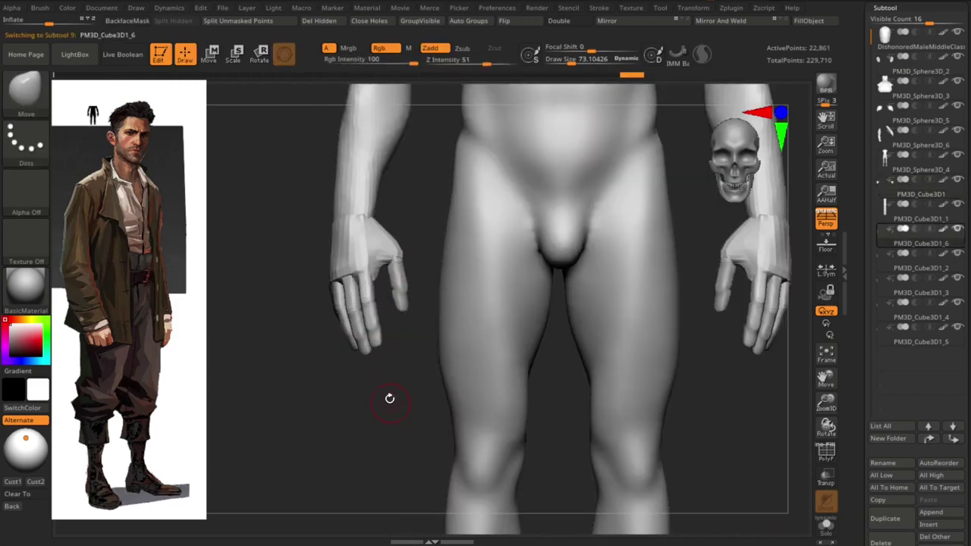
{"action": "key", "text": "w"}
{"action": "key", "text": "q"}
{"action": "key", "text": "f"}
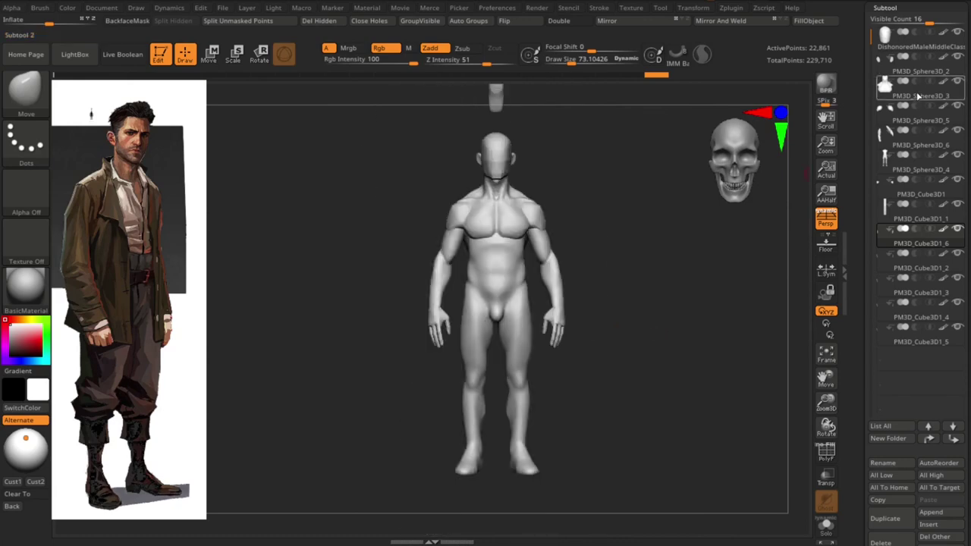
- Merge PM3D_Sphere3D_3 and the following pieces down into a single subtool
{"action": "left_click", "coordinate": [917, 96]}
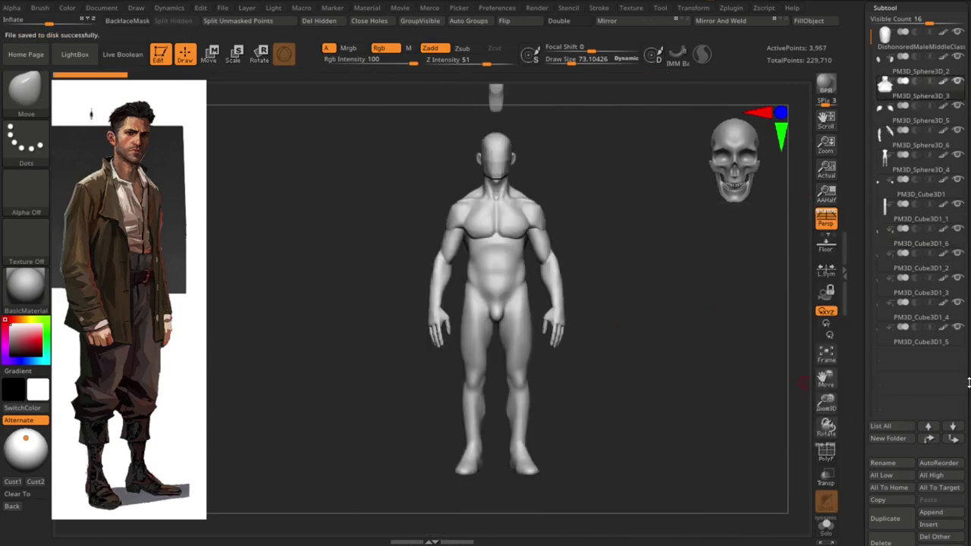
{"action": "scroll", "coordinate": [918, 303], "scroll_direction": "down", "scroll_amount": 3}
{"action": "left_click", "coordinate": [898, 494]}
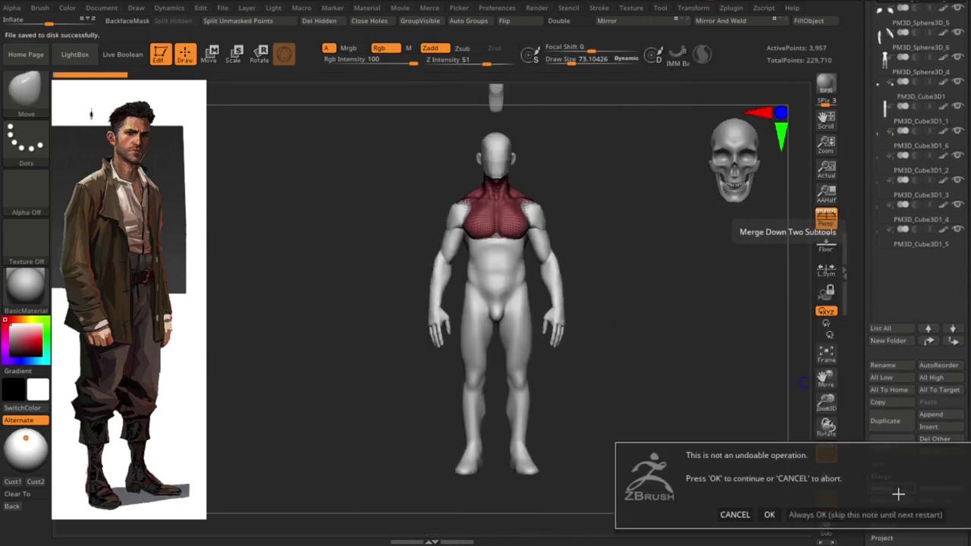
{"action": "left_click", "coordinate": [864, 514]}
{"action": "left_click", "coordinate": [889, 487]}
{"action": "left_click", "coordinate": [901, 488]}
{"action": "left_click", "coordinate": [902, 487]}
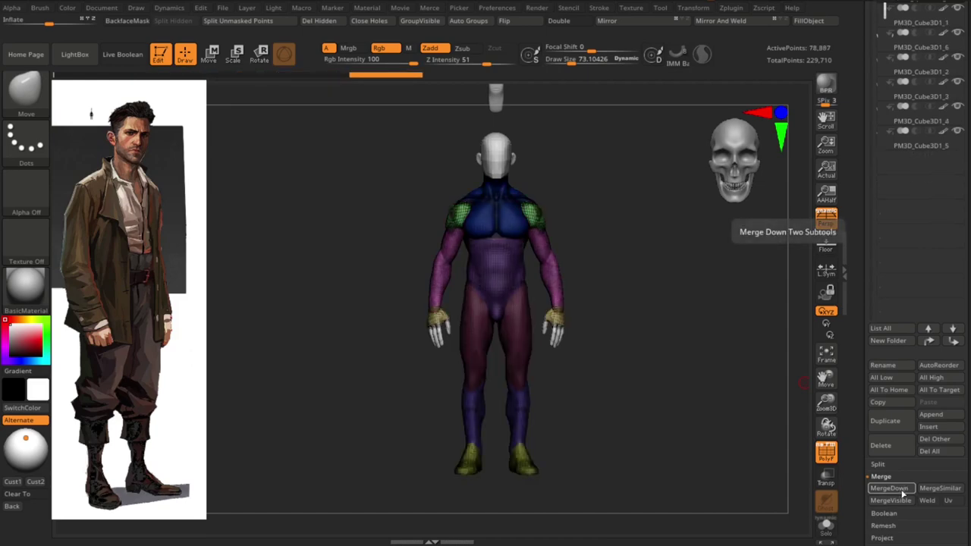
- Isolate the wrist cuffs, Split Hidden, and make the PM3D_Sphere3D_4 body subtool active
{"action": "key", "text": "f"}
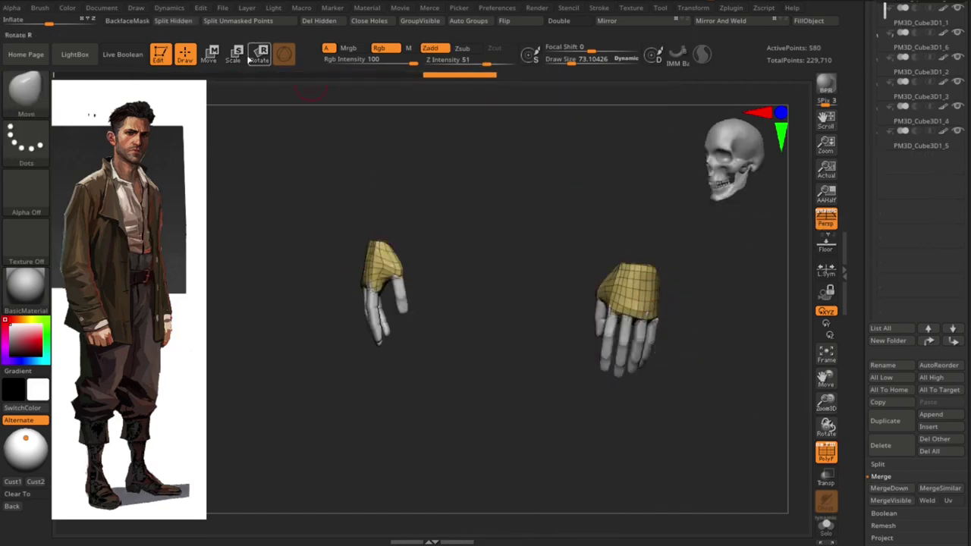
{"action": "left_click", "coordinate": [173, 20]}
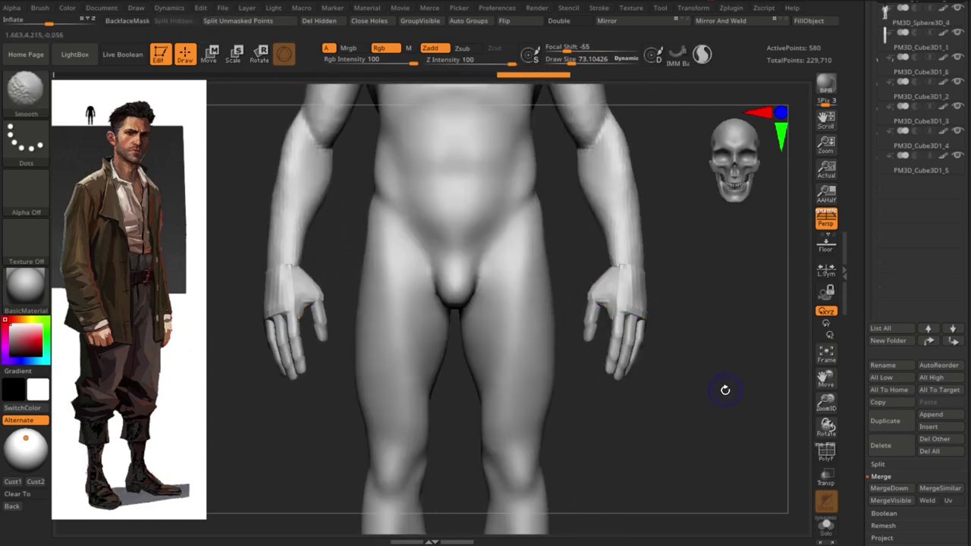
{"action": "key", "text": "shift+f"}
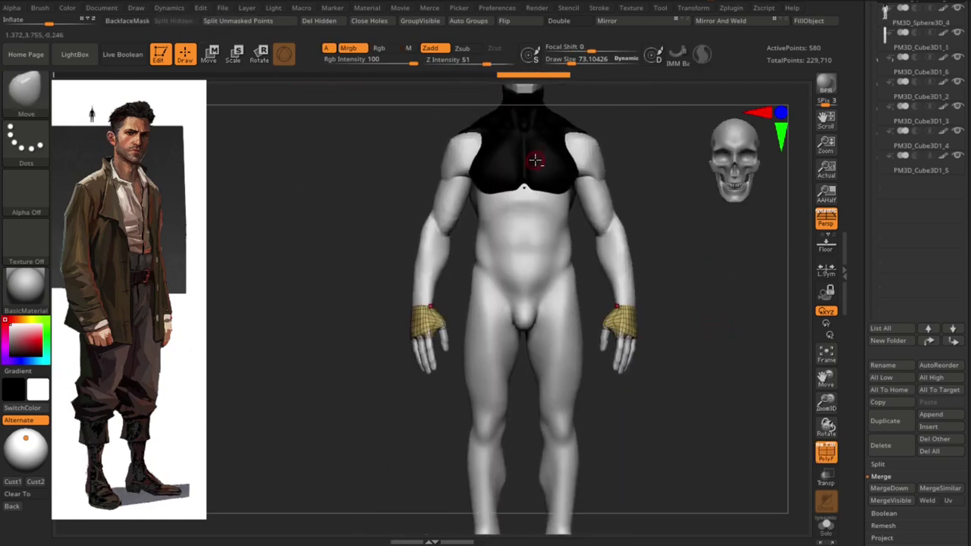
{"action": "left_click", "coordinate": [529, 191], "text": "alt"}
{"action": "key", "text": "shift+f"}
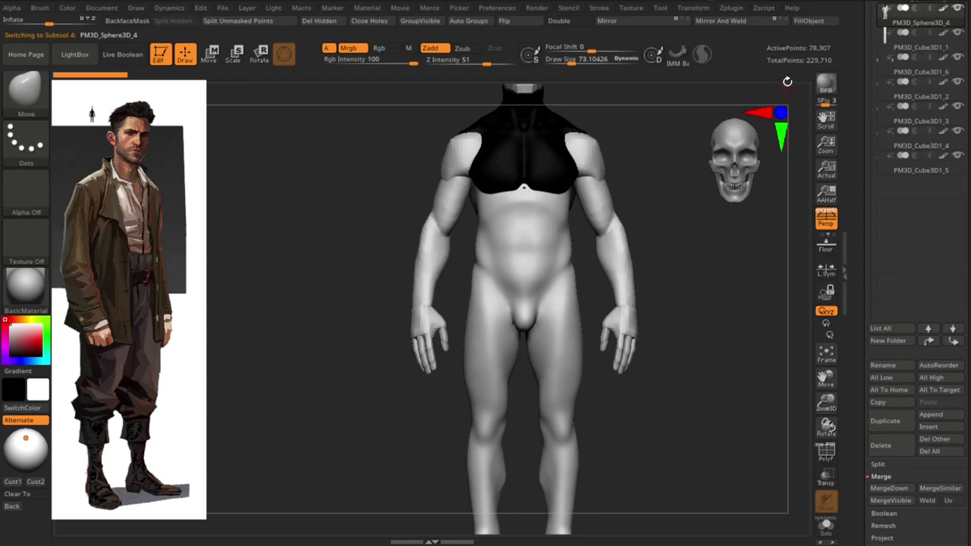
- Clear the chest mask from PM3D_Sphere3D_4 and check the brush draw size
{"action": "key", "text": "ctrl"}
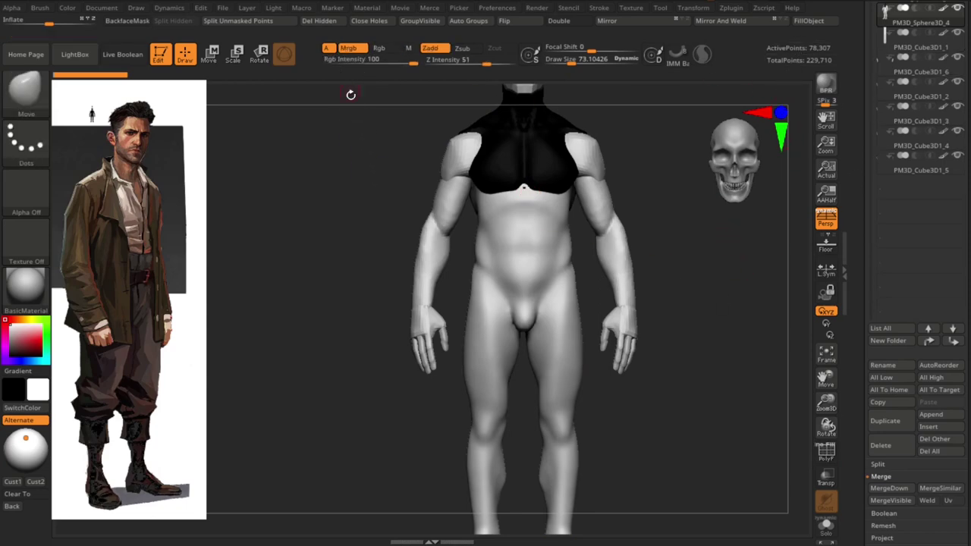
{"action": "left_click", "coordinate": [379, 48]}
{"action": "key", "text": "ctrl+z"}
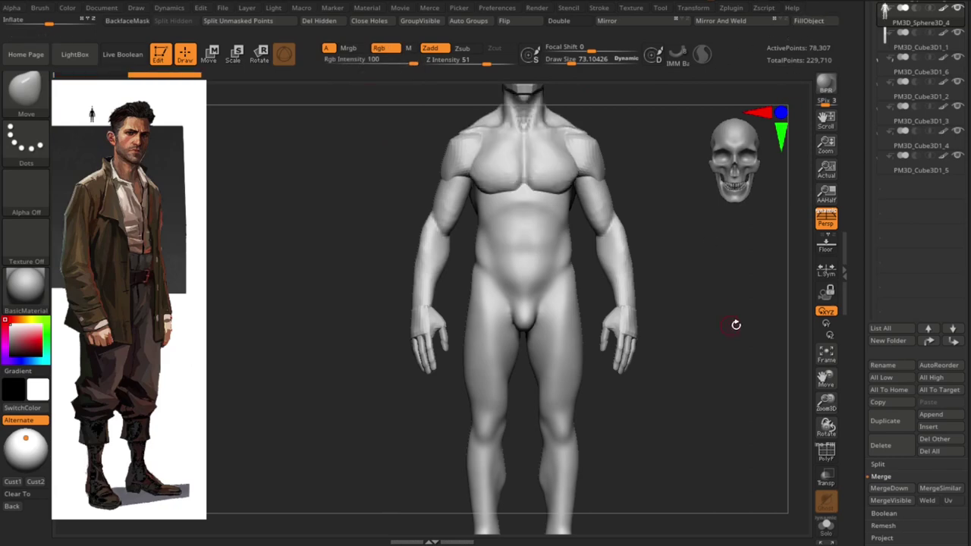
{"action": "key", "text": "f"}
{"action": "key", "text": "space"}
{"action": "key", "text": "s"}
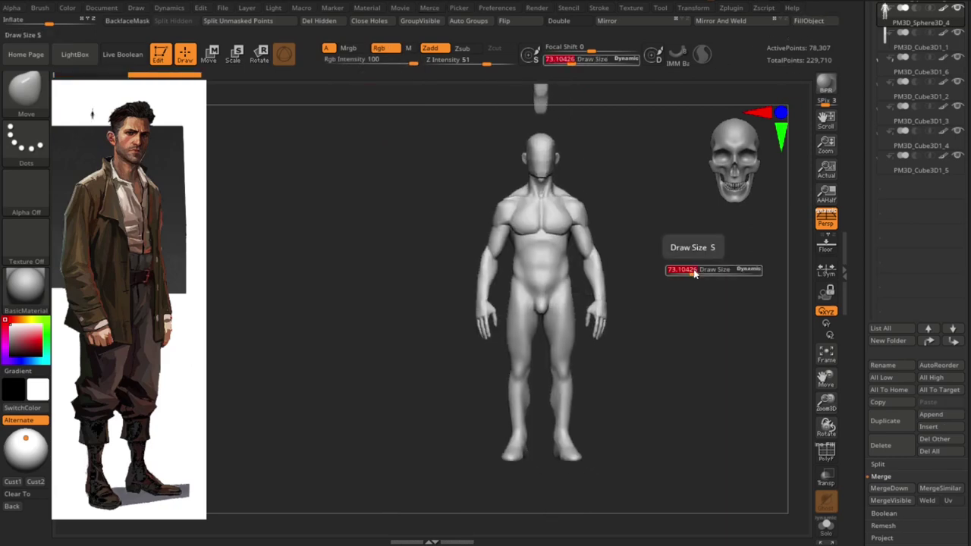
{"action": "key", "text": "space"}
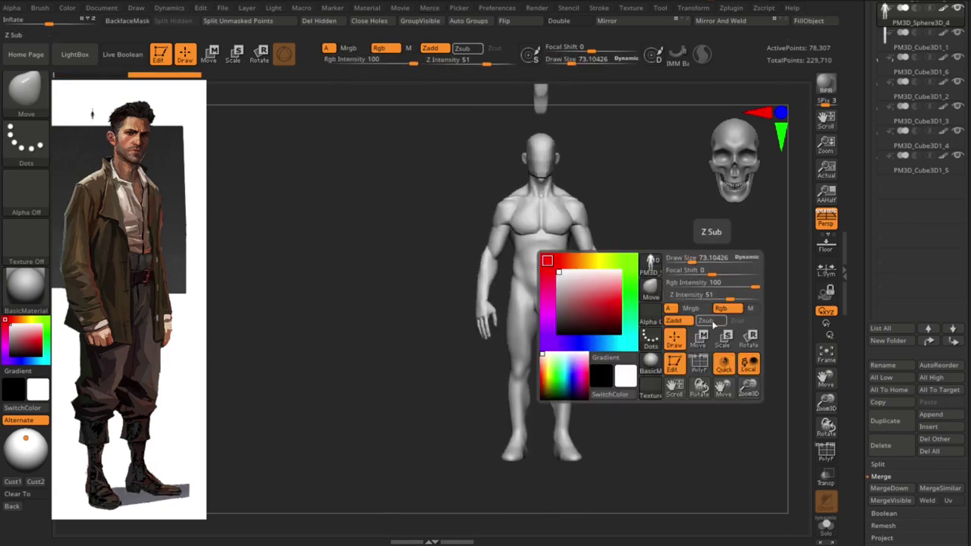
{"action": "key", "text": "shift+f"}
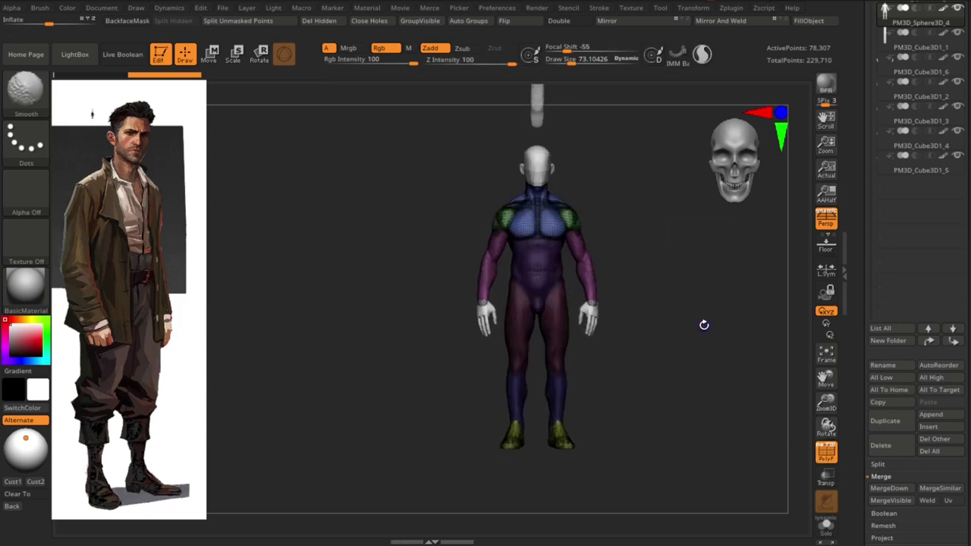
{"action": "key", "text": "shift+f"}
{"action": "left_click_drag", "start_coordinate": [702, 321], "coordinate": [715, 338], "text": "alt"}
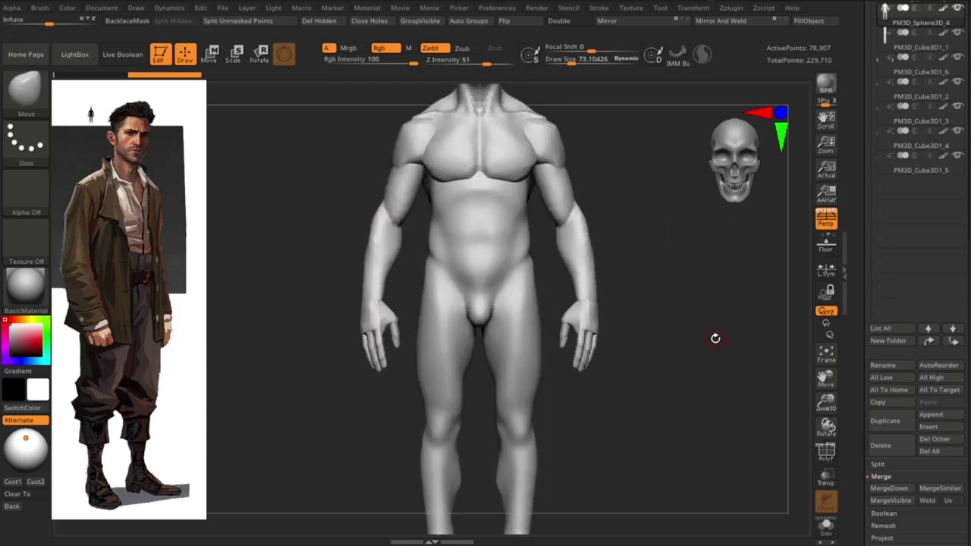
{"action": "key", "text": "f"}
{"action": "key", "text": "space"}
- Attempt a DynaMesh on the body and delete its sculpt layer in Tool > Layers
{"action": "key", "text": "ctrl"}
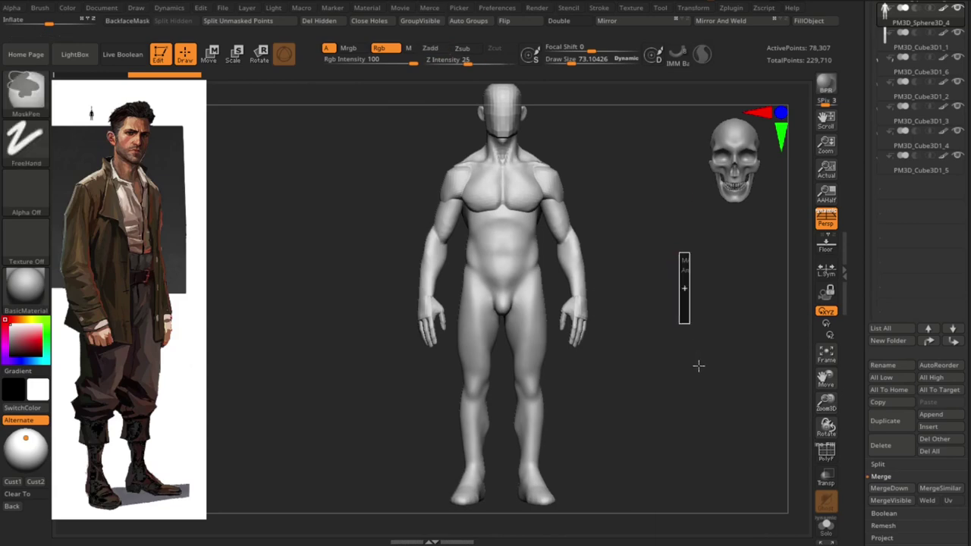
{"action": "left_click", "coordinate": [699, 367], "text": "ctrl"}
{"action": "left_click", "coordinate": [884, 157]}
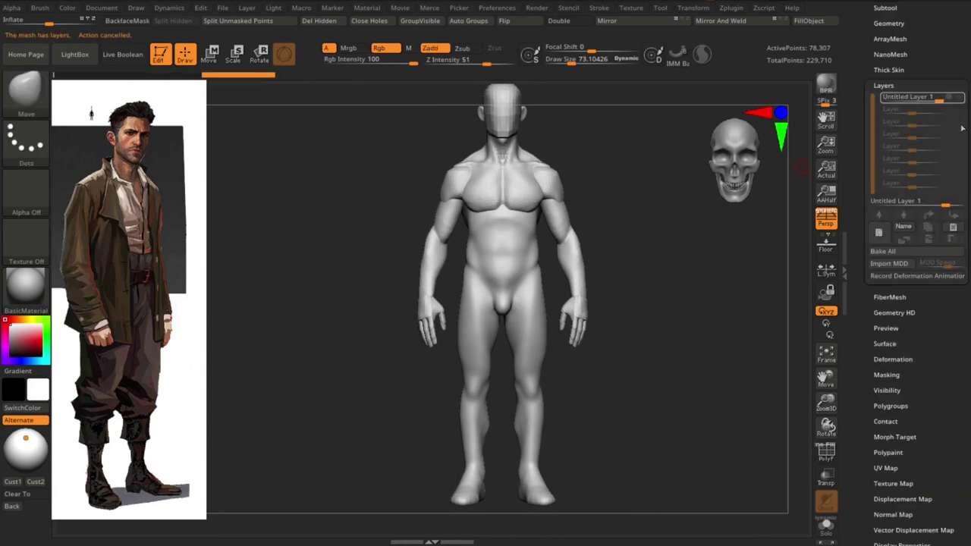
{"action": "left_click", "coordinate": [960, 99]}
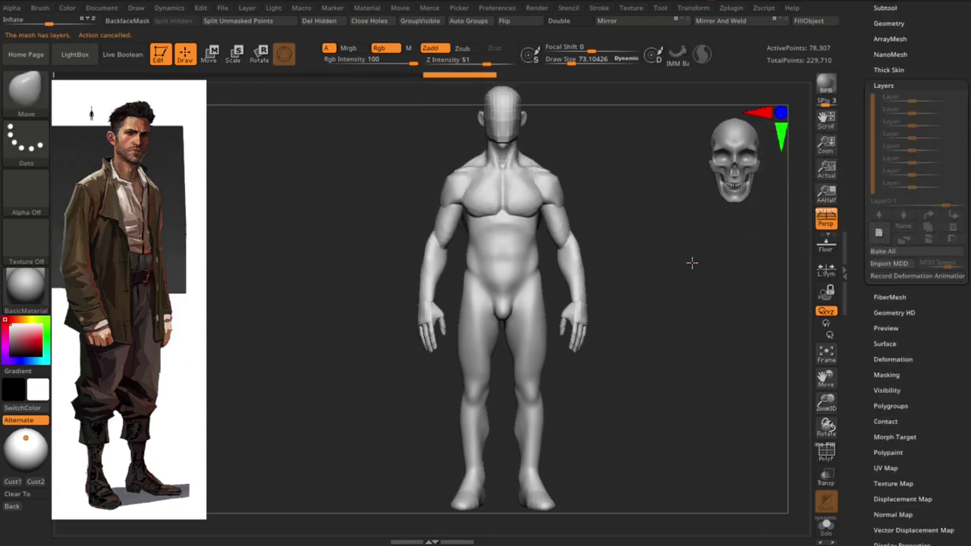
{"action": "left_click", "coordinate": [901, 88]}
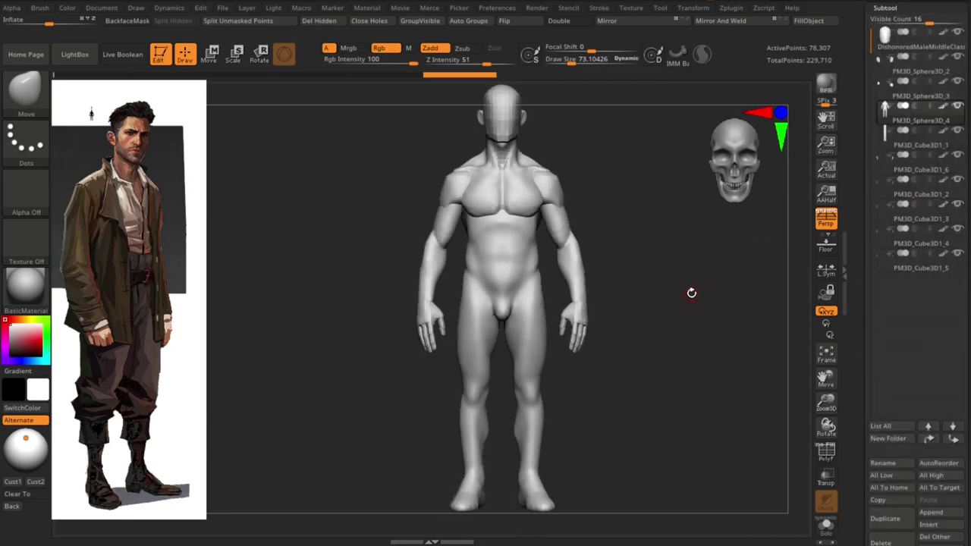
- Look the model over and undo the remesh to restore the original body
{"action": "key", "text": "space"}
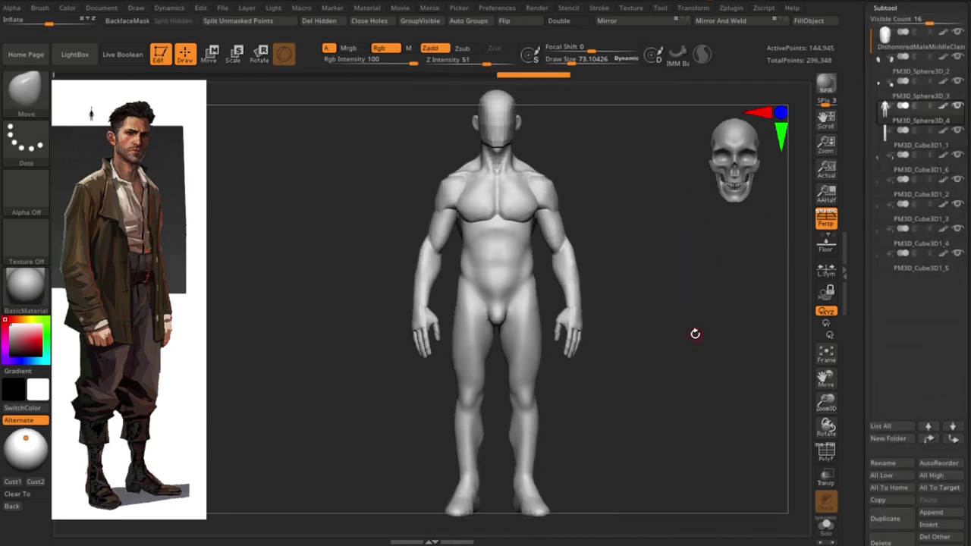
{"action": "mouse_move", "coordinate": [695, 292]}
{"action": "left_mouse_down"}
{"action": "mouse_move", "coordinate": [722, 331]}
{"action": "mouse_move", "coordinate": [730, 372]}
{"action": "mouse_move", "coordinate": [782, 425]}
{"action": "mouse_move", "coordinate": [703, 361]}
{"action": "mouse_move", "coordinate": [635, 215]}
{"action": "mouse_move", "coordinate": [622, 209]}
{"action": "left_mouse_up"}
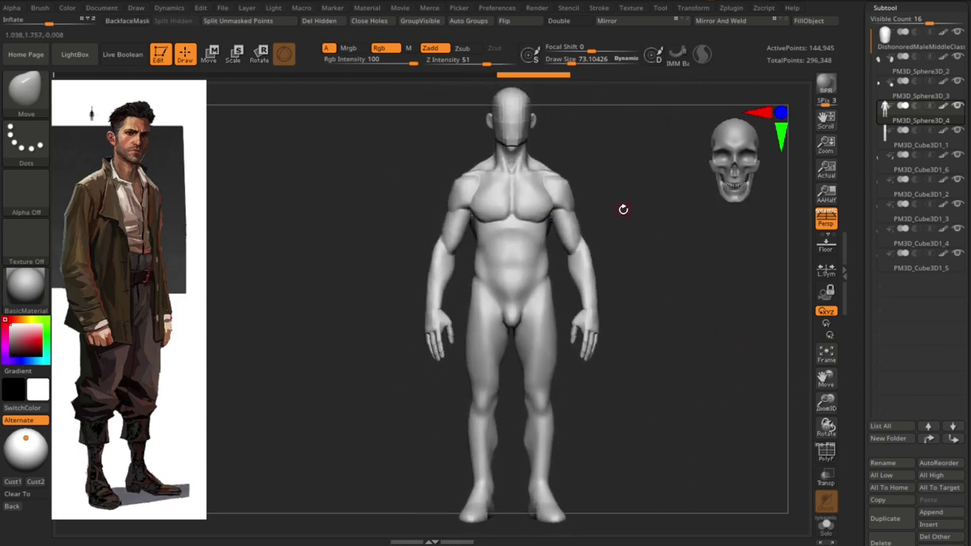
{"action": "key", "text": "ctrl+z"}
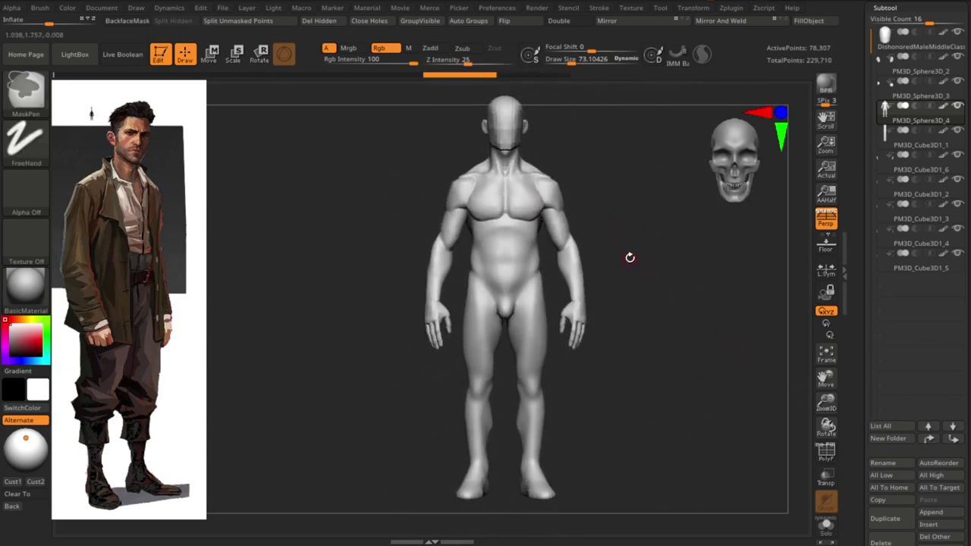
{"action": "key", "text": "shift+f"}
{"action": "key", "text": "shift+f"}
- Duplicate the body subtool and DynaMesh the copy into even geometry
{"action": "left_click", "coordinate": [884, 518]}
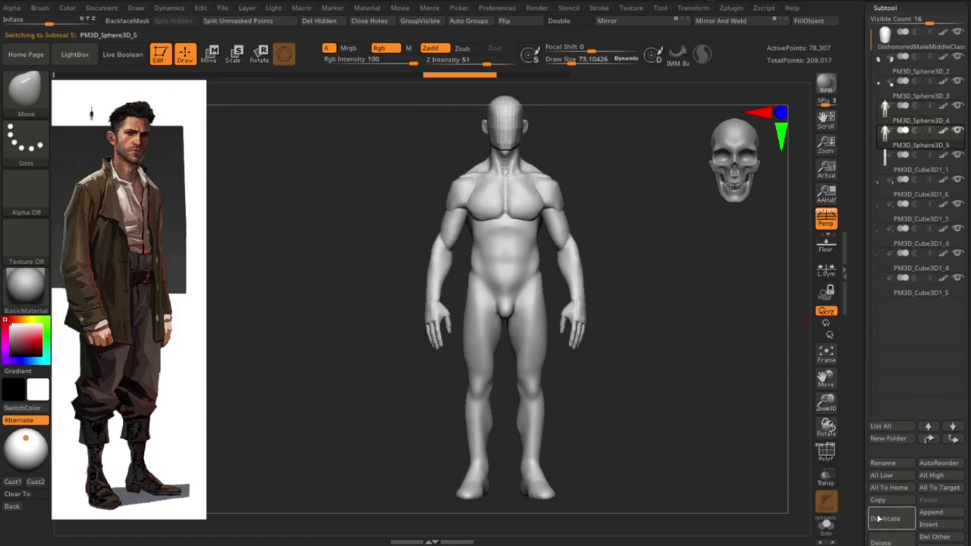
{"action": "scroll", "coordinate": [868, 185], "scroll_direction": "up", "scroll_amount": 2}
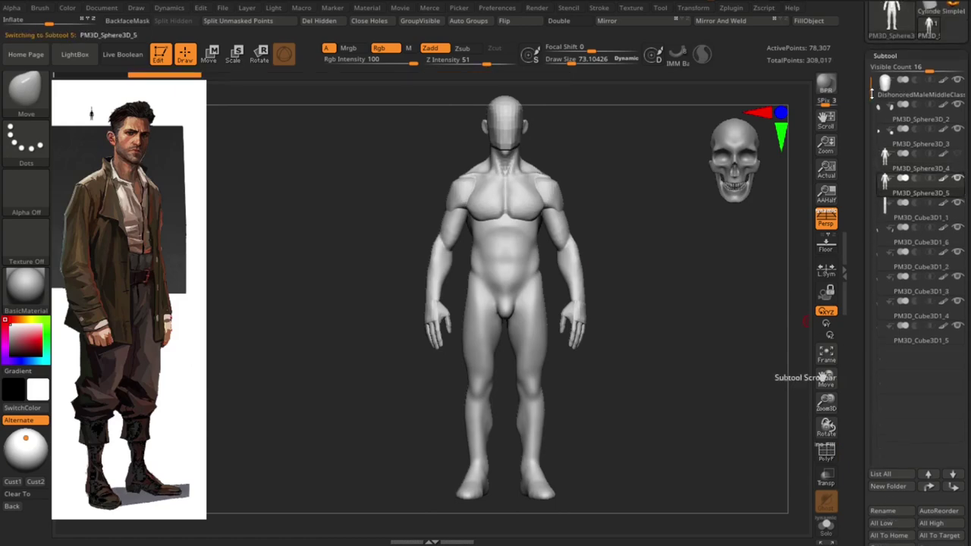
{"action": "left_click_drag", "start_coordinate": [672, 261], "coordinate": [656, 262]}
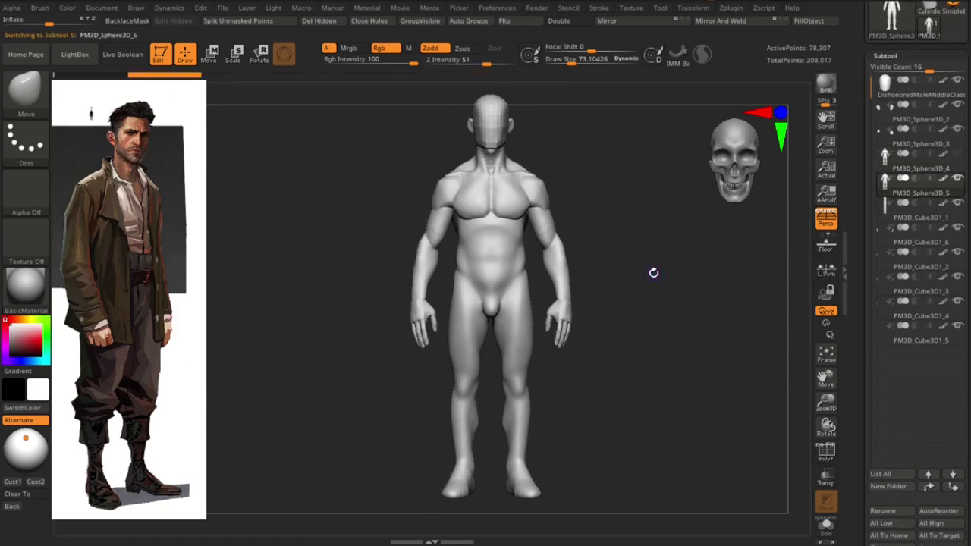
{"action": "left_click_drag", "start_coordinate": [648, 208], "coordinate": [655, 321], "text": "ctrl"}
- Smooth the remeshed body with a large brush, checking its back, sides and front
{"action": "key", "text": "s"}
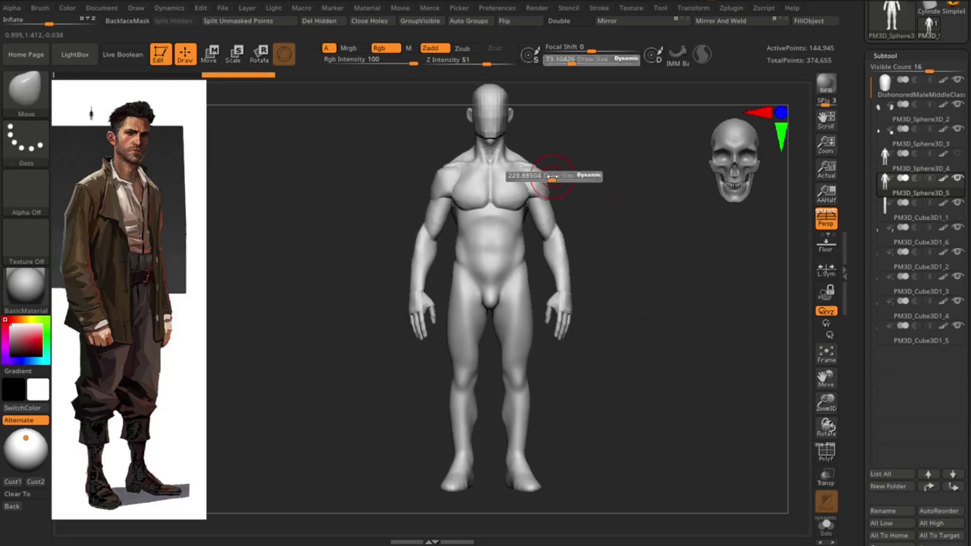
{"action": "key", "text": "shift"}
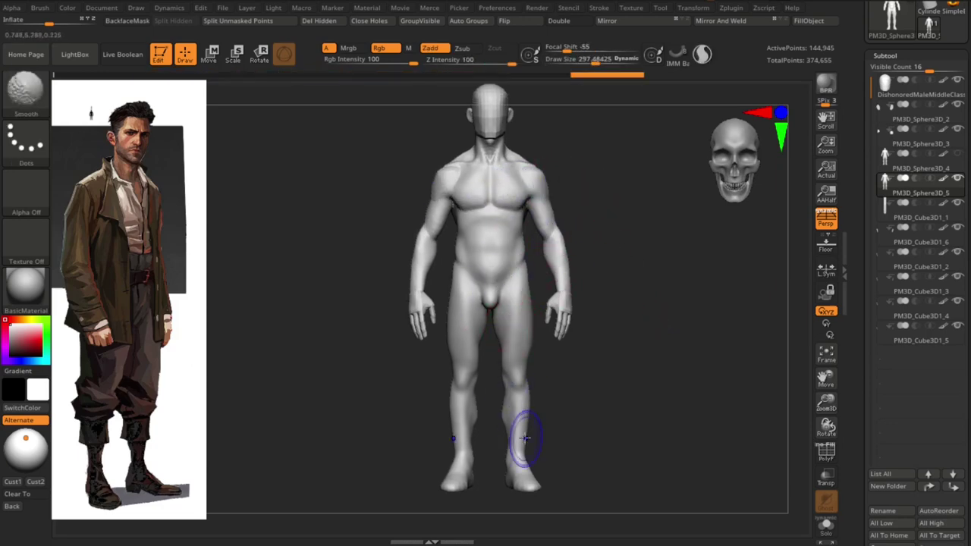
{"action": "right_click_drag", "start_coordinate": [440, 235], "coordinate": [546, 231]}
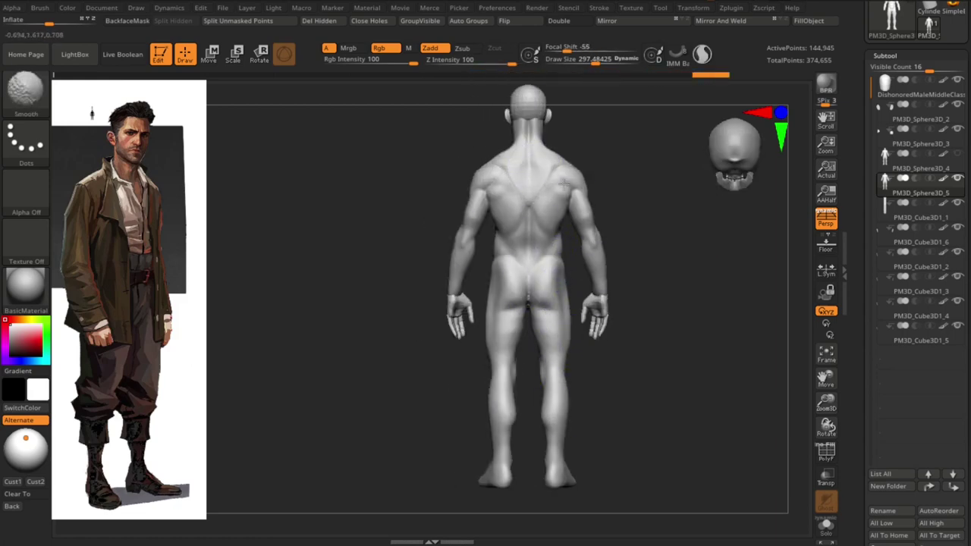
{"action": "mouse_move", "coordinate": [565, 183]}
{"action": "right_mouse_down"}
{"action": "mouse_move", "coordinate": [687, 282]}
{"action": "mouse_move", "coordinate": [564, 271]}
{"action": "mouse_move", "coordinate": [548, 157]}
{"action": "right_mouse_up"}
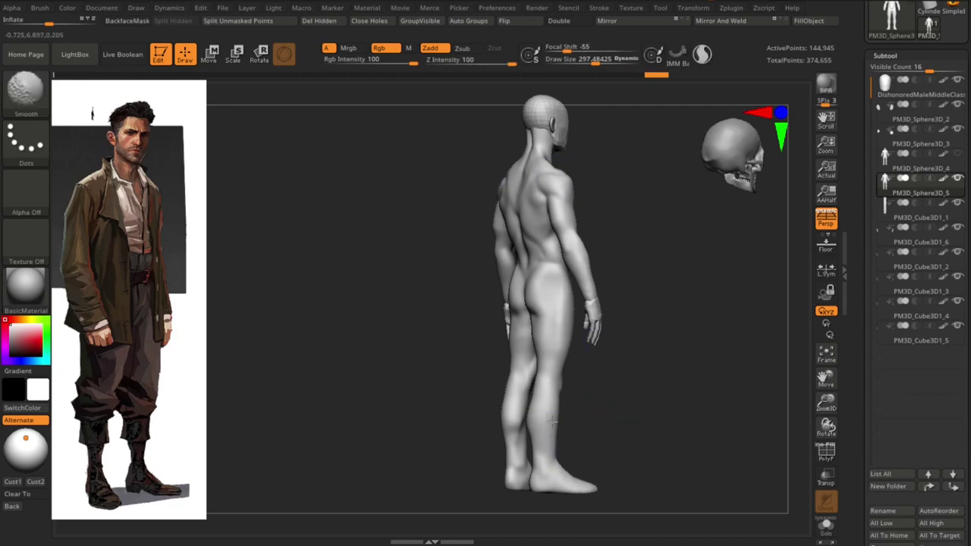
{"action": "mouse_move", "coordinate": [553, 423]}
{"action": "right_mouse_down"}
{"action": "mouse_move", "coordinate": [715, 234]}
{"action": "mouse_move", "coordinate": [551, 142]}
{"action": "mouse_move", "coordinate": [559, 129]}
{"action": "right_mouse_up"}
{"action": "left_click", "coordinate": [582, 226], "text": "alt"}
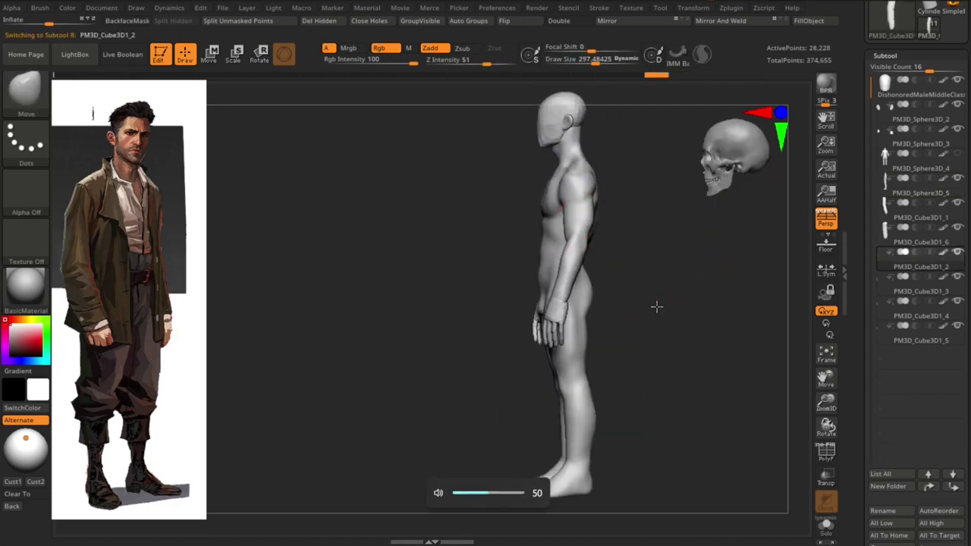
{"action": "mouse_move", "coordinate": [657, 306]}
{"action": "right_mouse_down", "text": "shift"}
{"action": "mouse_move", "coordinate": [678, 306]}
{"action": "mouse_move", "coordinate": [675, 346]}
{"action": "right_mouse_up", "text": "shift"}
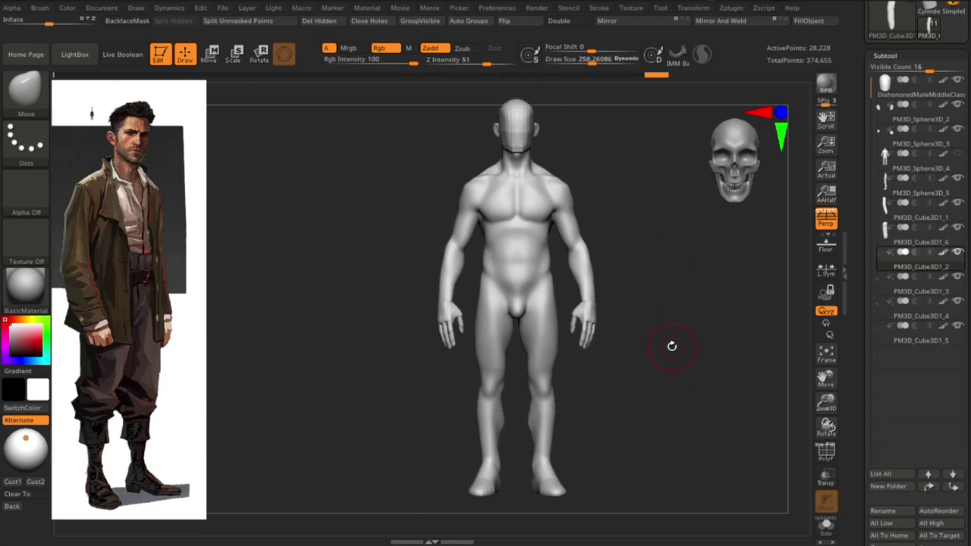
{"action": "key", "text": "b"}
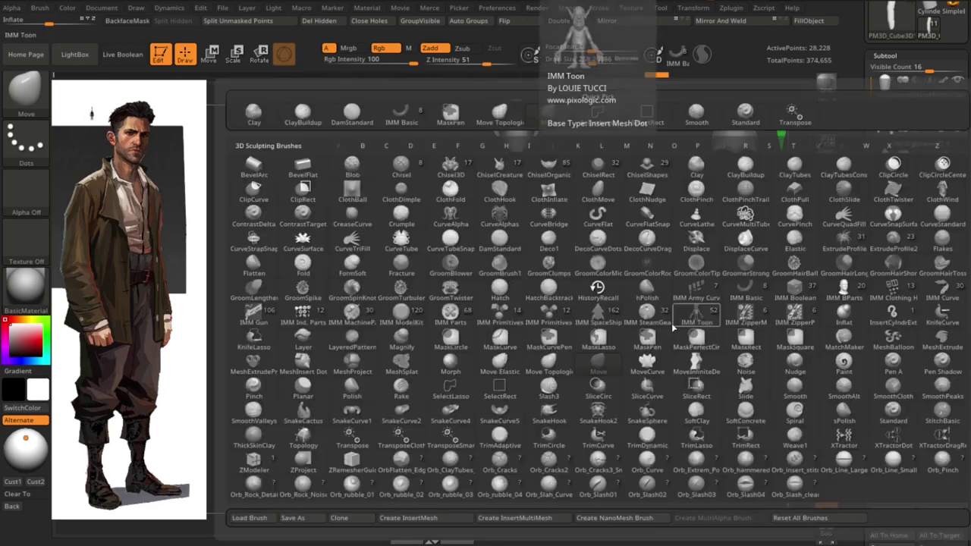